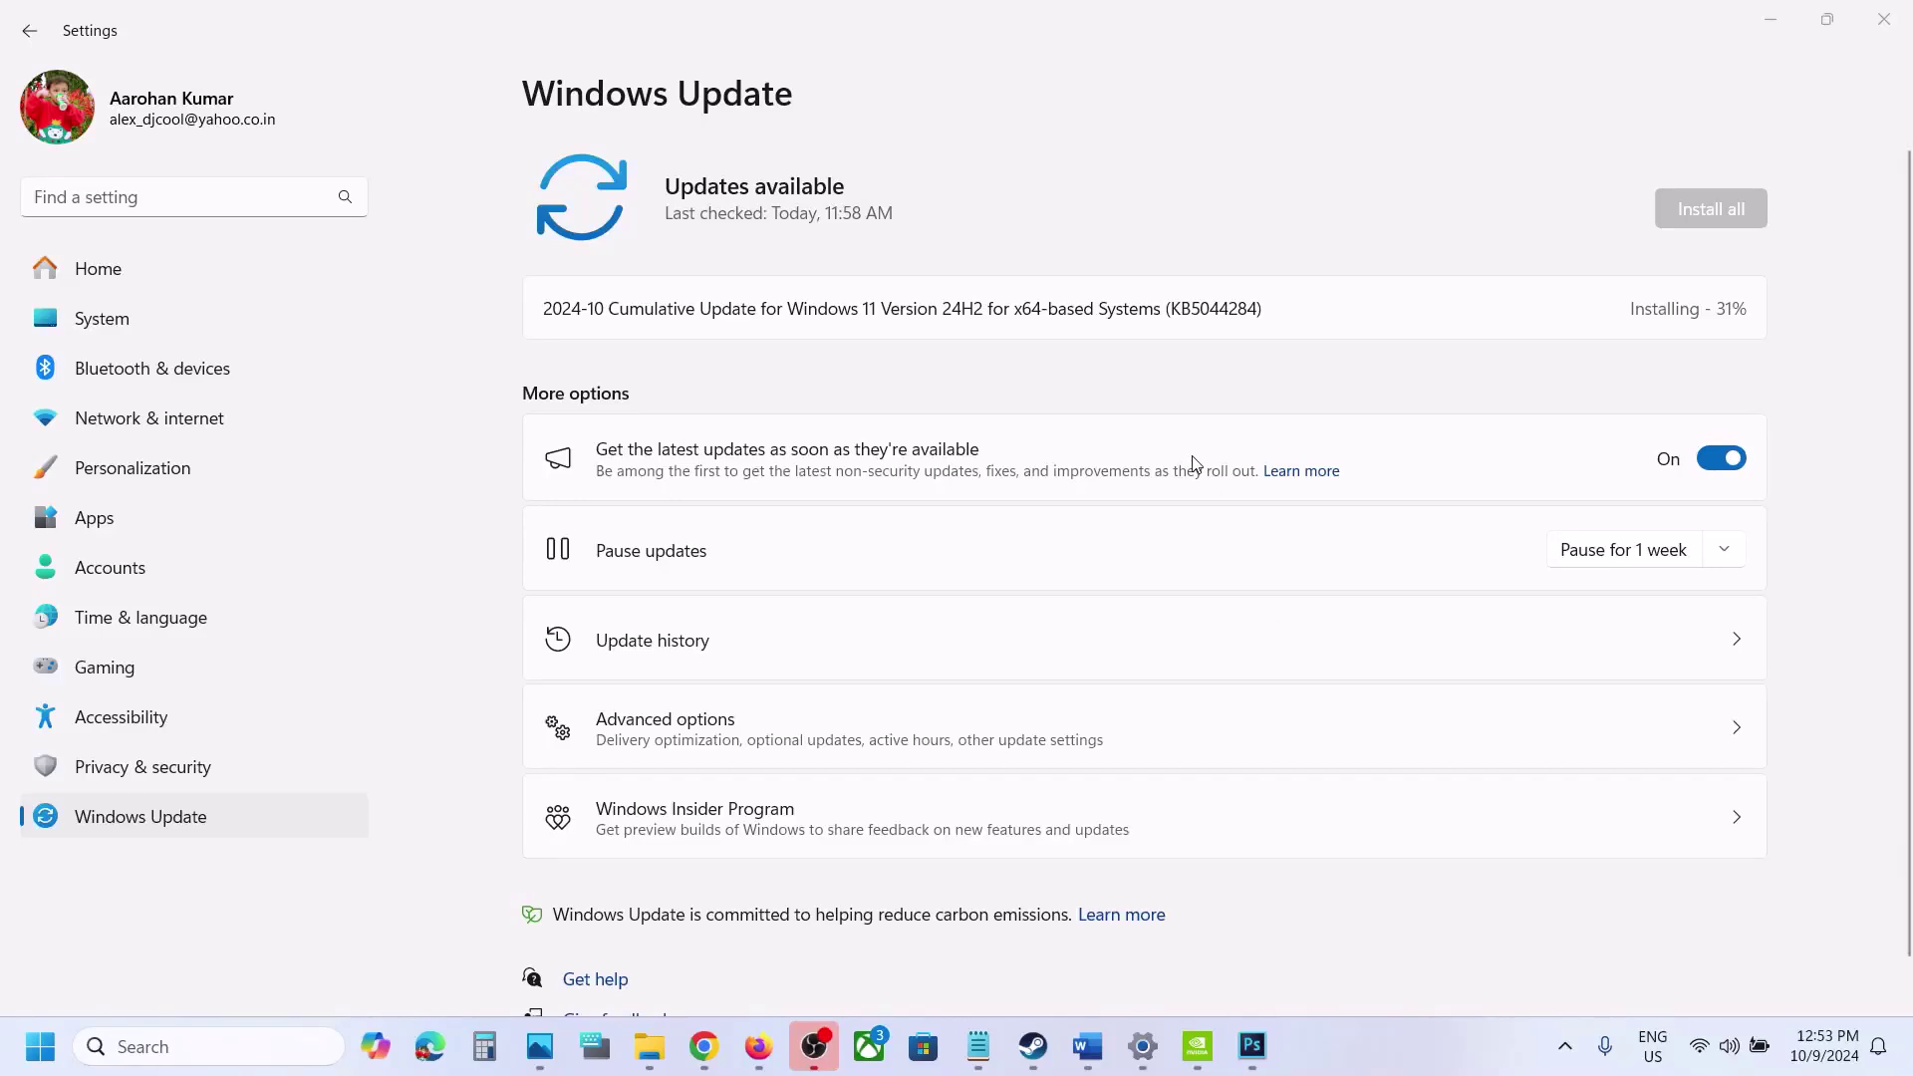
Step: Compare the installing update KB5044284 against KB5044285 and KB5044030 in the article title, then show the desktop
{"action": "double_click", "coordinate": [1213, 310]}
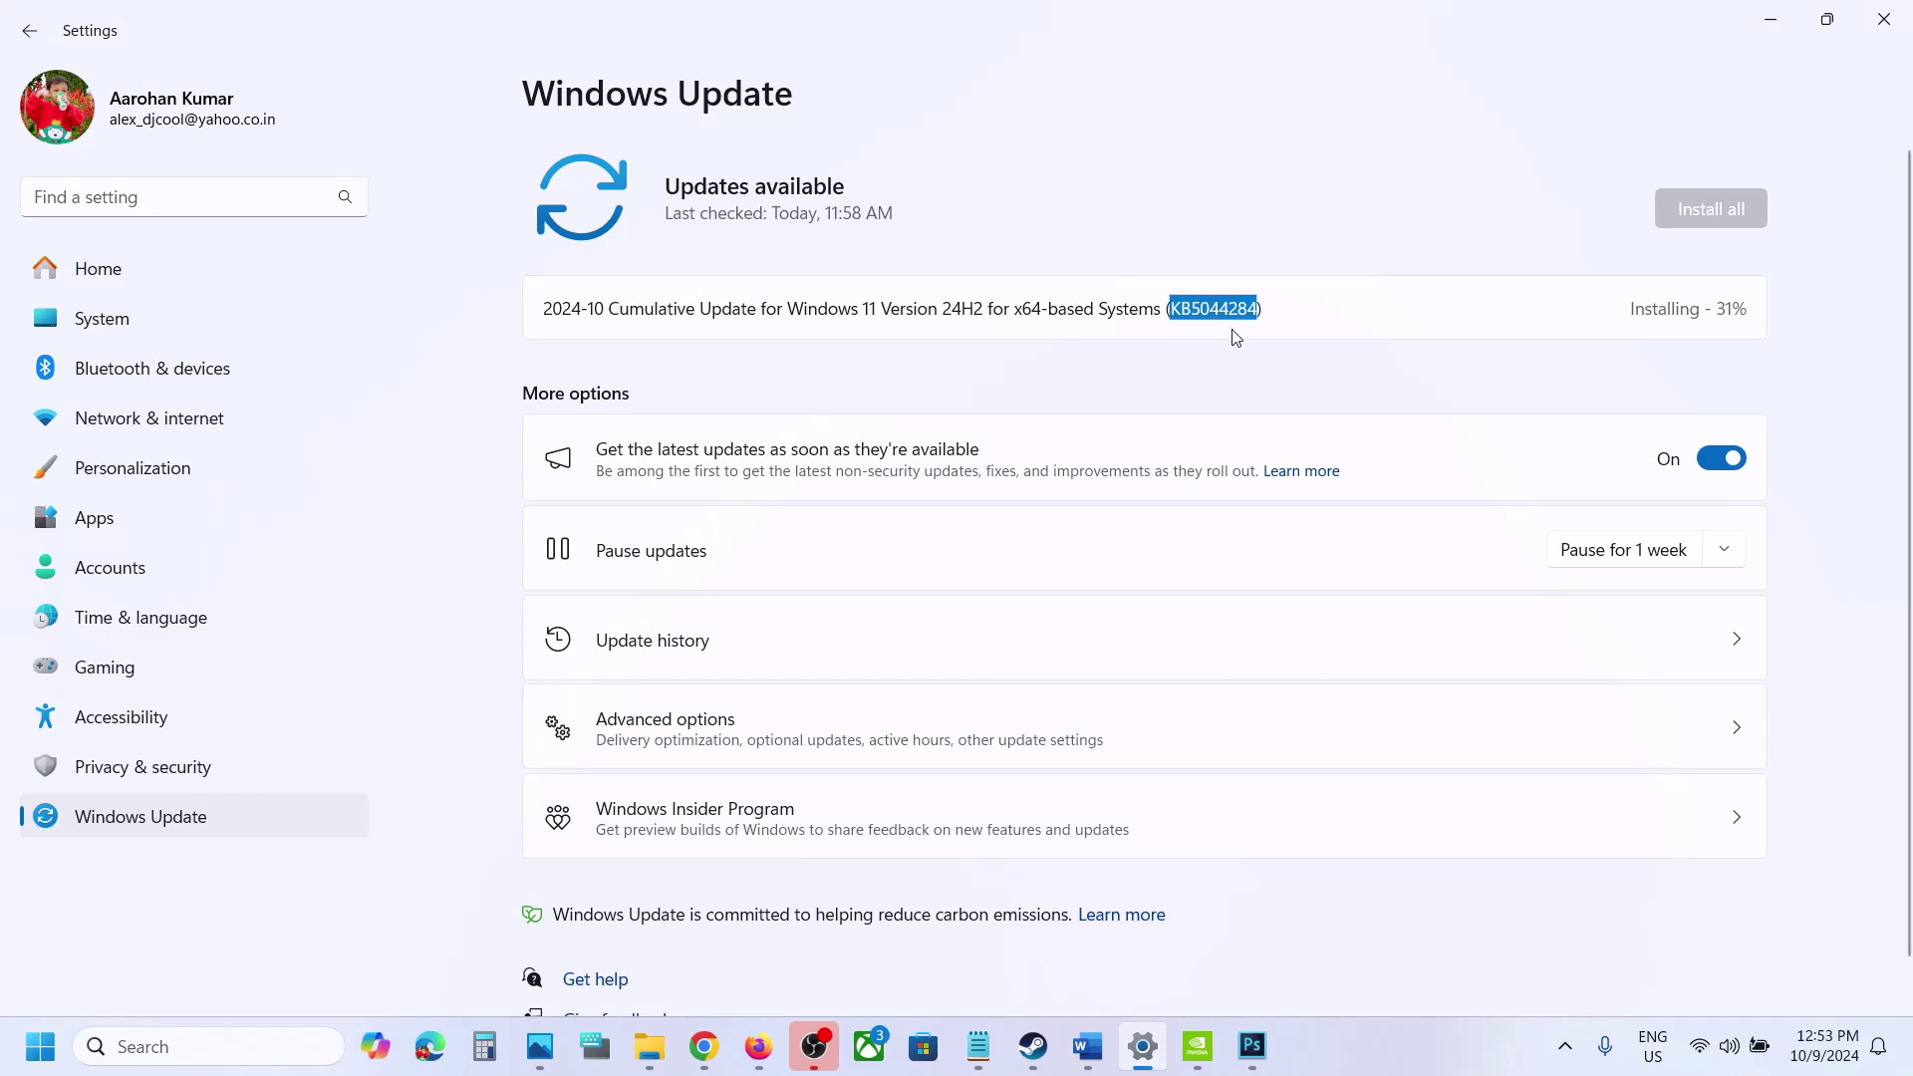
{"action": "left_click", "coordinate": [1235, 338]}
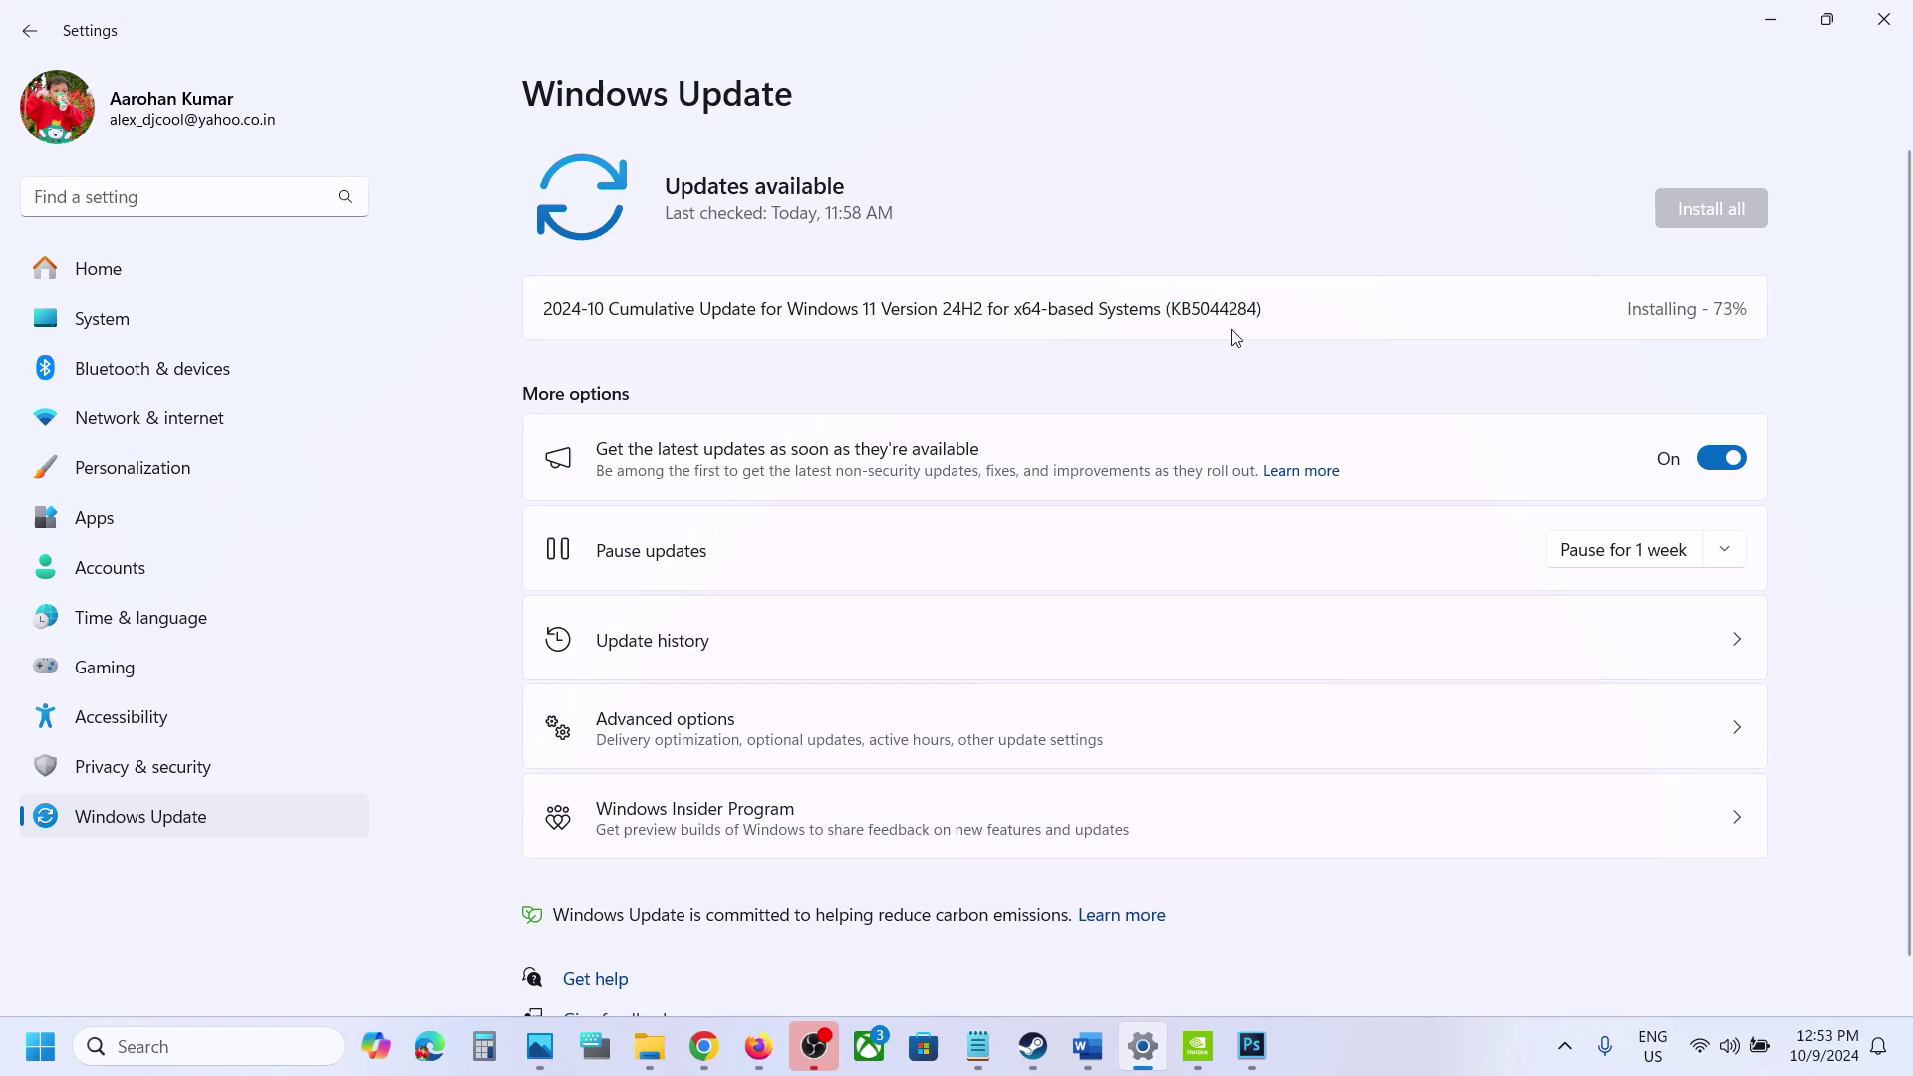
{"action": "left_click", "coordinate": [1088, 1046]}
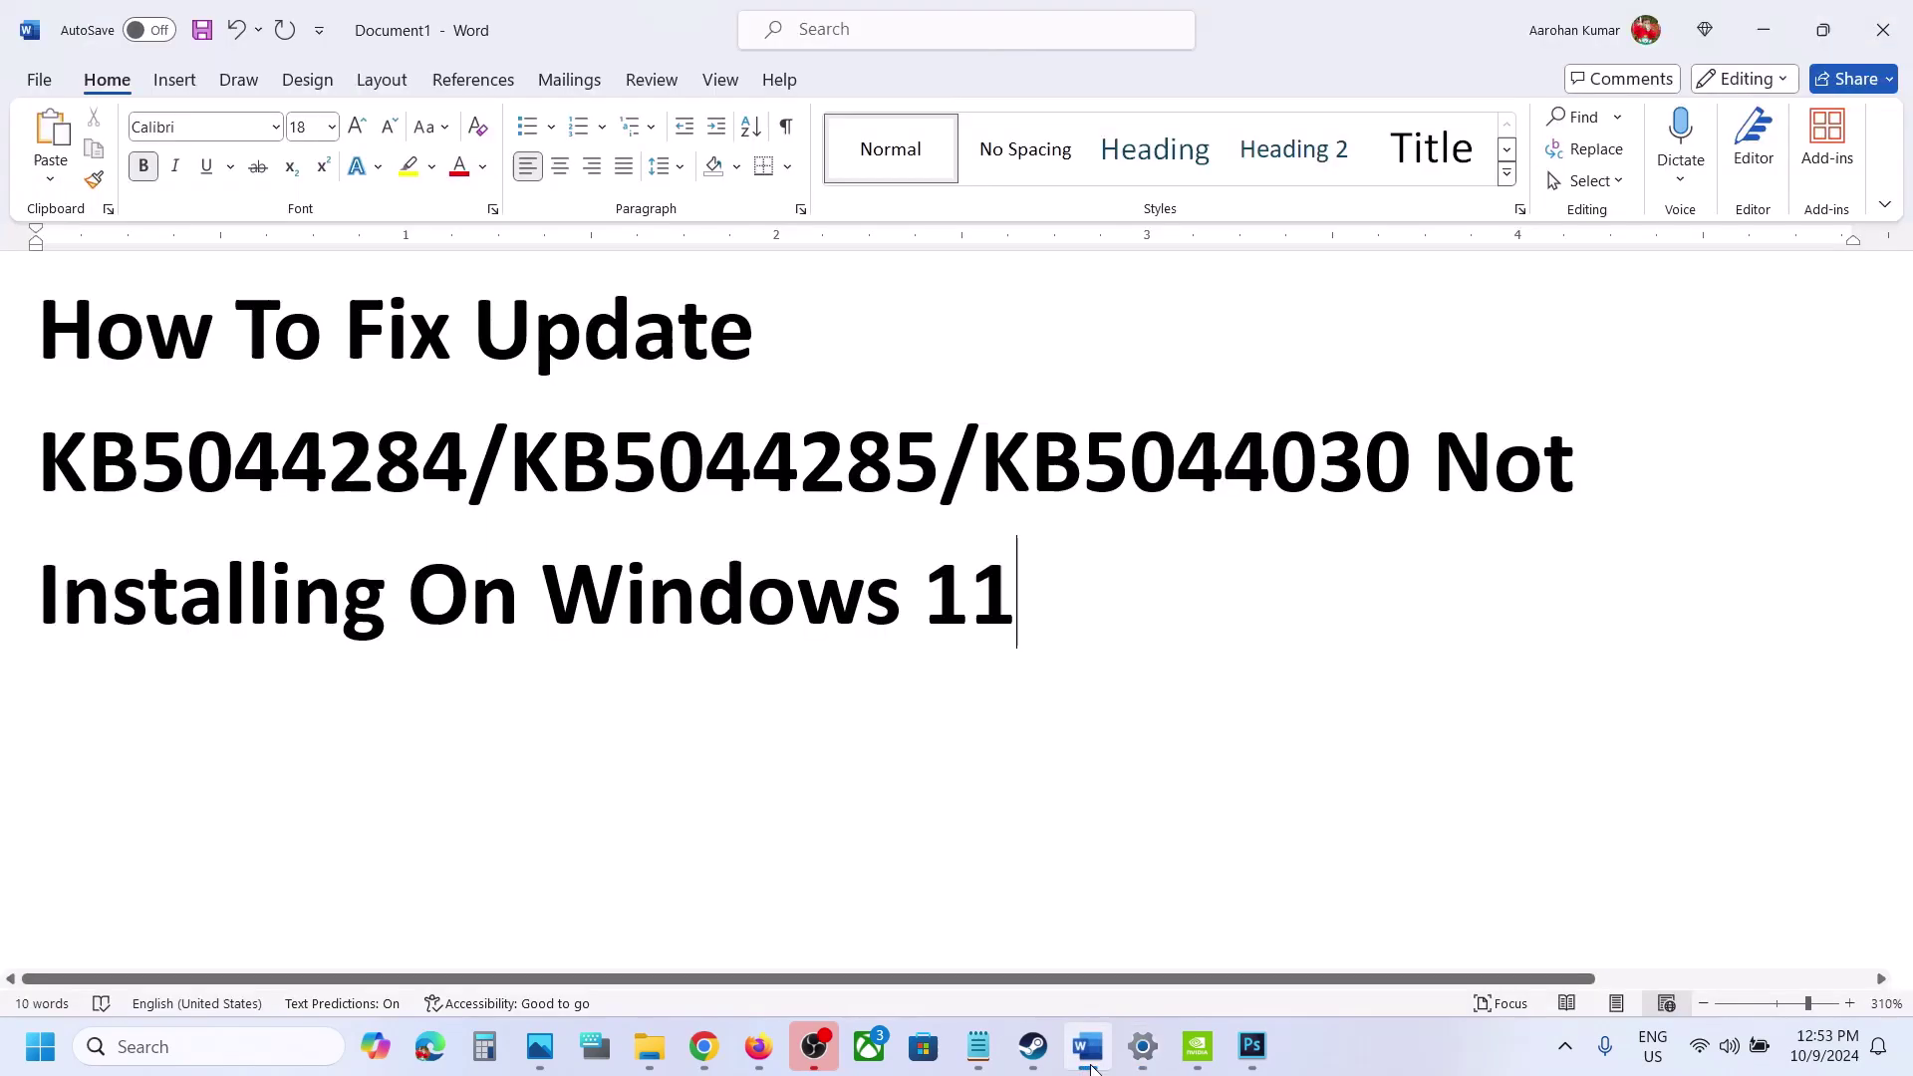
{"action": "double_click", "coordinate": [720, 490]}
{"action": "left_click", "coordinate": [844, 468]}
{"action": "left_click_drag", "start_coordinate": [990, 457], "coordinate": [1453, 457]}
{"action": "left_click", "coordinate": [1763, 30]}
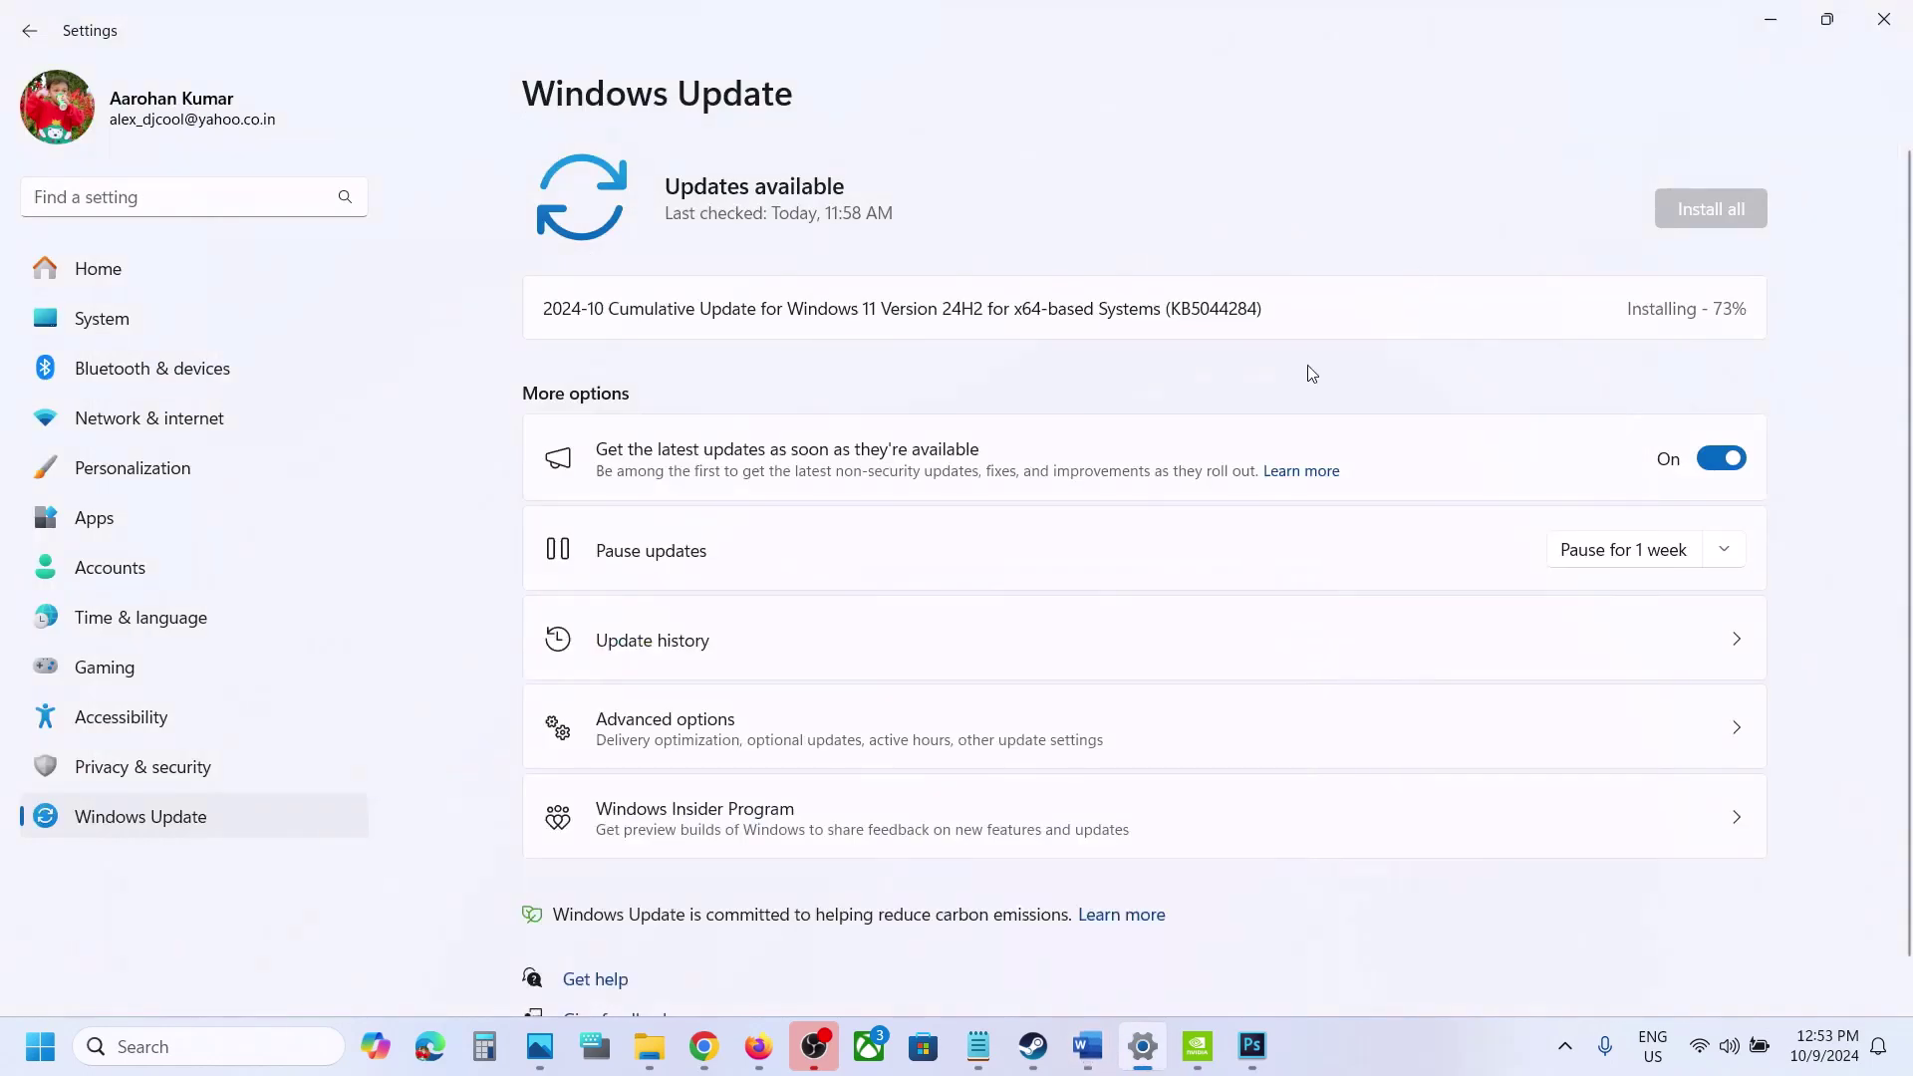
{"action": "left_click", "coordinate": [1474, 1059]}
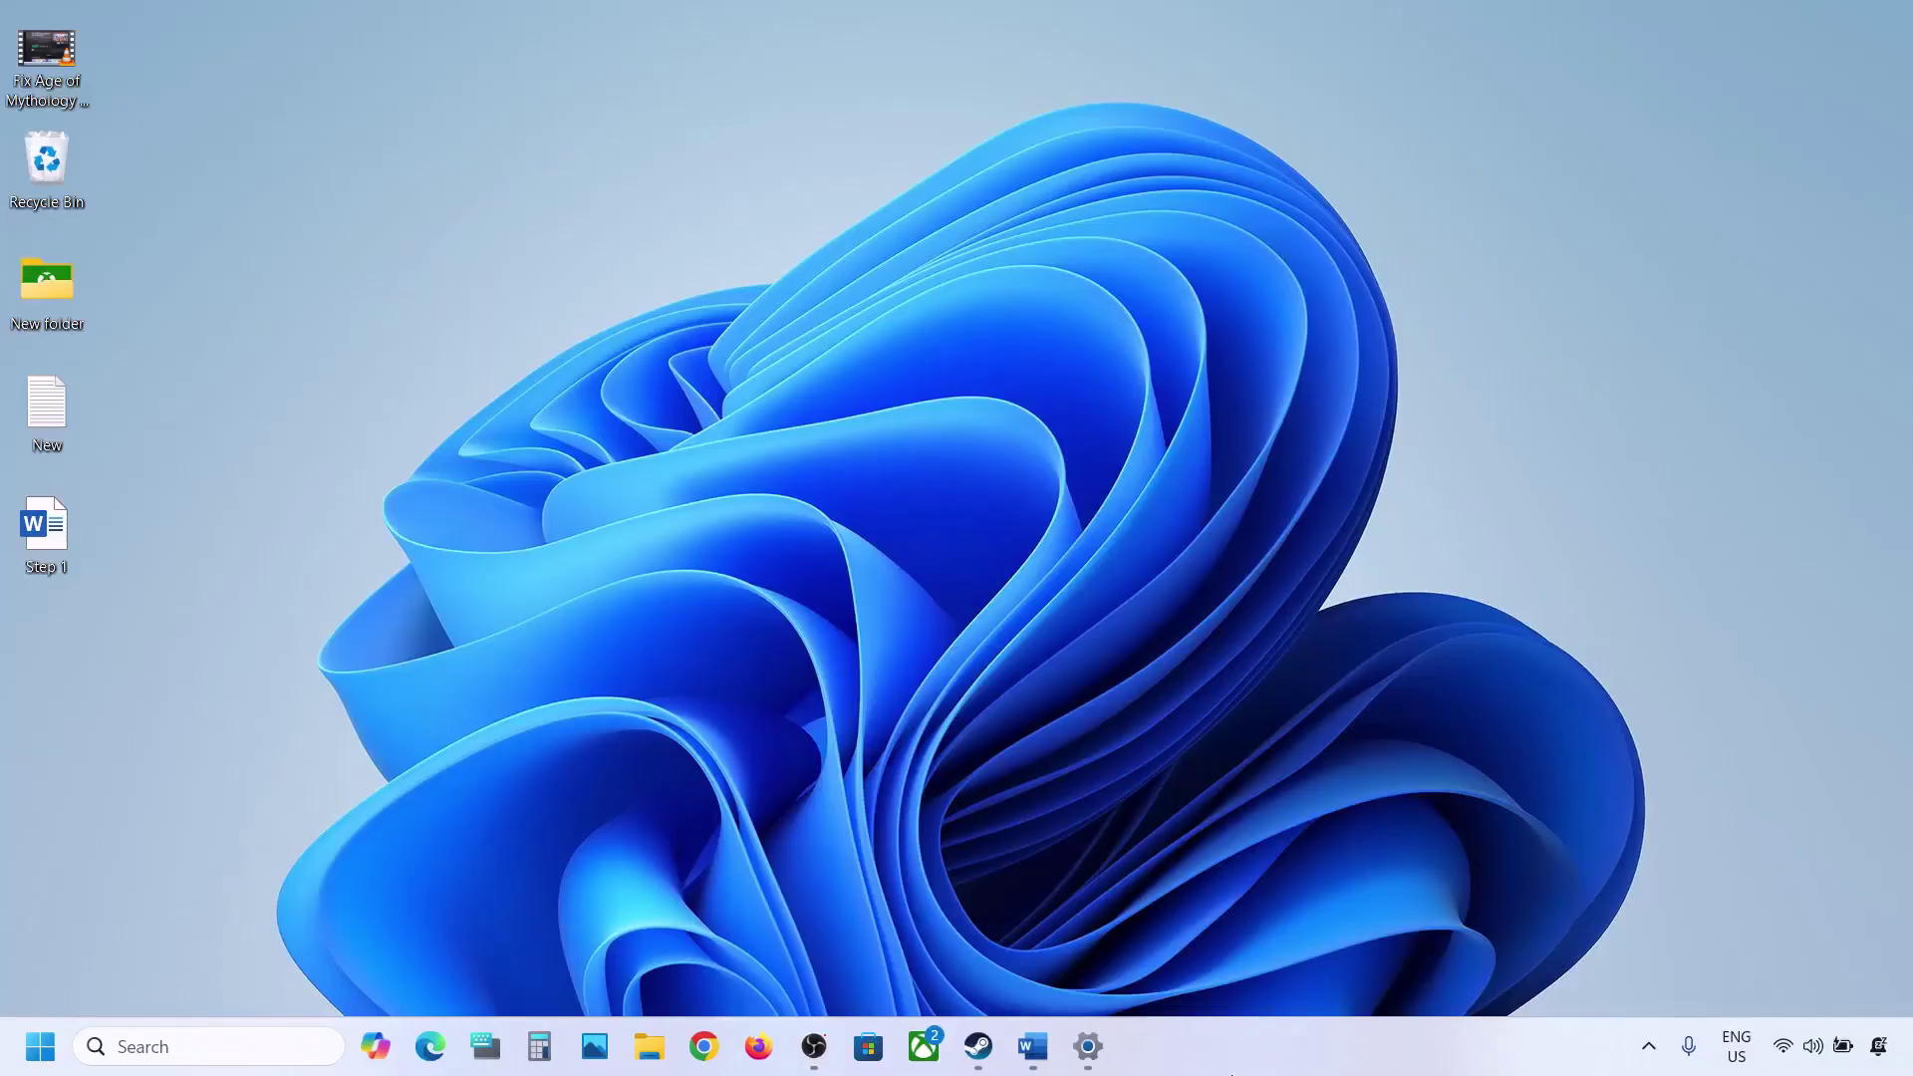
Step: Review the Step 1 heading in the fix-steps document
{"action": "left_click", "coordinate": [1032, 1045]}
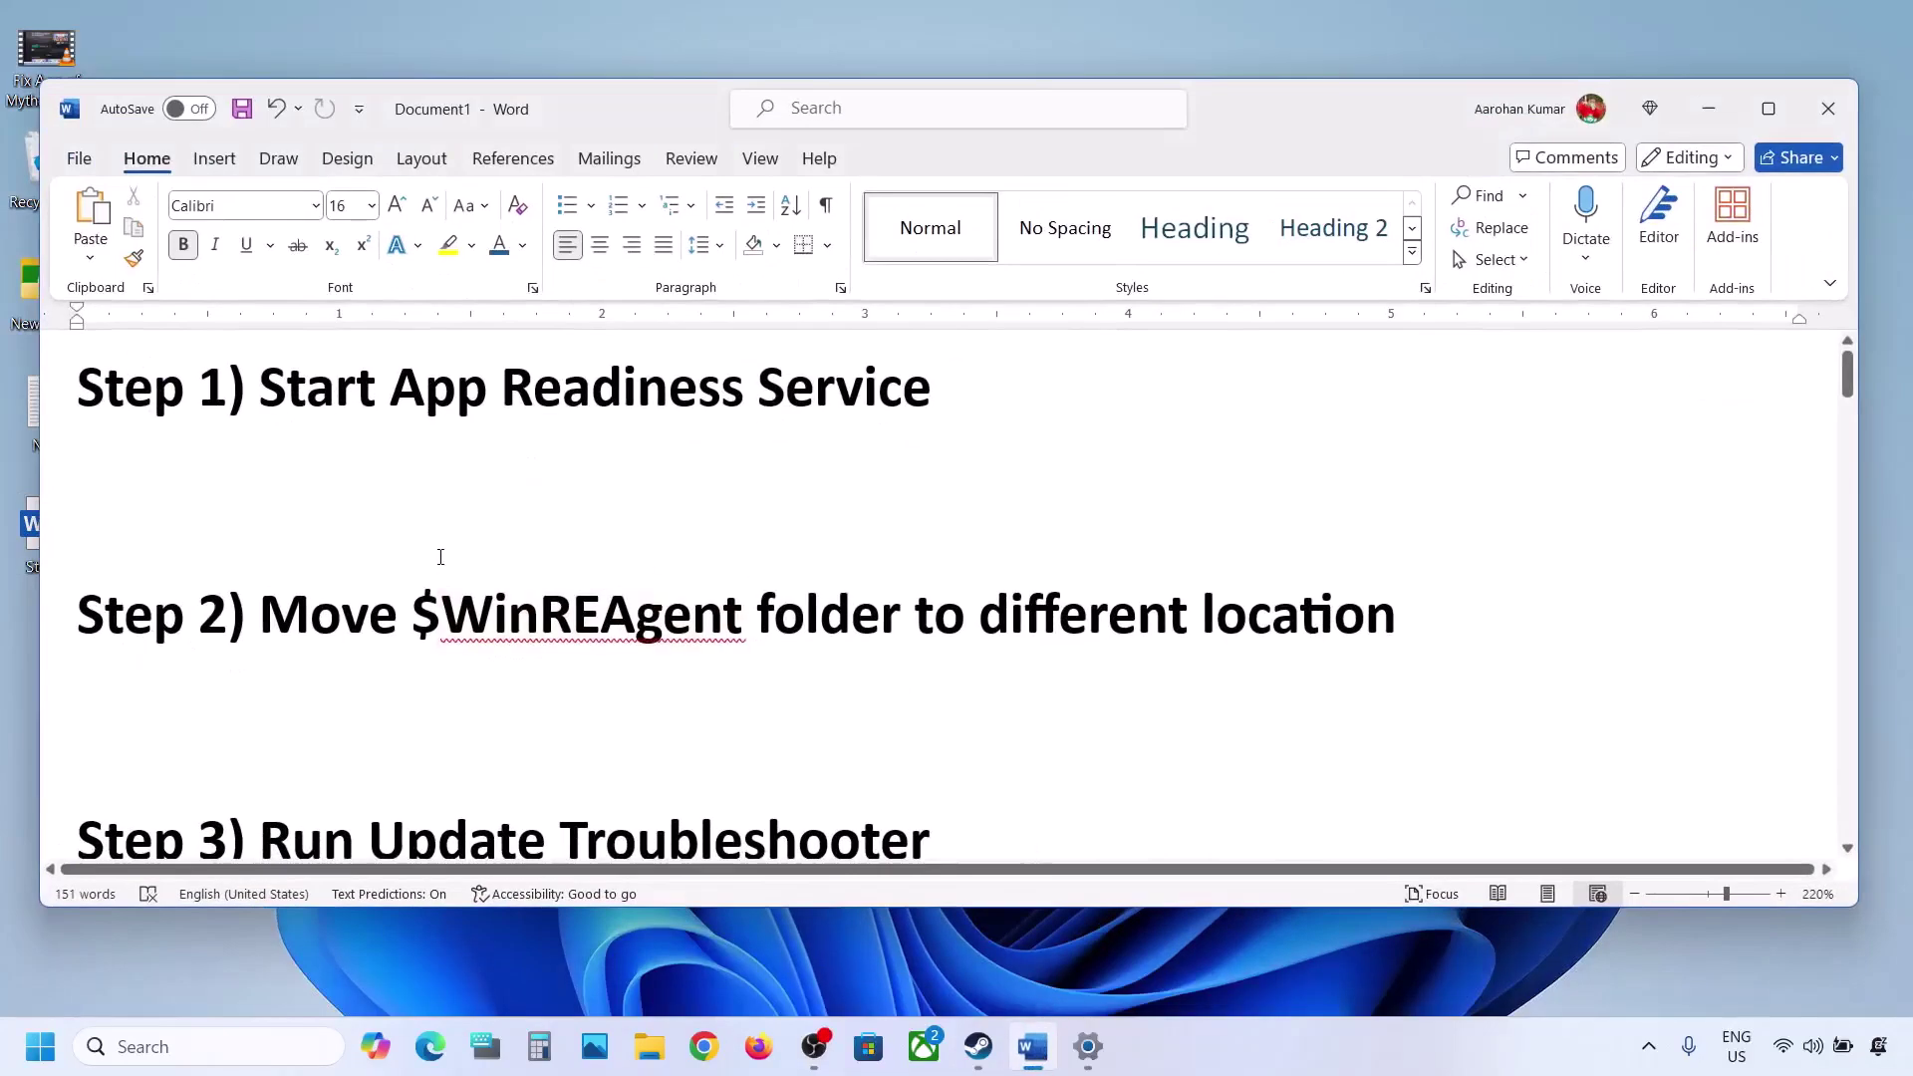
{"action": "left_click_drag", "start_coordinate": [284, 391], "coordinate": [937, 394]}
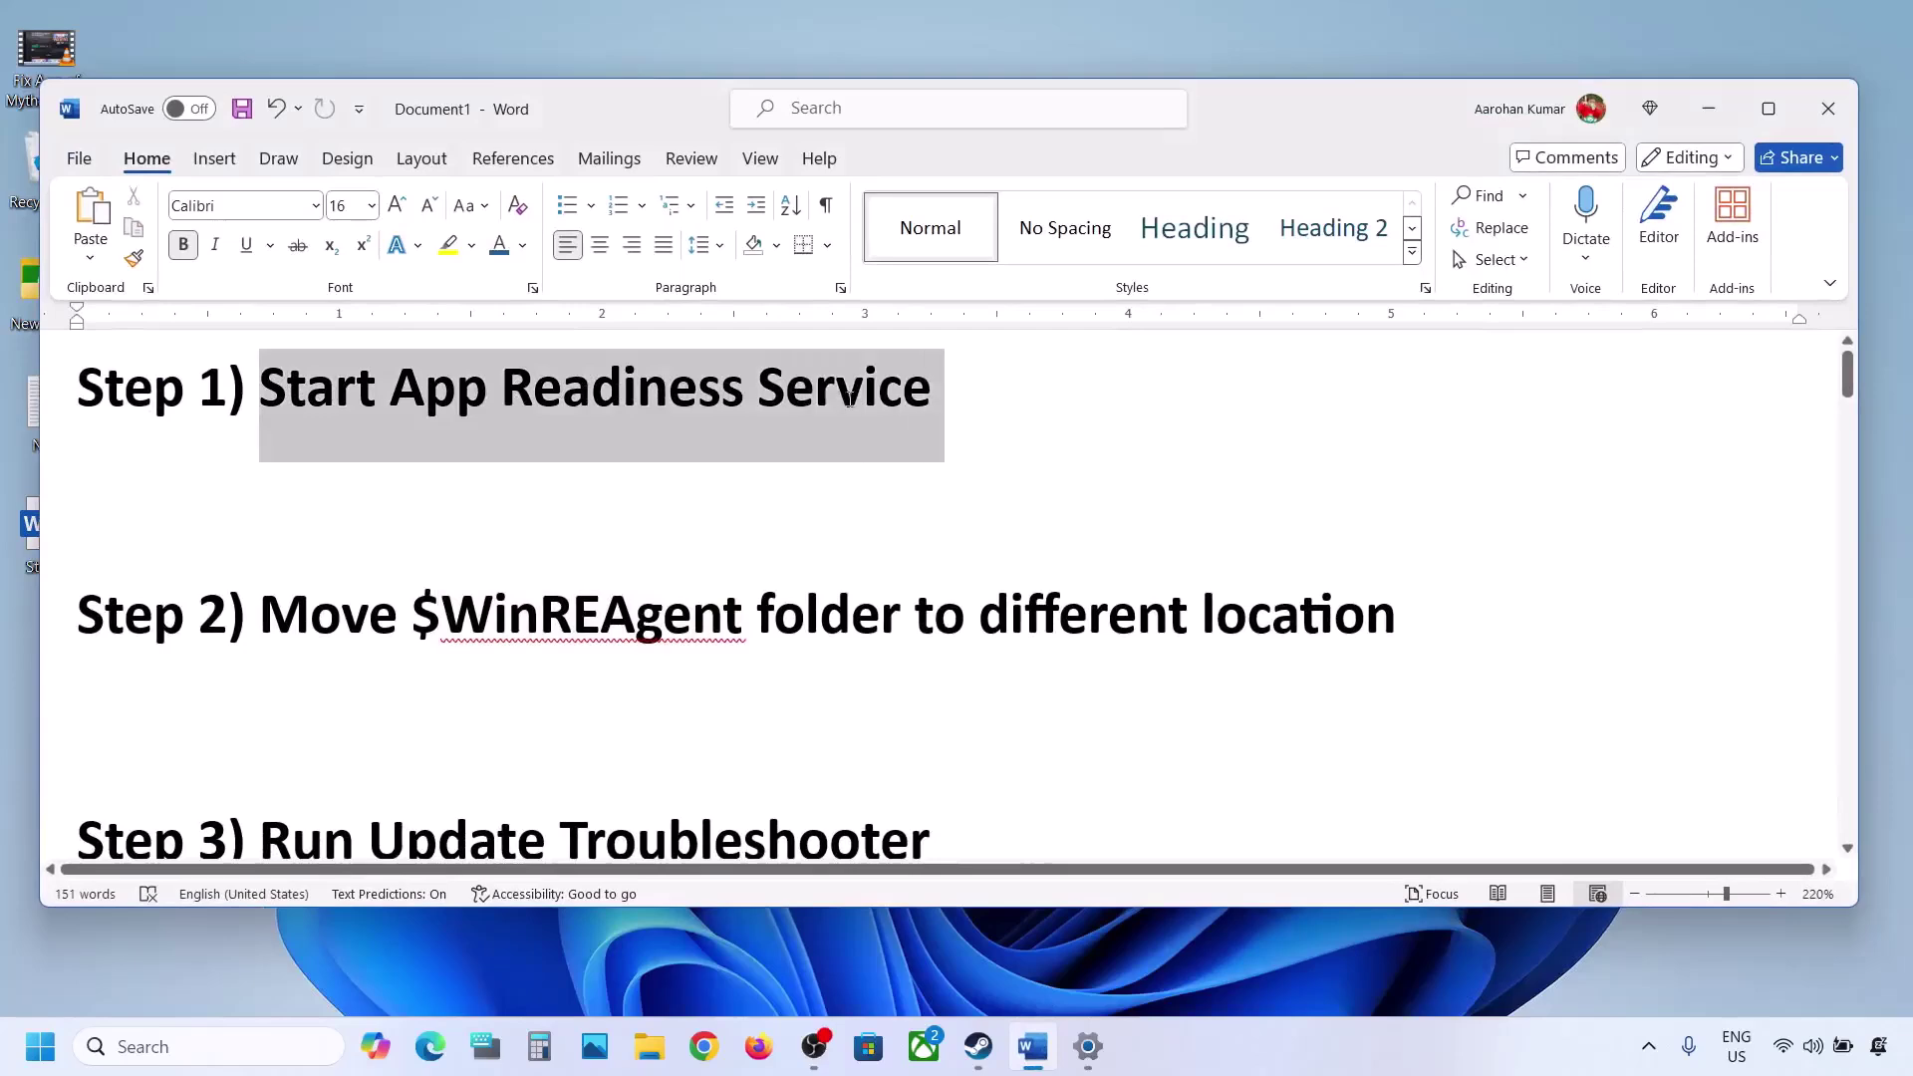
{"action": "left_click", "coordinate": [1707, 118]}
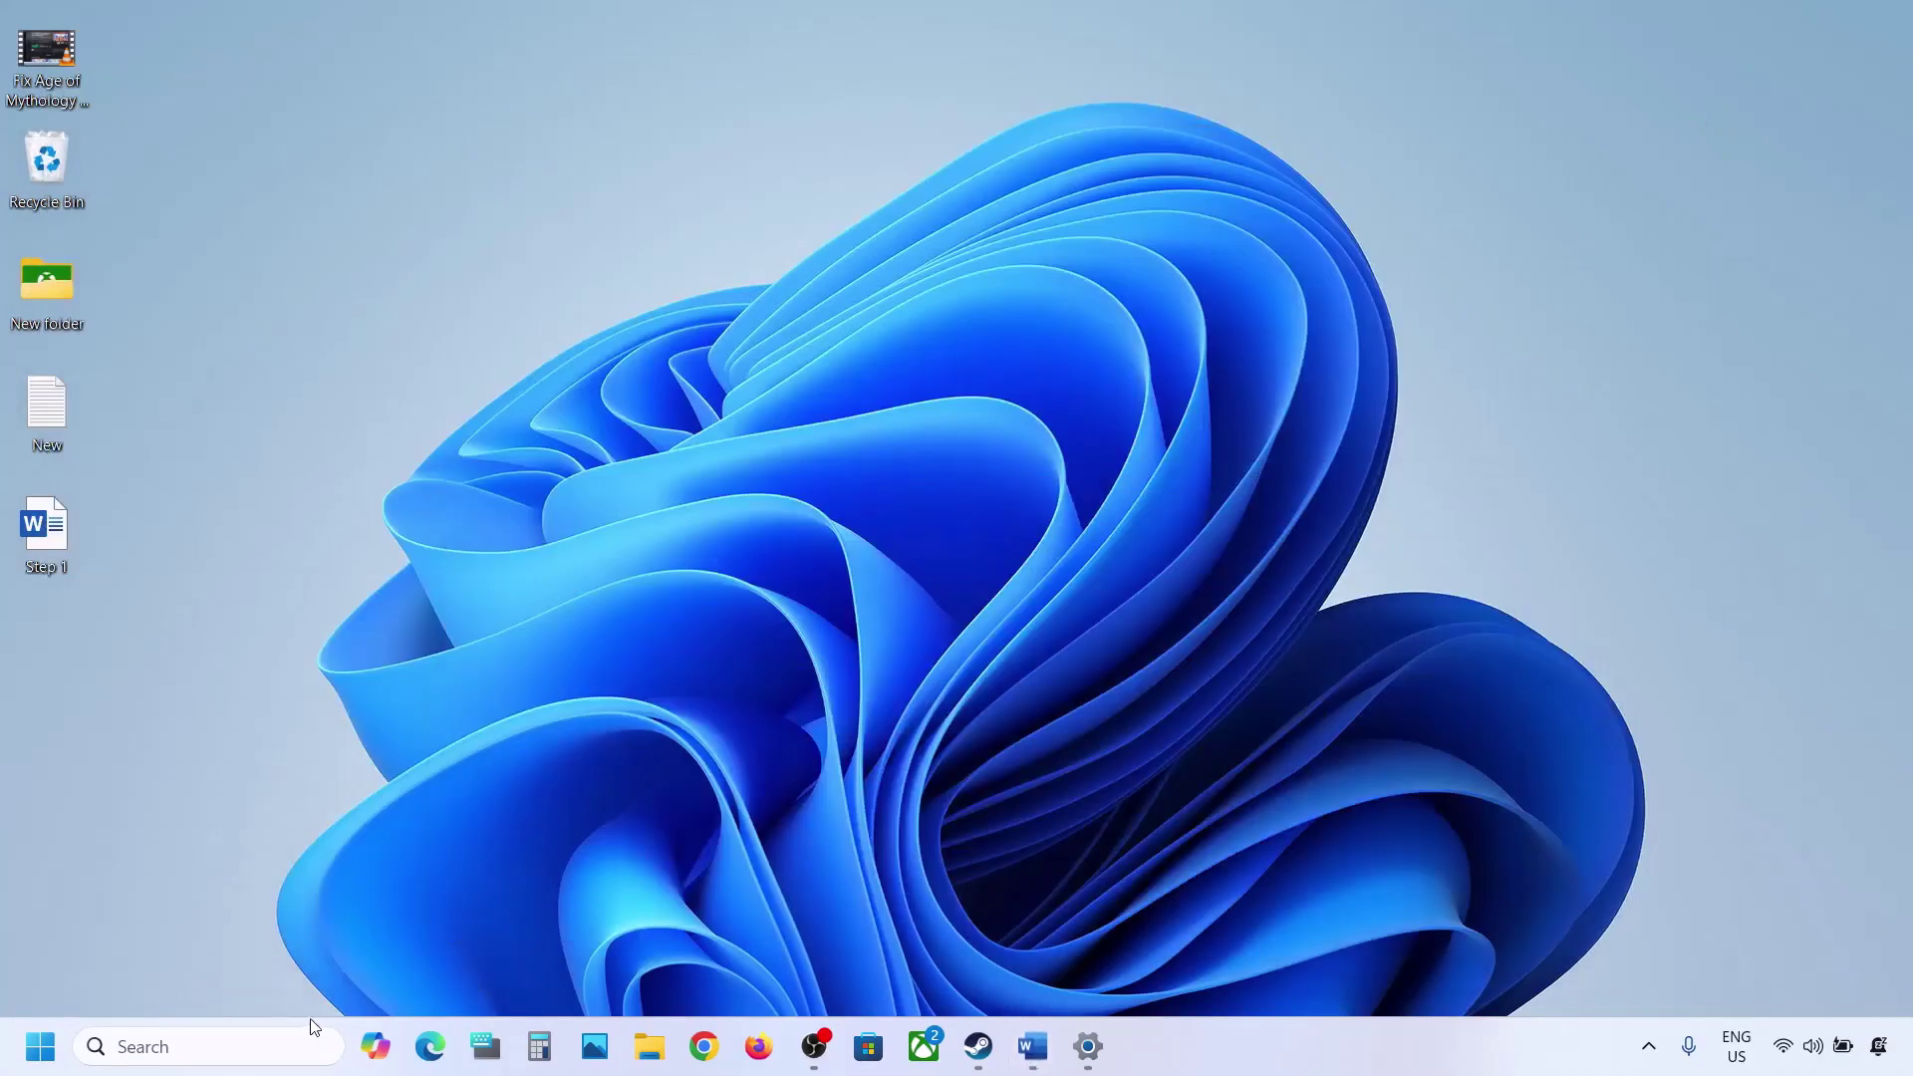
Step: In Services, set App Readiness to Automatic startup, start it, and close the console
{"action": "left_click", "coordinate": [282, 1046]}
{"action": "type", "text": "services"}
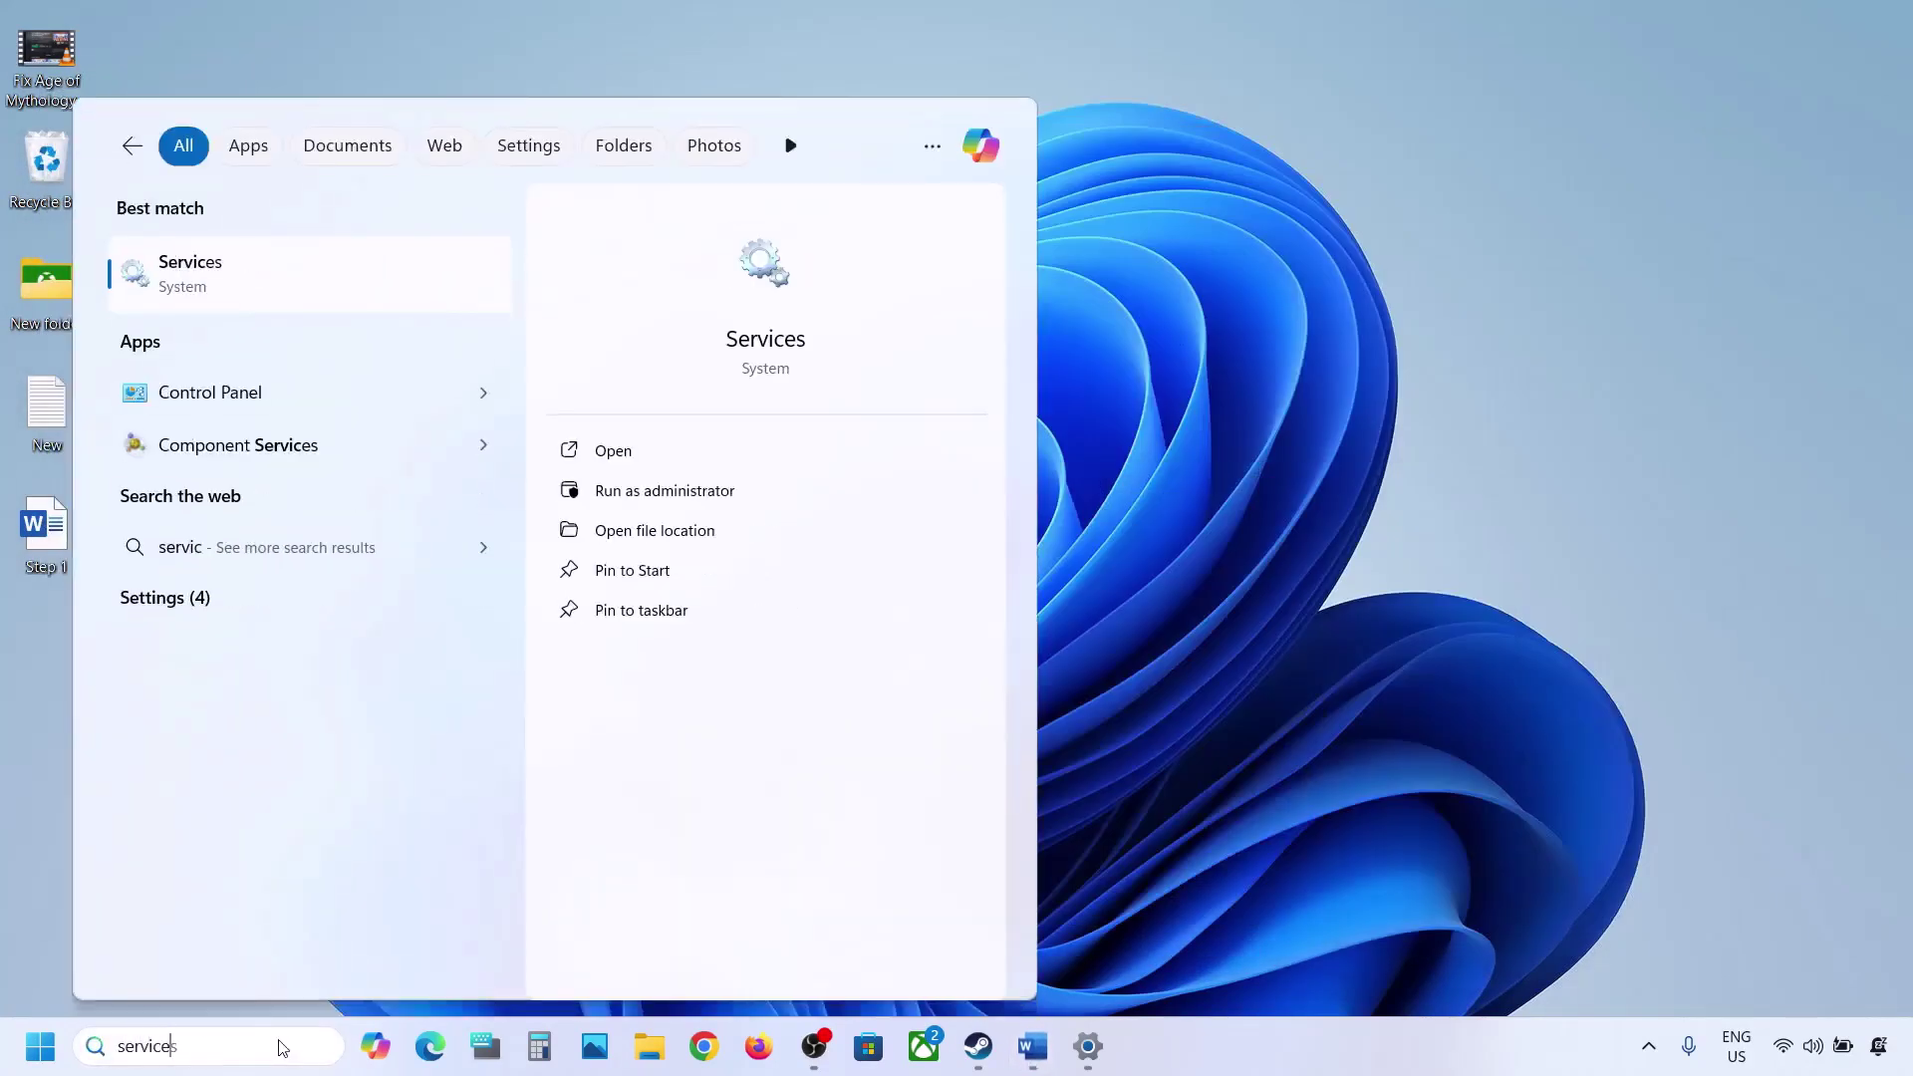
{"action": "left_click", "coordinate": [176, 296]}
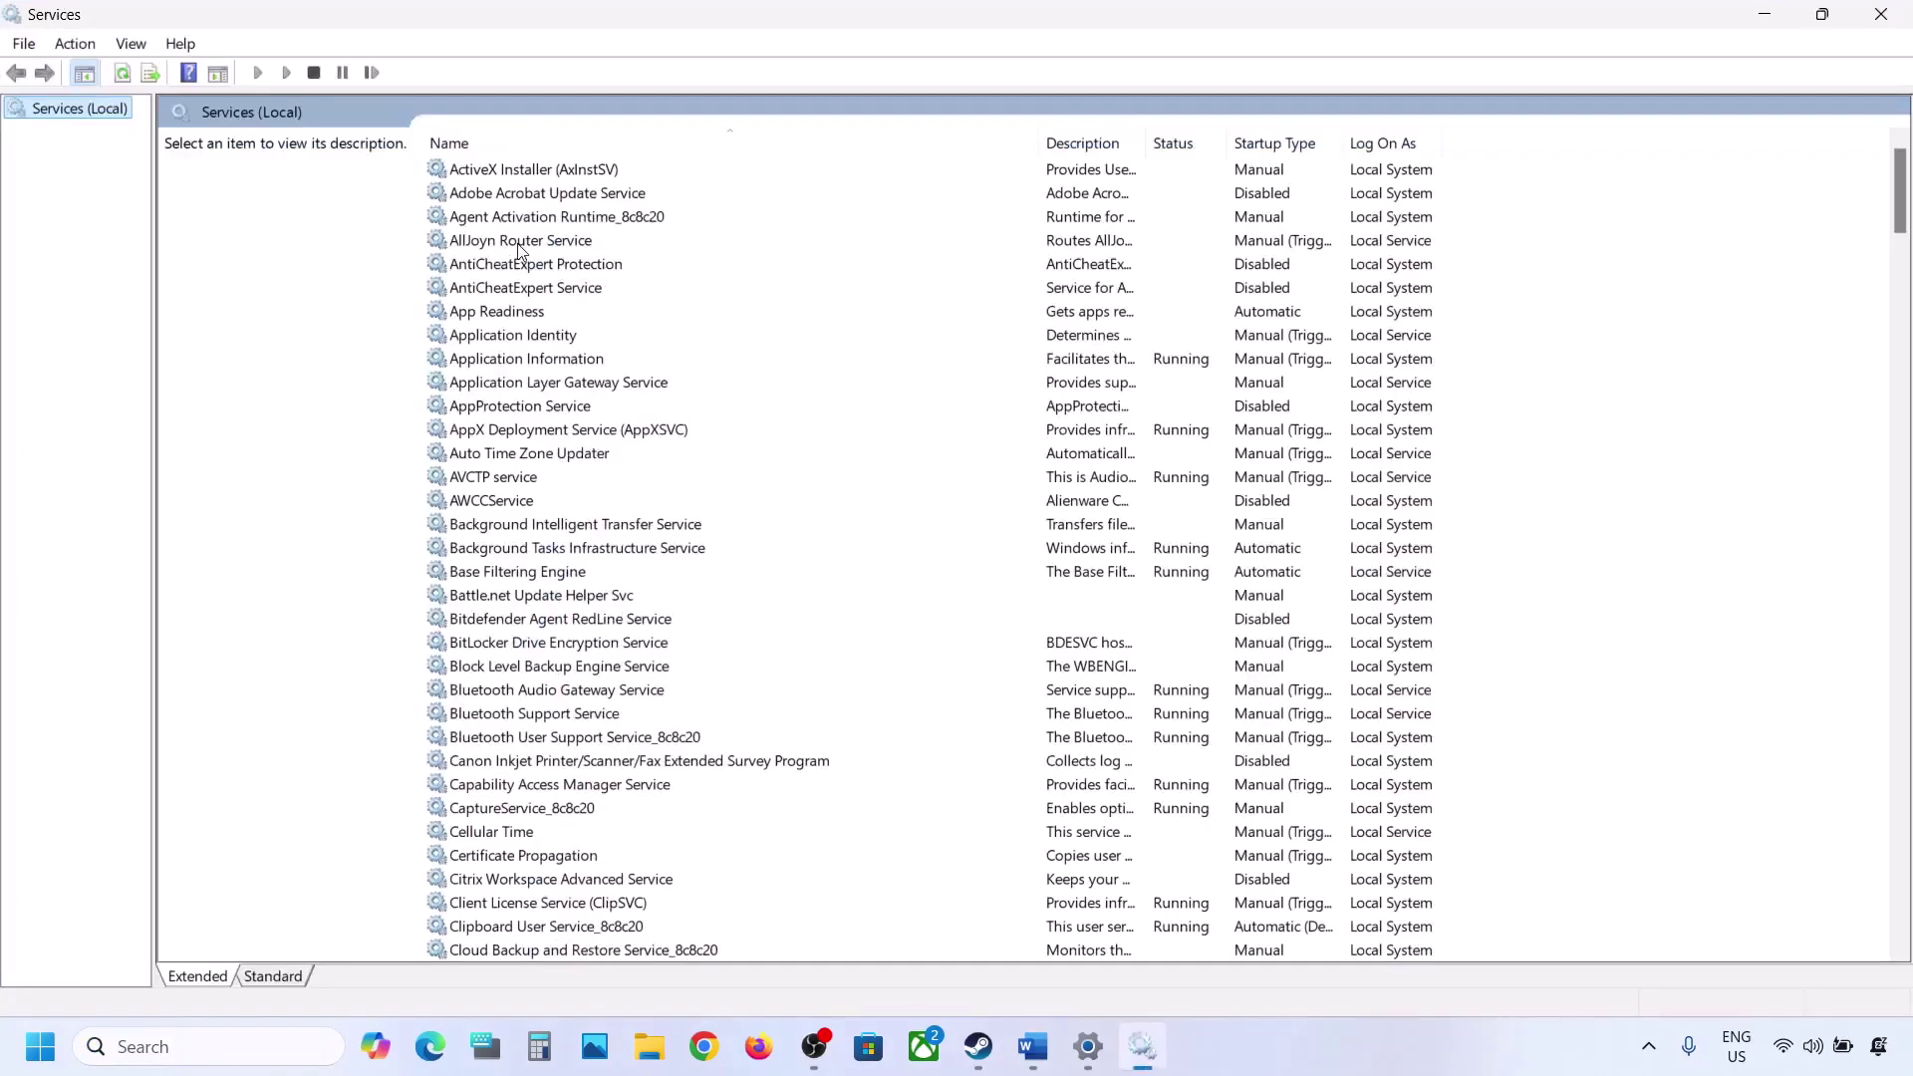
{"action": "double_click", "coordinate": [493, 313]}
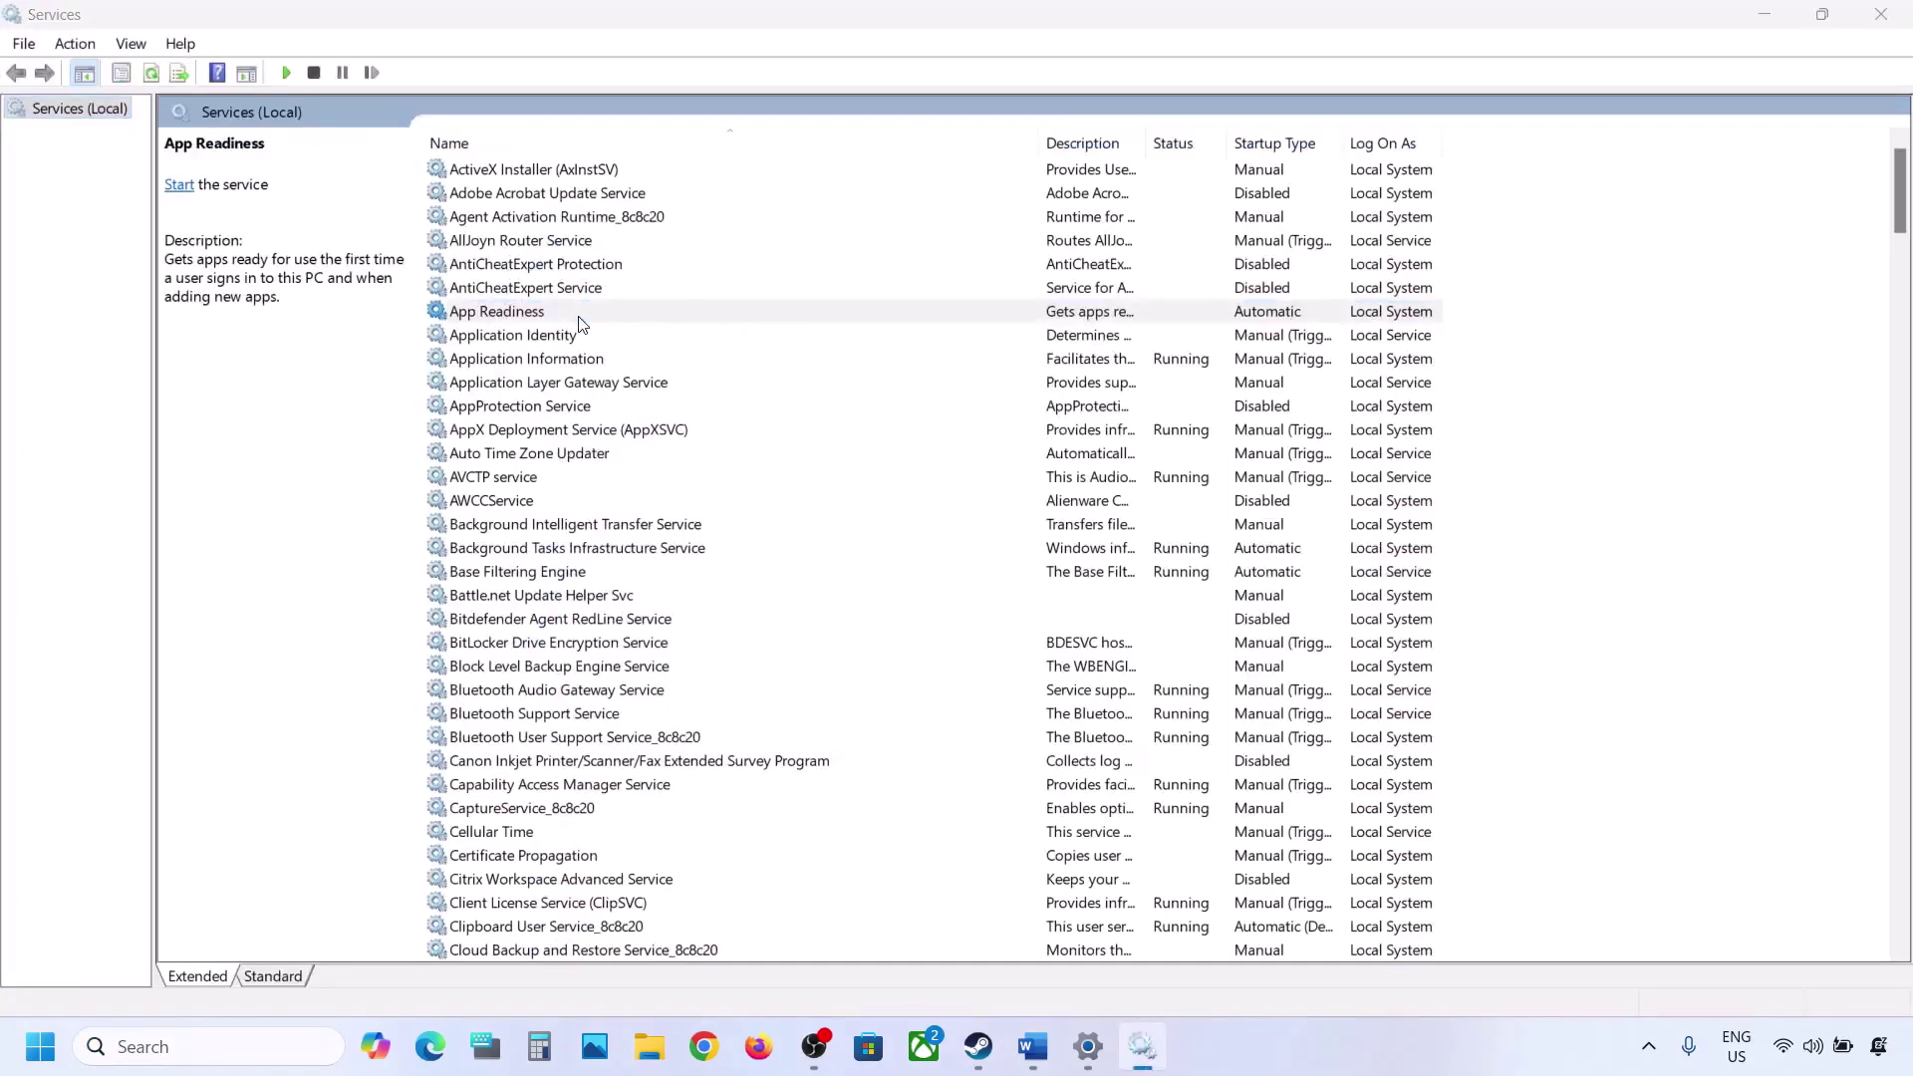
{"action": "left_click", "coordinate": [917, 492]}
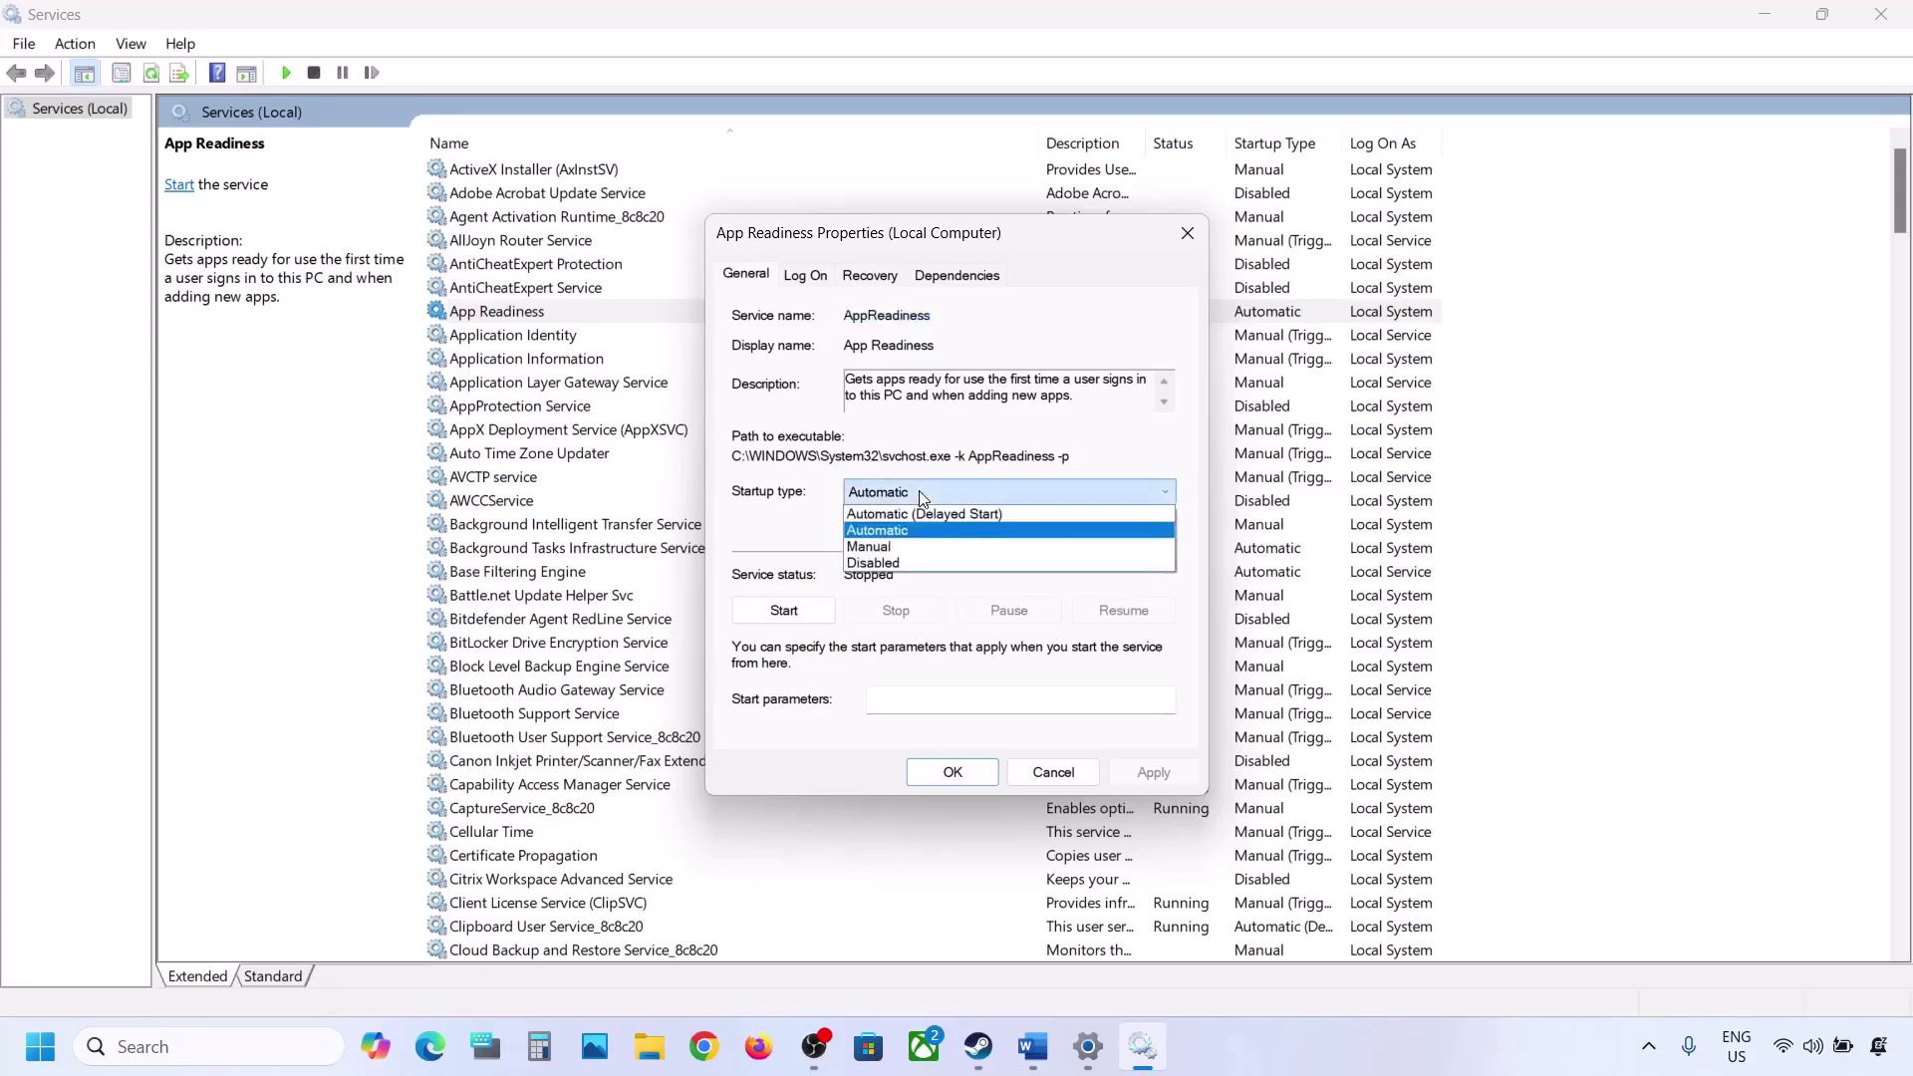
{"action": "left_click", "coordinate": [916, 510]}
{"action": "left_click", "coordinate": [1141, 776]}
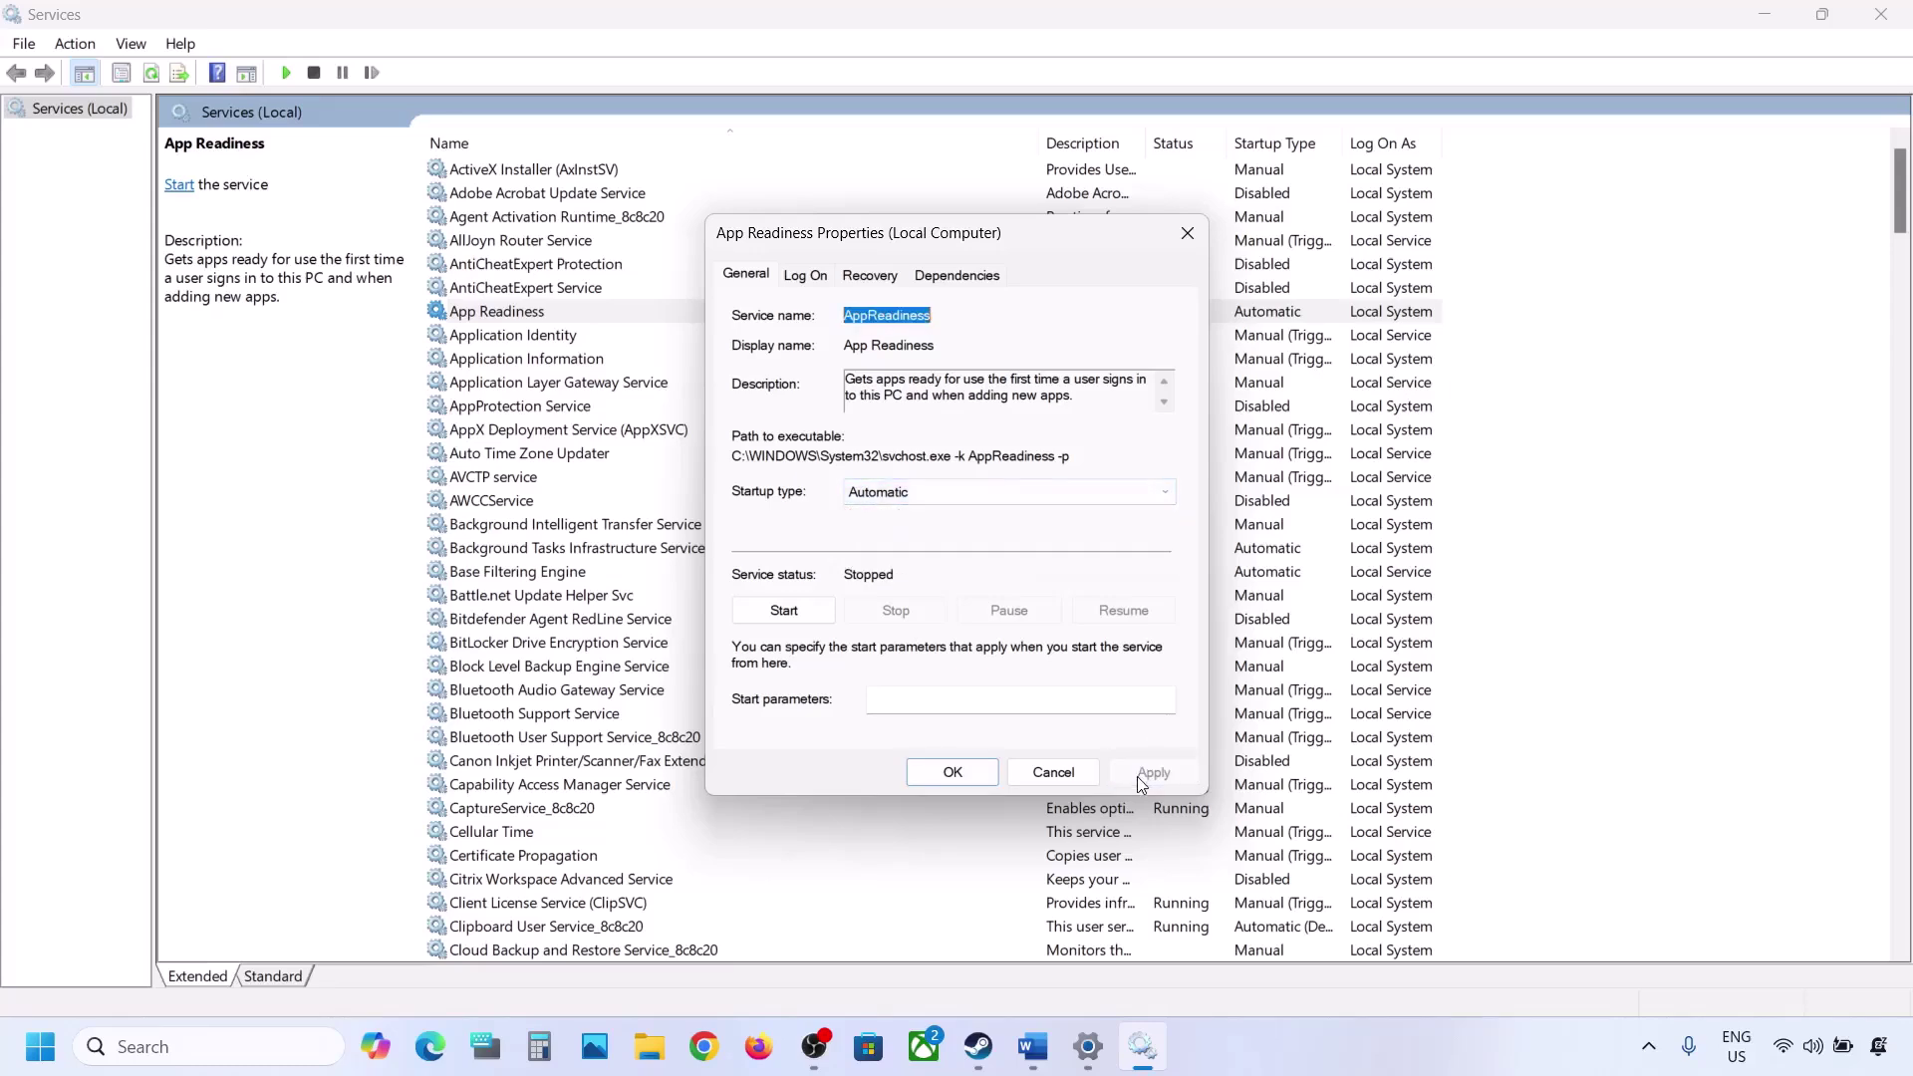
{"action": "left_click", "coordinate": [784, 611]}
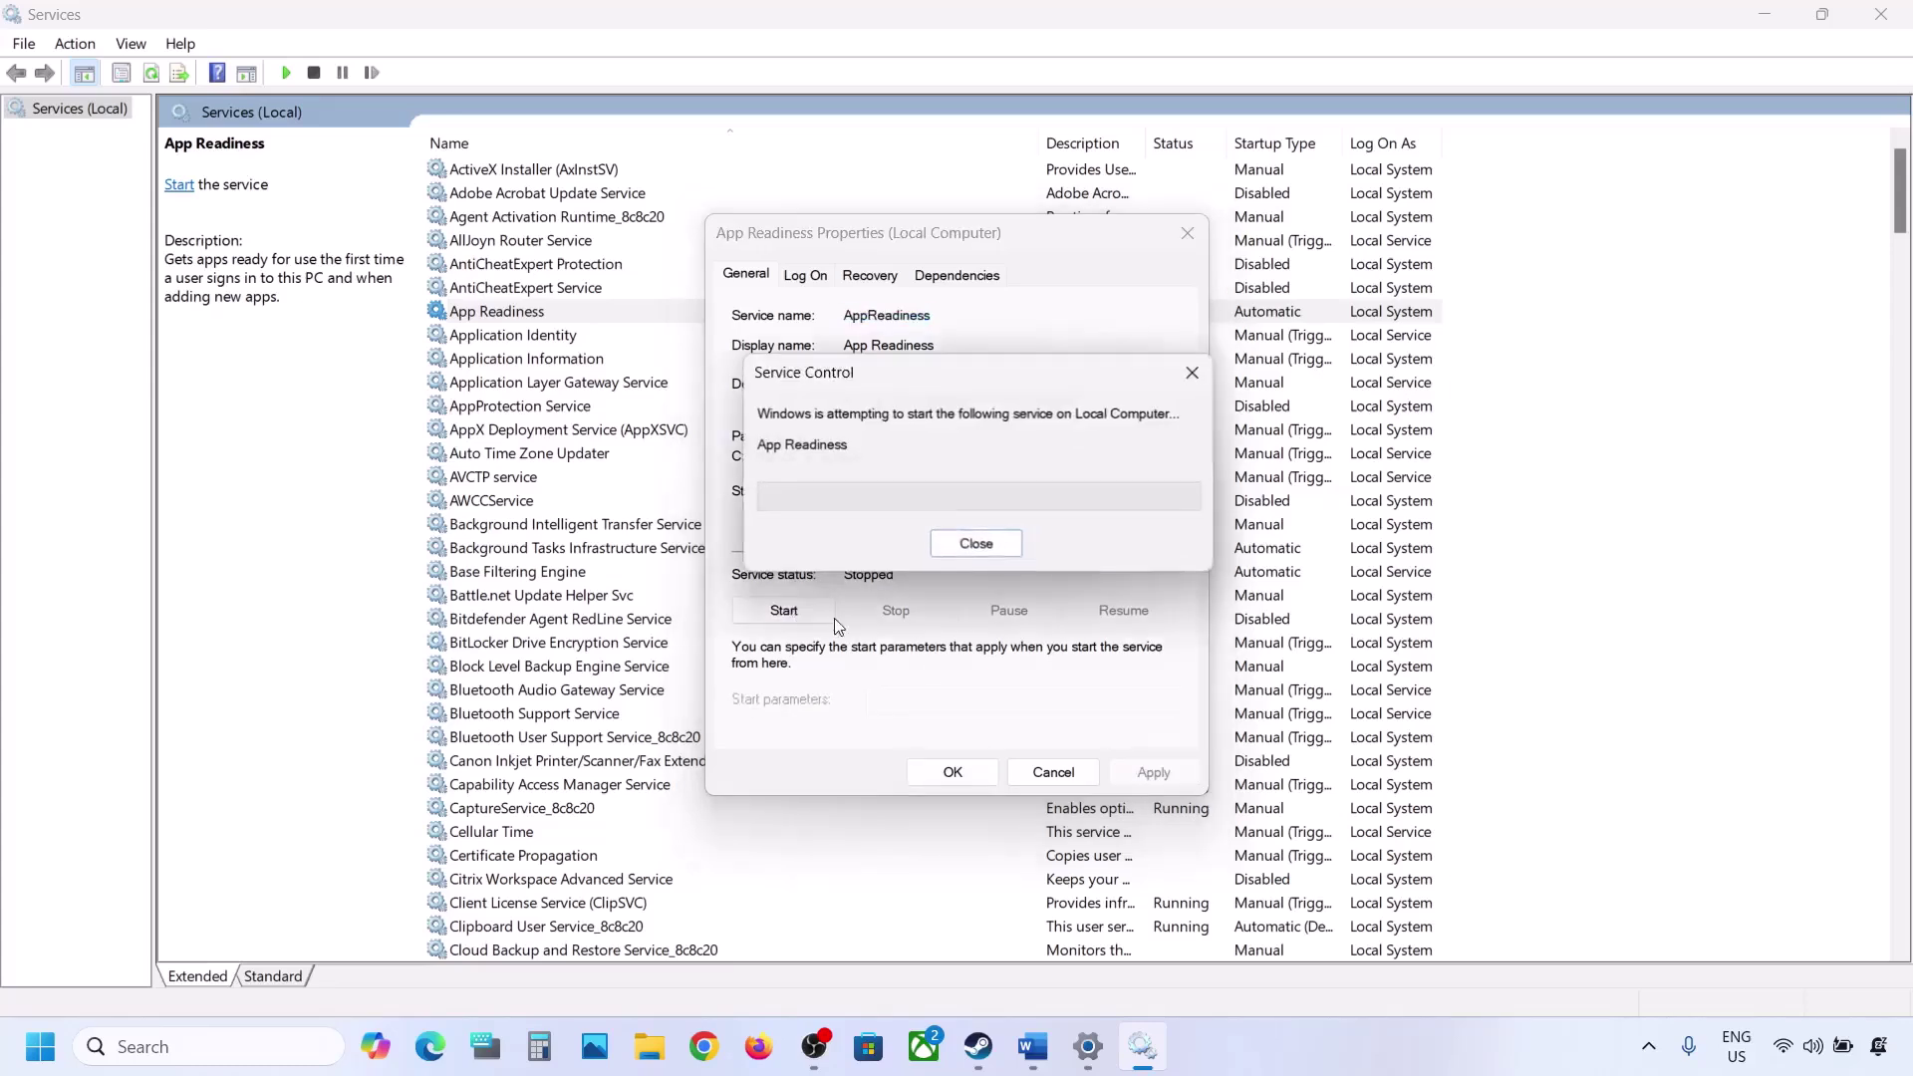
{"action": "left_click", "coordinate": [952, 773]}
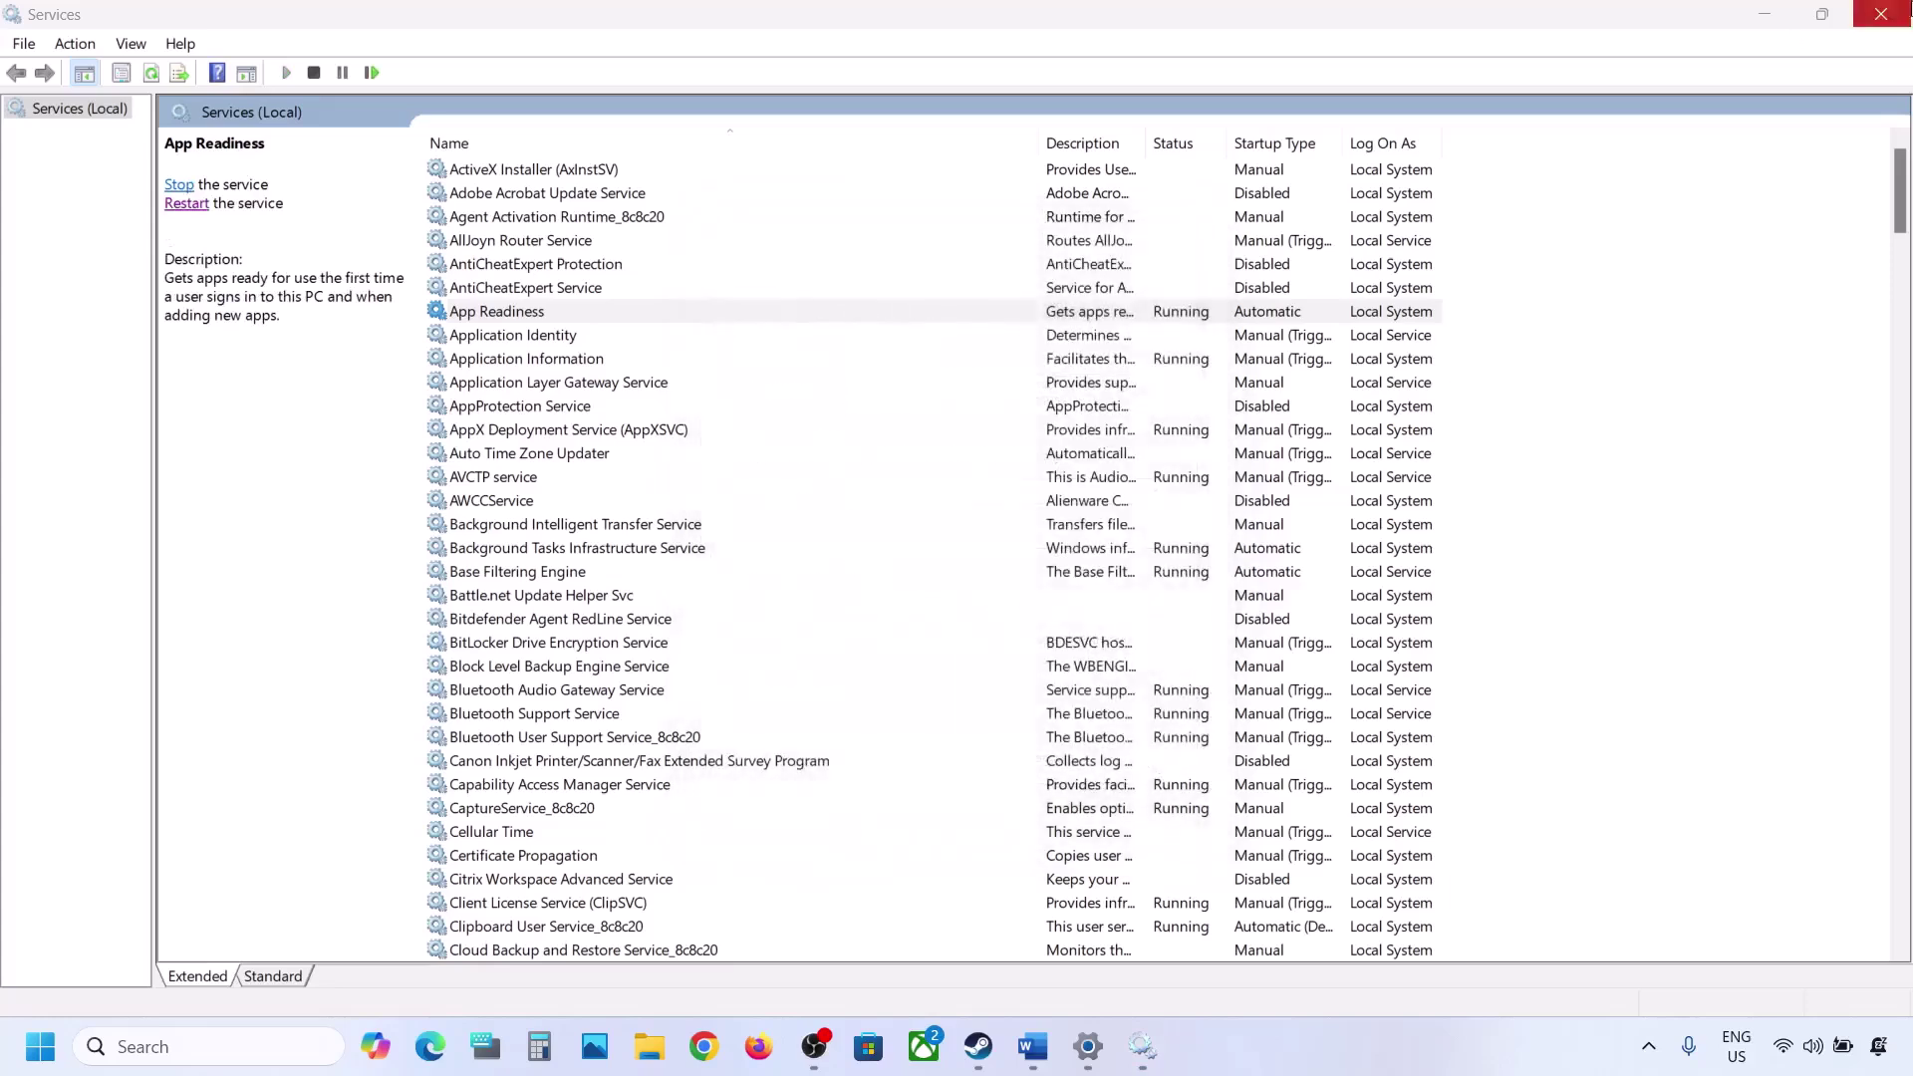
{"action": "left_click", "coordinate": [1897, 13]}
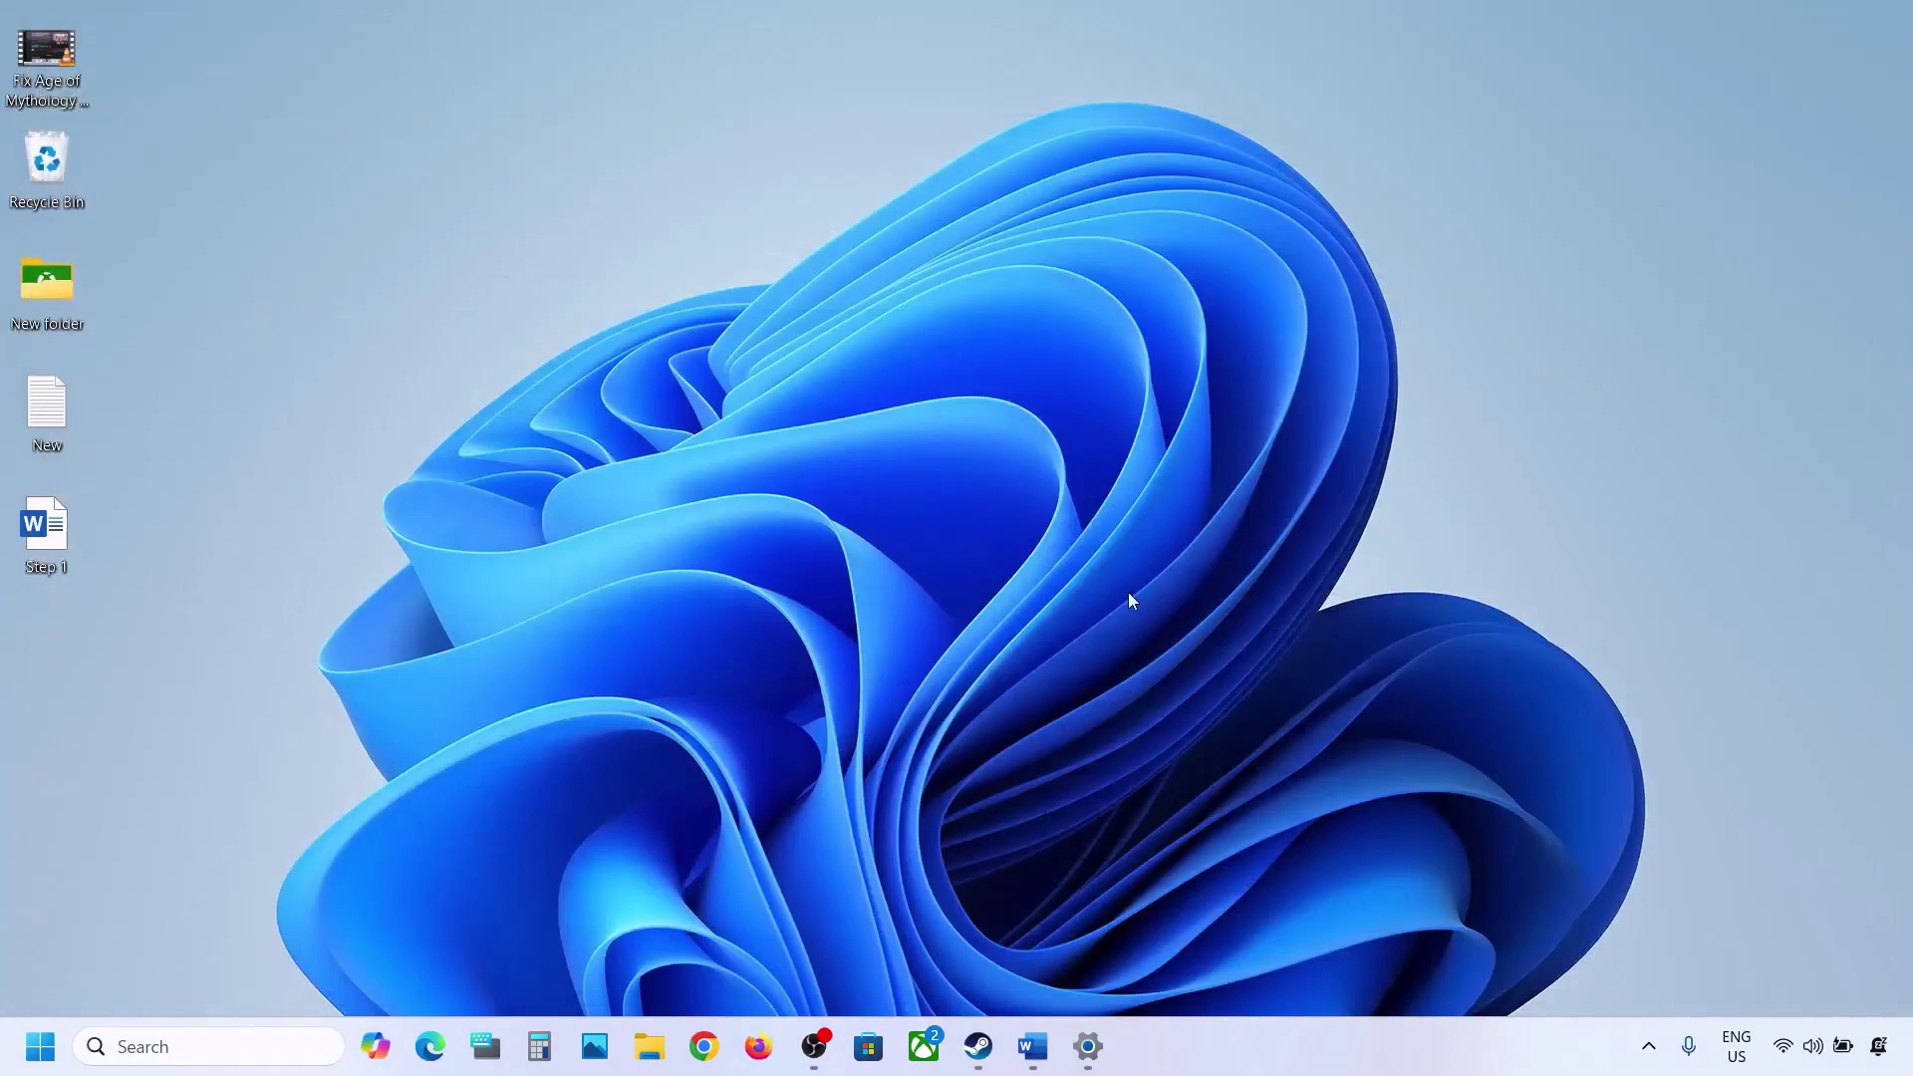
Step: Note the $WinREAgent folder from Step 2 and open the OS (C:) drive in File Explorer
{"action": "left_click", "coordinate": [1033, 1046]}
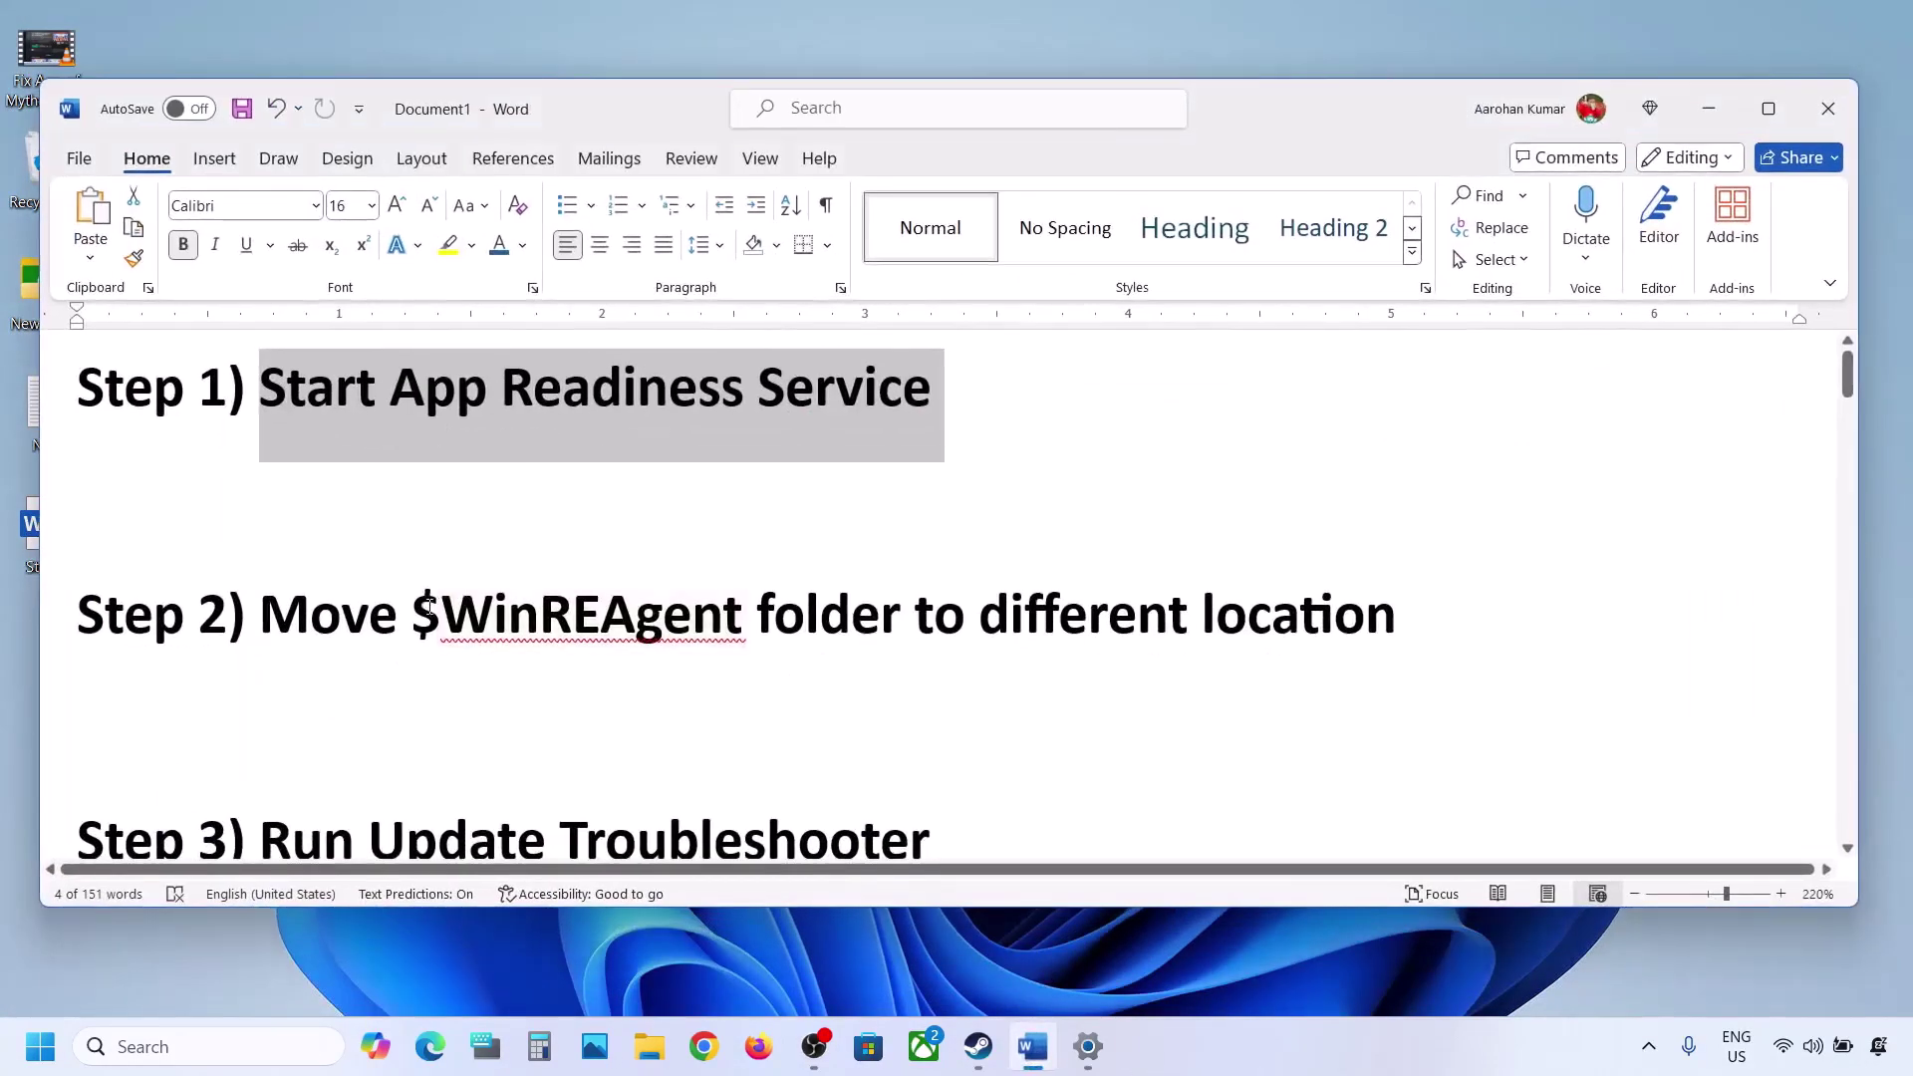
{"action": "left_click_drag", "start_coordinate": [425, 607], "coordinate": [753, 613]}
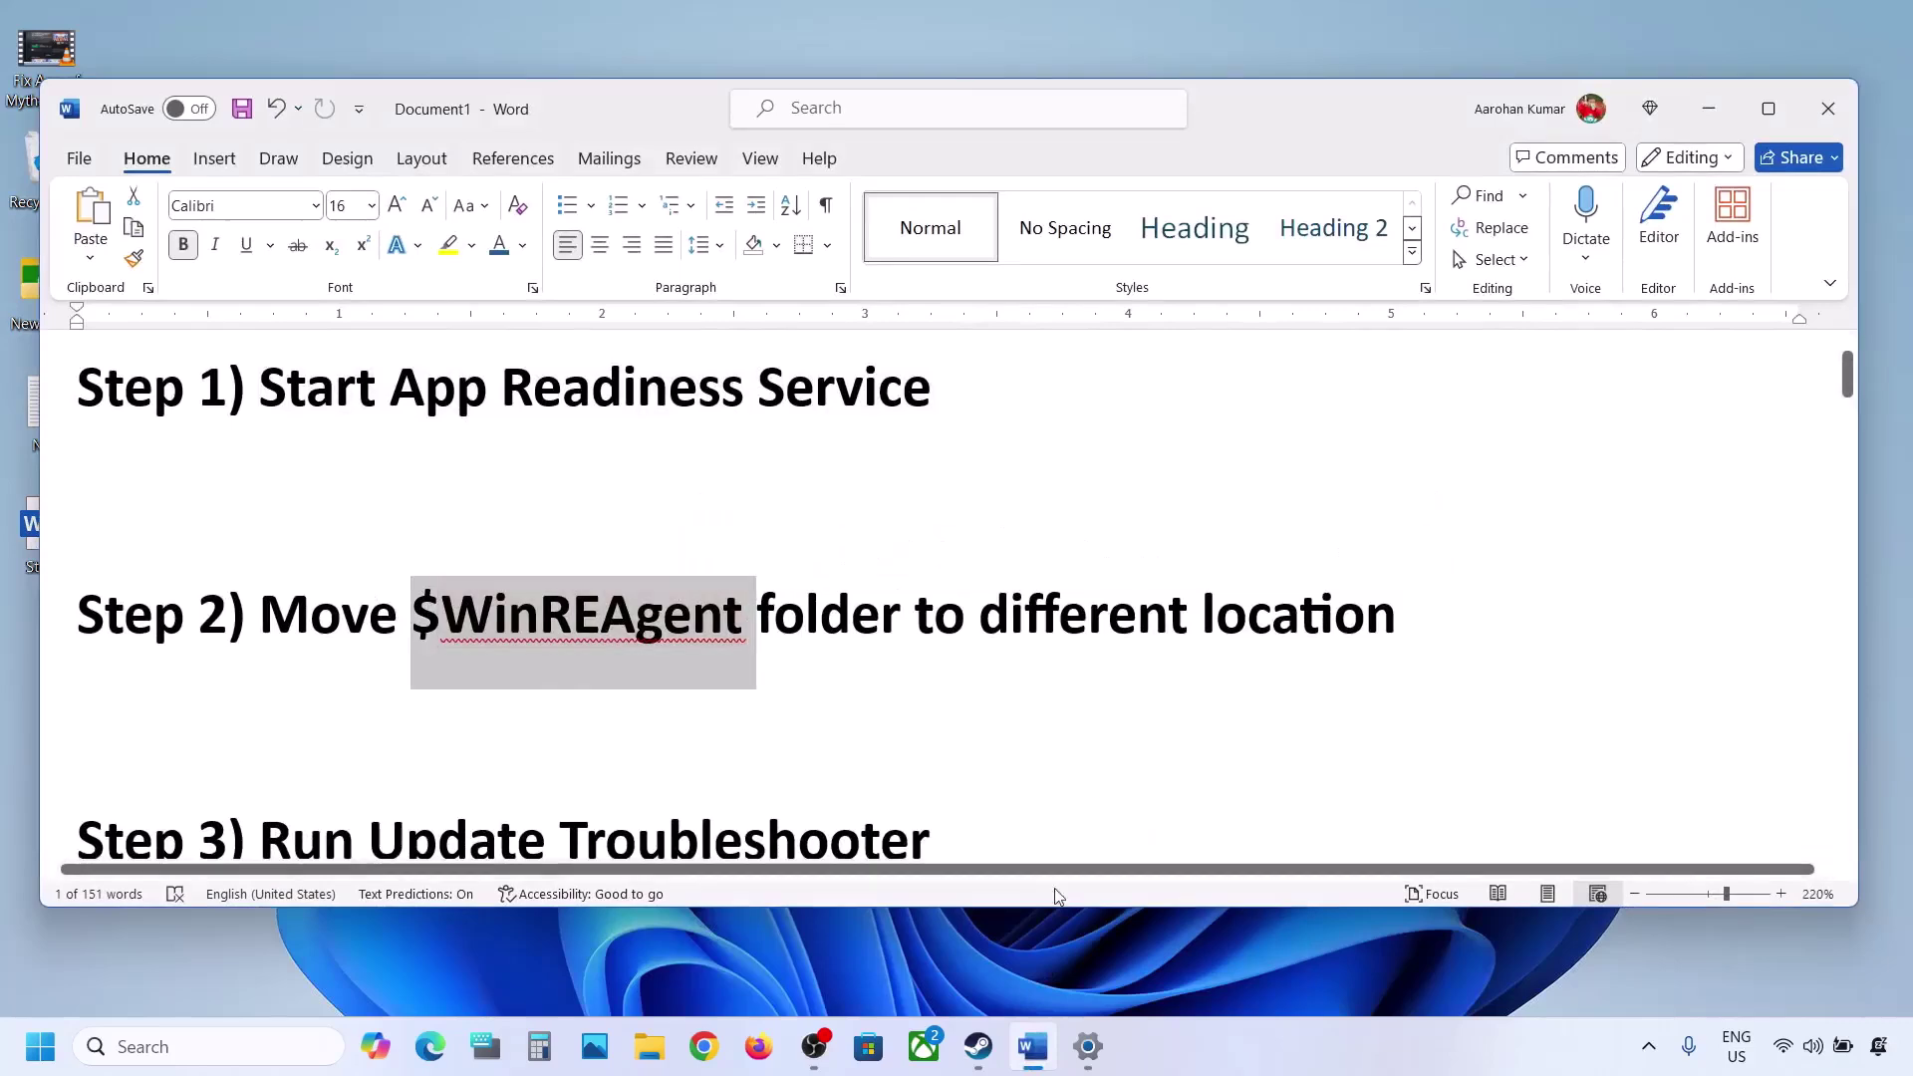
{"action": "left_click", "coordinate": [649, 1044]}
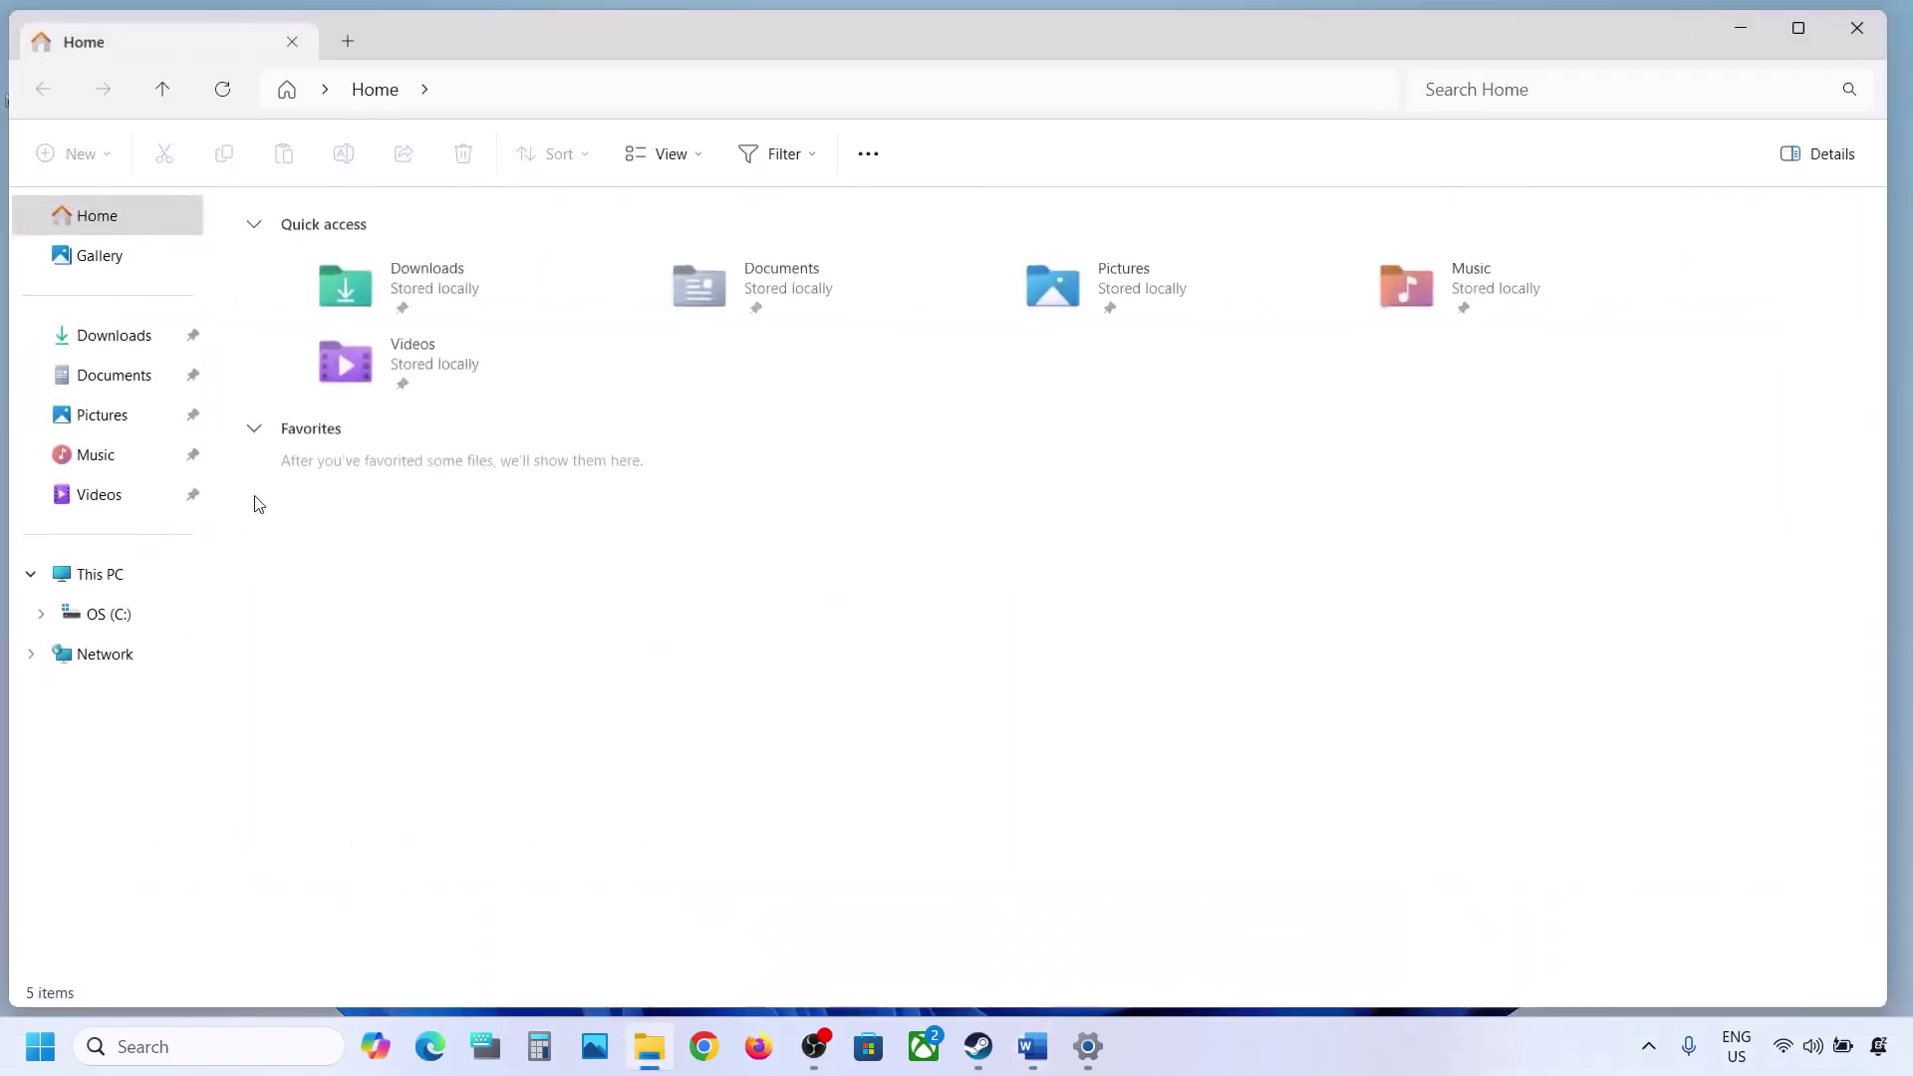
{"action": "left_click", "coordinate": [134, 578]}
{"action": "double_click", "coordinate": [404, 261]}
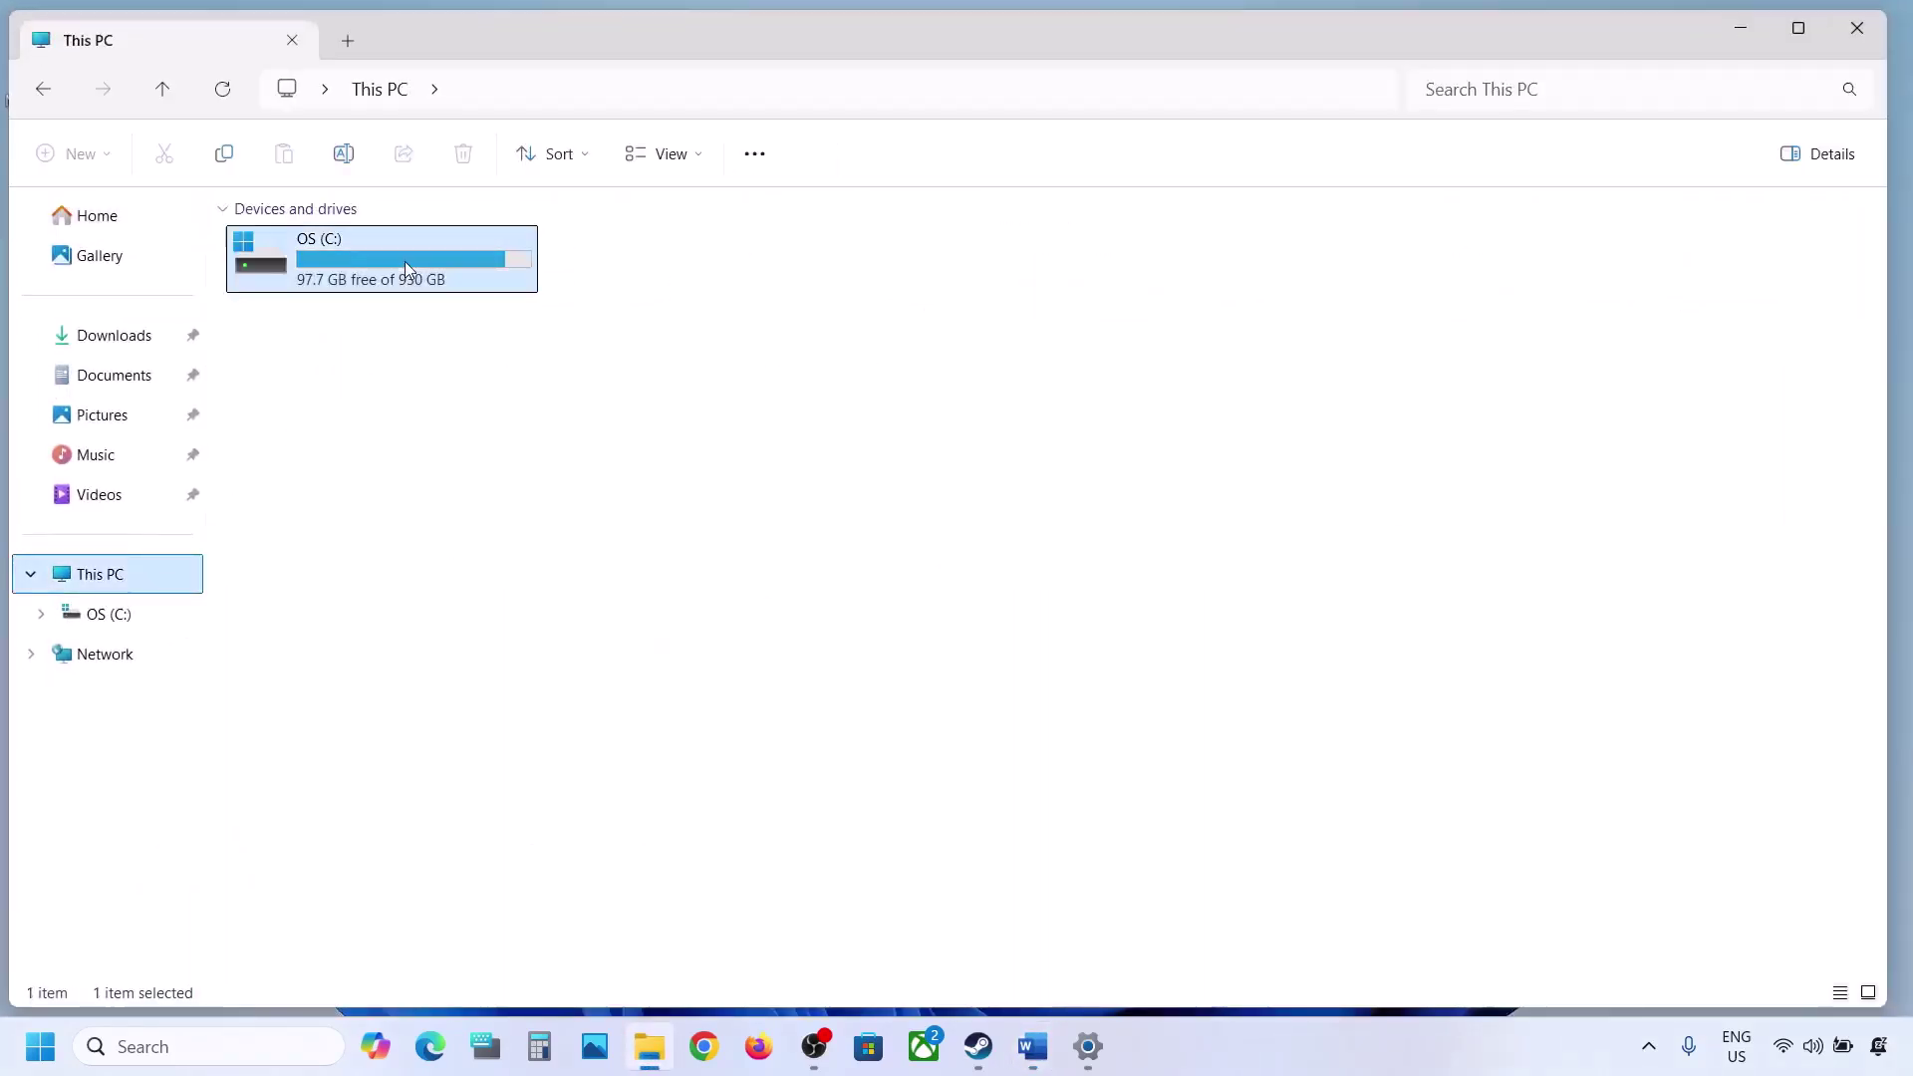
Step: Copy the hidden $WinREAgent folder from C: and show the desktop
{"action": "left_click", "coordinate": [315, 367]}
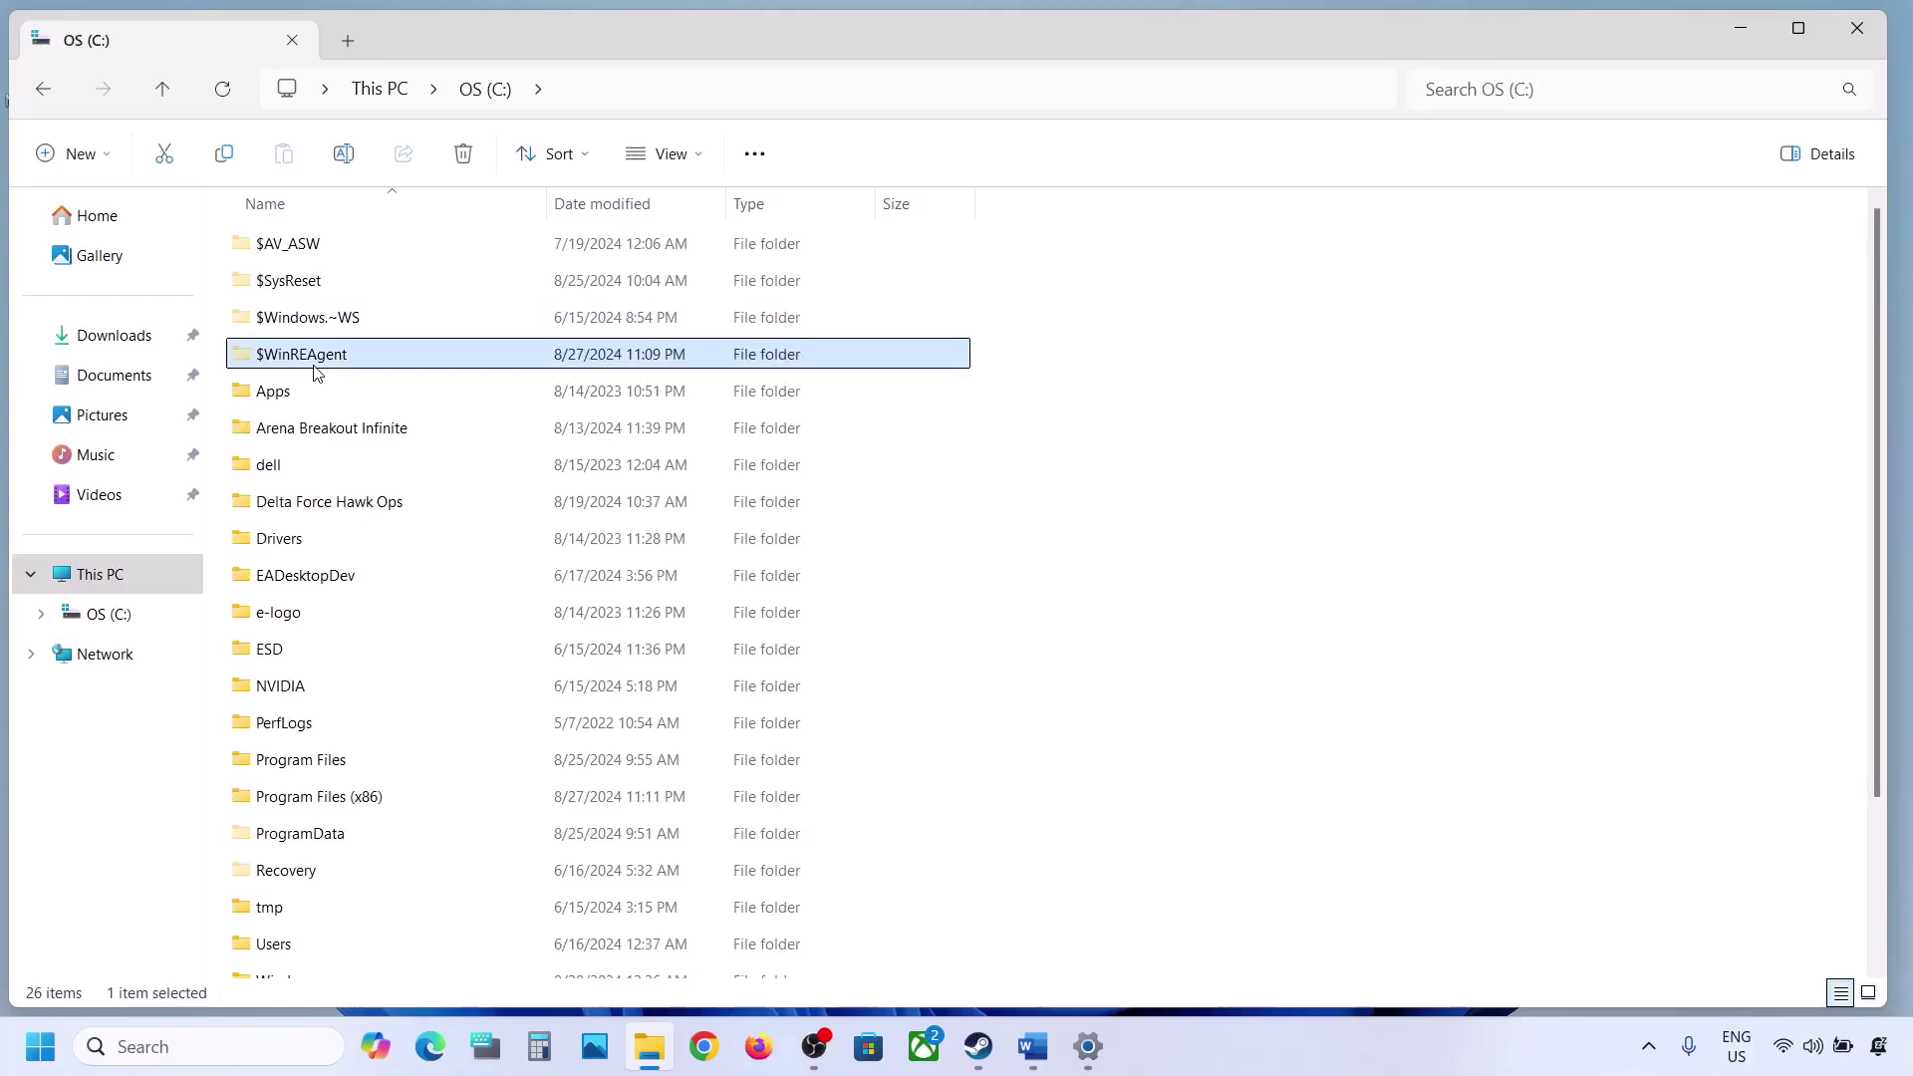
{"action": "mouse_move", "coordinate": [385, 363]}
{"action": "left_click", "coordinate": [701, 158]}
{"action": "mouse_move", "coordinate": [655, 619]}
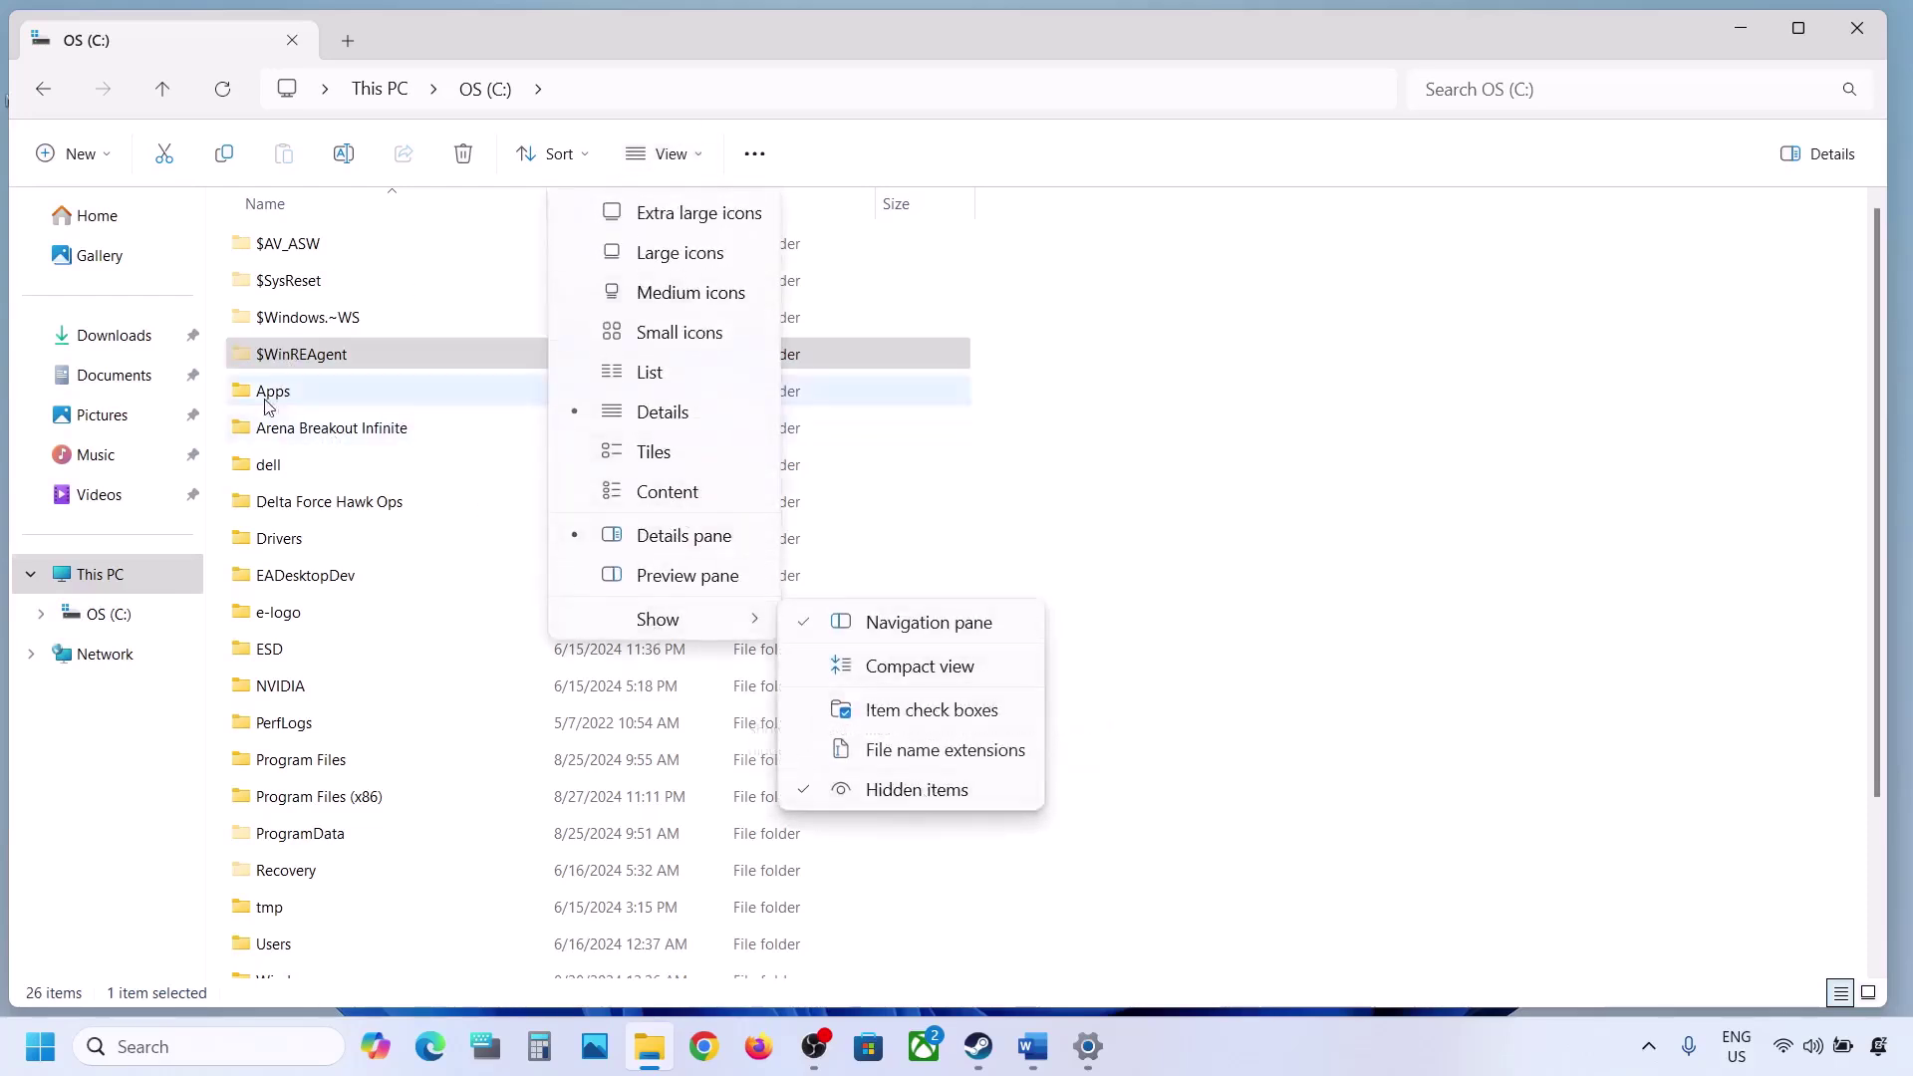
{"action": "left_click", "coordinate": [267, 356]}
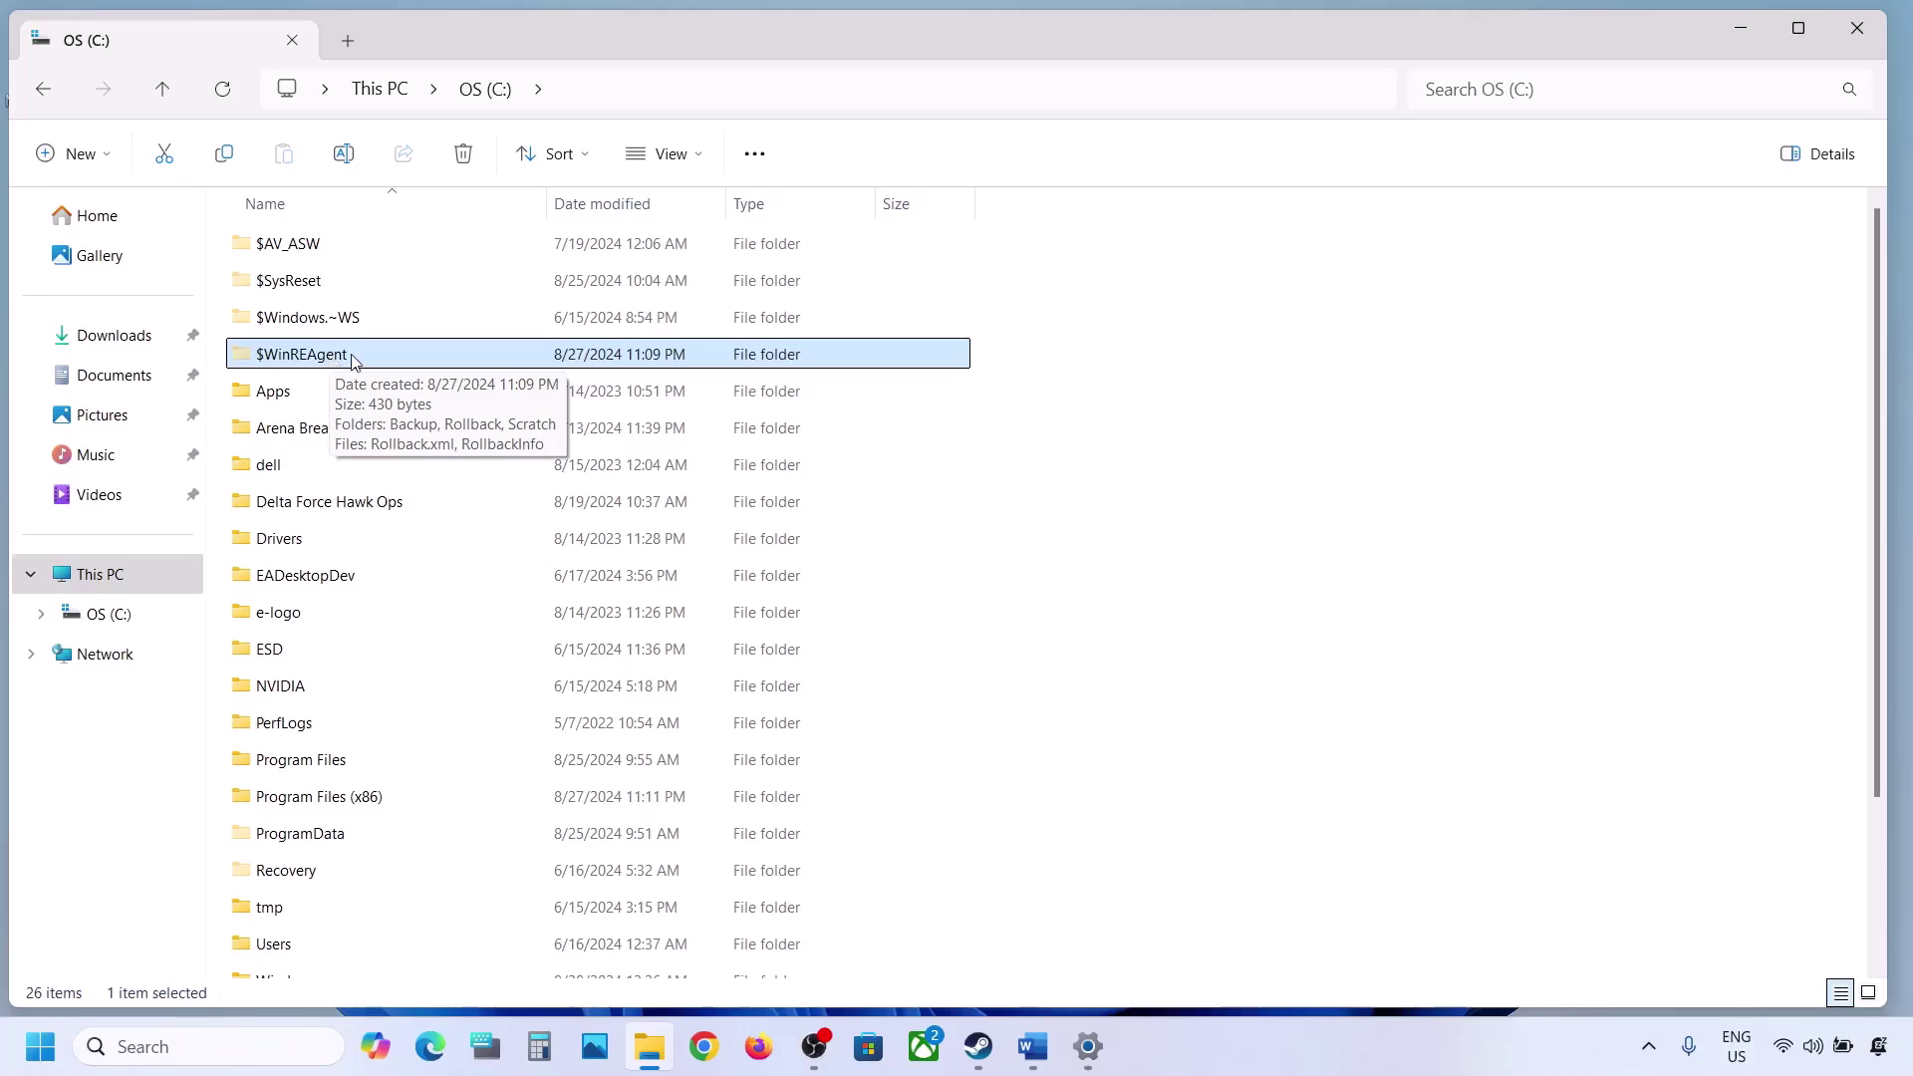
{"action": "right_click", "coordinate": [354, 362]}
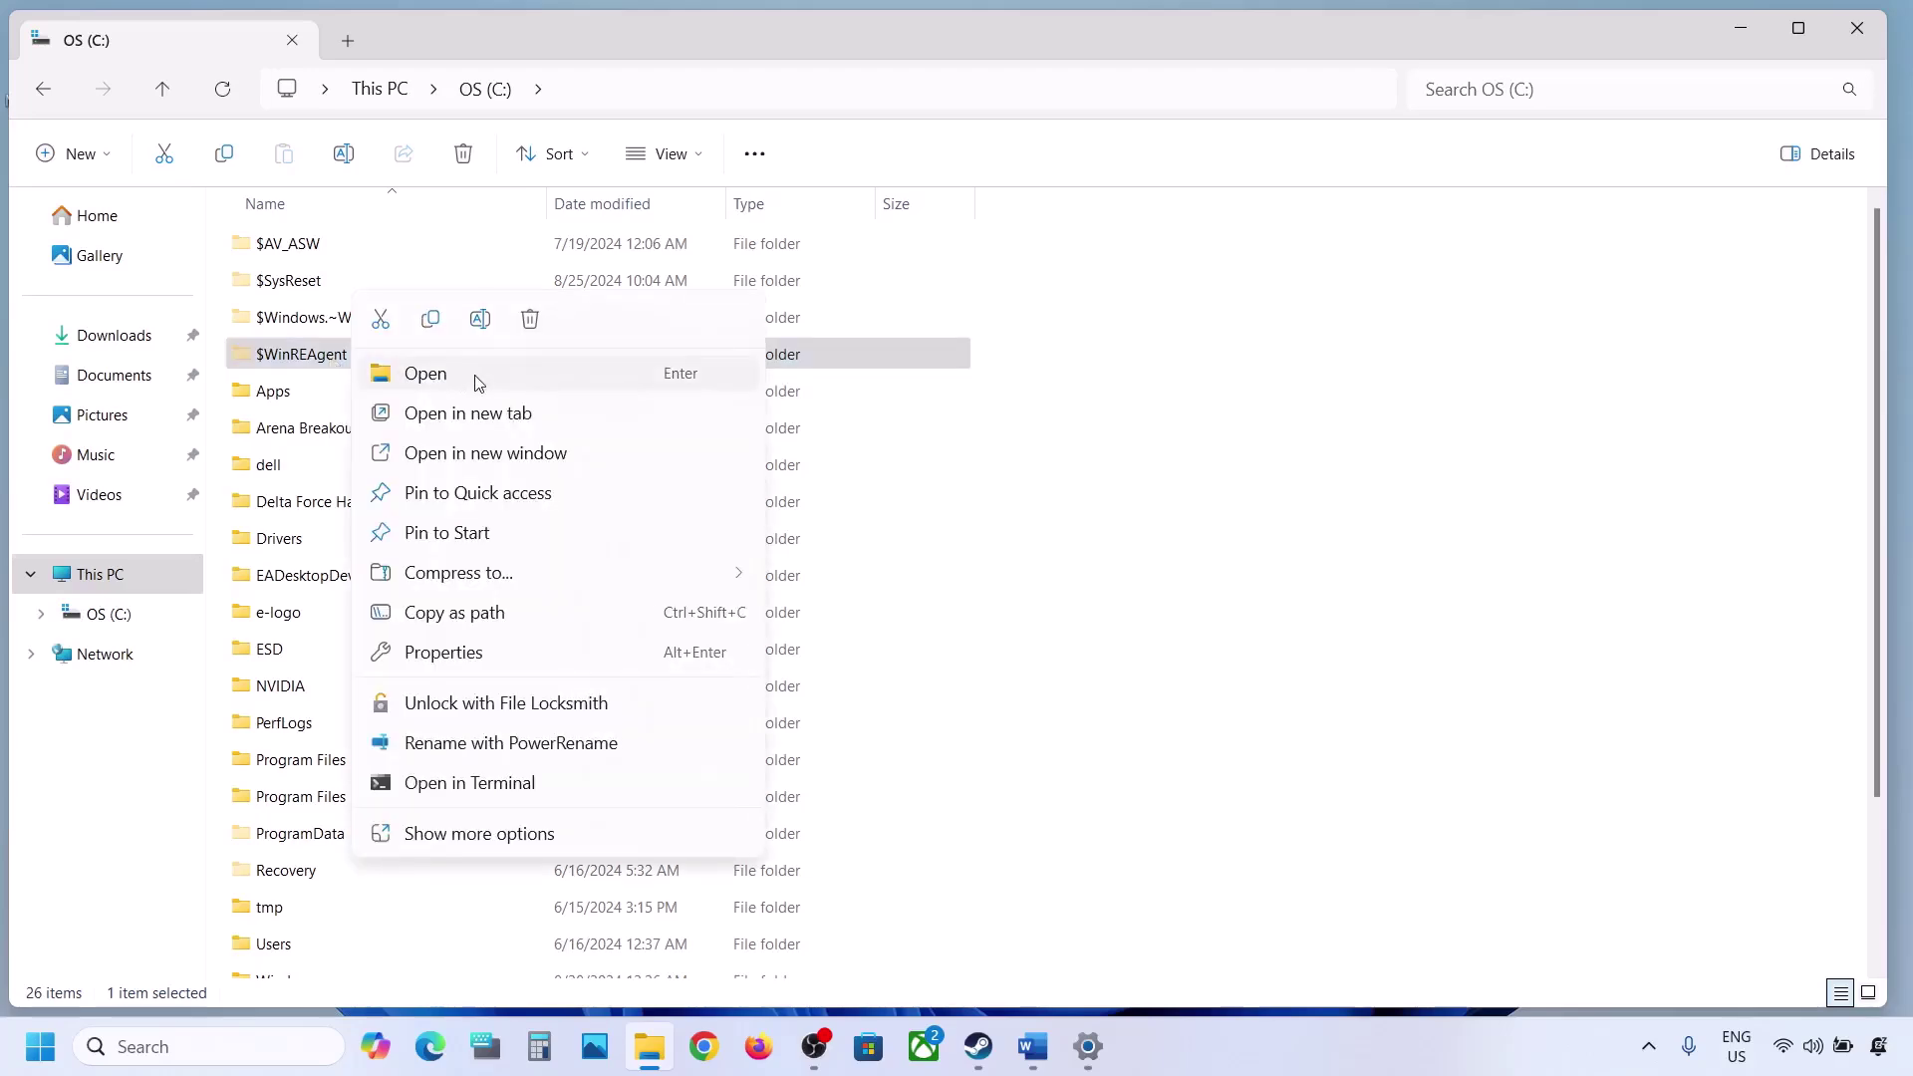
{"action": "left_click", "coordinate": [431, 321]}
{"action": "key", "text": "super+d"}
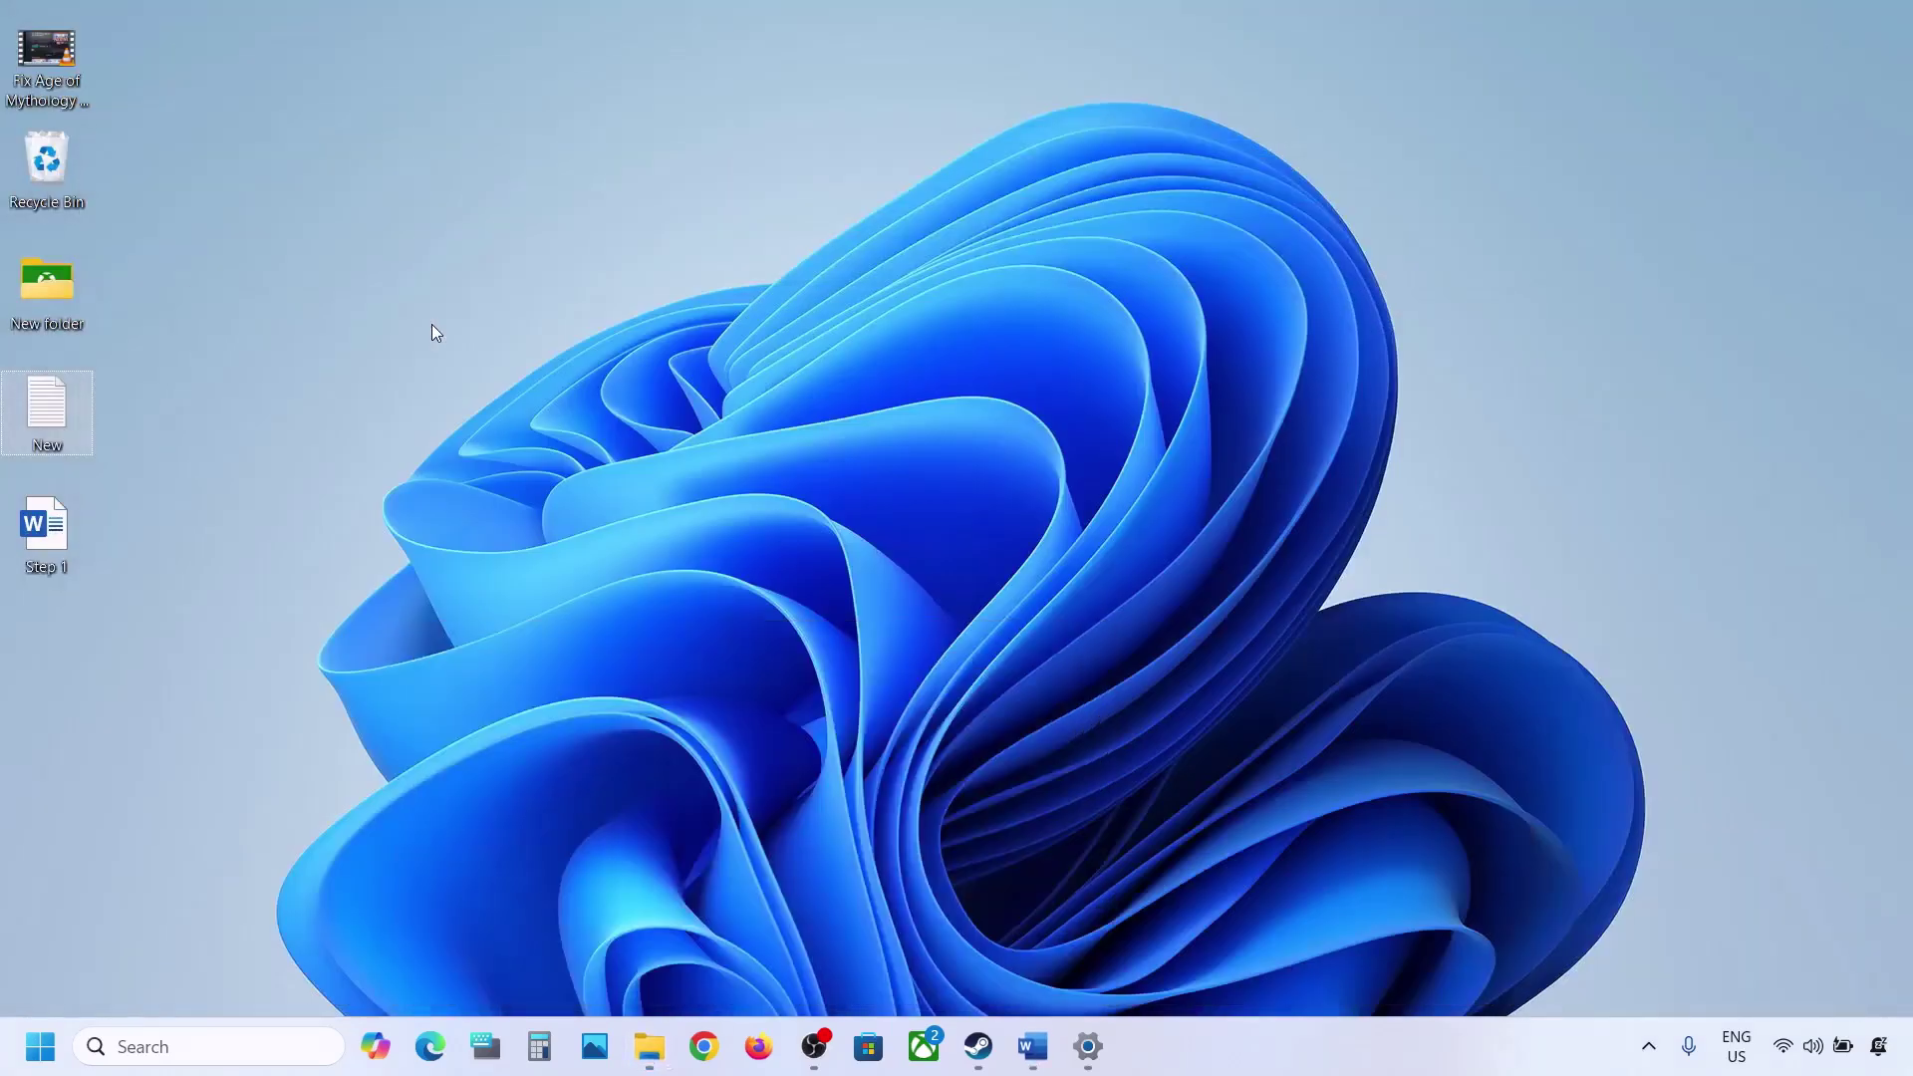
Step: Paste the $WinREAgent backup onto the desktop and delete the original from C:
{"action": "key", "text": "ctrl+v"}
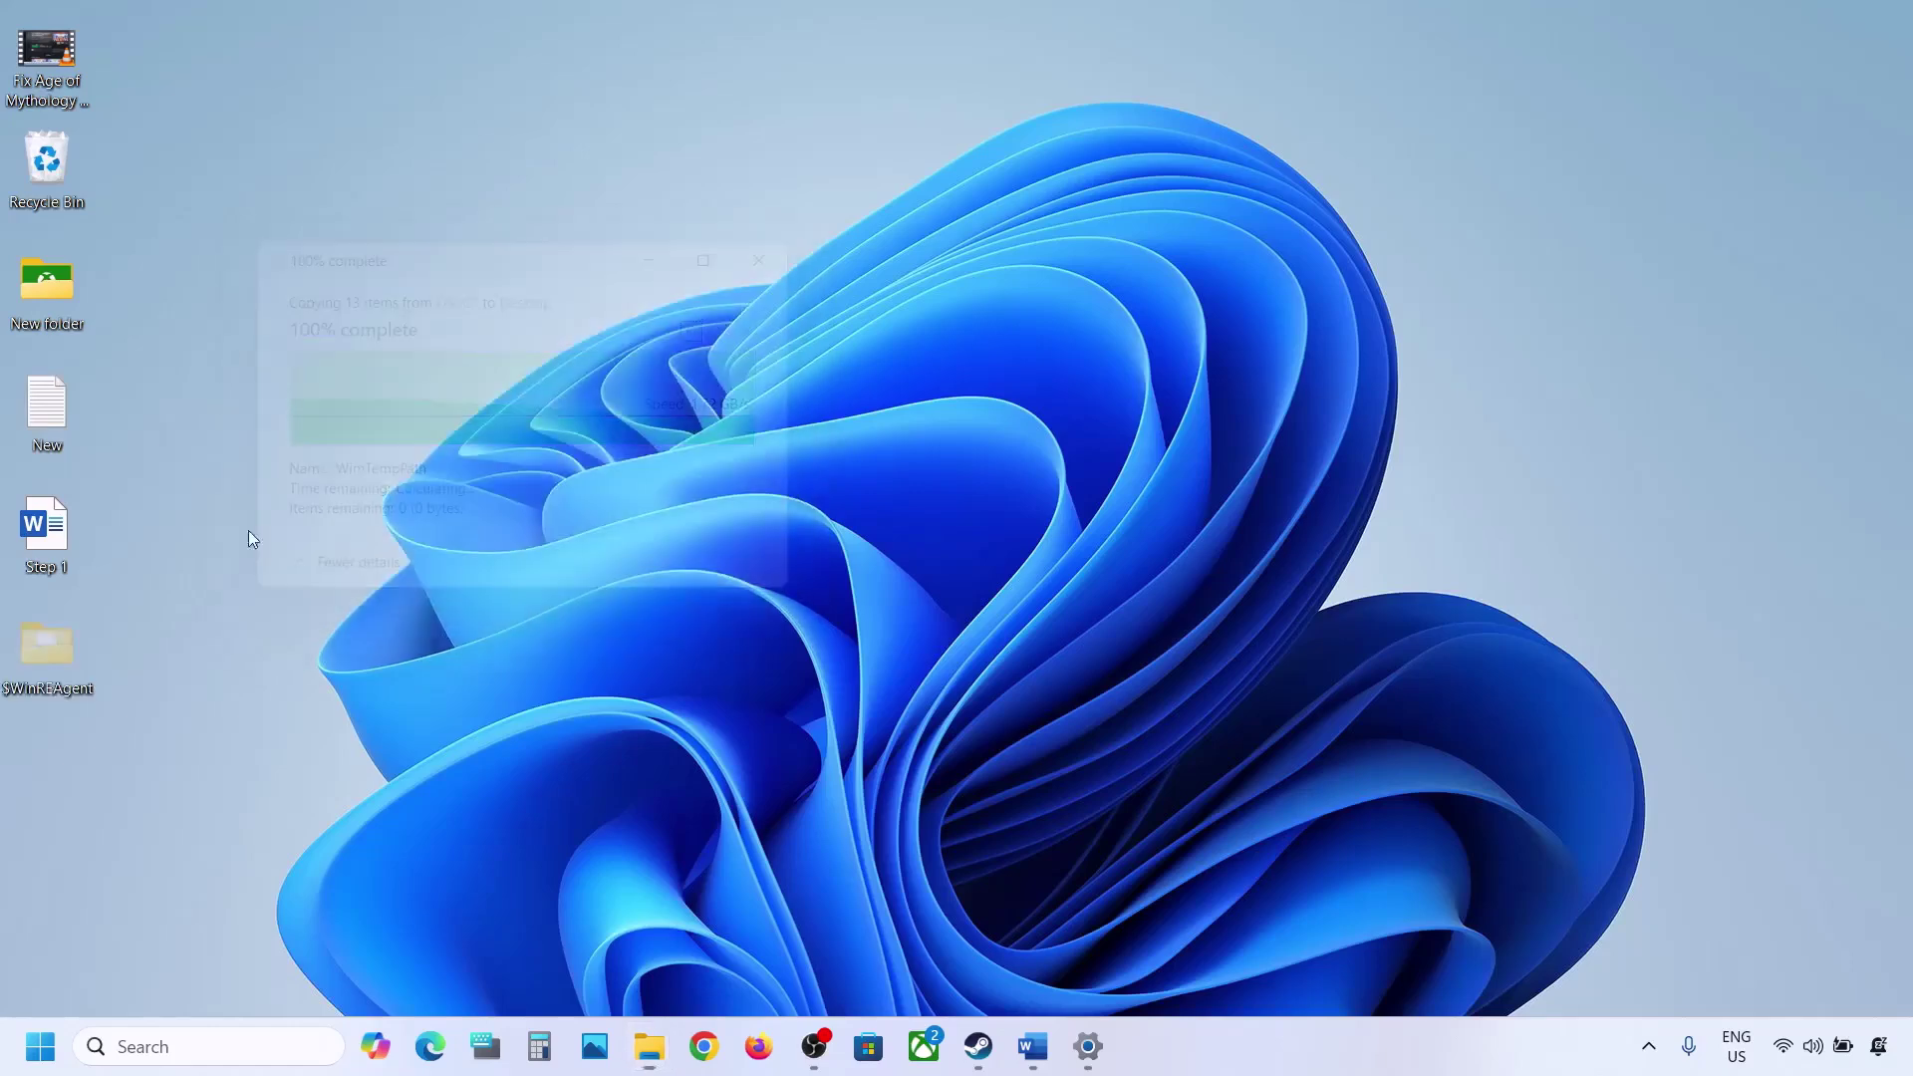
{"action": "left_click", "coordinate": [646, 1057]}
{"action": "right_click", "coordinate": [324, 359]}
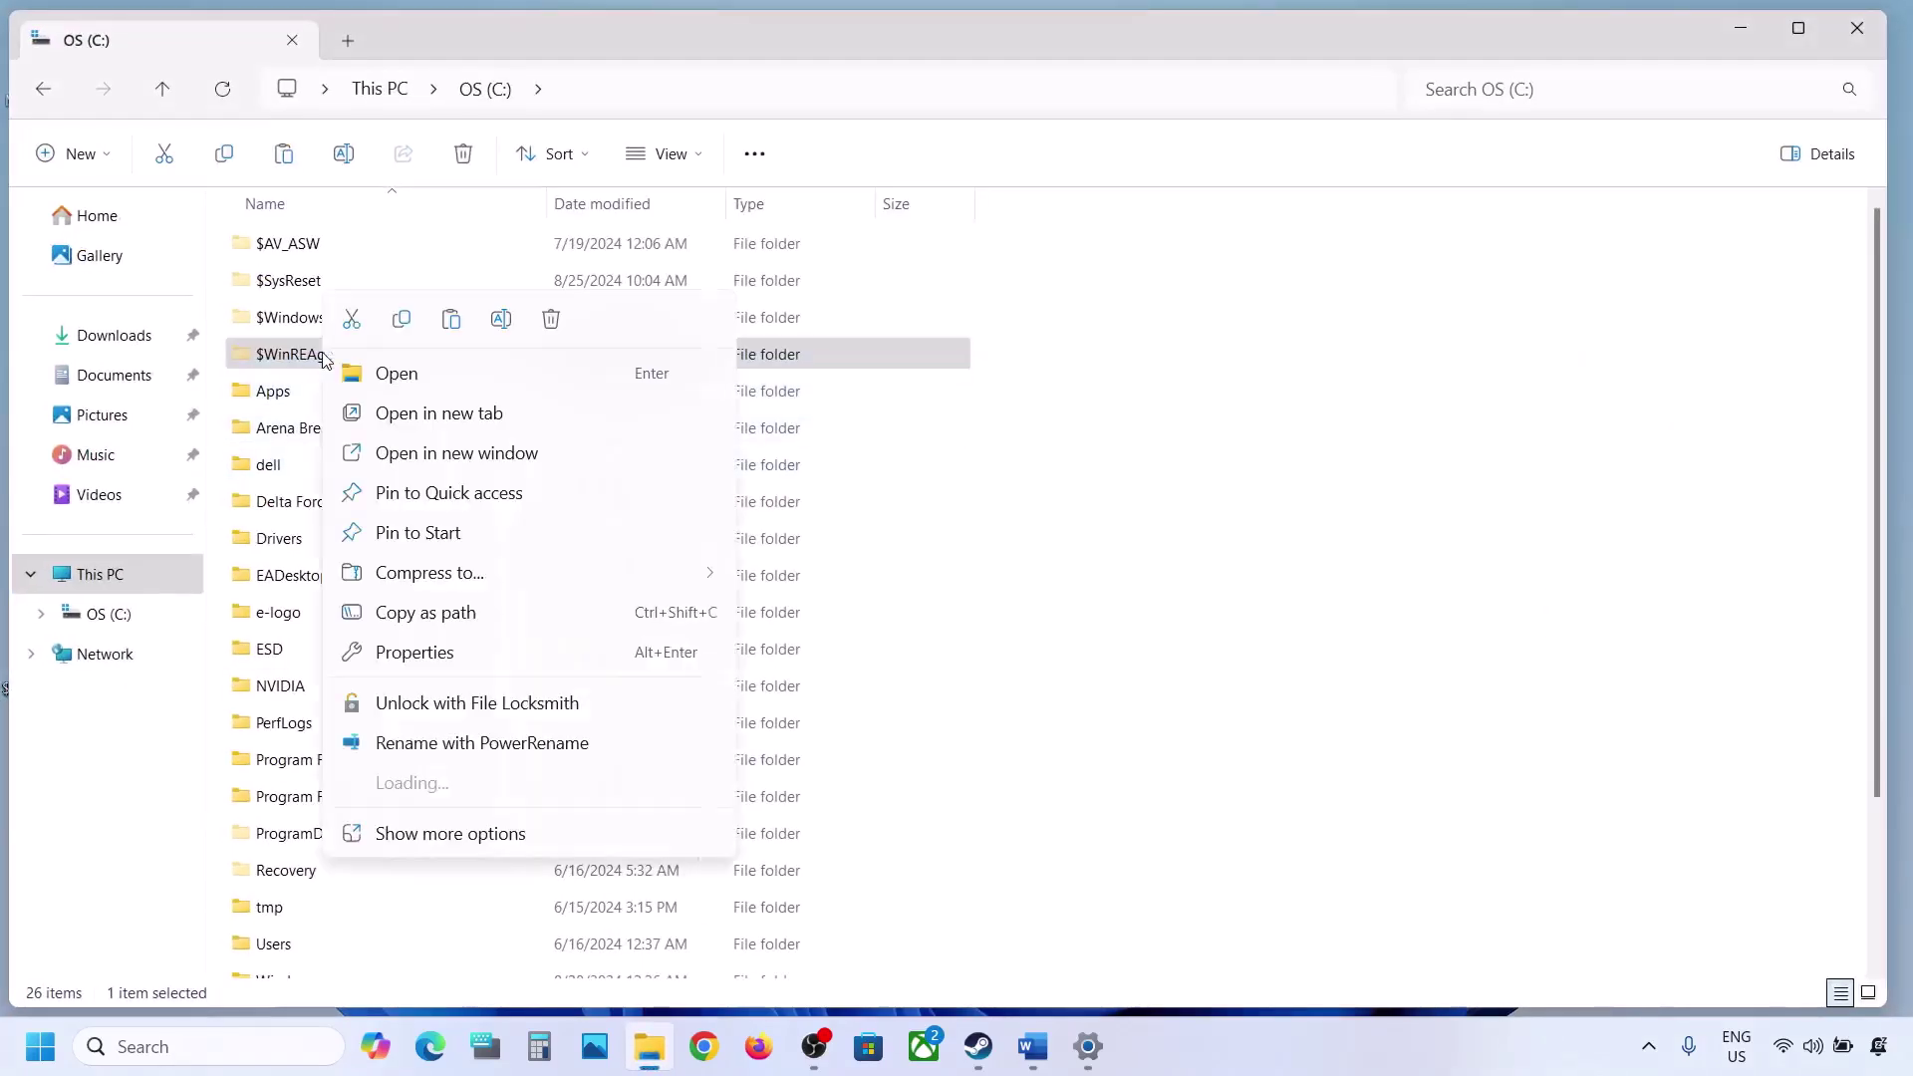
{"action": "left_click", "coordinate": [549, 320]}
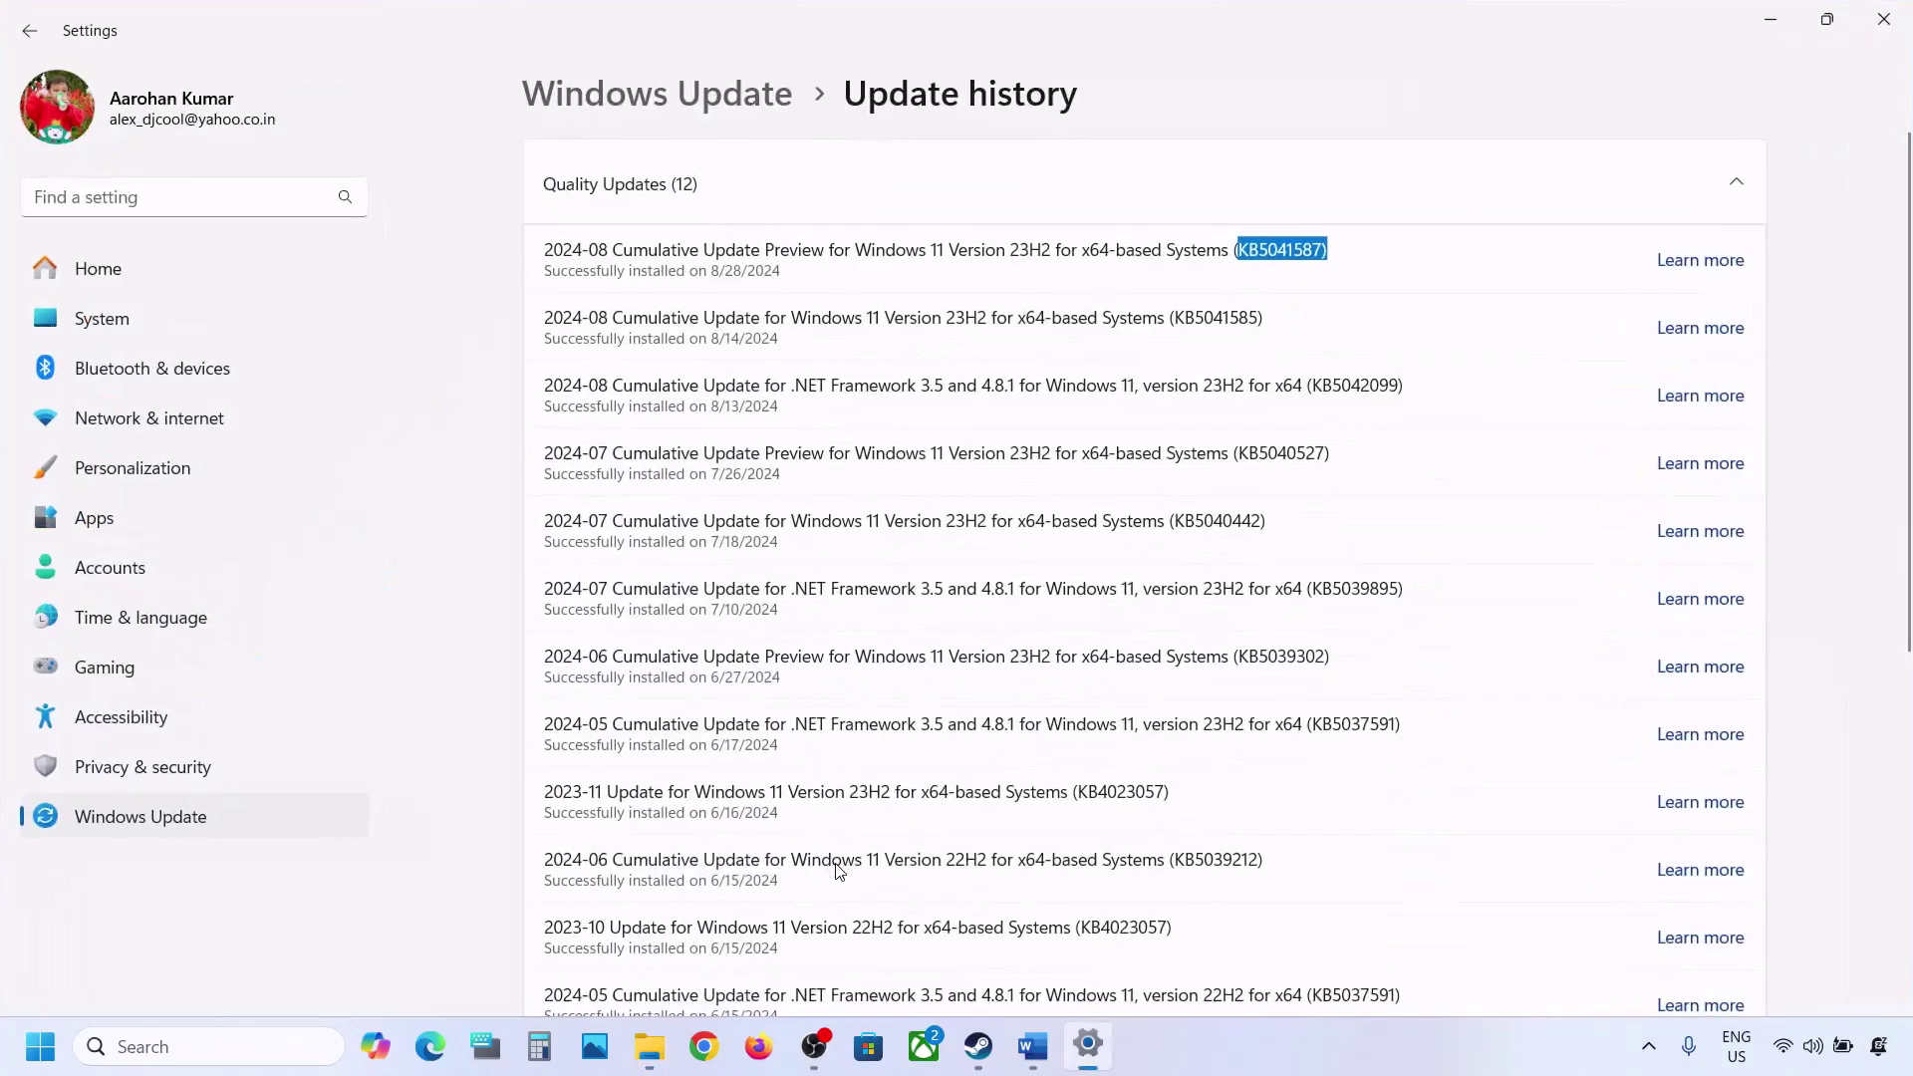
Step: Start a new Windows Update check, view the power options without restarting, and minimise Settings
{"action": "left_click", "coordinate": [152, 827]}
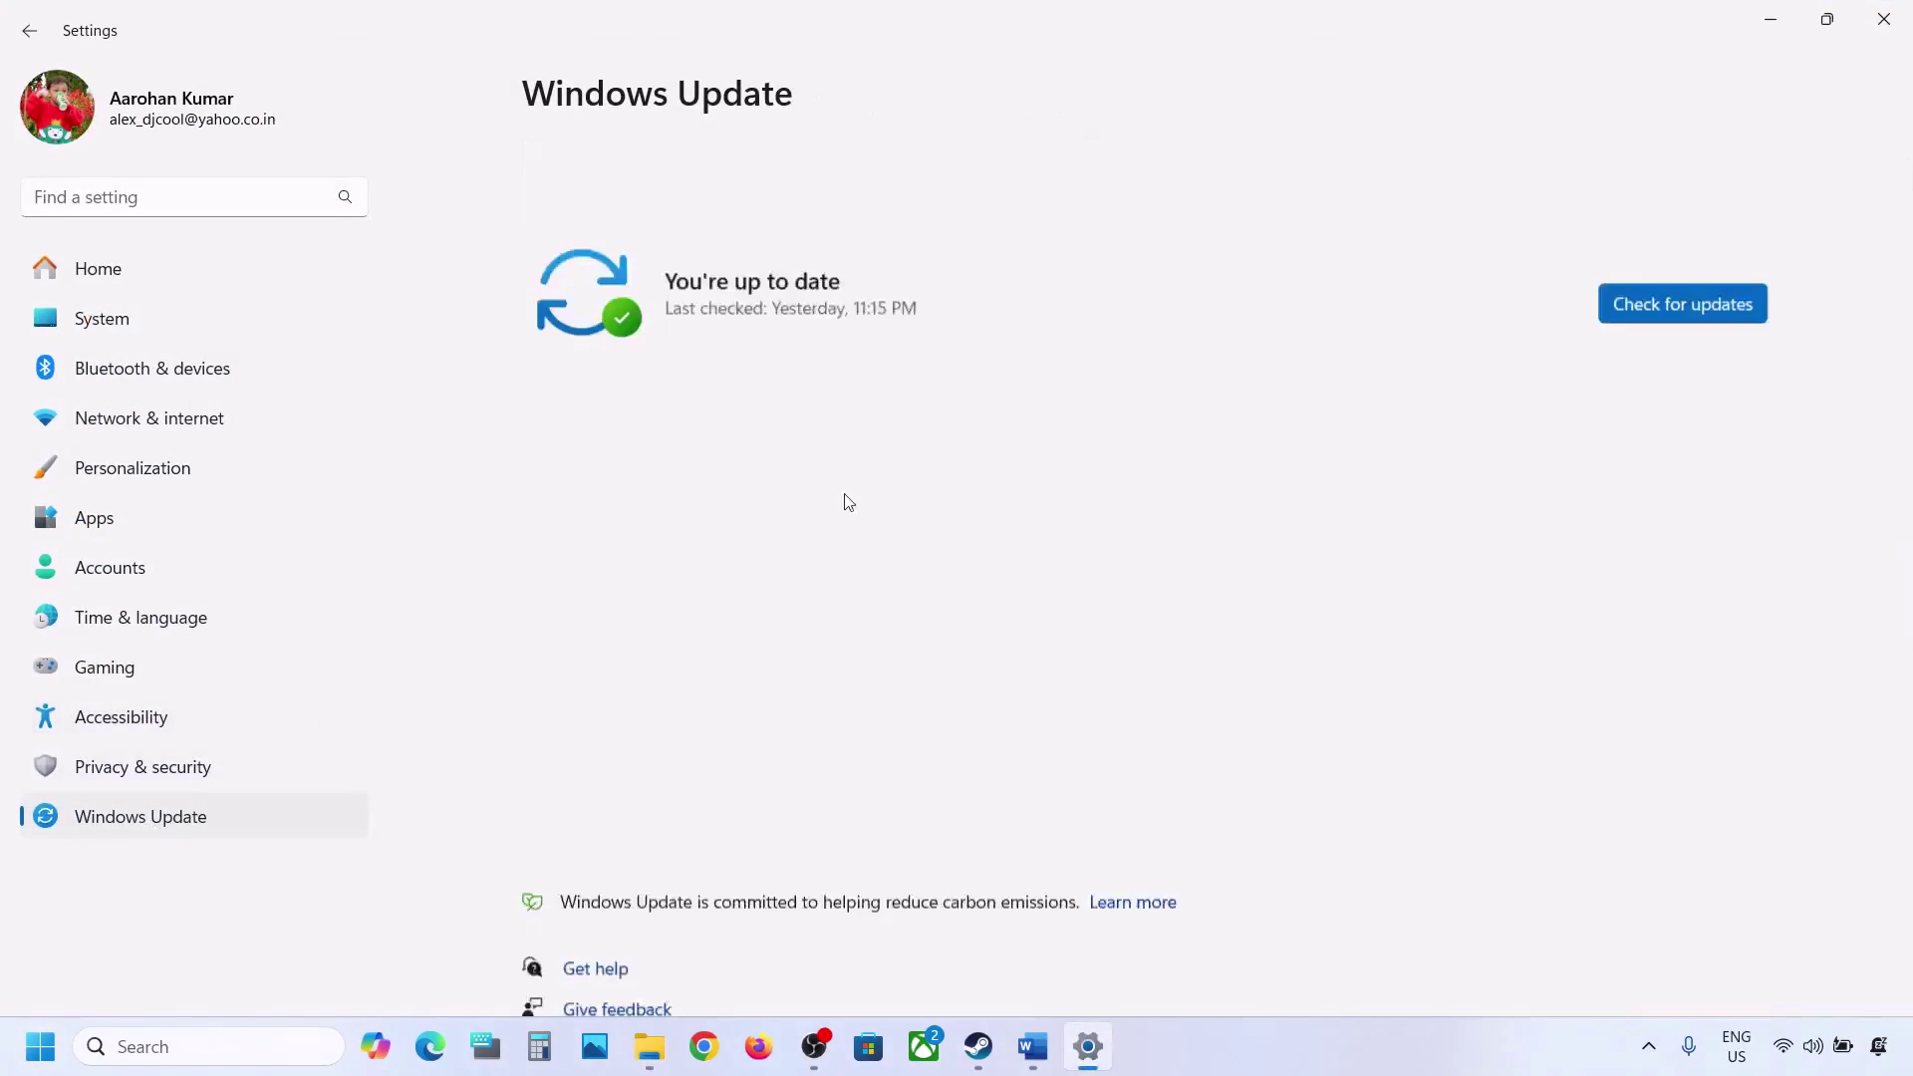
{"action": "left_click", "coordinate": [1665, 207]}
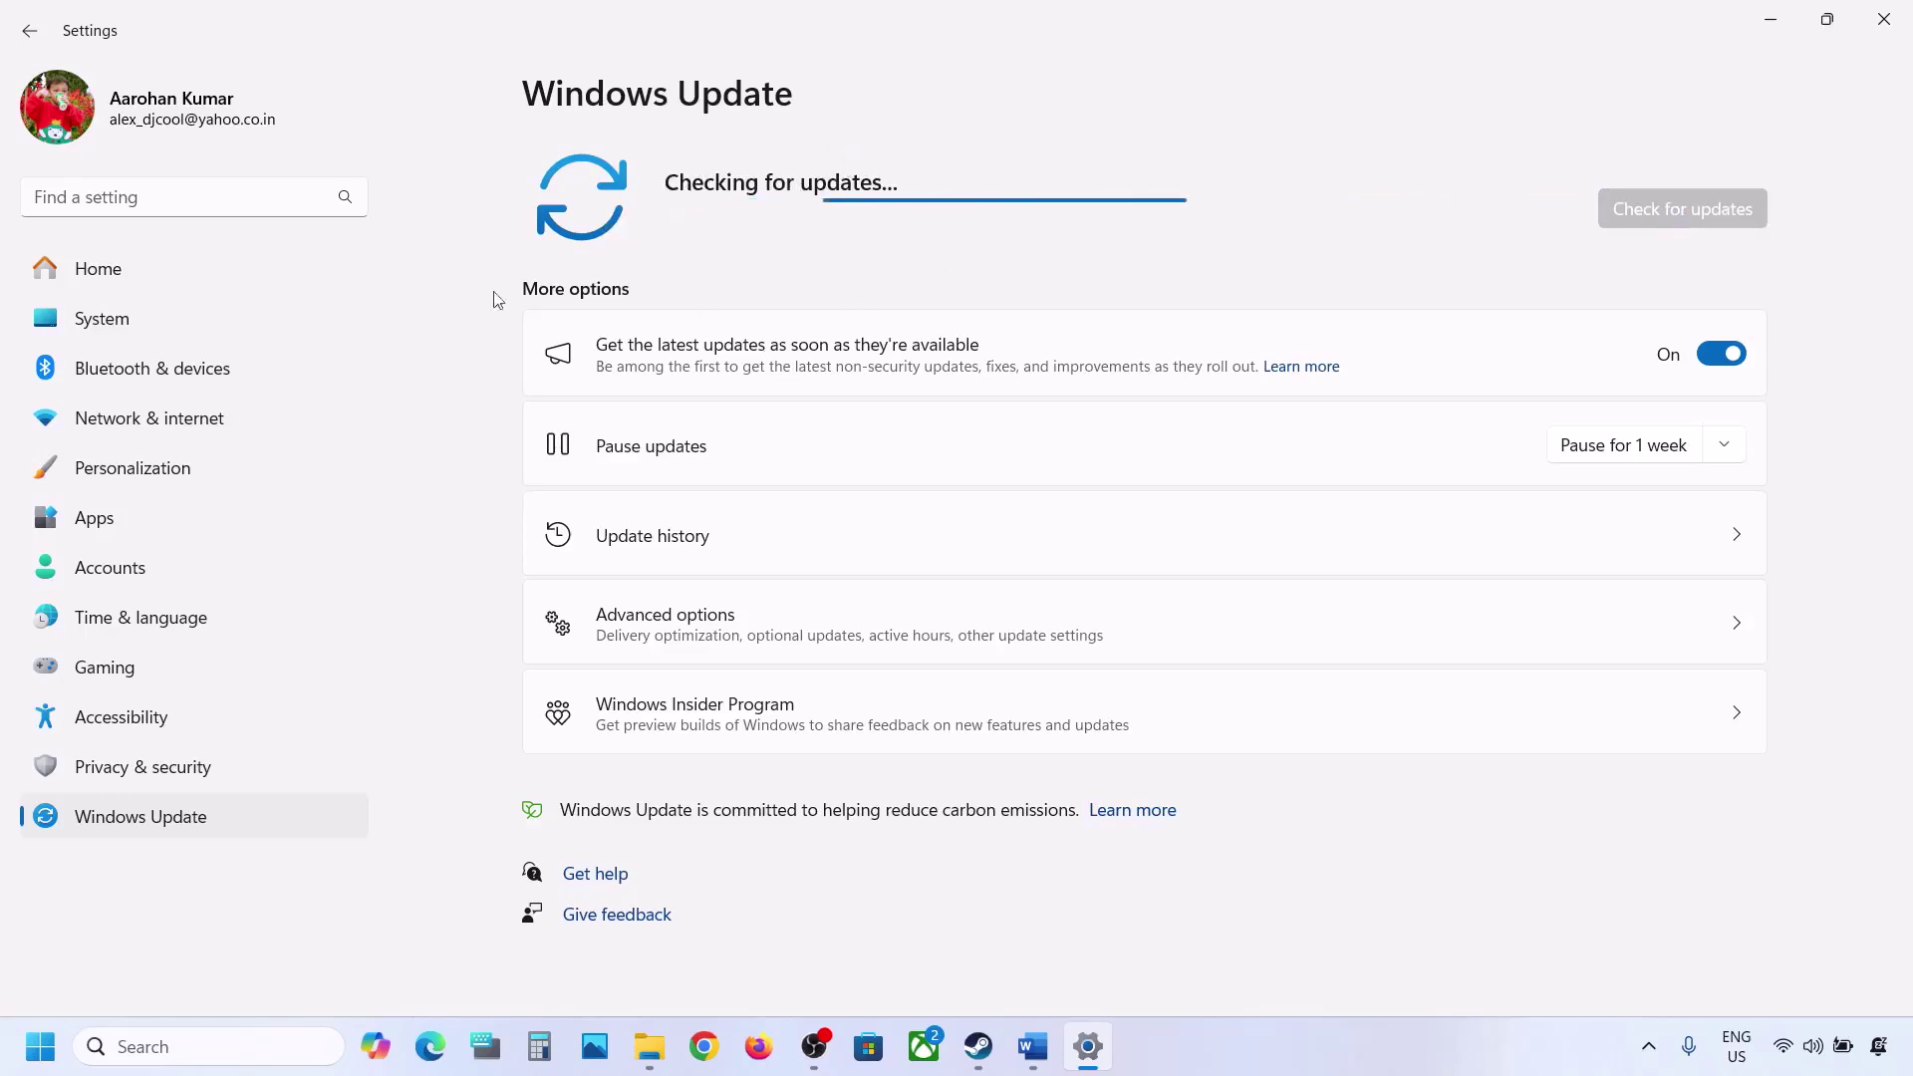
{"action": "left_click", "coordinate": [40, 1046]}
{"action": "left_click", "coordinate": [730, 971]}
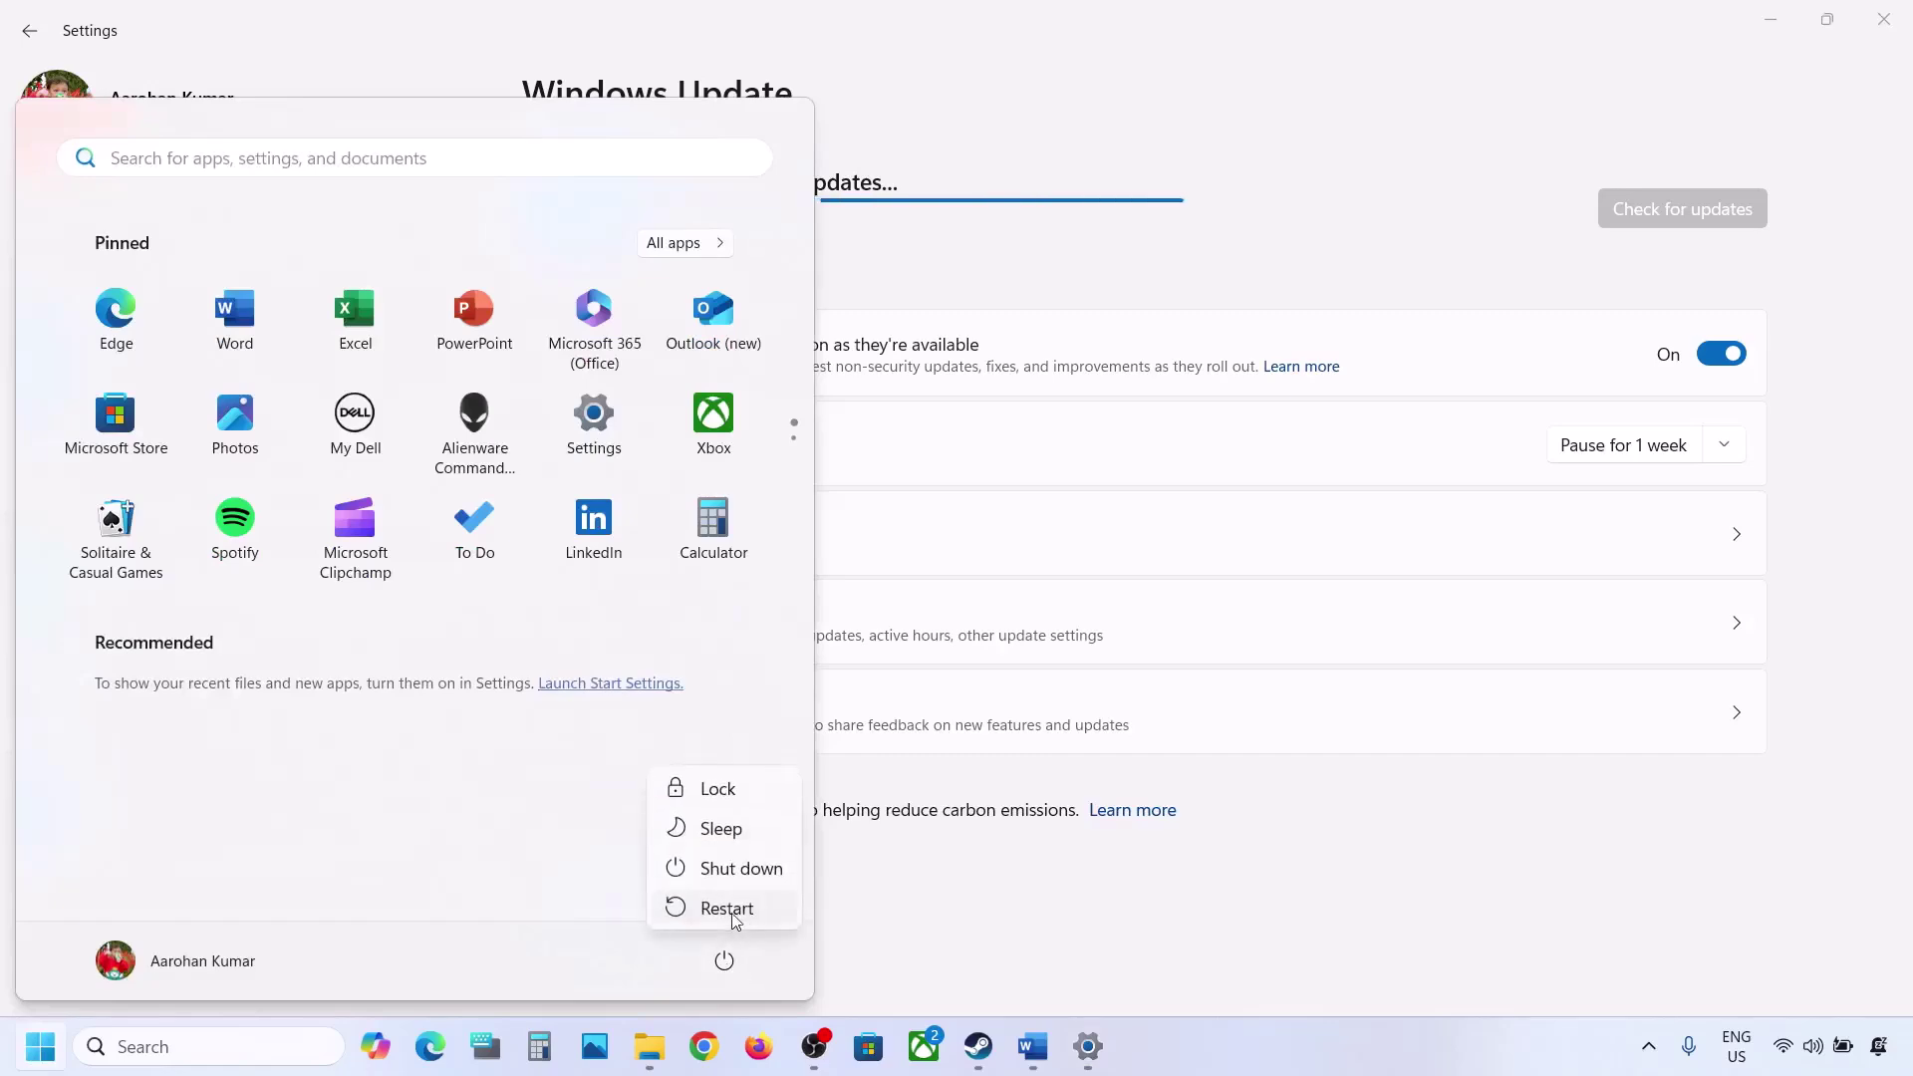
{"action": "key", "text": "Escape"}
{"action": "left_click", "coordinate": [1783, 16]}
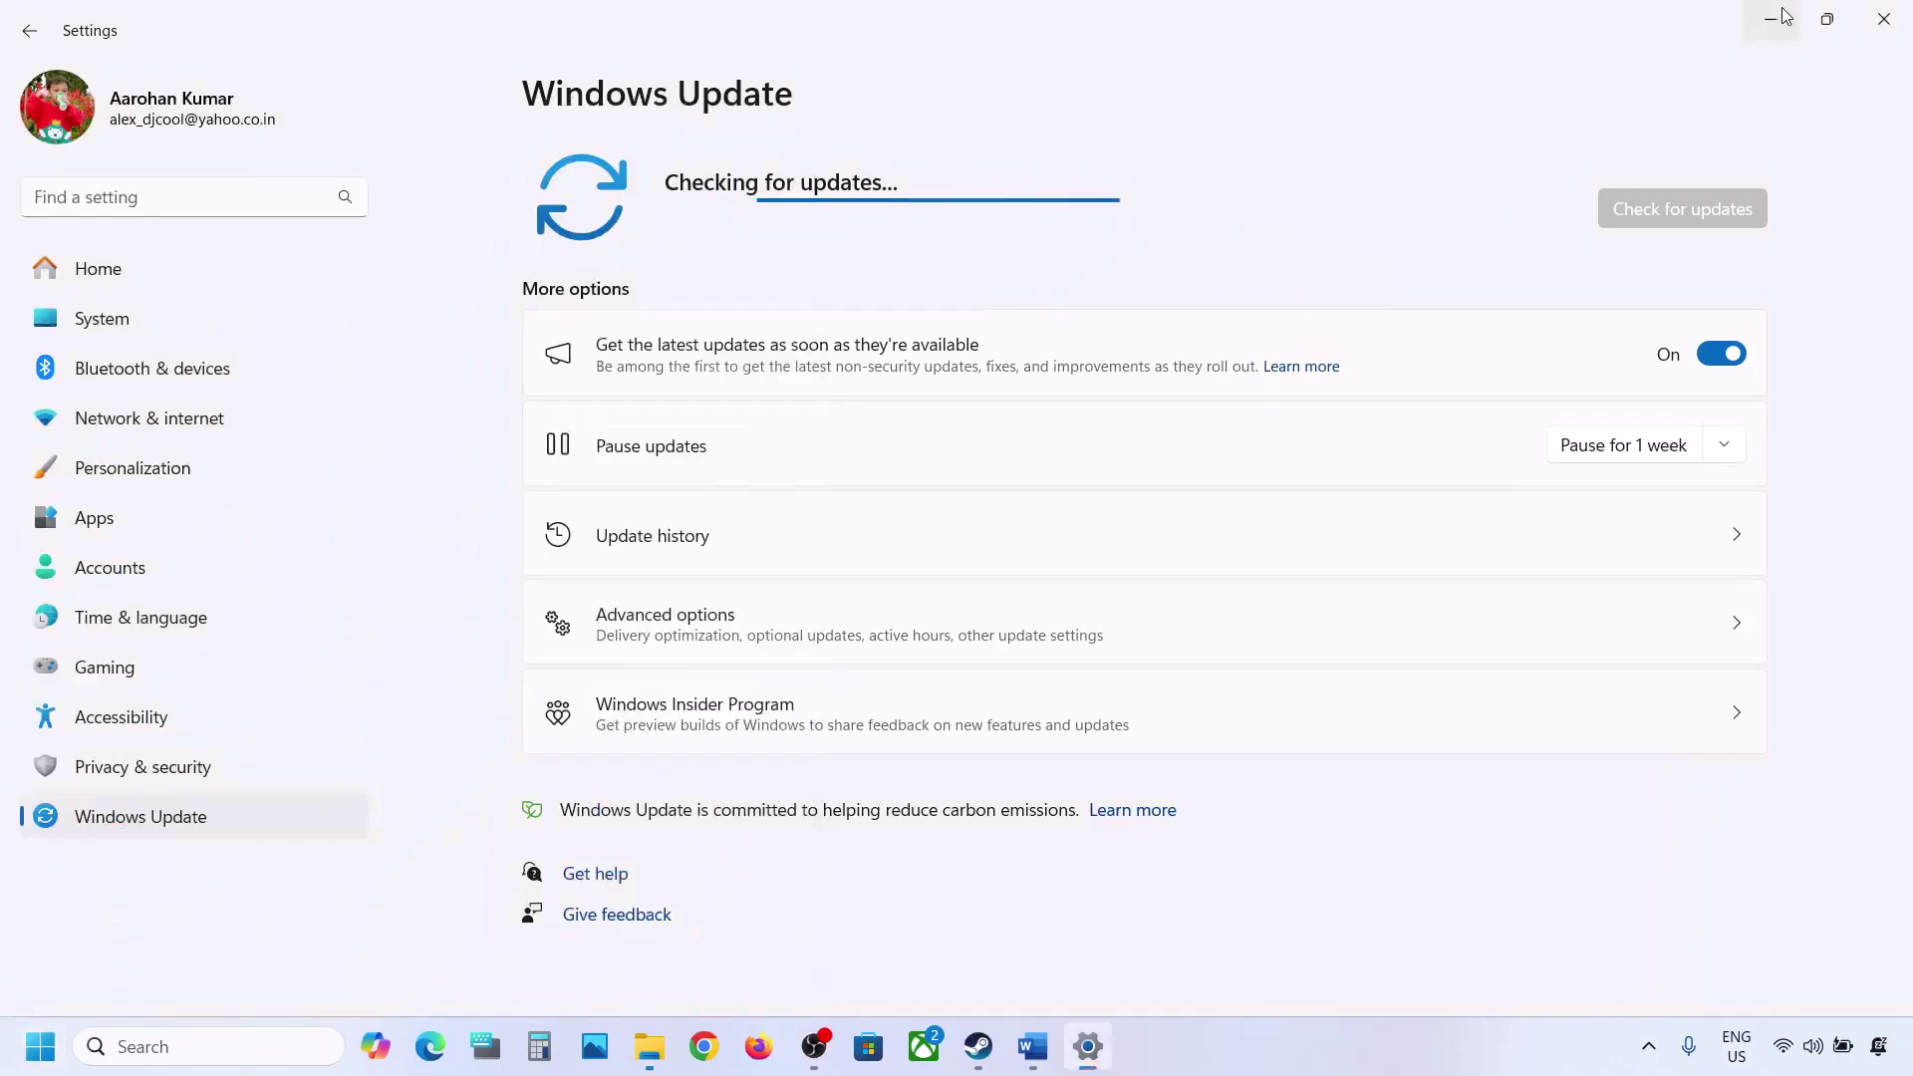
{"action": "left_click", "coordinate": [1783, 16]}
Step: Cut $WinREAgent from the desktop, paste it into OS (C:), and close File Explorer
{"action": "key", "text": "super+d"}
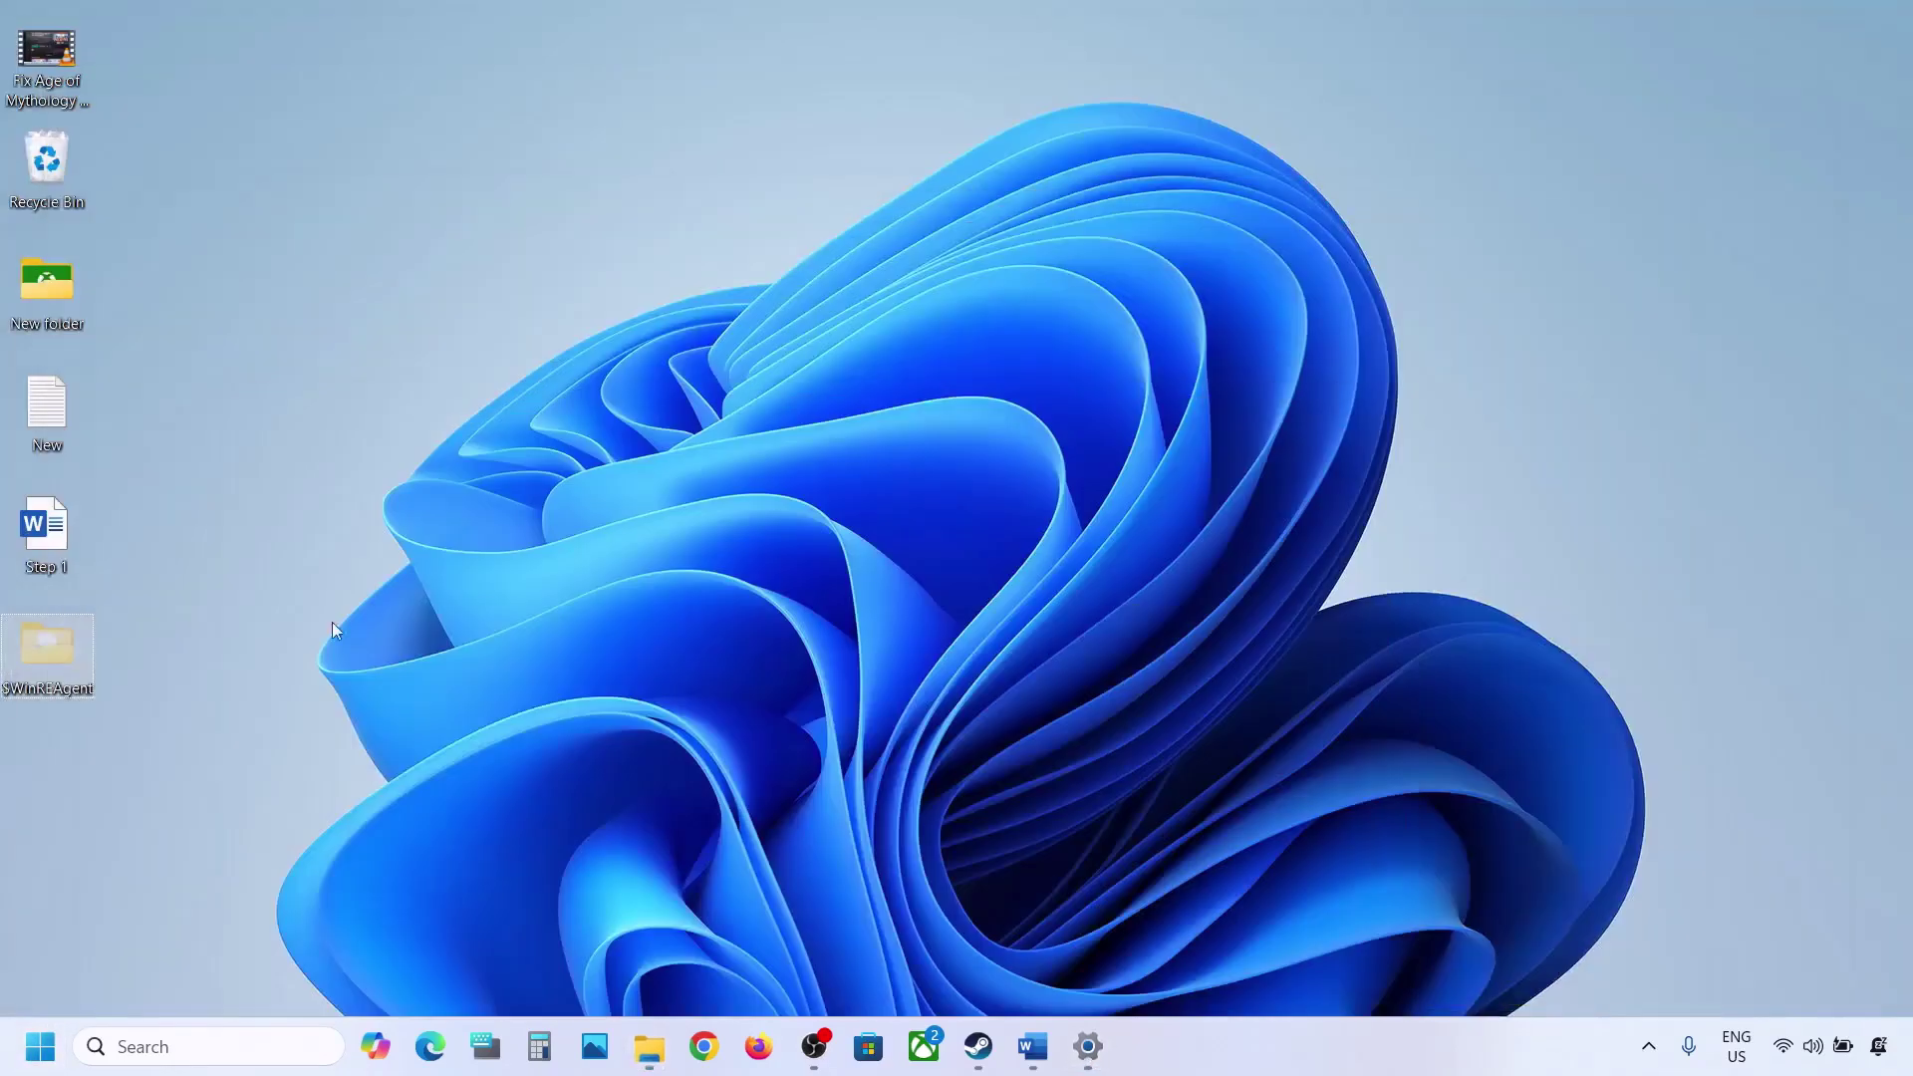
{"action": "right_click", "coordinate": [63, 656]}
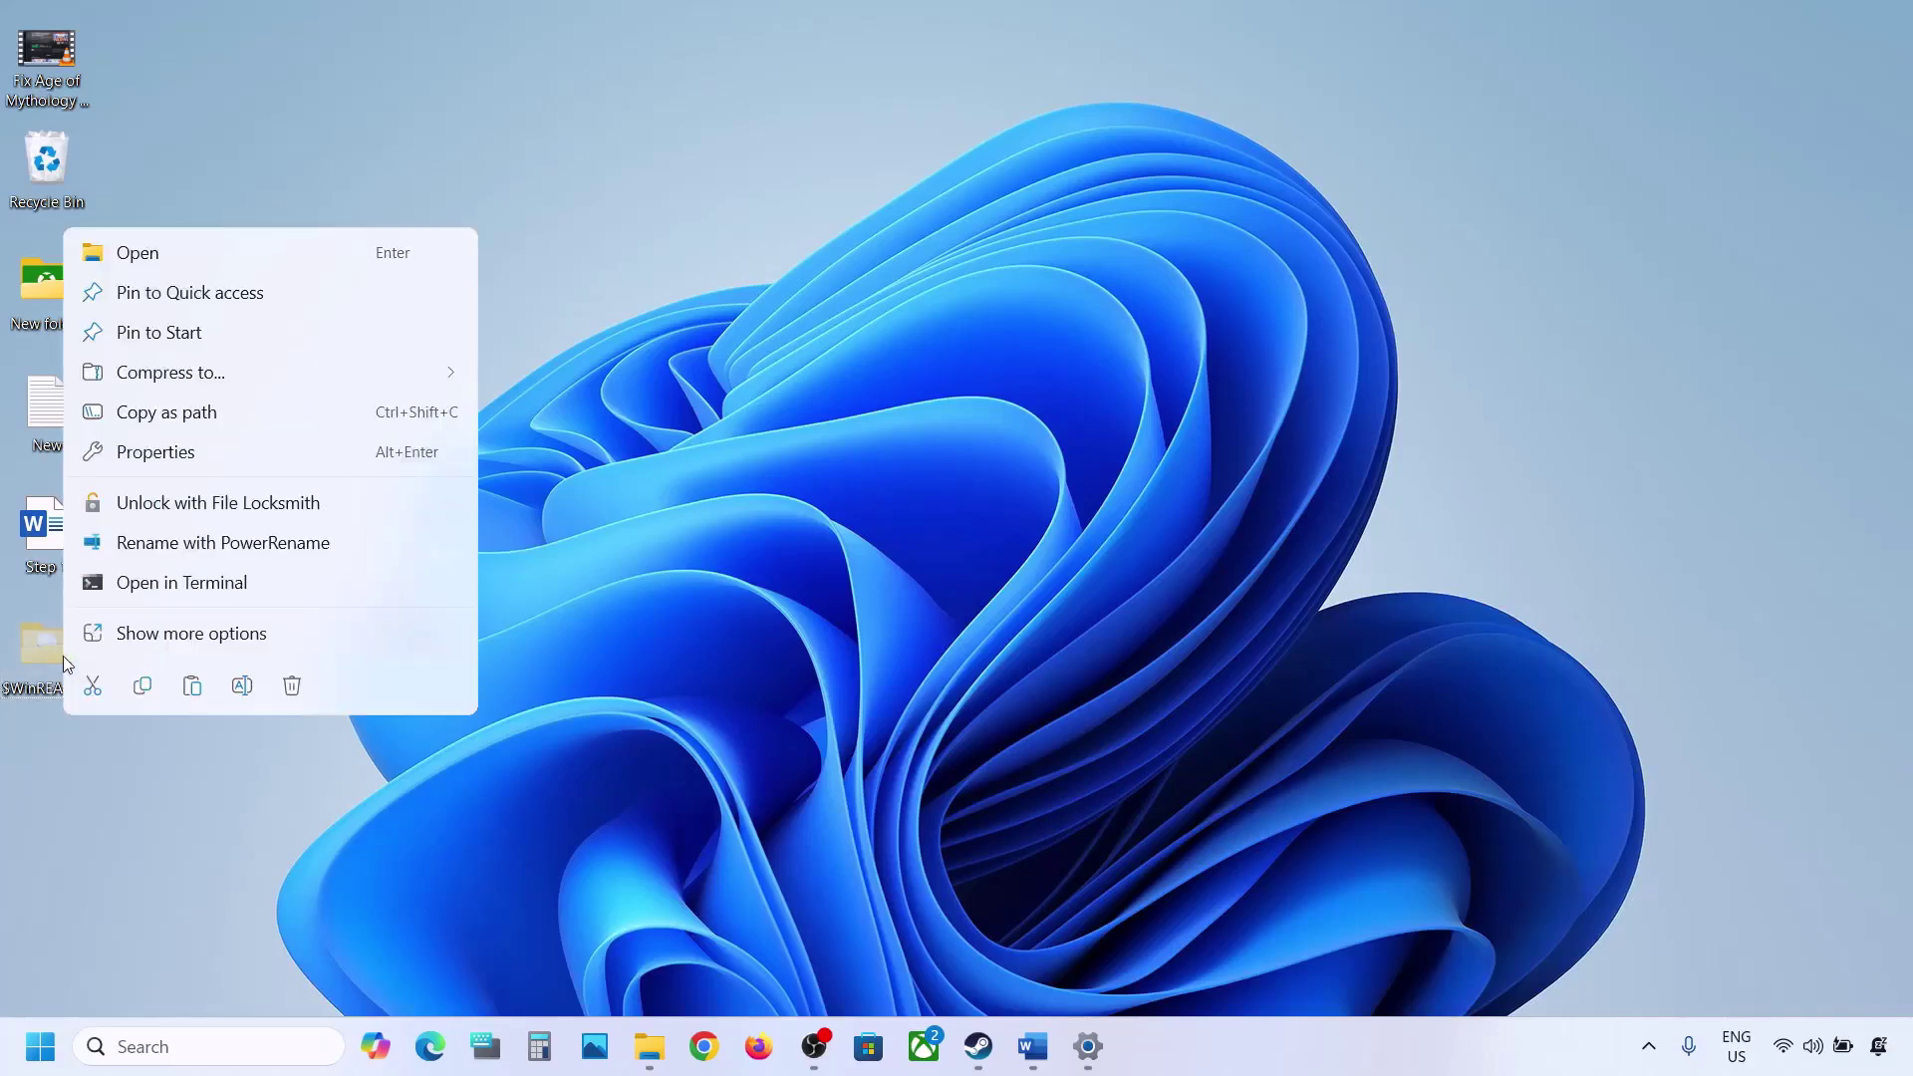
{"action": "left_click", "coordinate": [106, 689]}
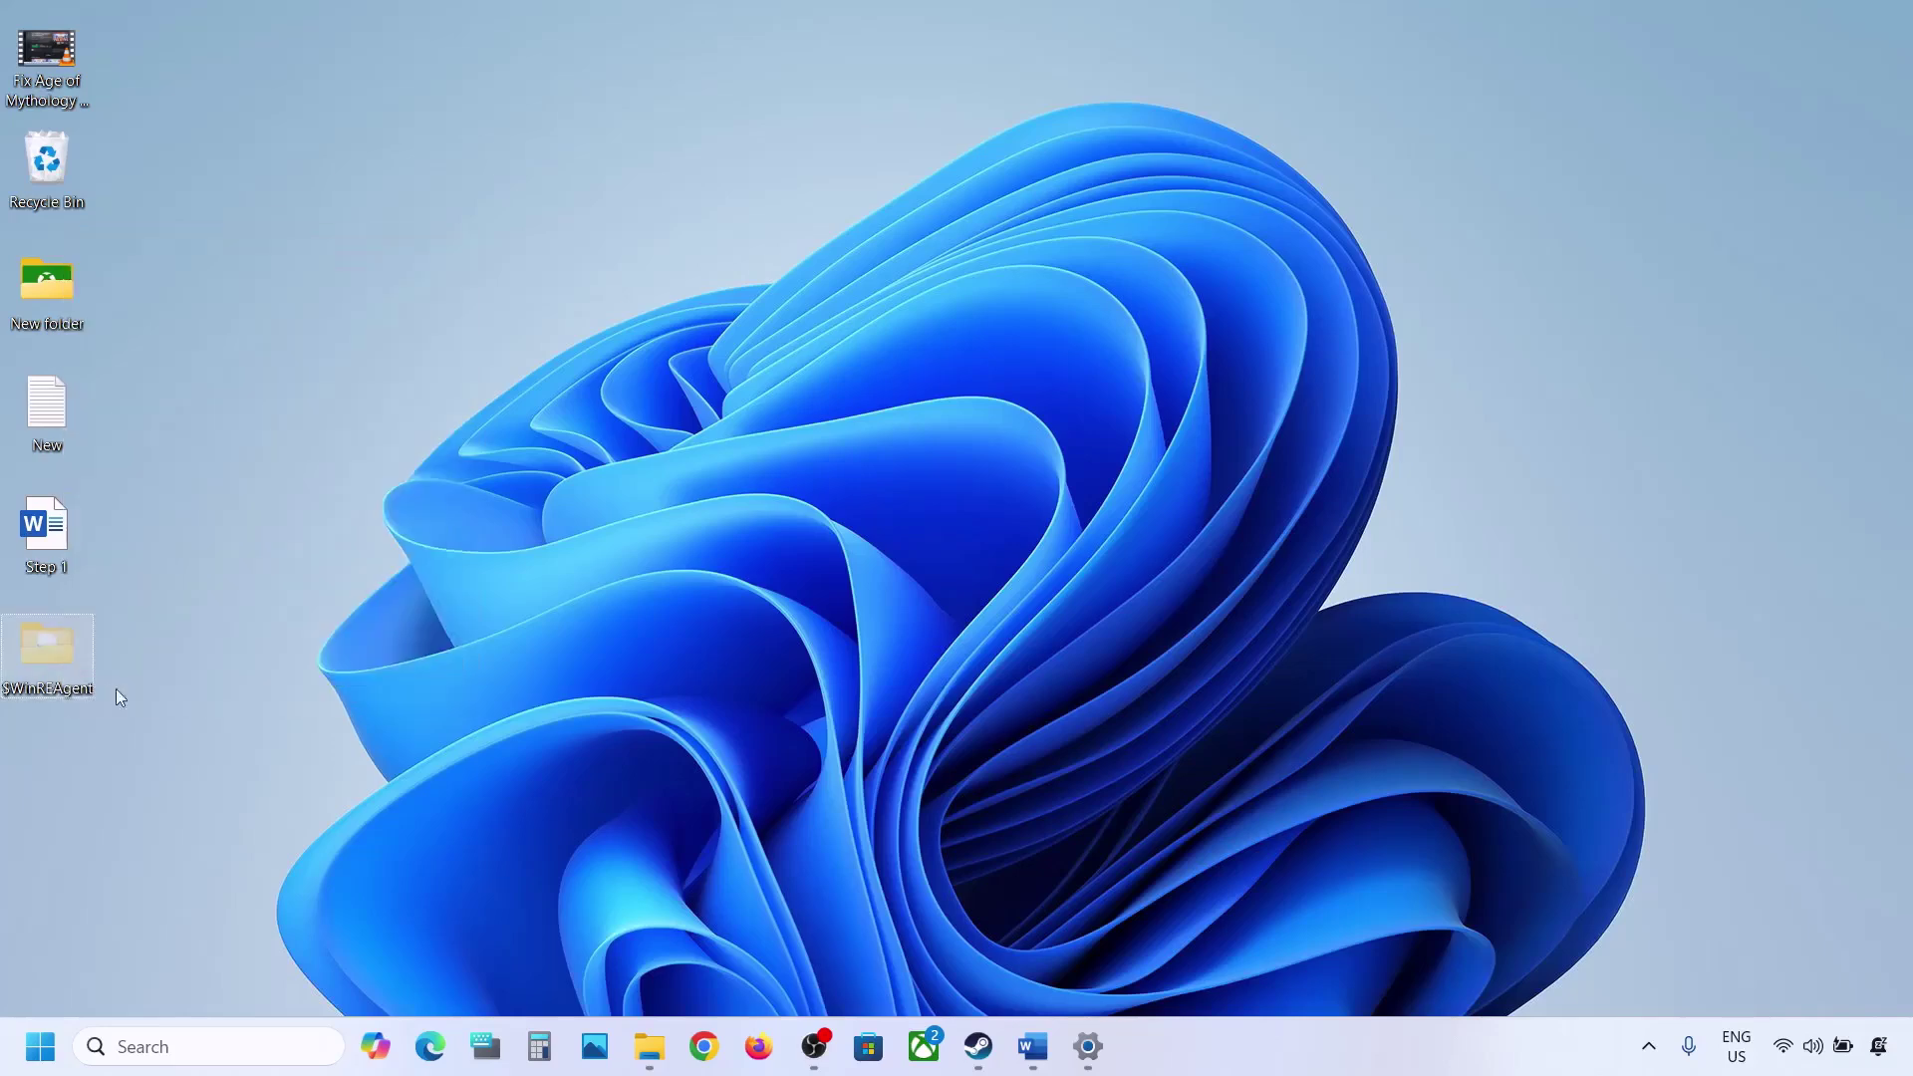
{"action": "left_click", "coordinate": [648, 1046]}
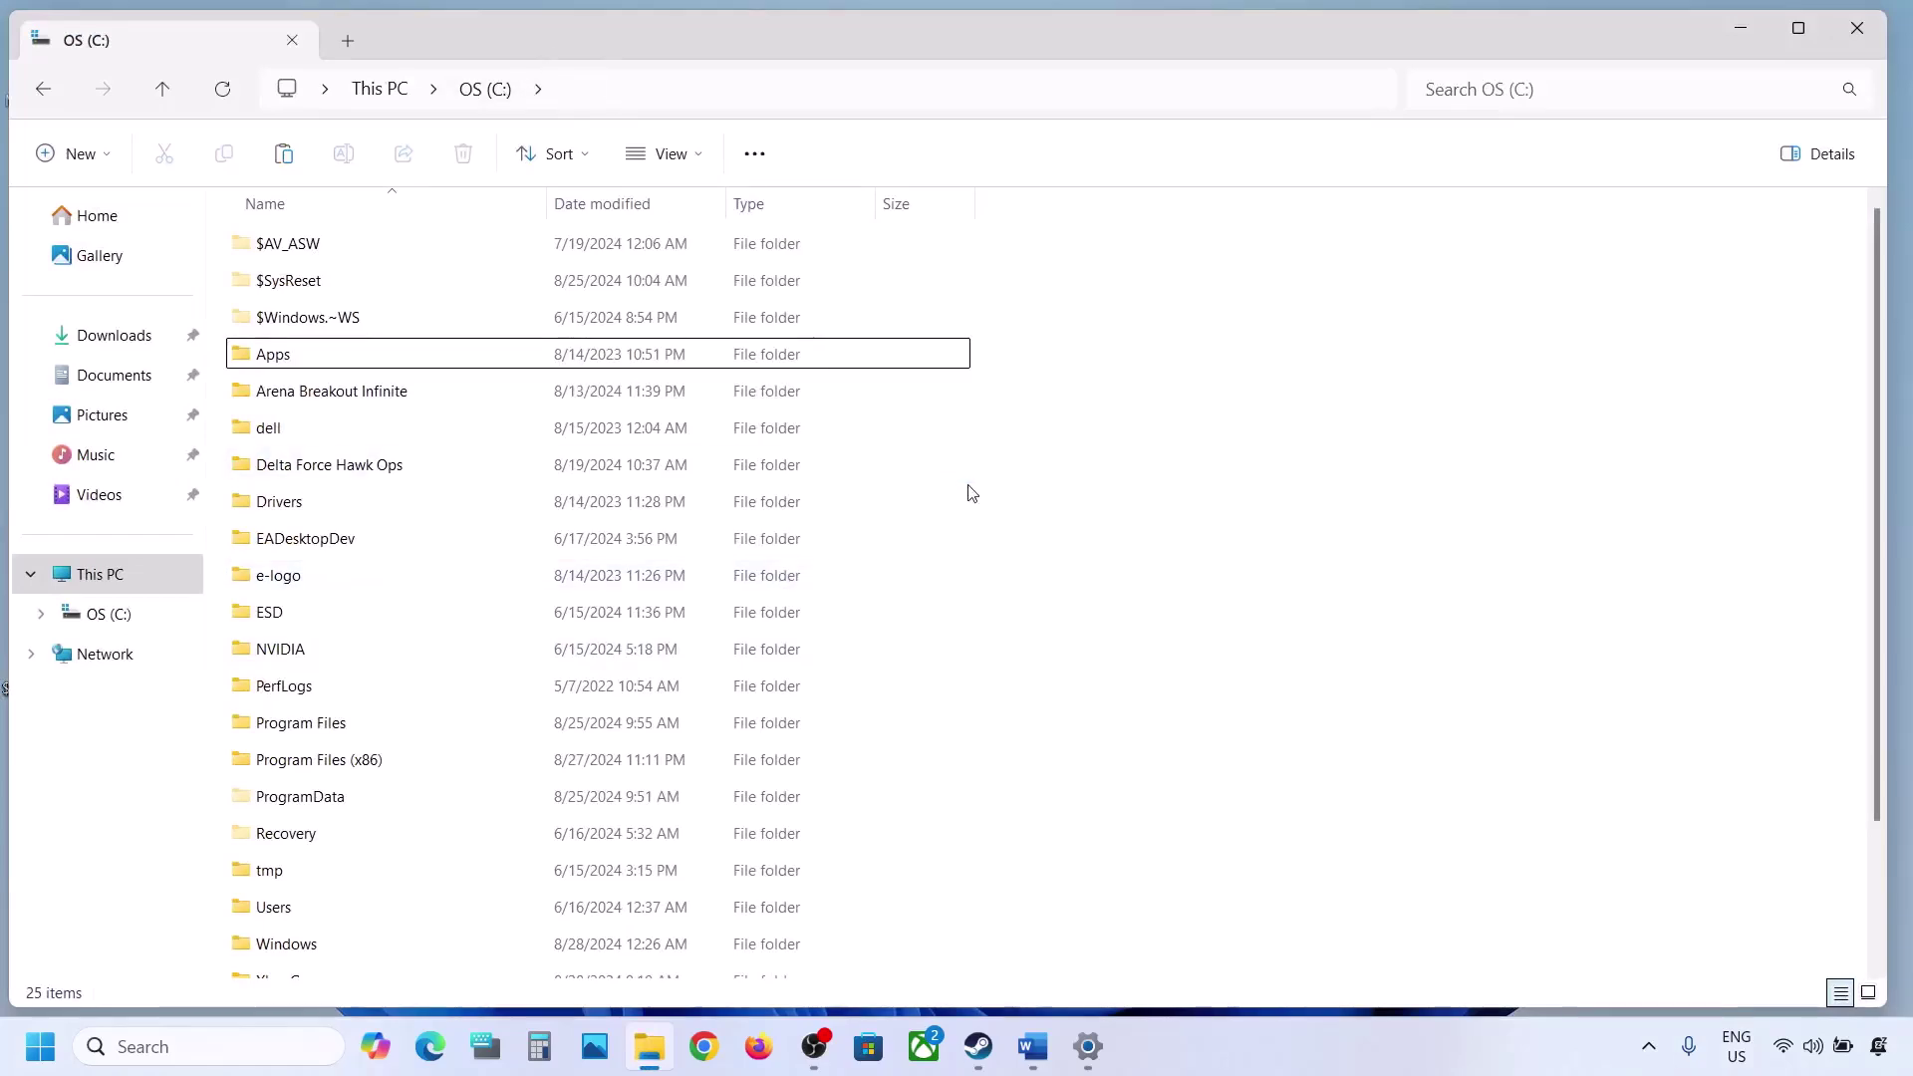
{"action": "key", "text": "ctrl+v"}
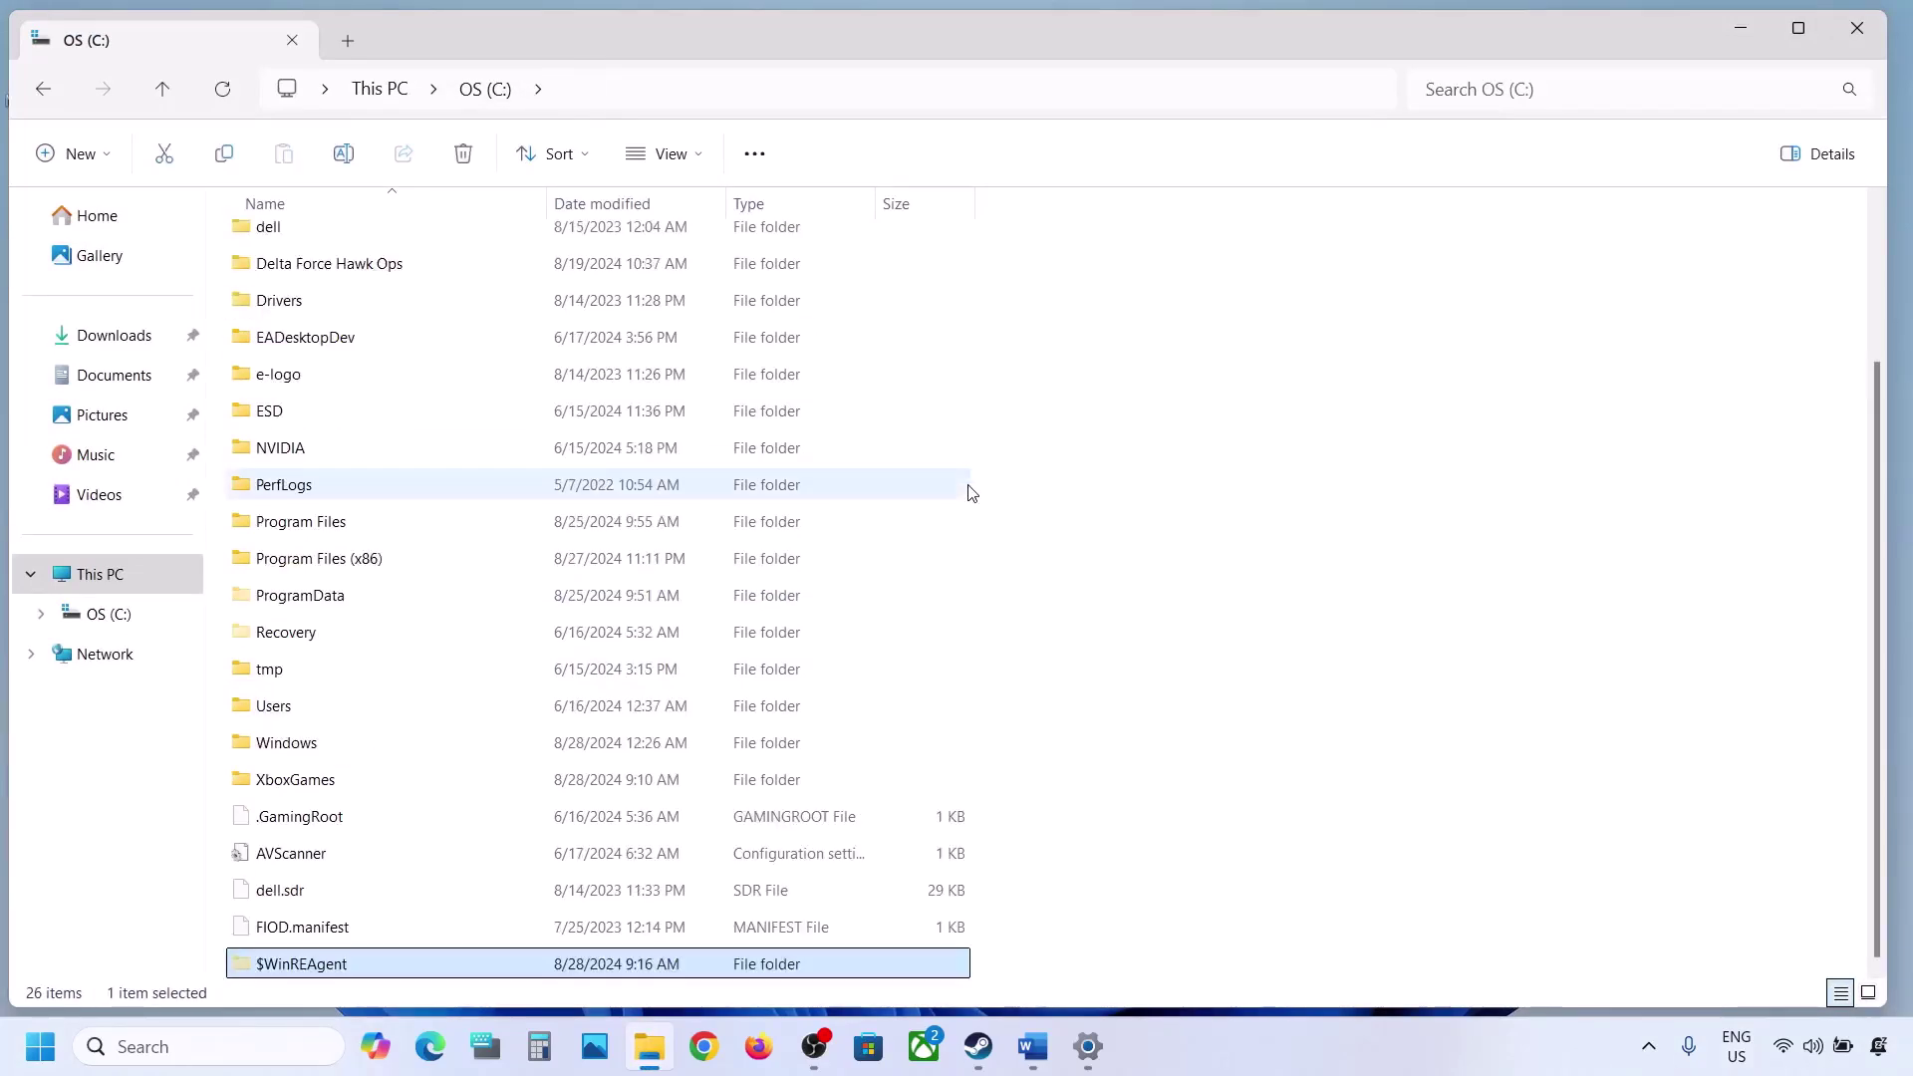
{"action": "left_click", "coordinate": [1857, 28]}
Step: Highlight Step 3 in the Word step notes
{"action": "left_click", "coordinate": [1032, 1046]}
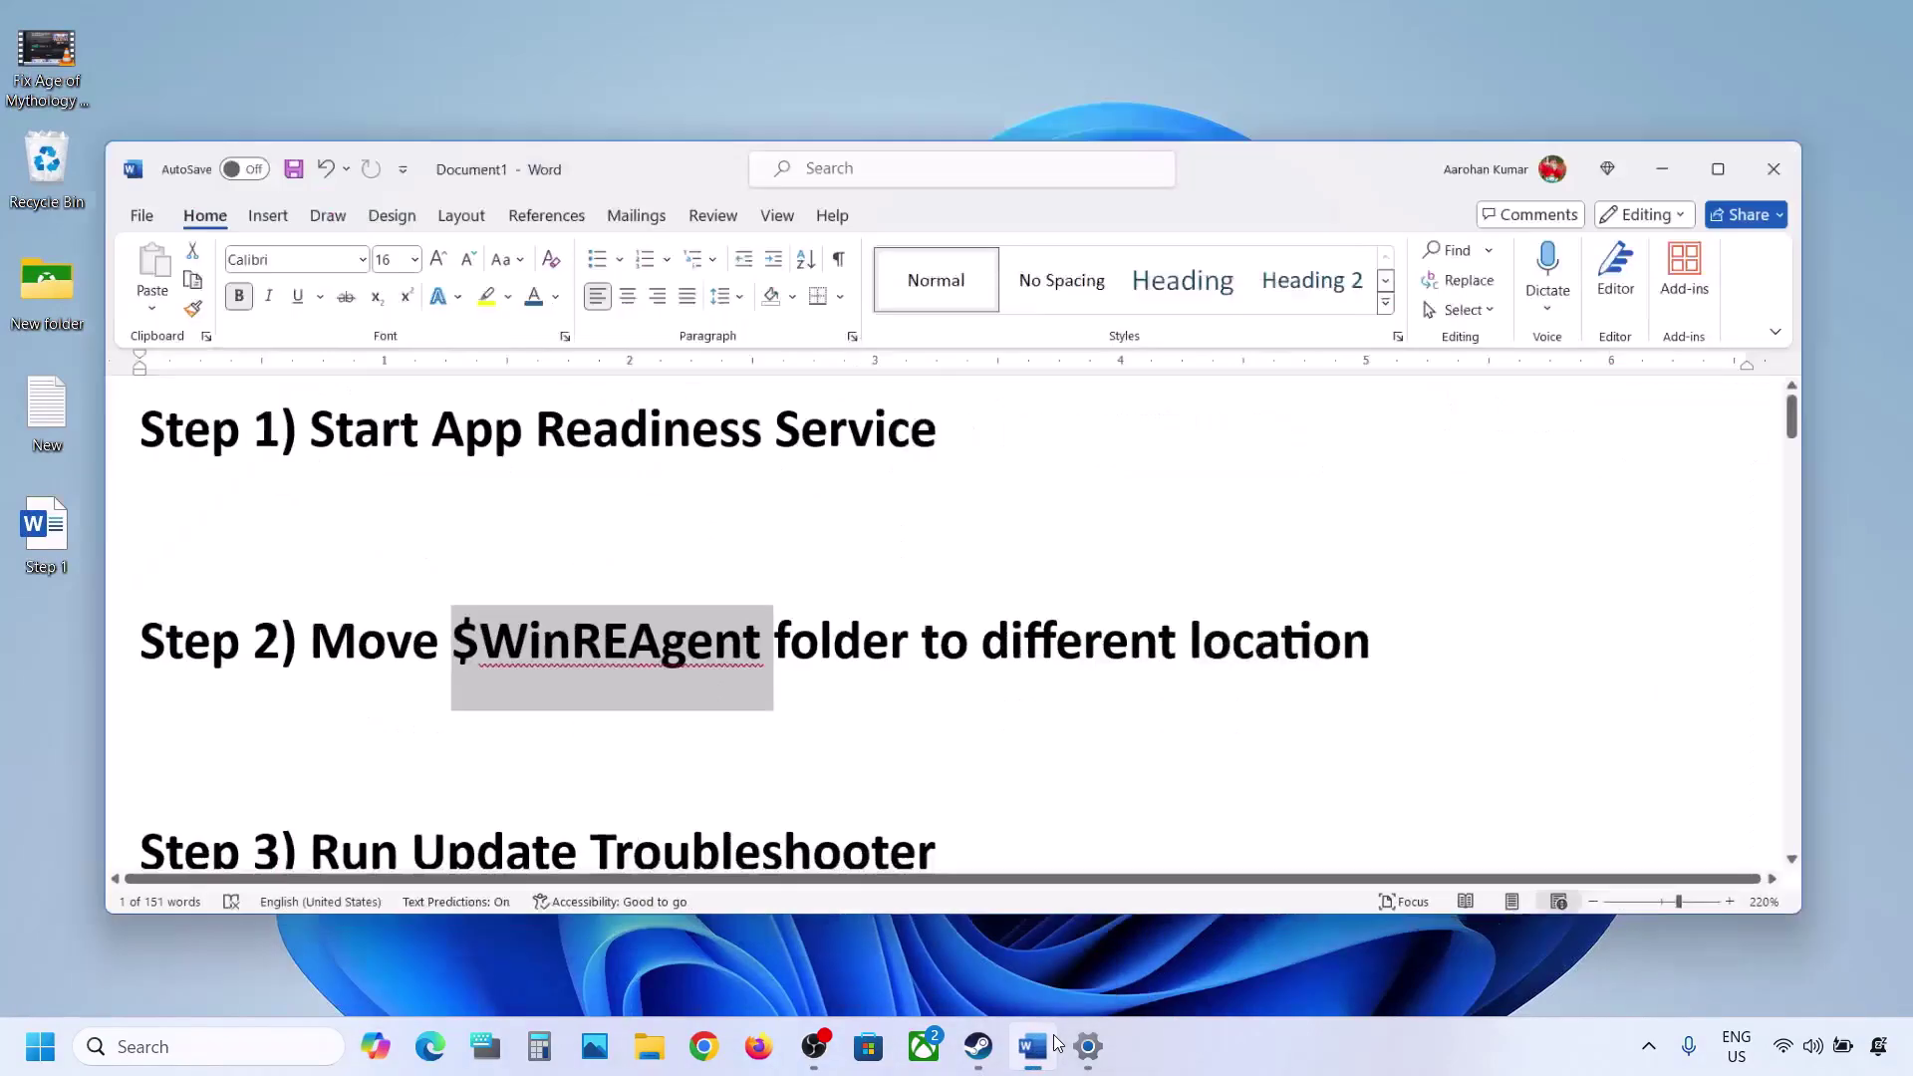
{"action": "scroll", "coordinate": [538, 697], "scroll_direction": "down", "scroll_amount": 2}
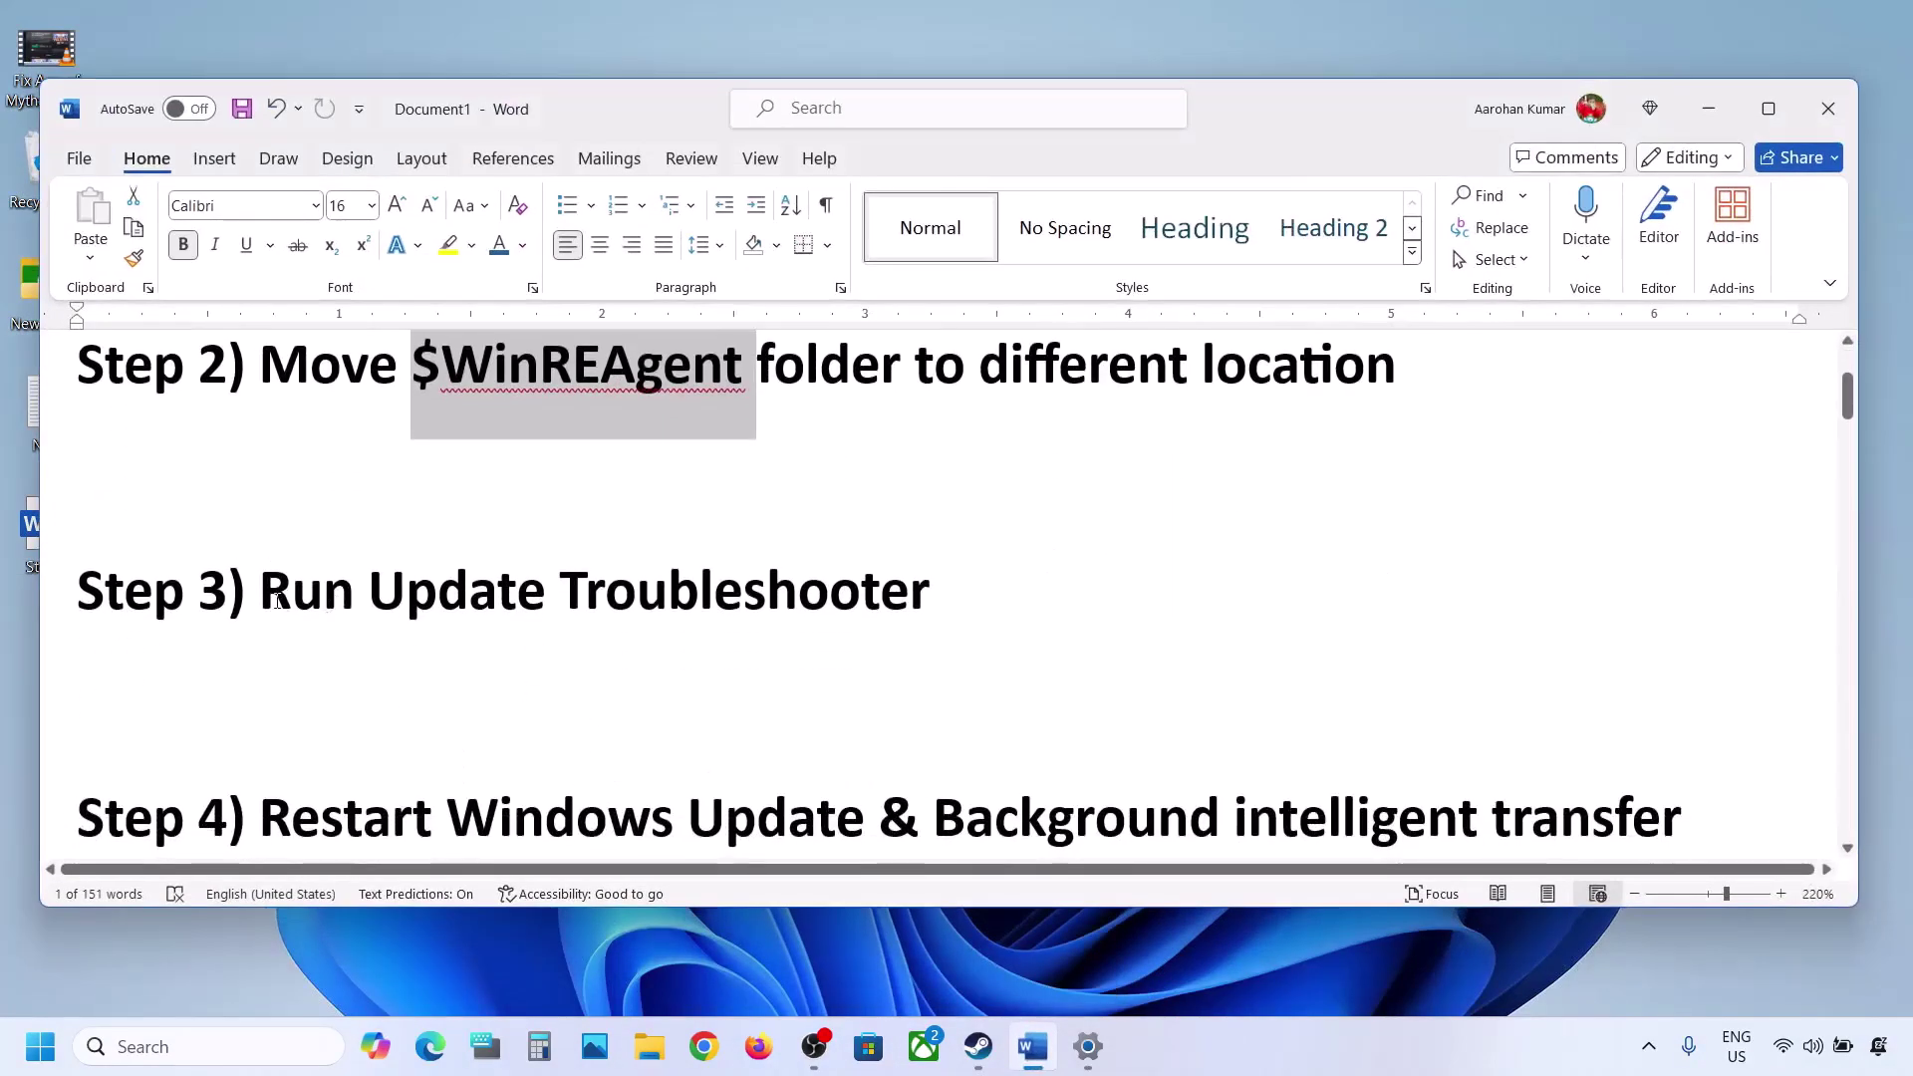
{"action": "left_click_drag", "start_coordinate": [80, 498], "coordinate": [257, 592]}
{"action": "key", "text": "alt+Tab"}
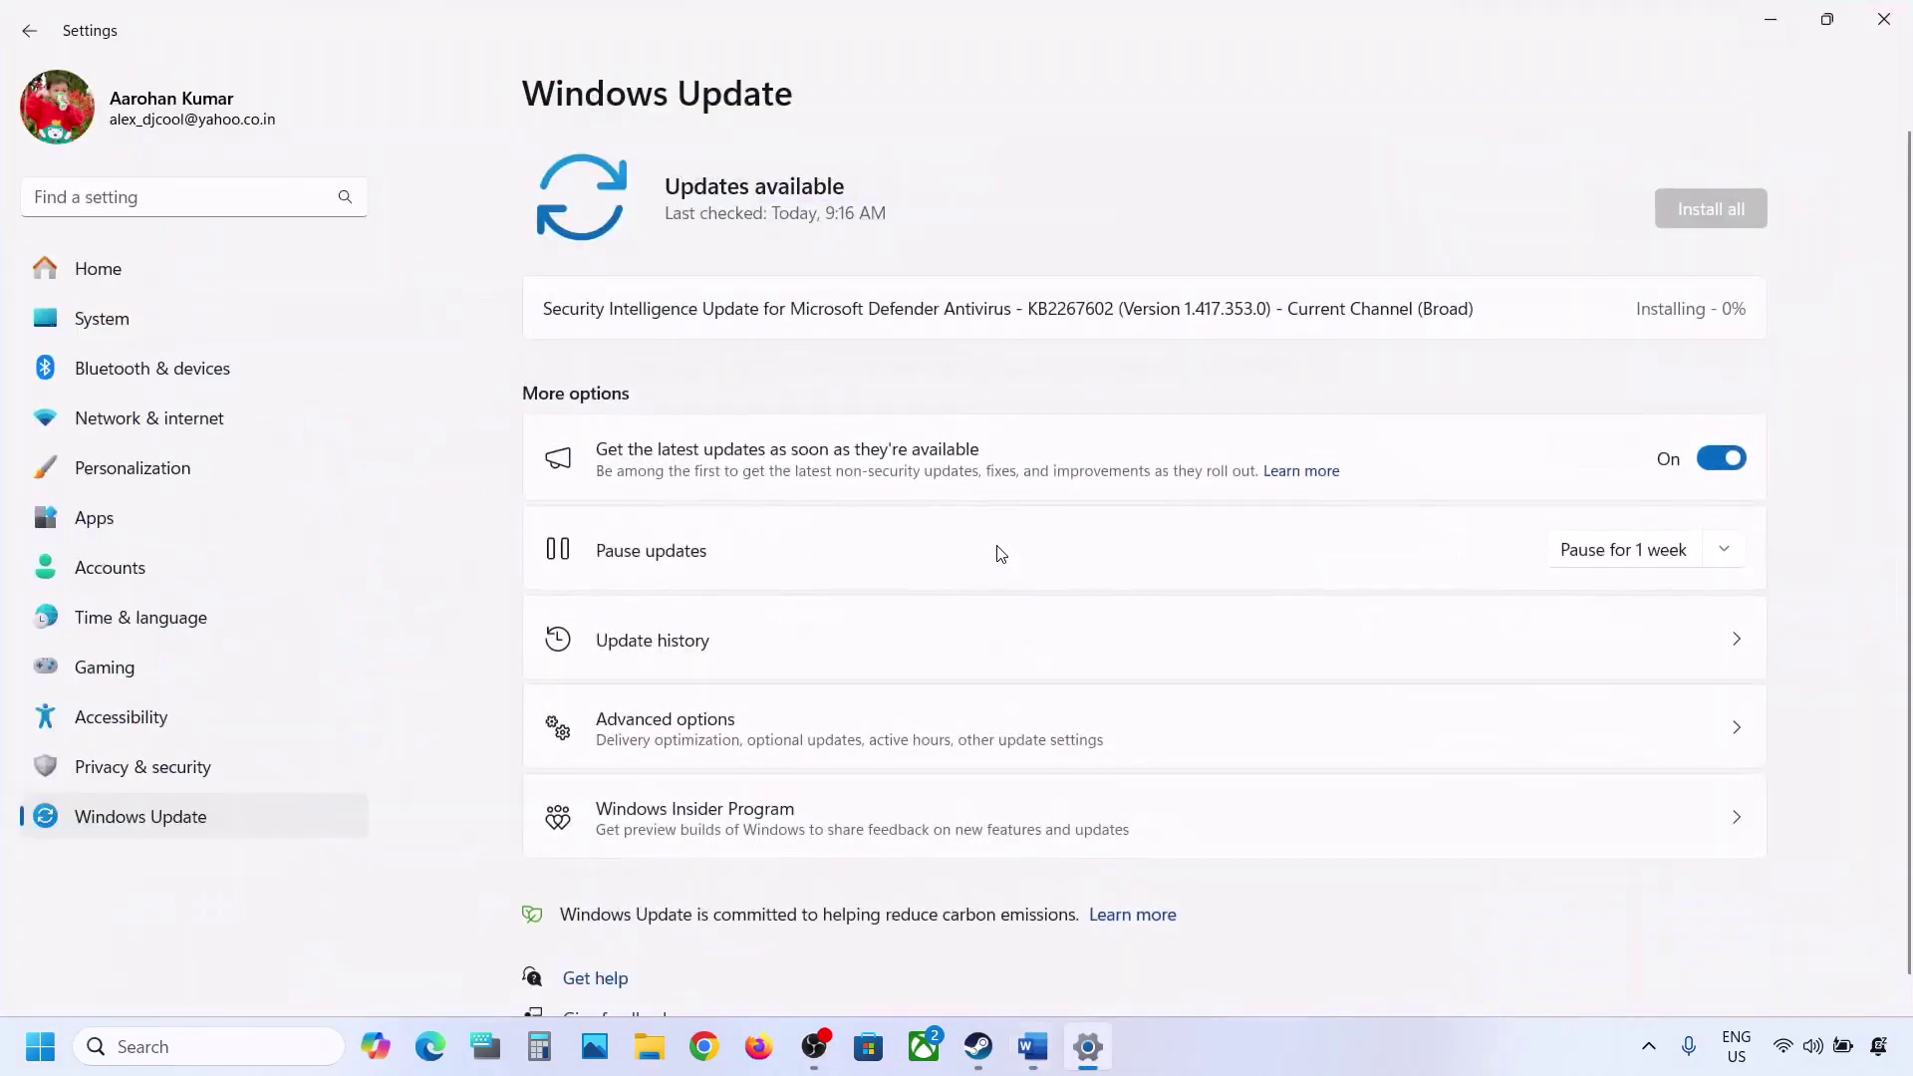
Step: Run the Windows Update troubleshooter from System > Troubleshoot > Other troubleshooters
{"action": "left_click", "coordinate": [140, 335]}
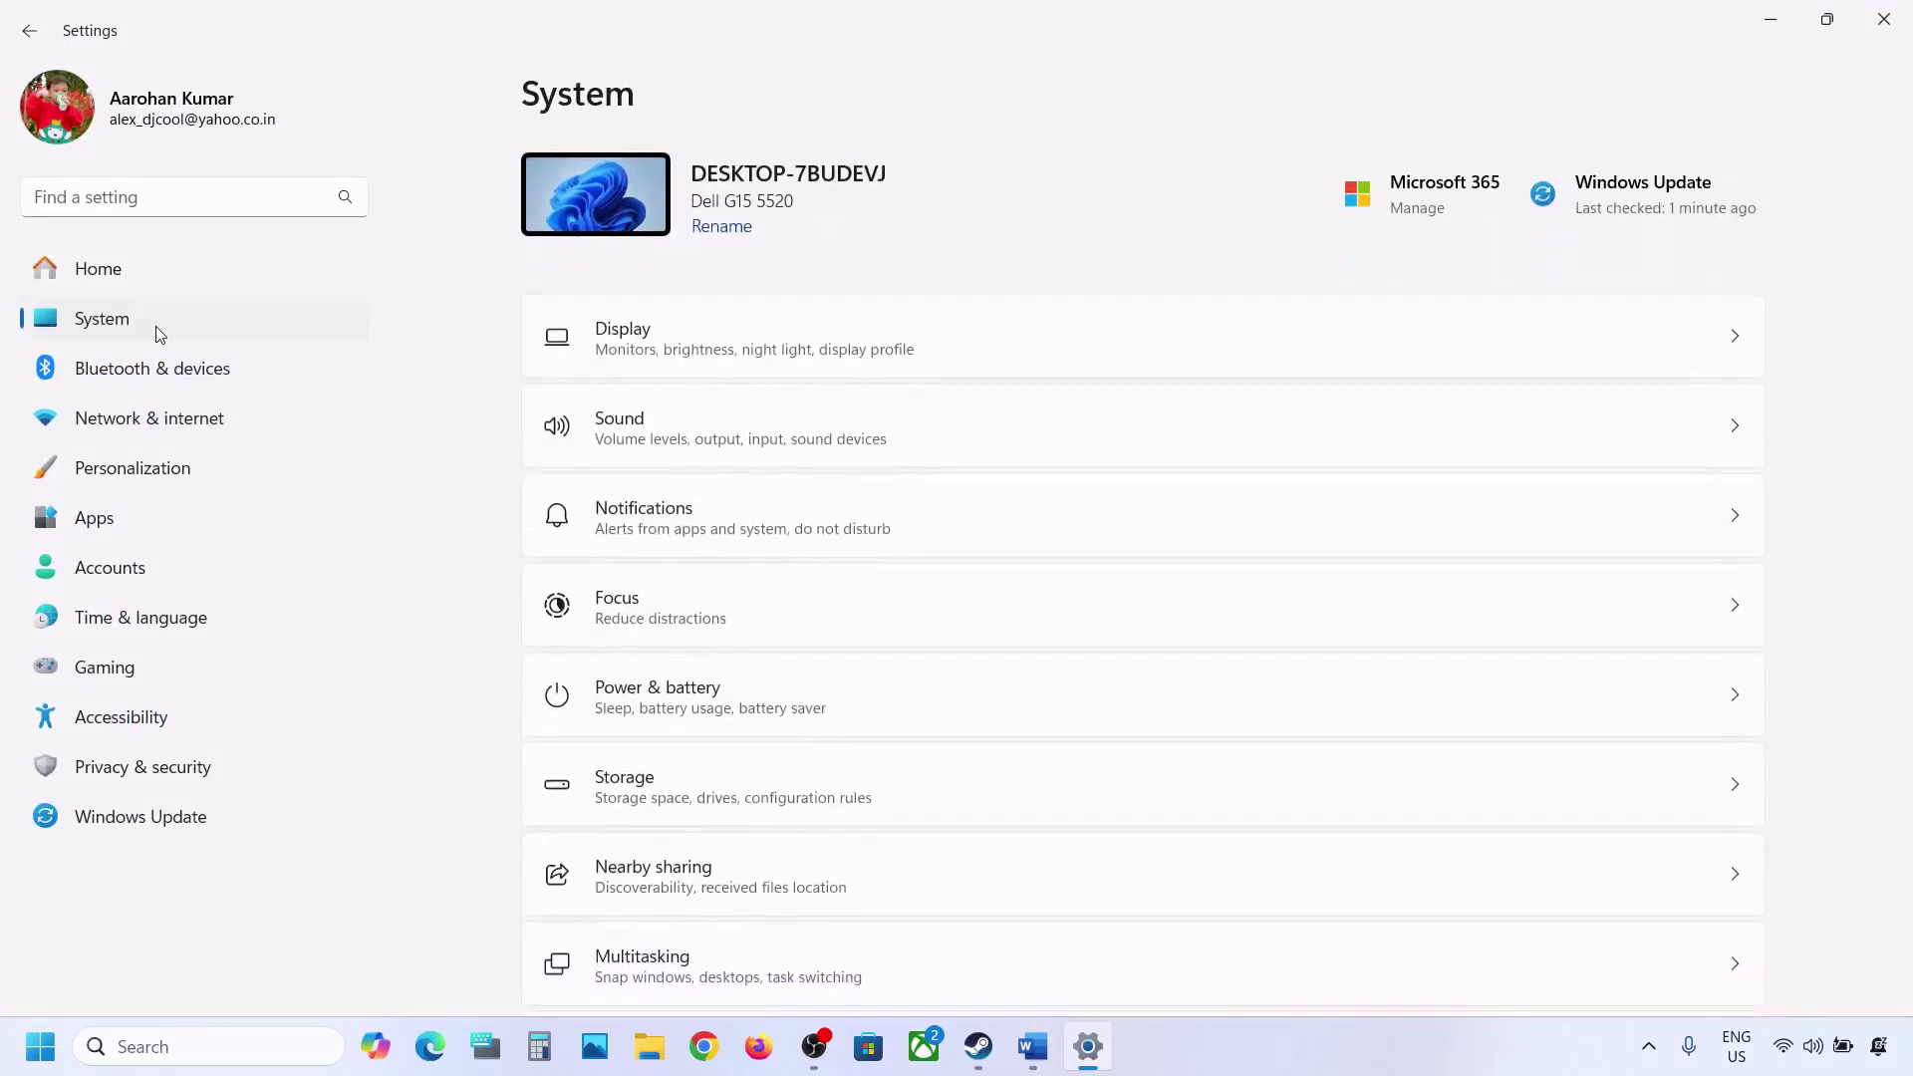
{"action": "scroll", "coordinate": [691, 657], "scroll_direction": "down", "scroll_amount": 2}
{"action": "scroll", "coordinate": [691, 658], "scroll_direction": "down", "scroll_amount": 3}
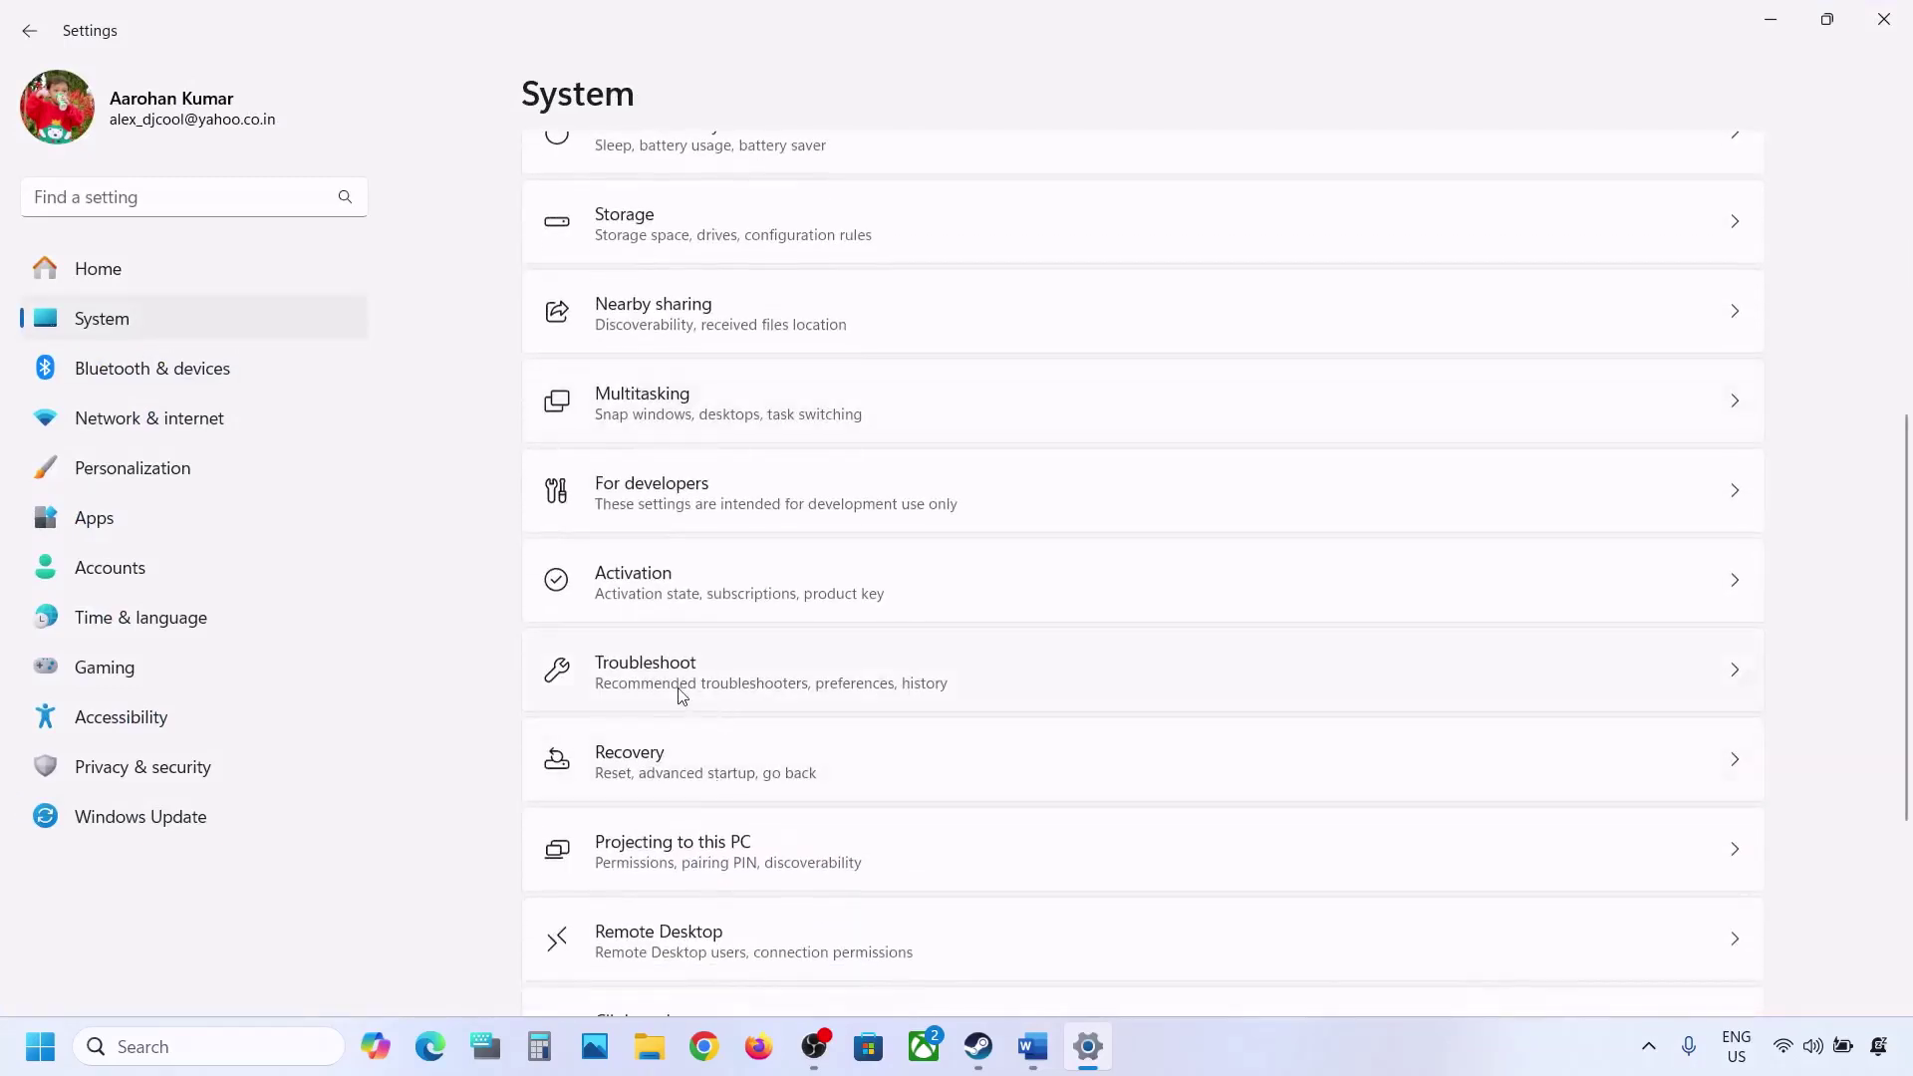
{"action": "left_click", "coordinate": [714, 695]}
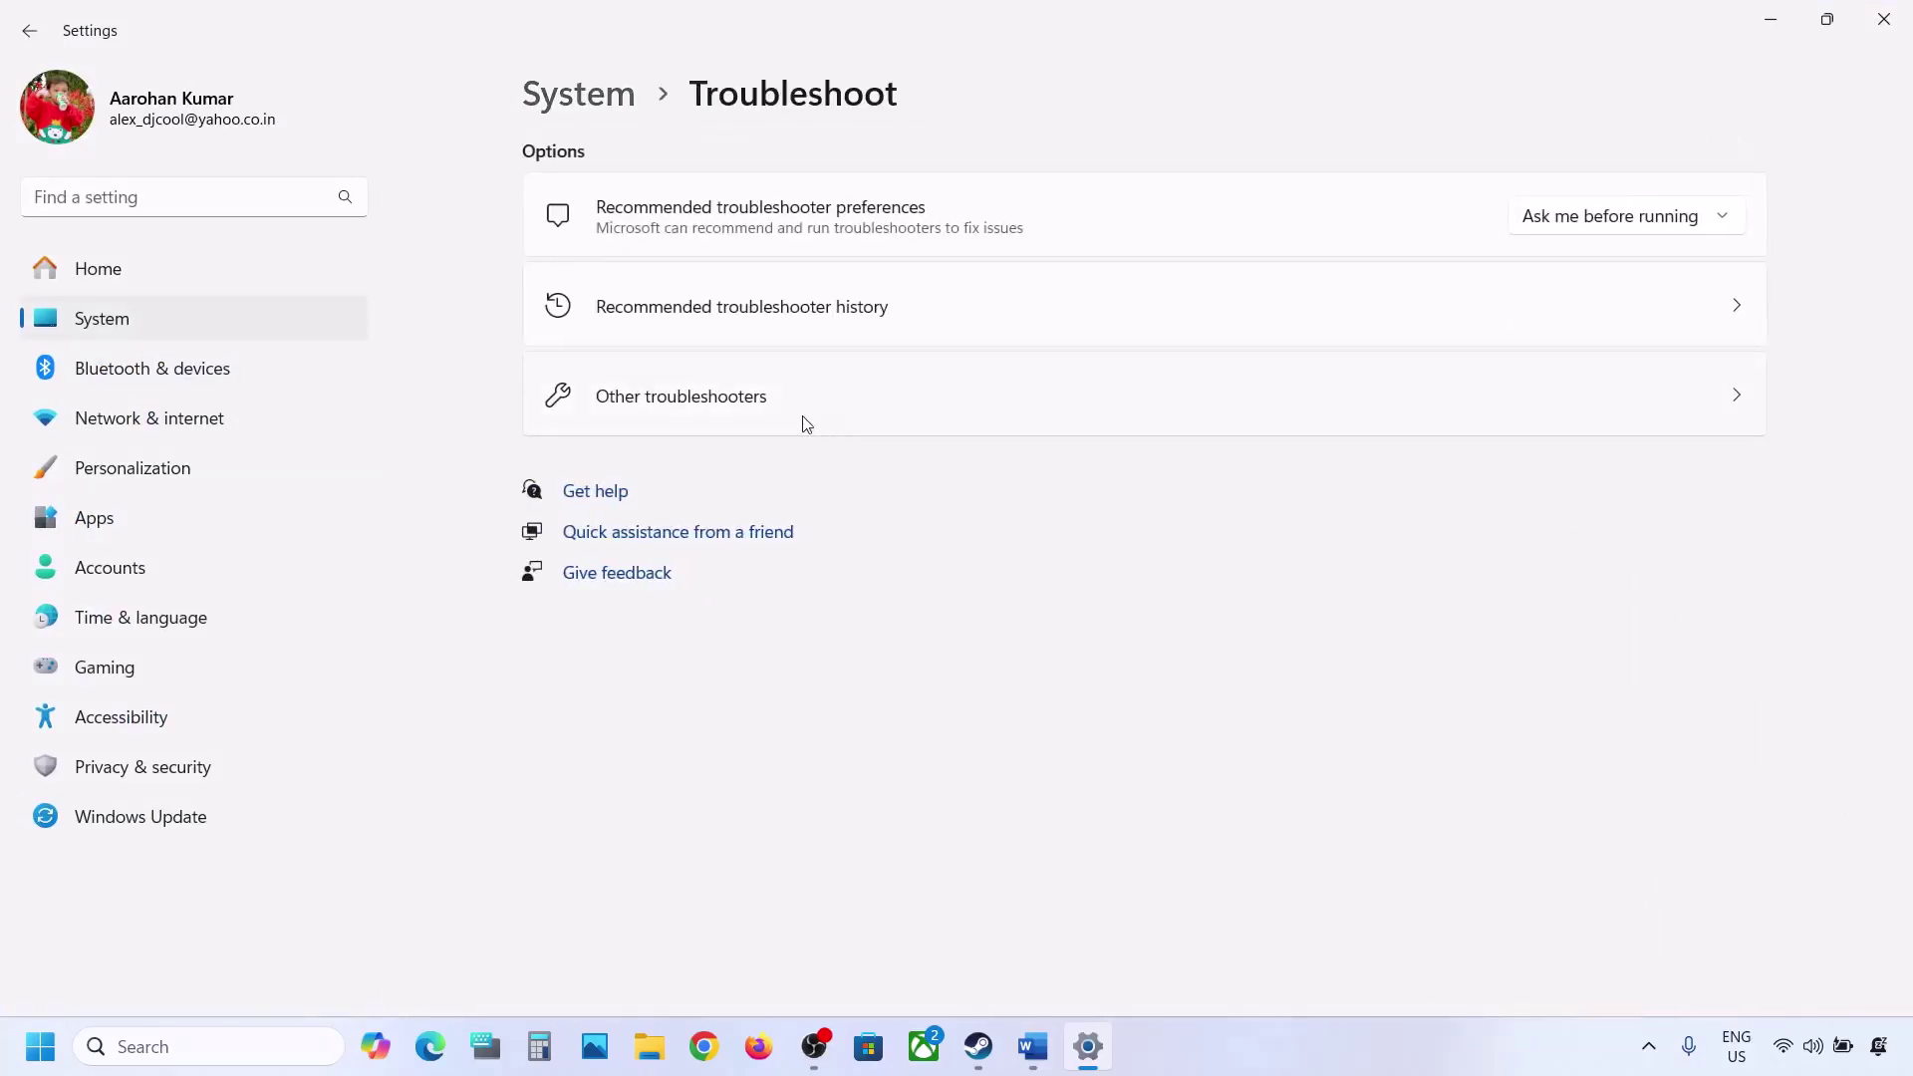
{"action": "left_click", "coordinate": [758, 415]}
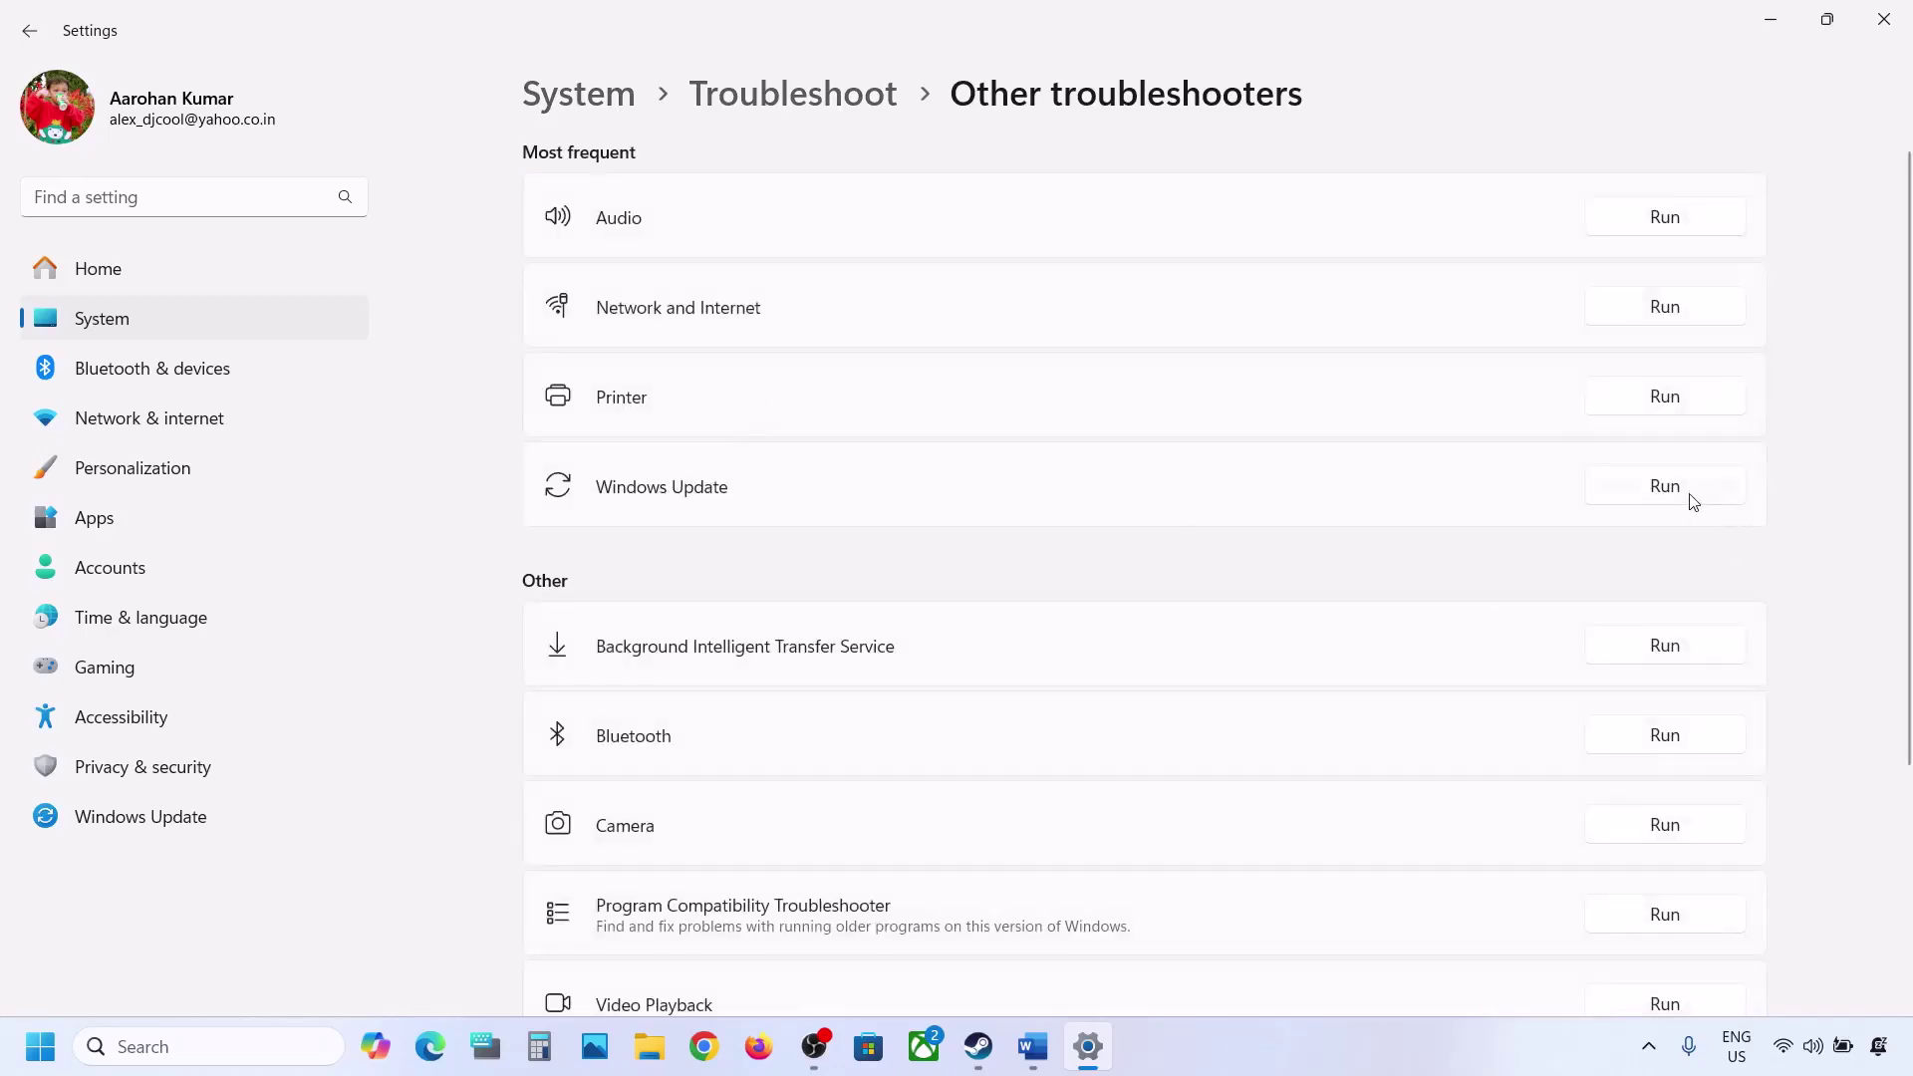
{"action": "left_click", "coordinate": [1690, 498]}
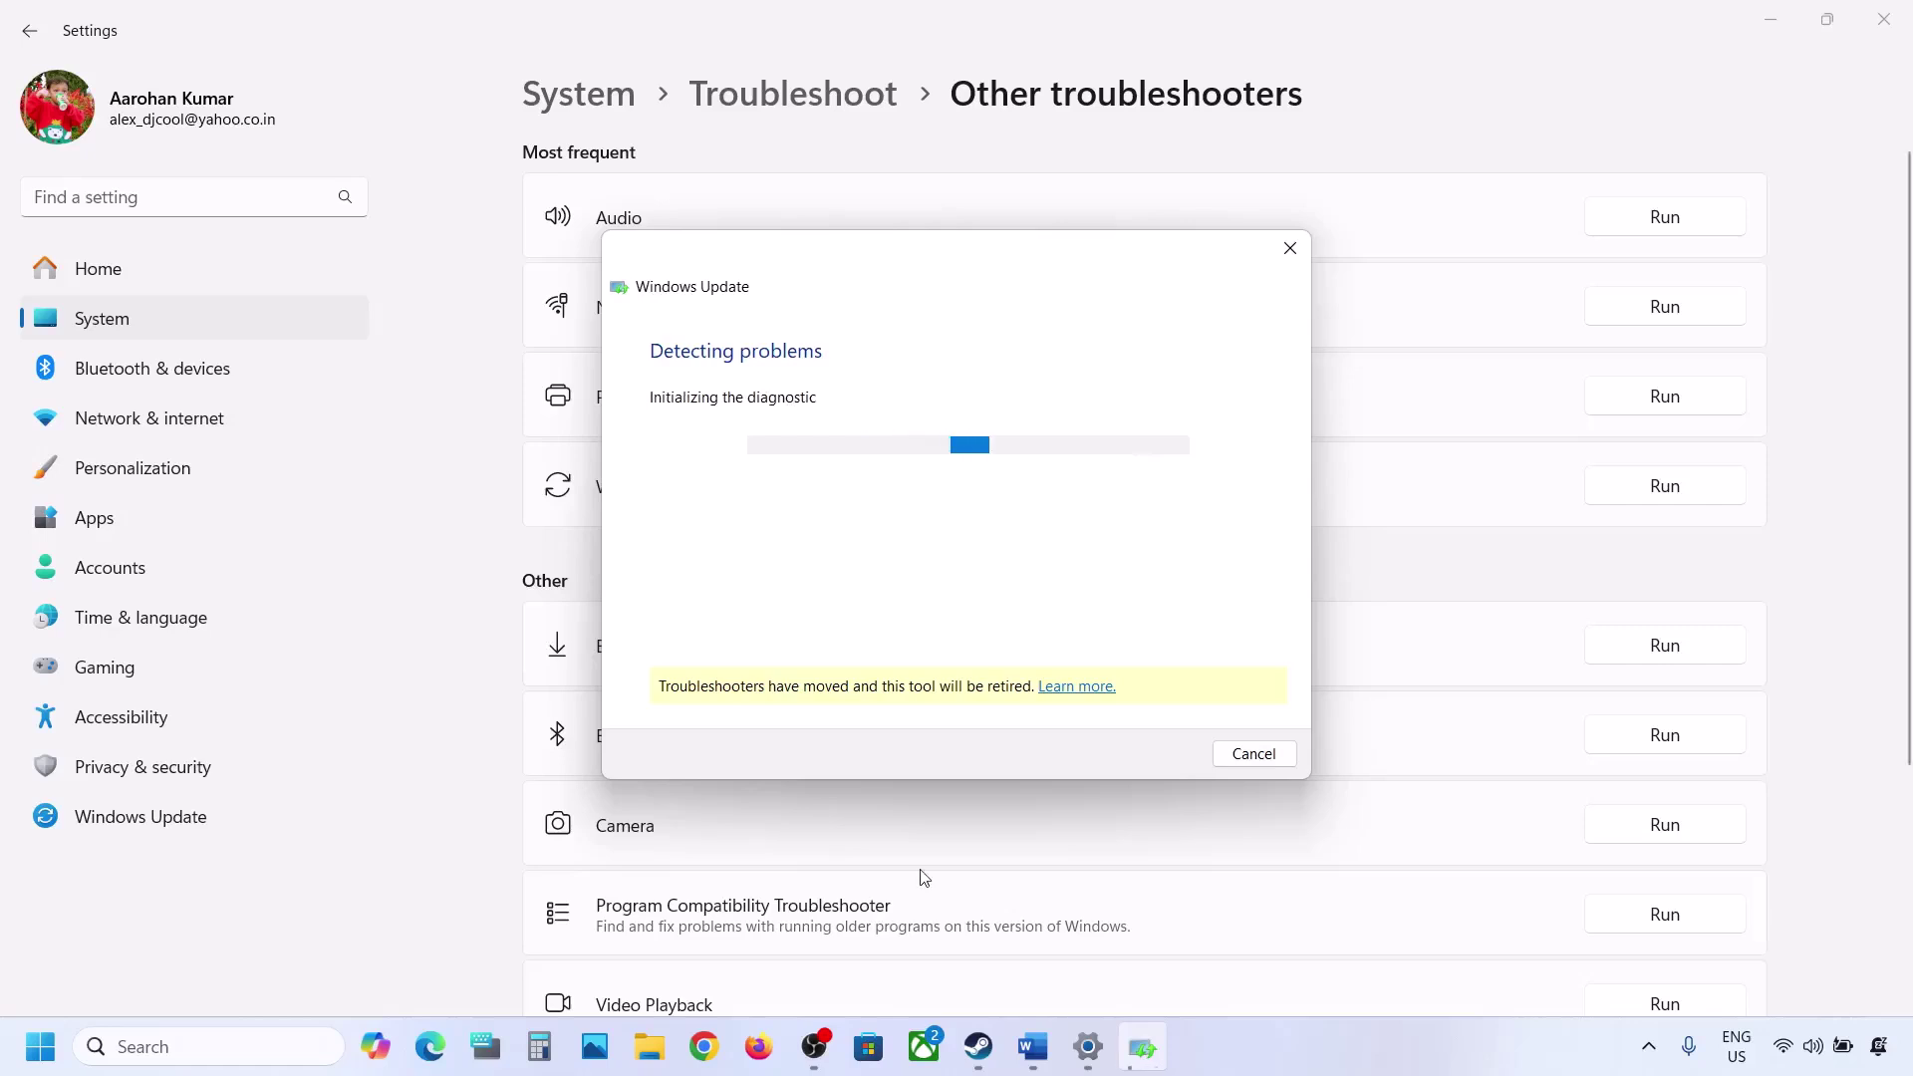
{"action": "left_click", "coordinate": [1033, 1046]}
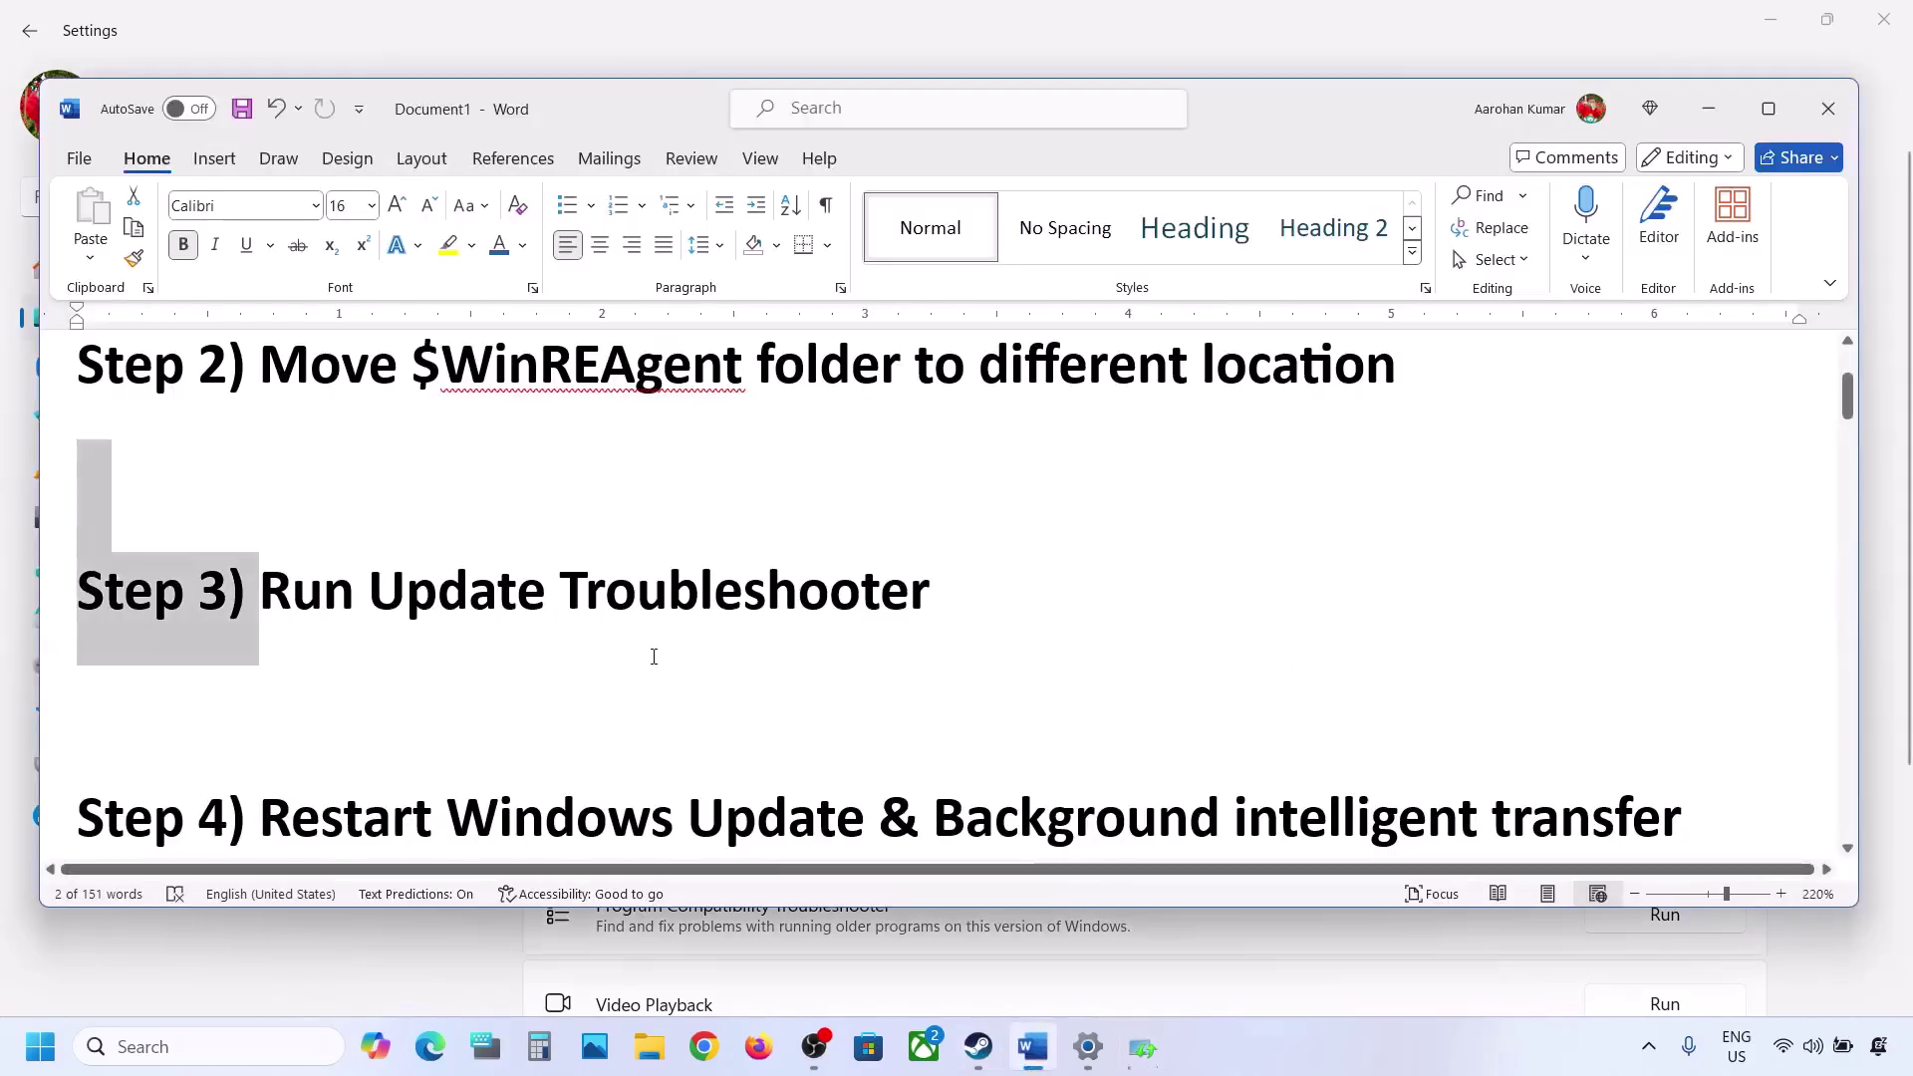
Step: Highlight the Step 4 instruction in the notes and open the Services app
{"action": "scroll", "coordinate": [652, 652], "scroll_direction": "down", "scroll_amount": 2}
{"action": "left_click_drag", "start_coordinate": [261, 638], "coordinate": [1213, 667]}
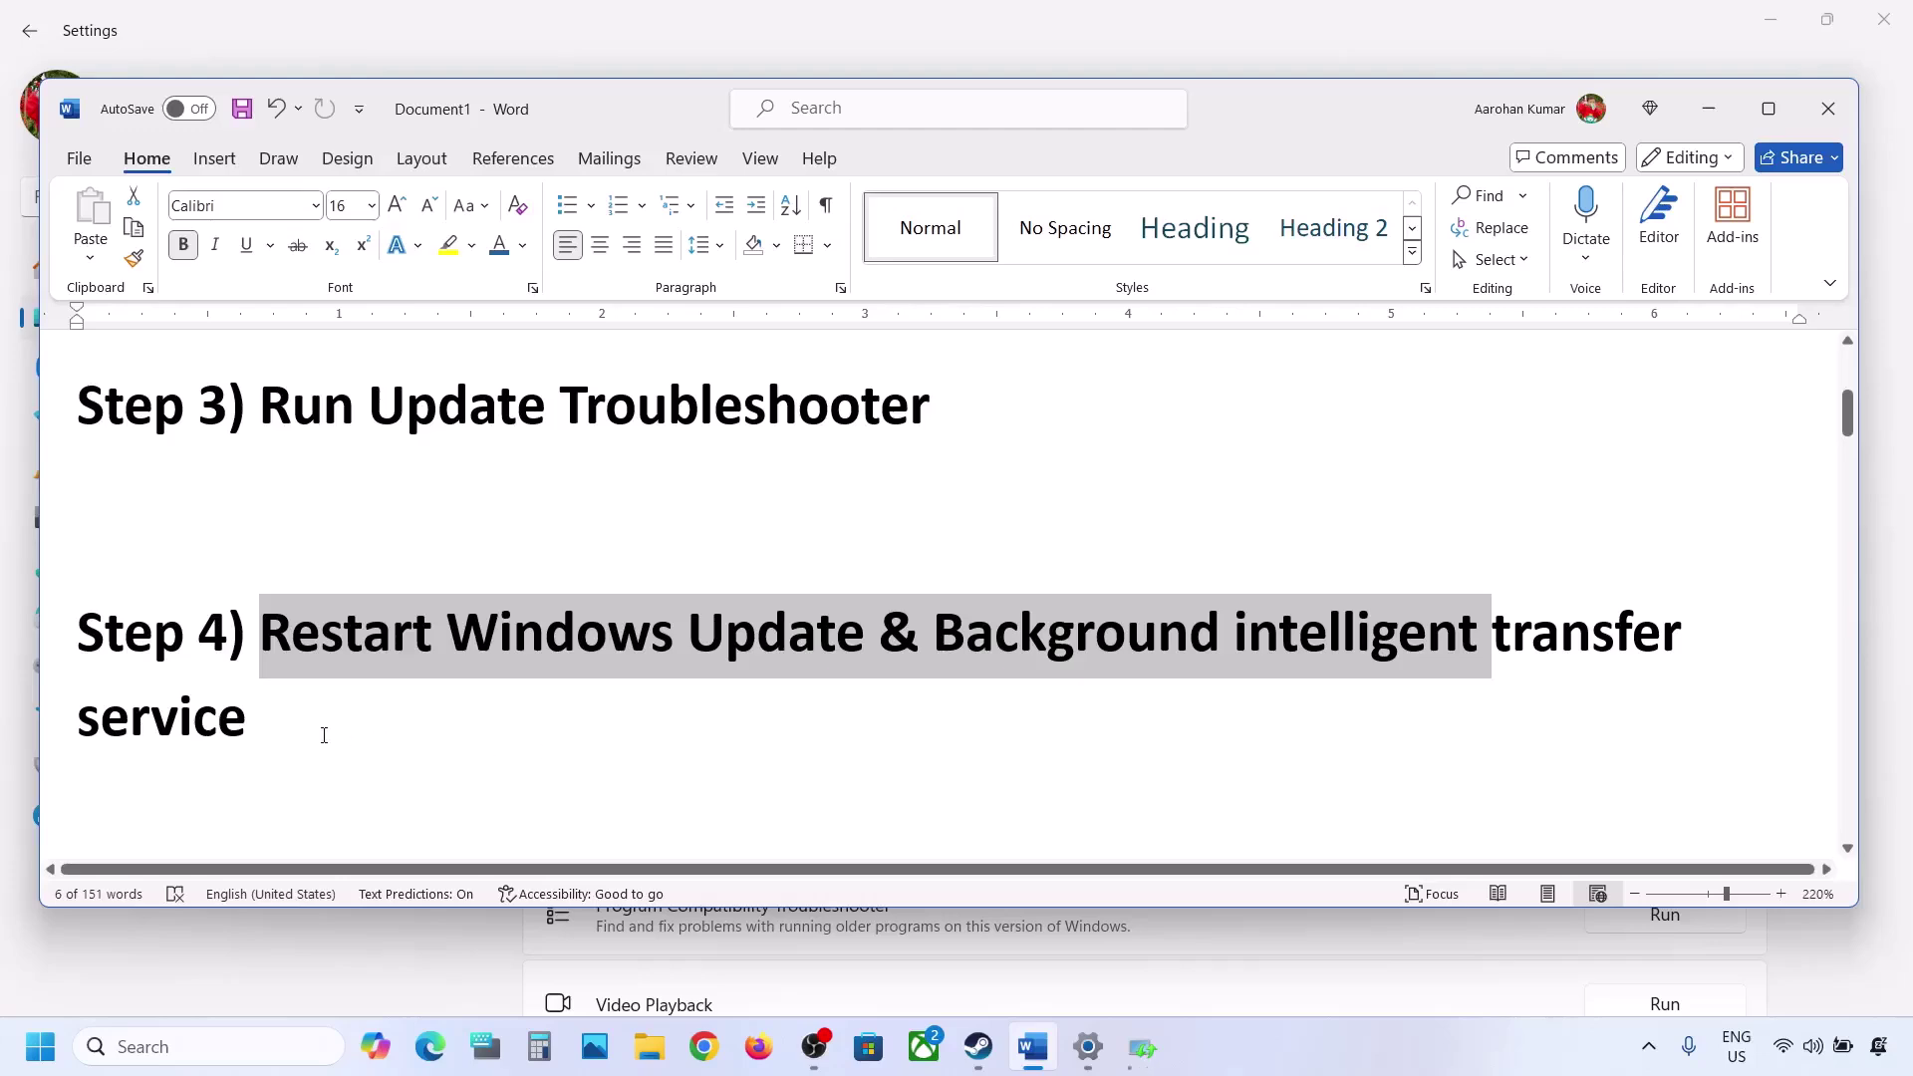
{"action": "left_click", "coordinate": [217, 1046]}
{"action": "type", "text": "serv"}
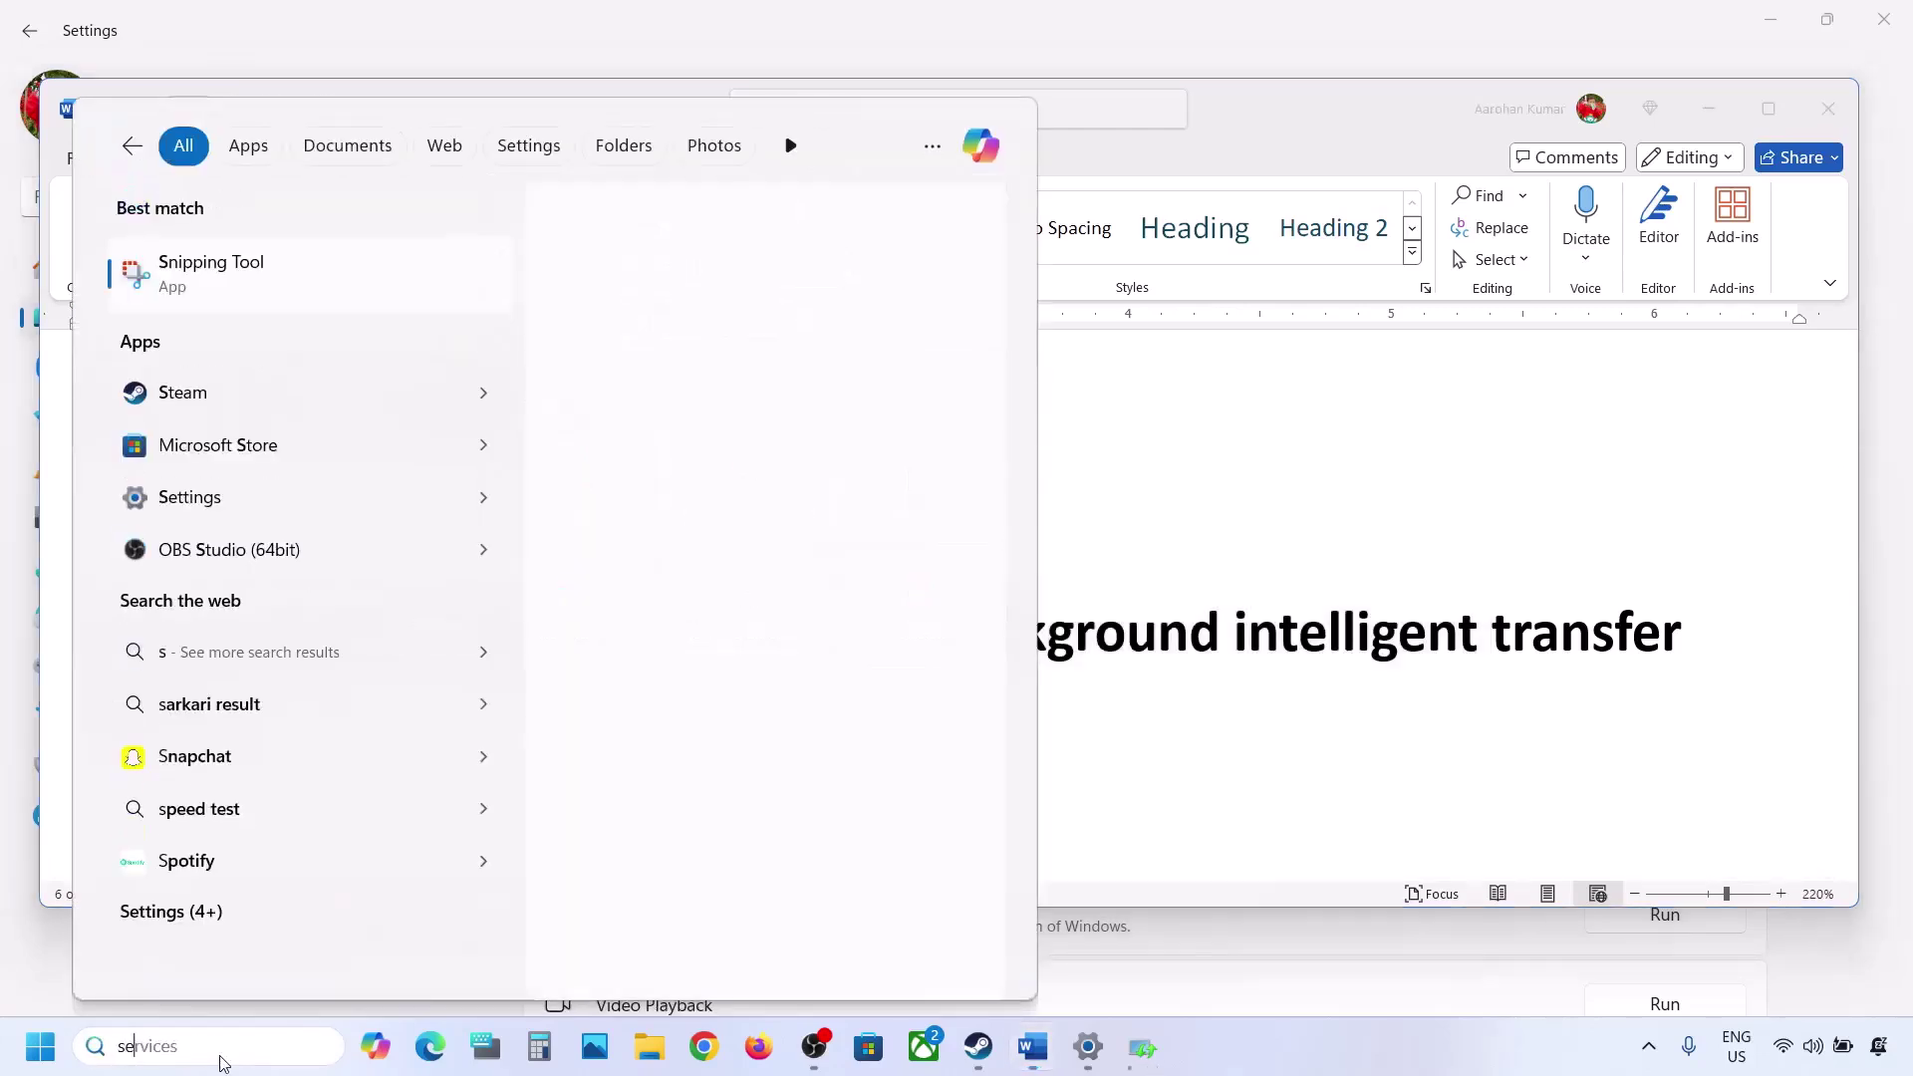
{"action": "type", "text": "ices"}
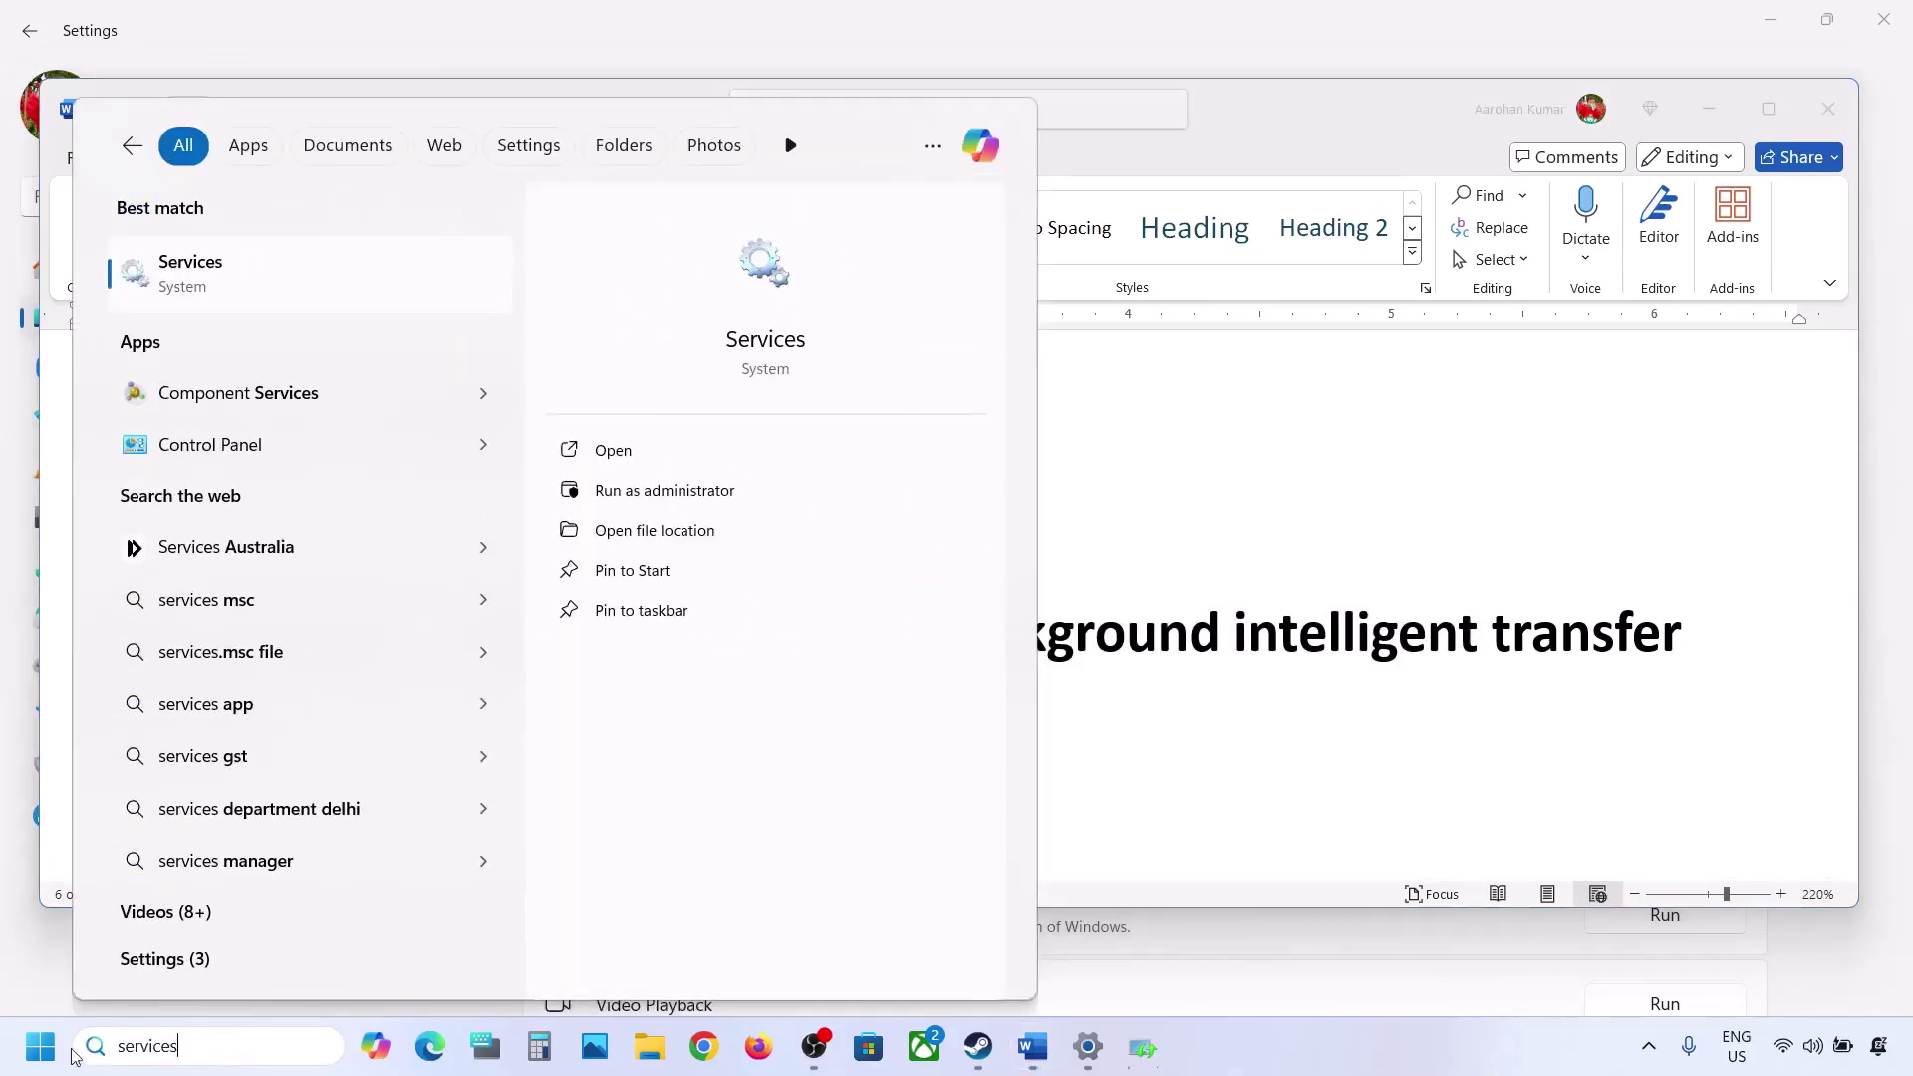
{"action": "left_click", "coordinate": [204, 267]}
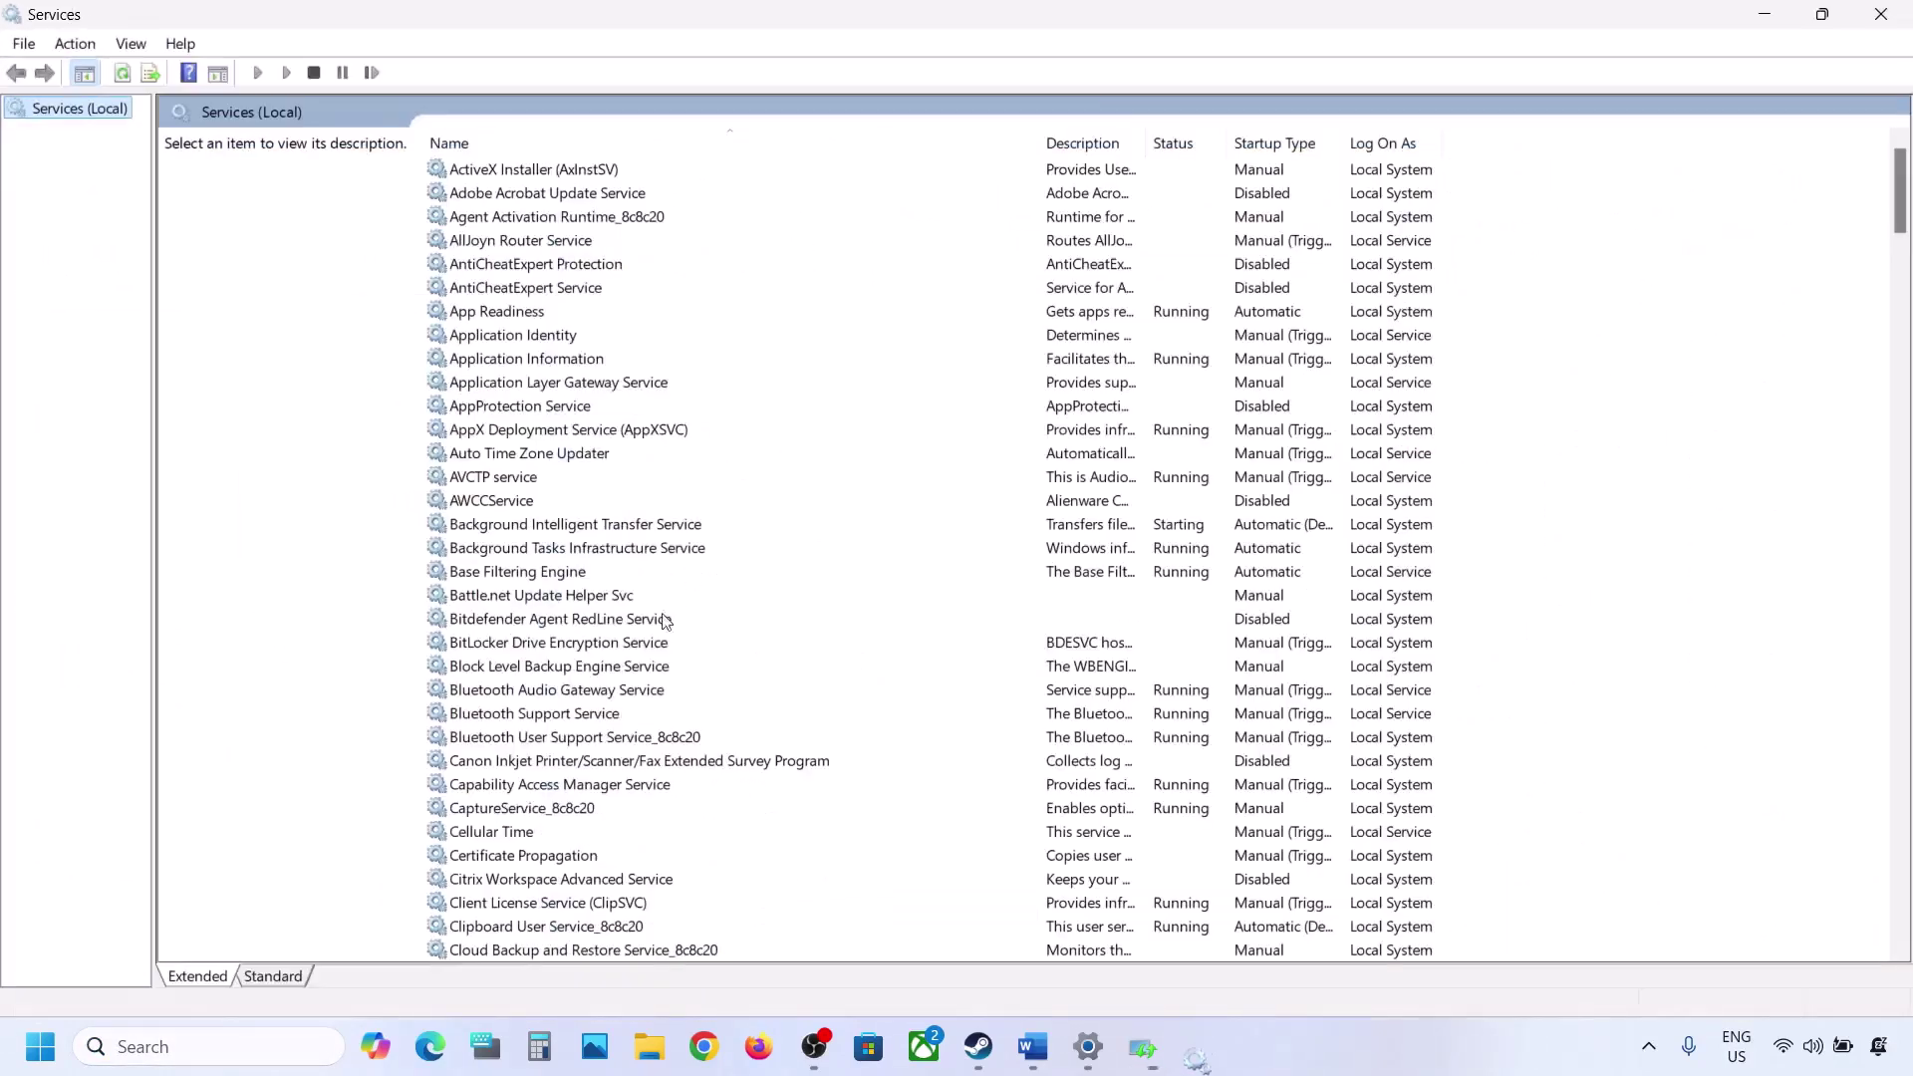
Step: Set the Windows Update service's startup type to Automatic
{"action": "left_click", "coordinate": [652, 666]}
{"action": "key", "text": "w"}
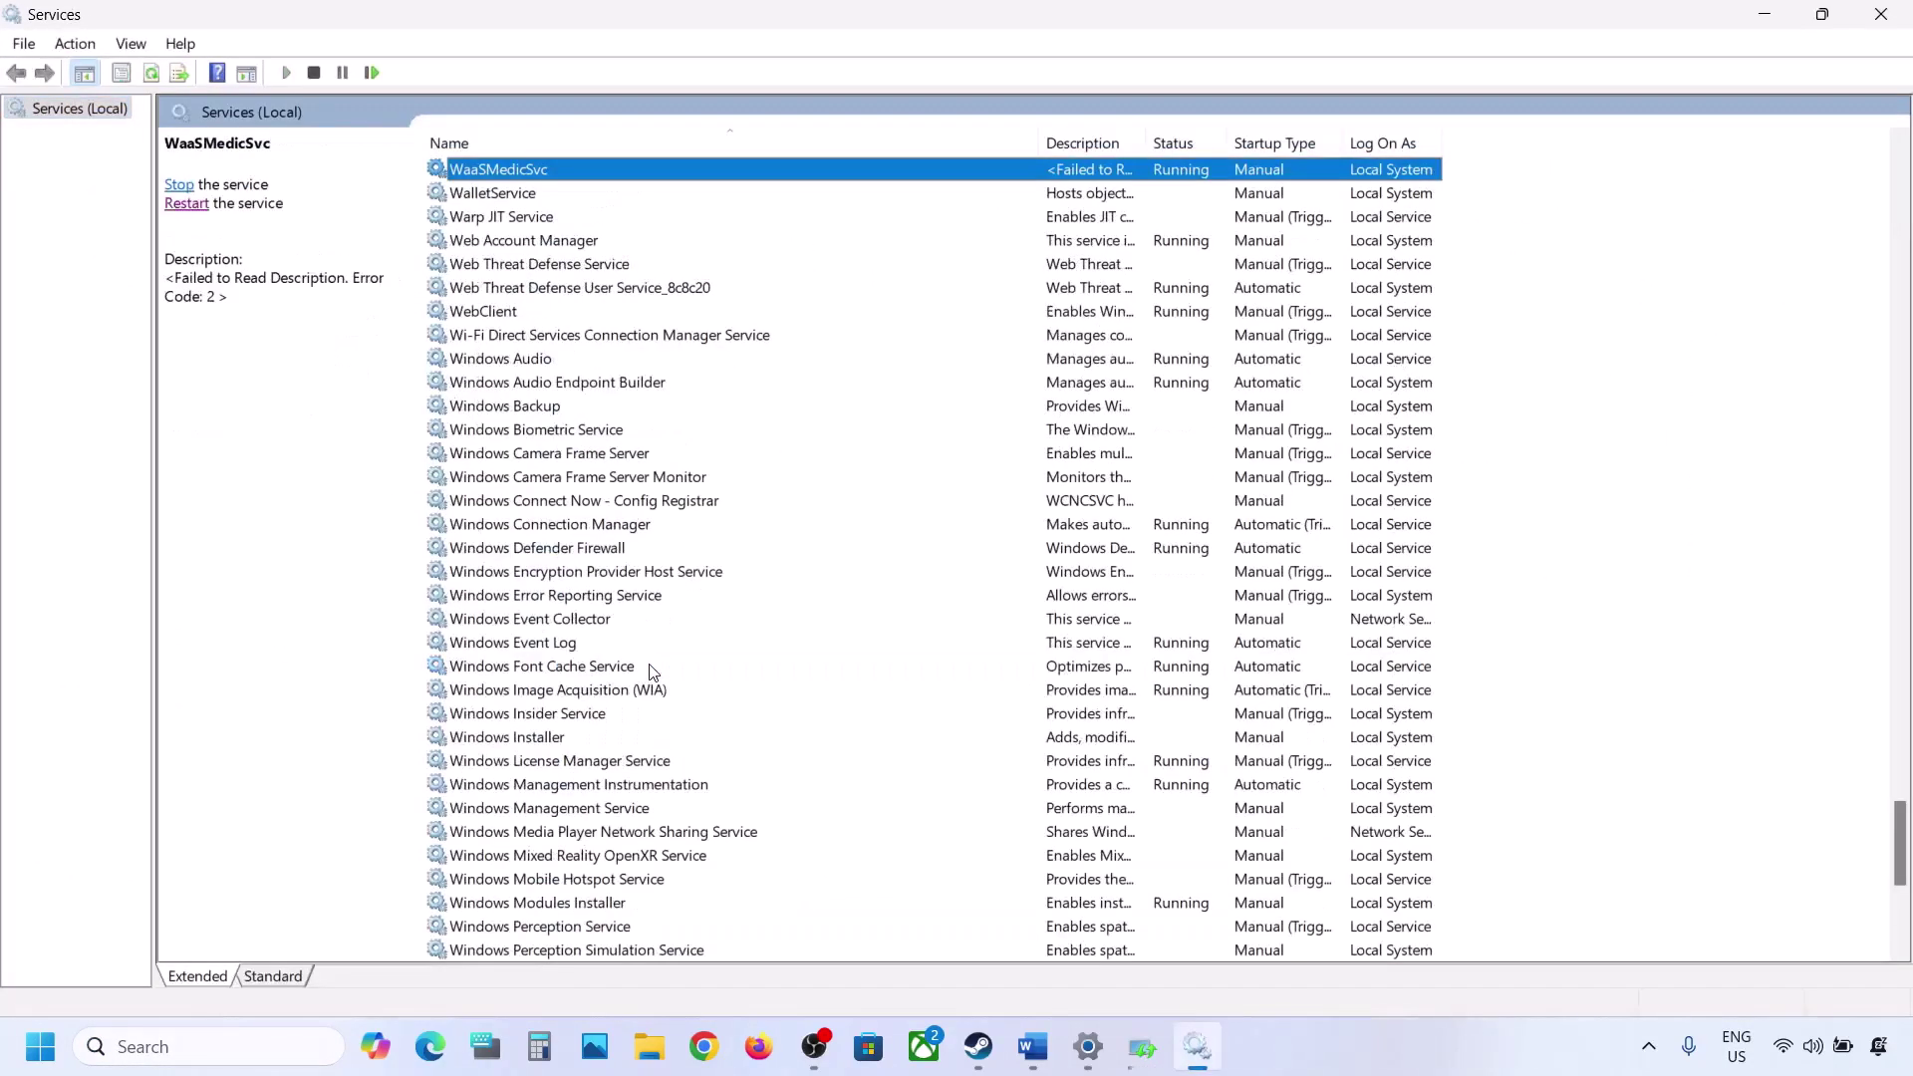
{"action": "scroll", "coordinate": [652, 672], "scroll_direction": "down", "scroll_amount": 8}
{"action": "left_click", "coordinate": [522, 643]}
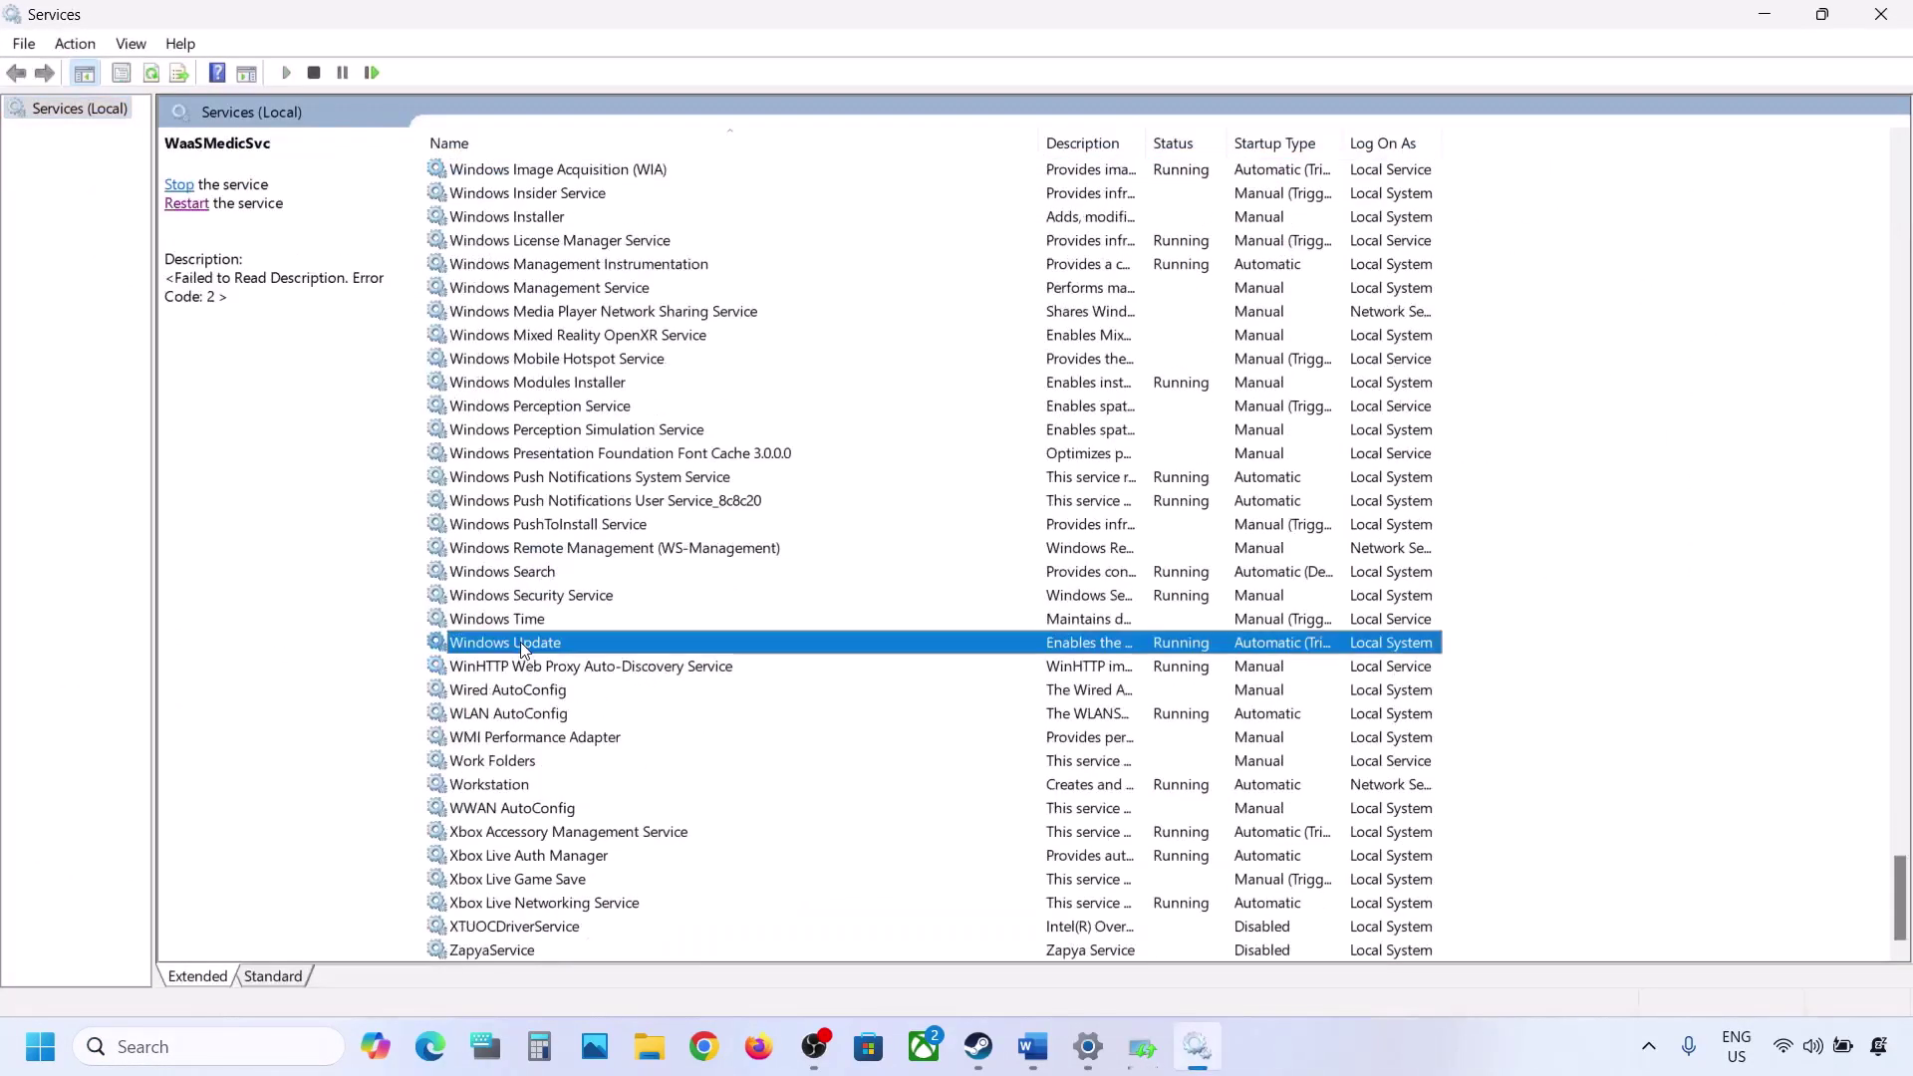
{"action": "double_click", "coordinate": [674, 646]}
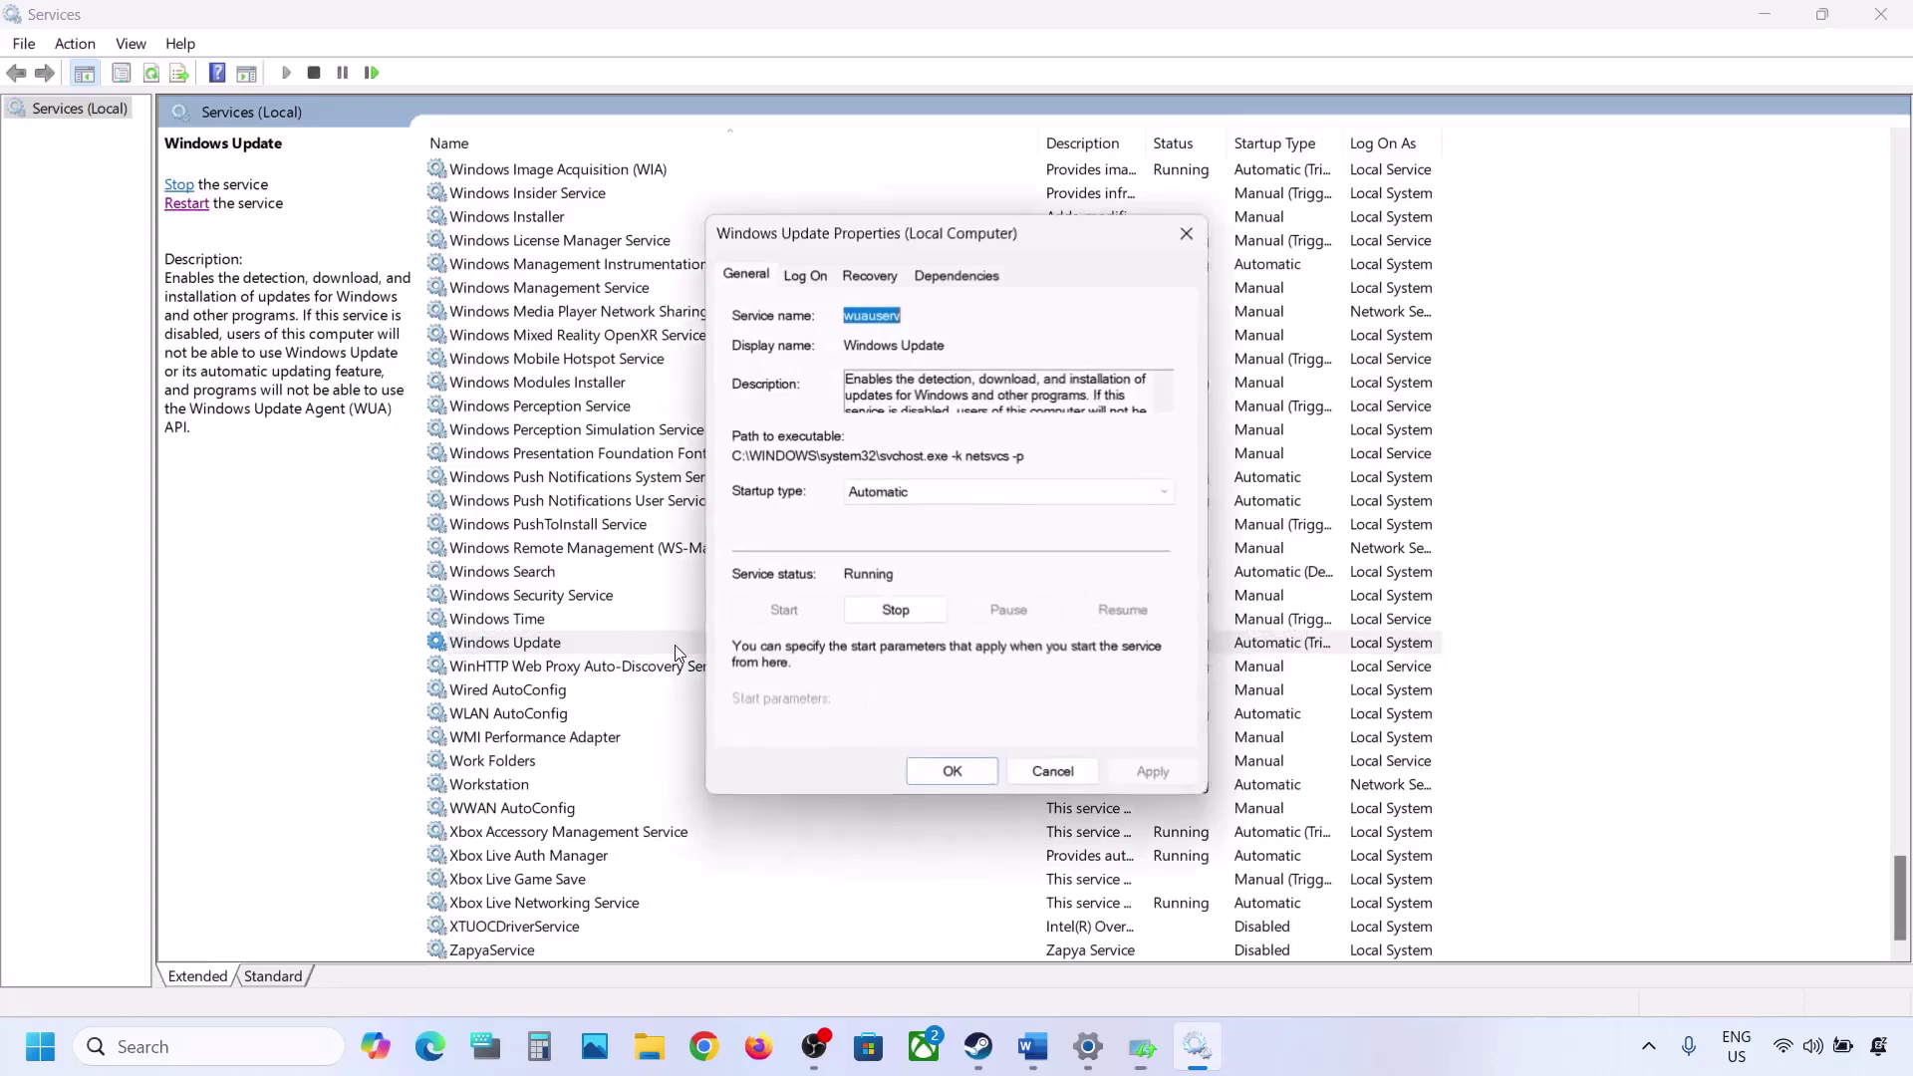
{"action": "left_click", "coordinate": [902, 492]}
{"action": "left_click", "coordinate": [902, 532]}
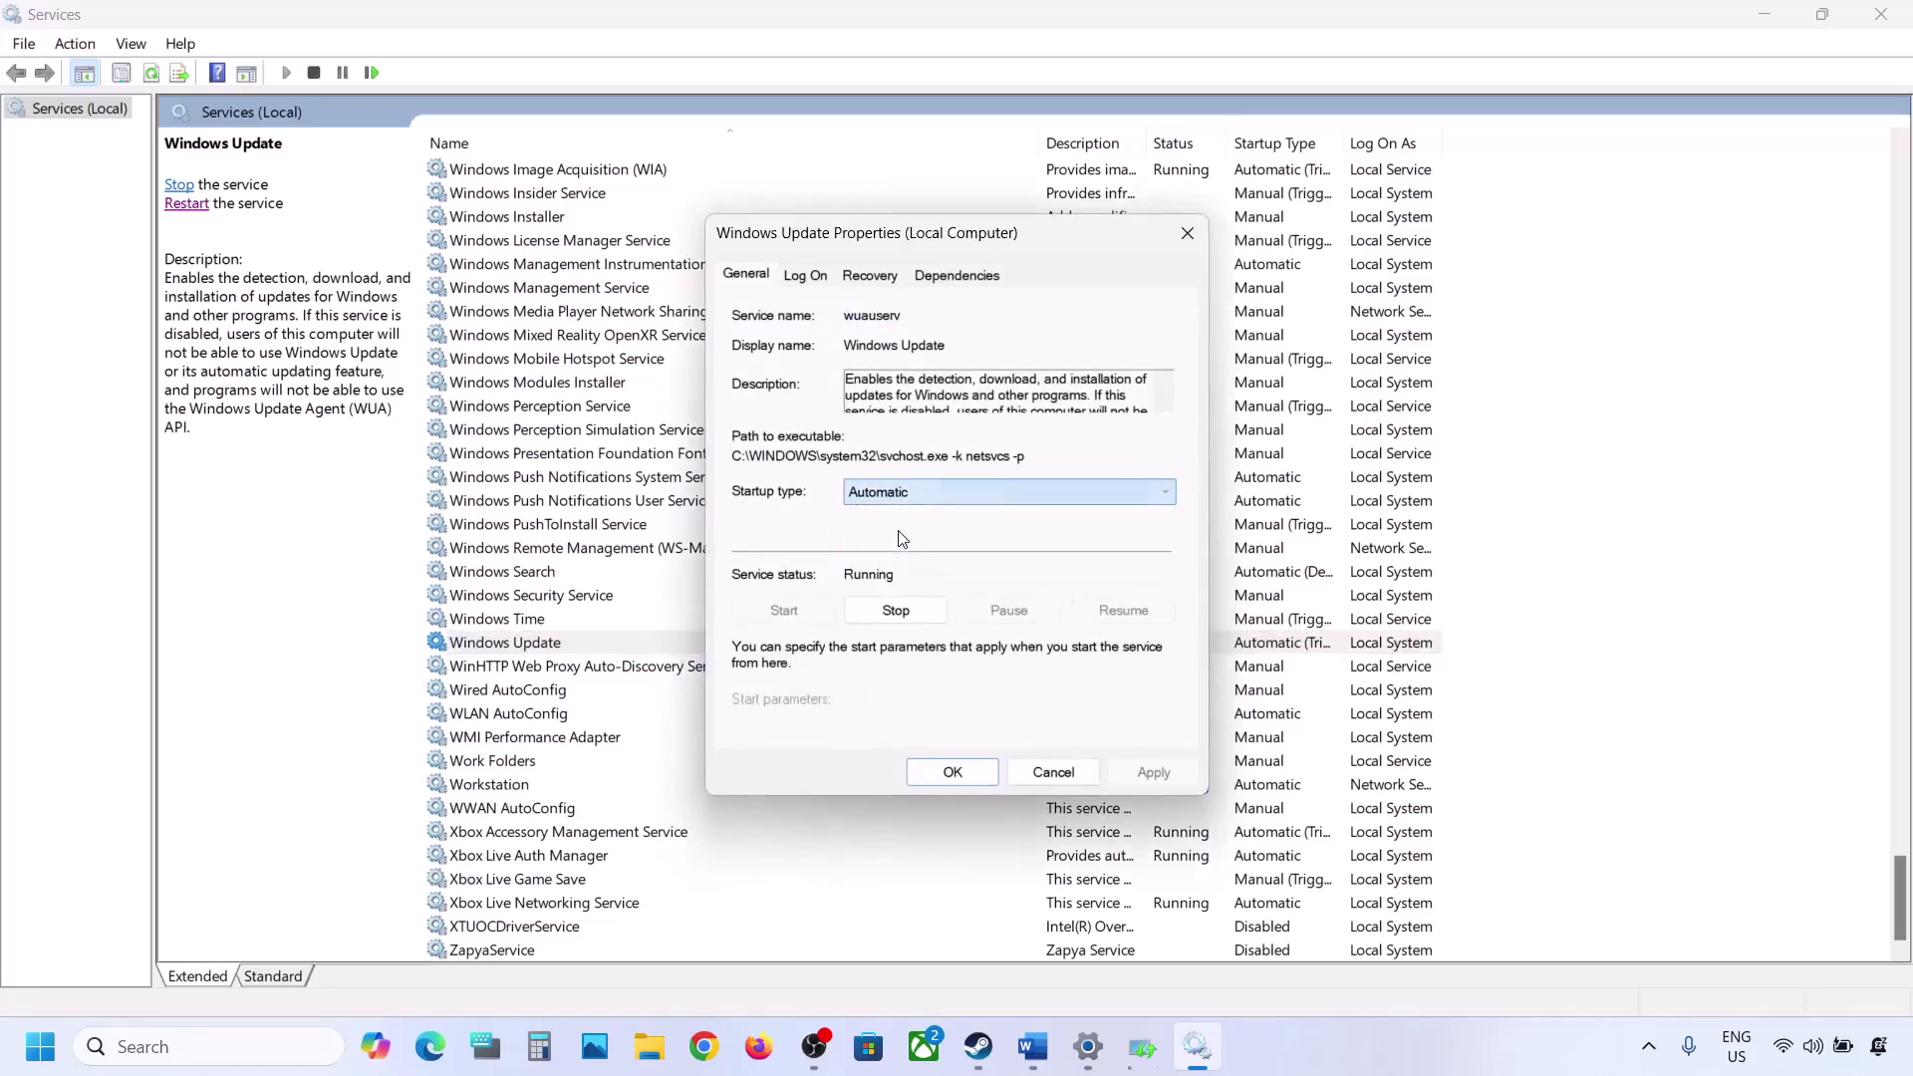
{"action": "left_click", "coordinate": [1135, 769]}
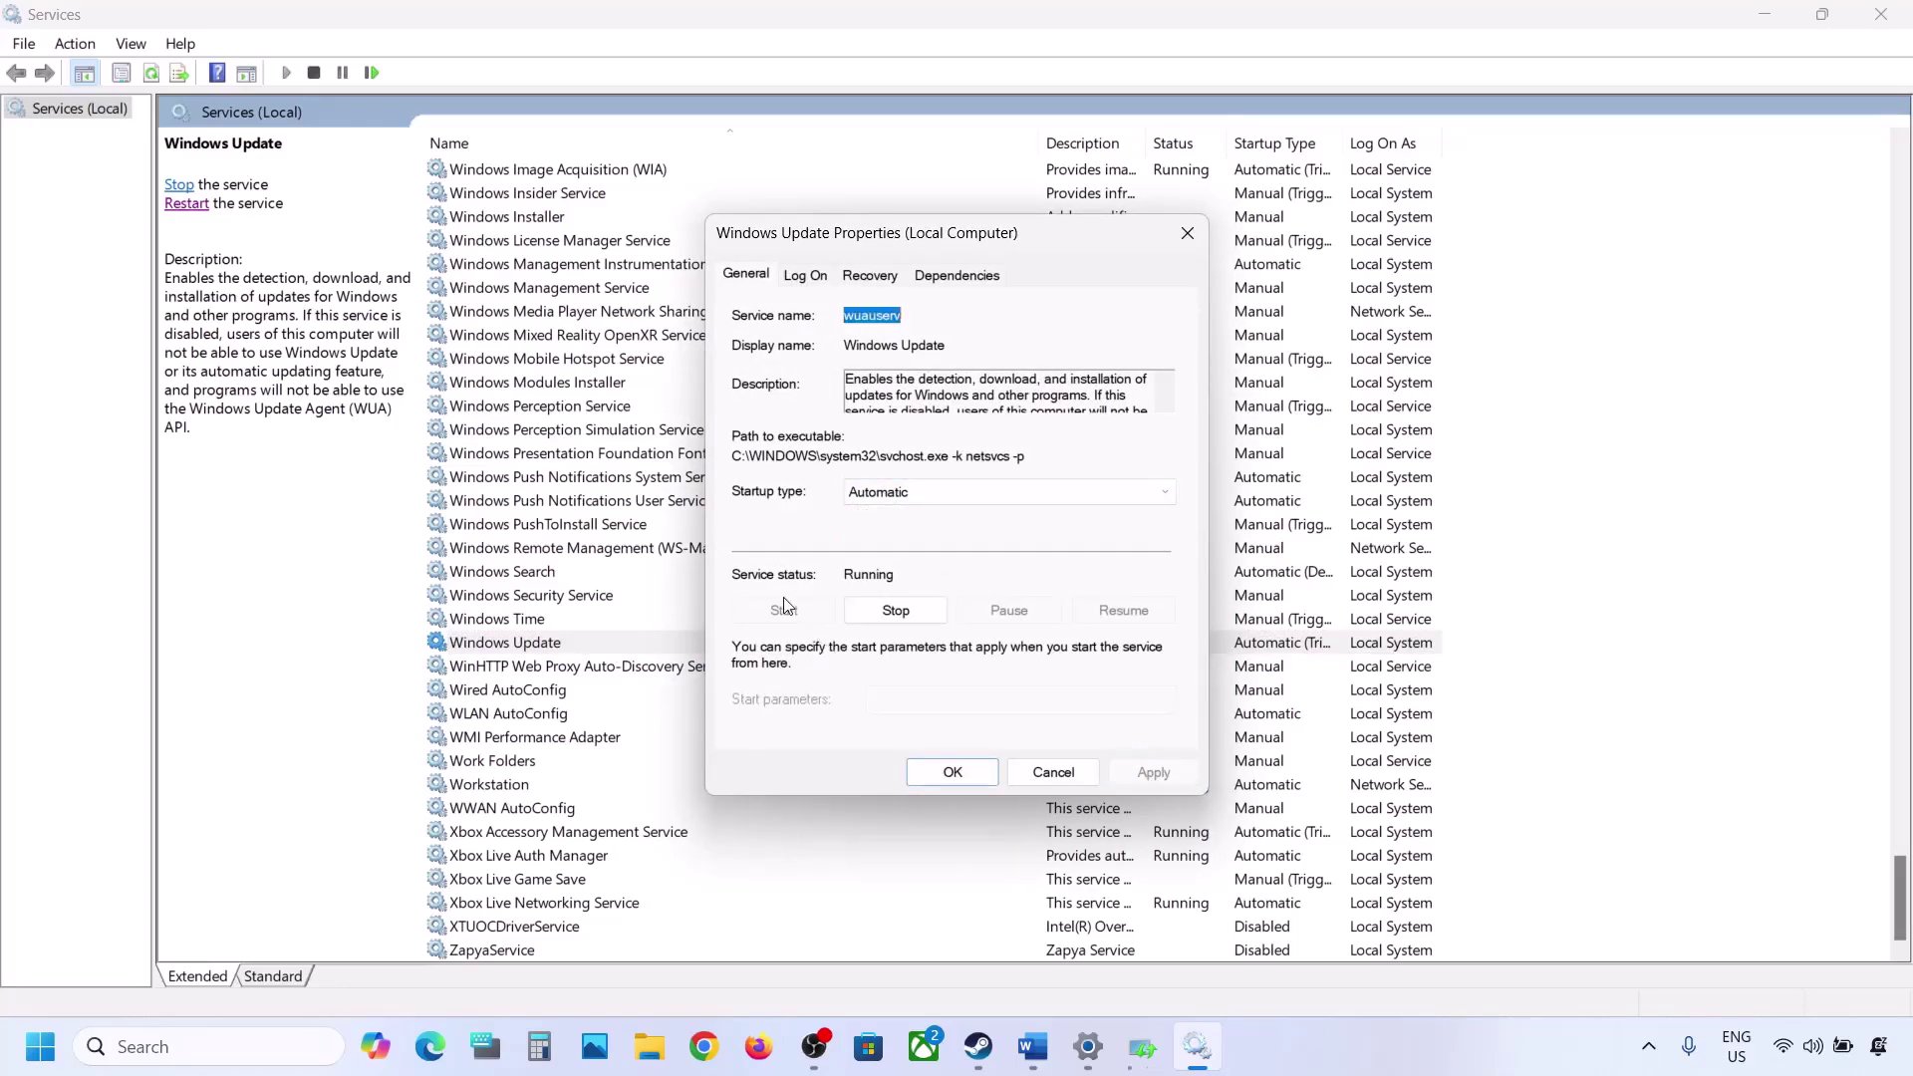
{"action": "left_click", "coordinate": [949, 773]}
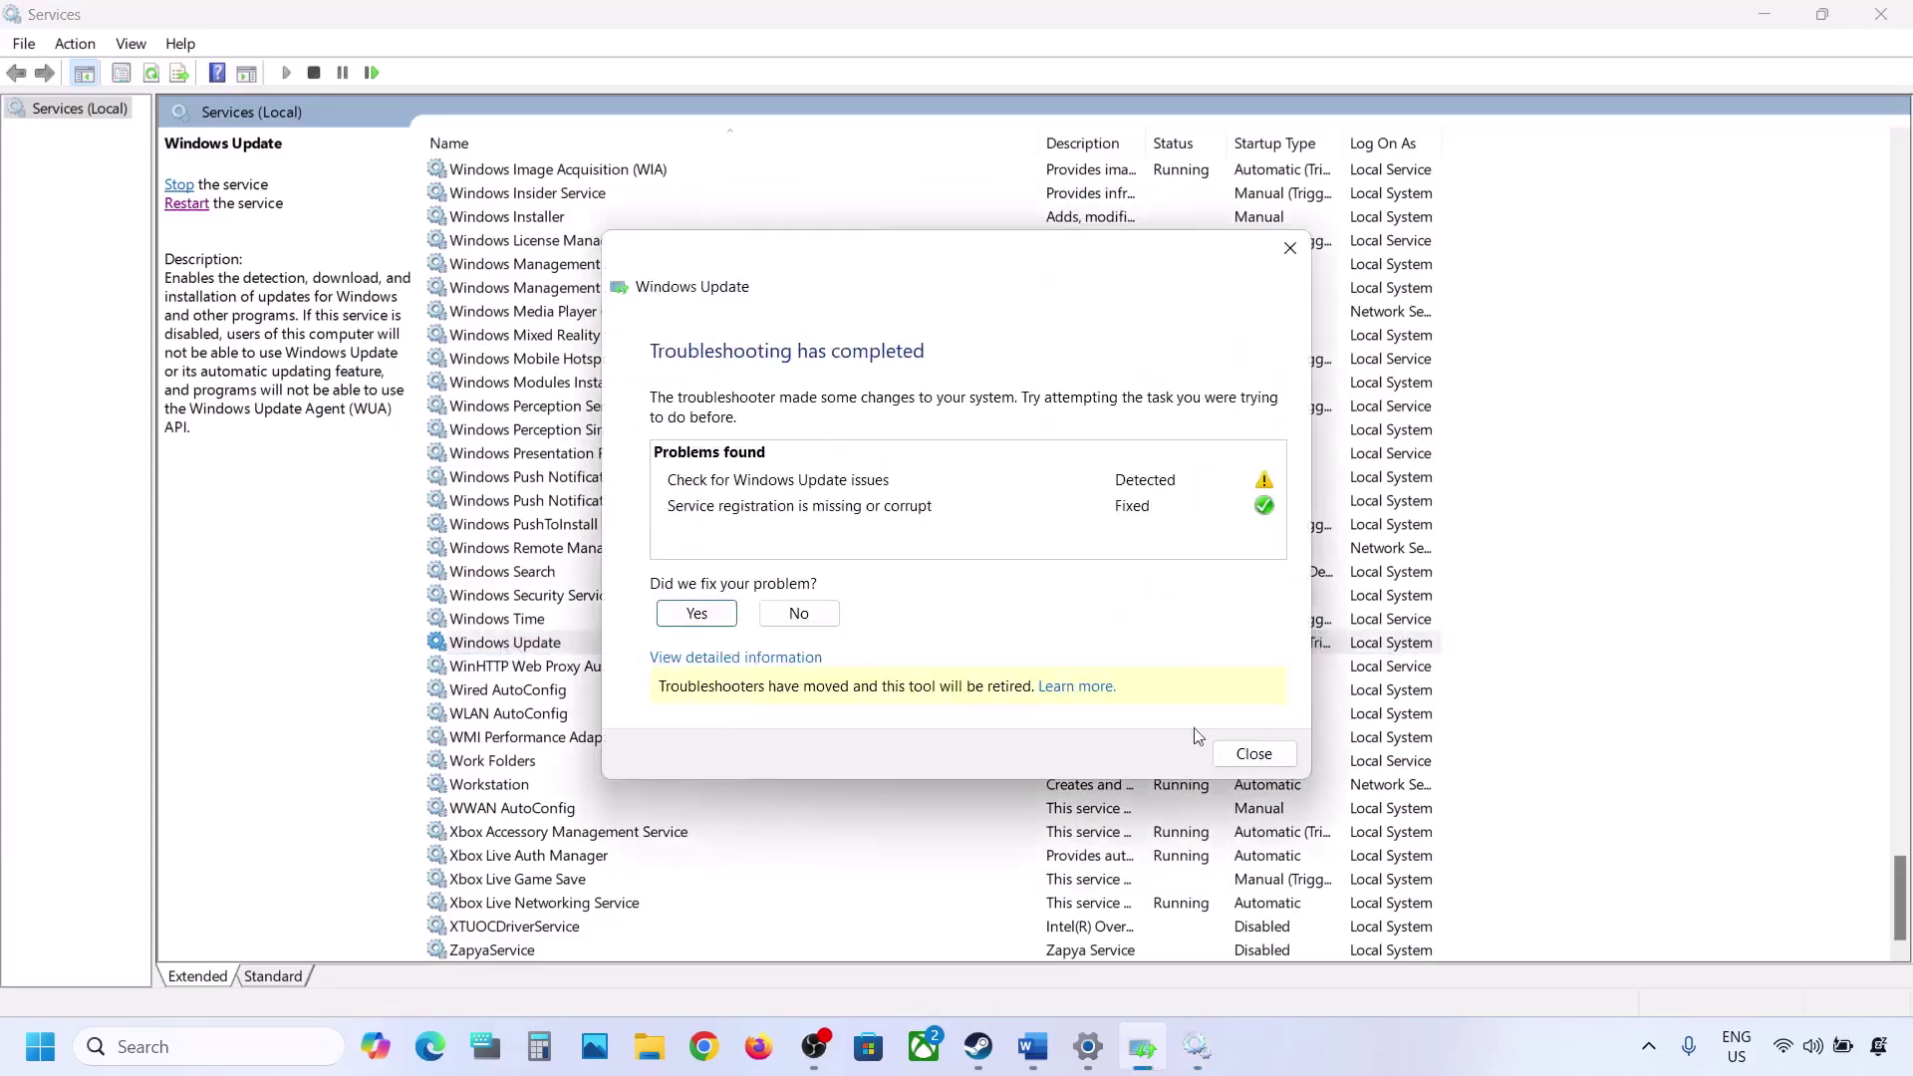
Step: Dismiss the finished troubleshooter report and restart the Windows Update service
{"action": "left_click", "coordinate": [1258, 753]}
{"action": "right_click", "coordinate": [527, 643]}
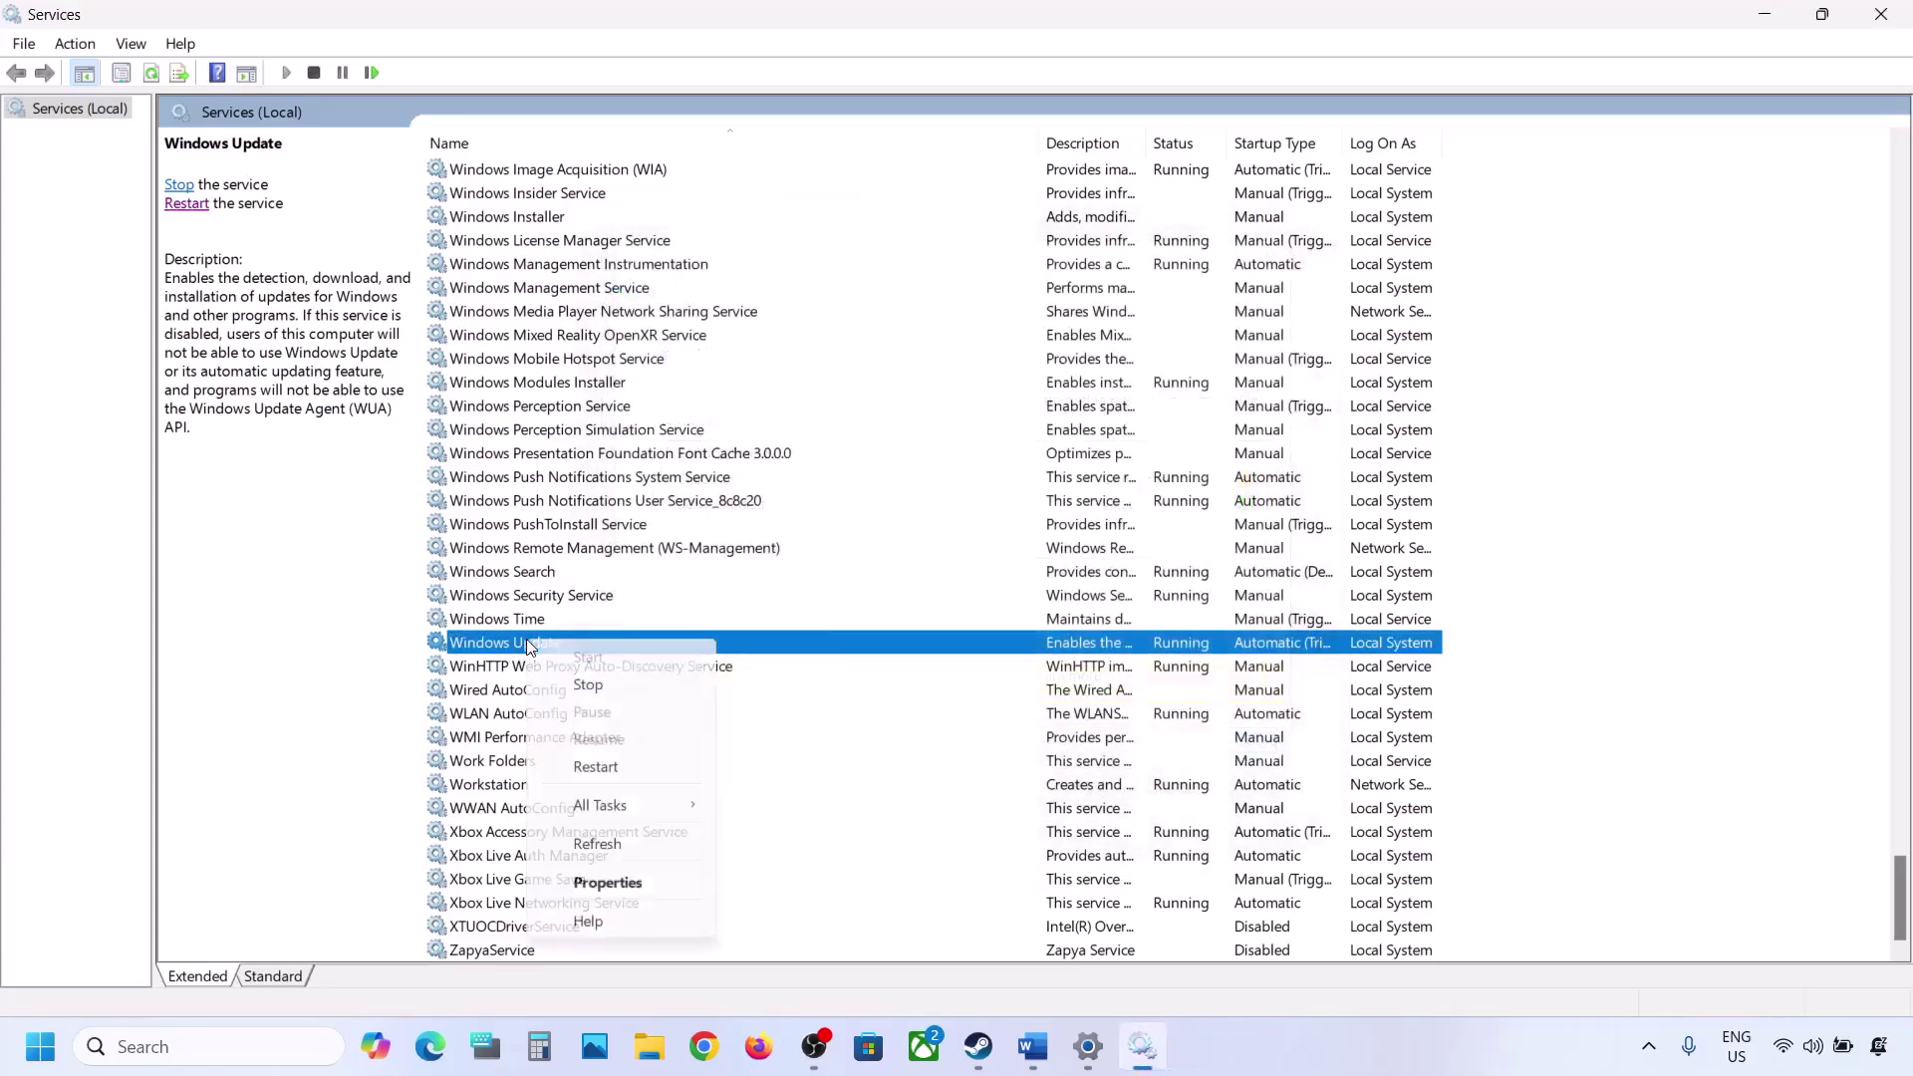
{"action": "left_click", "coordinate": [595, 767]}
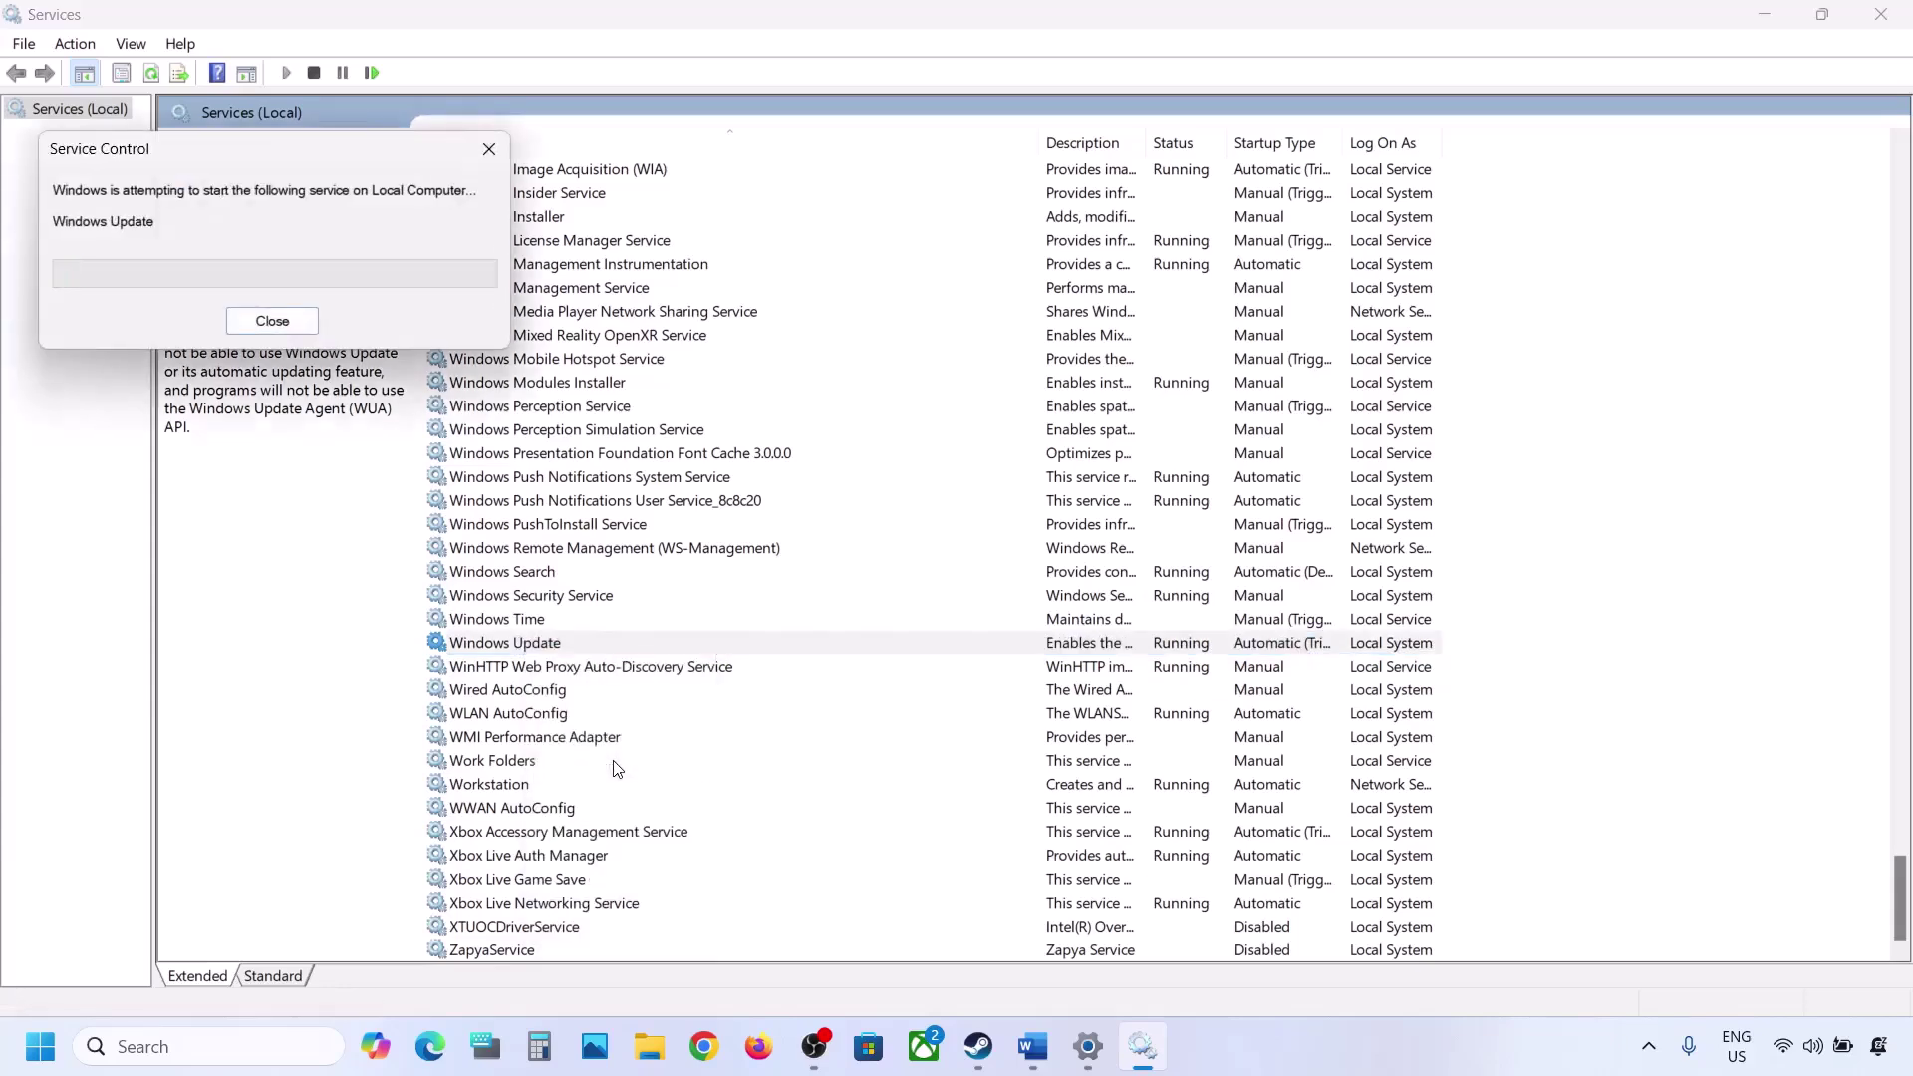
Step: Set the Background Intelligent Transfer Service startup type to Automatic
{"action": "left_click", "coordinate": [600, 533]}
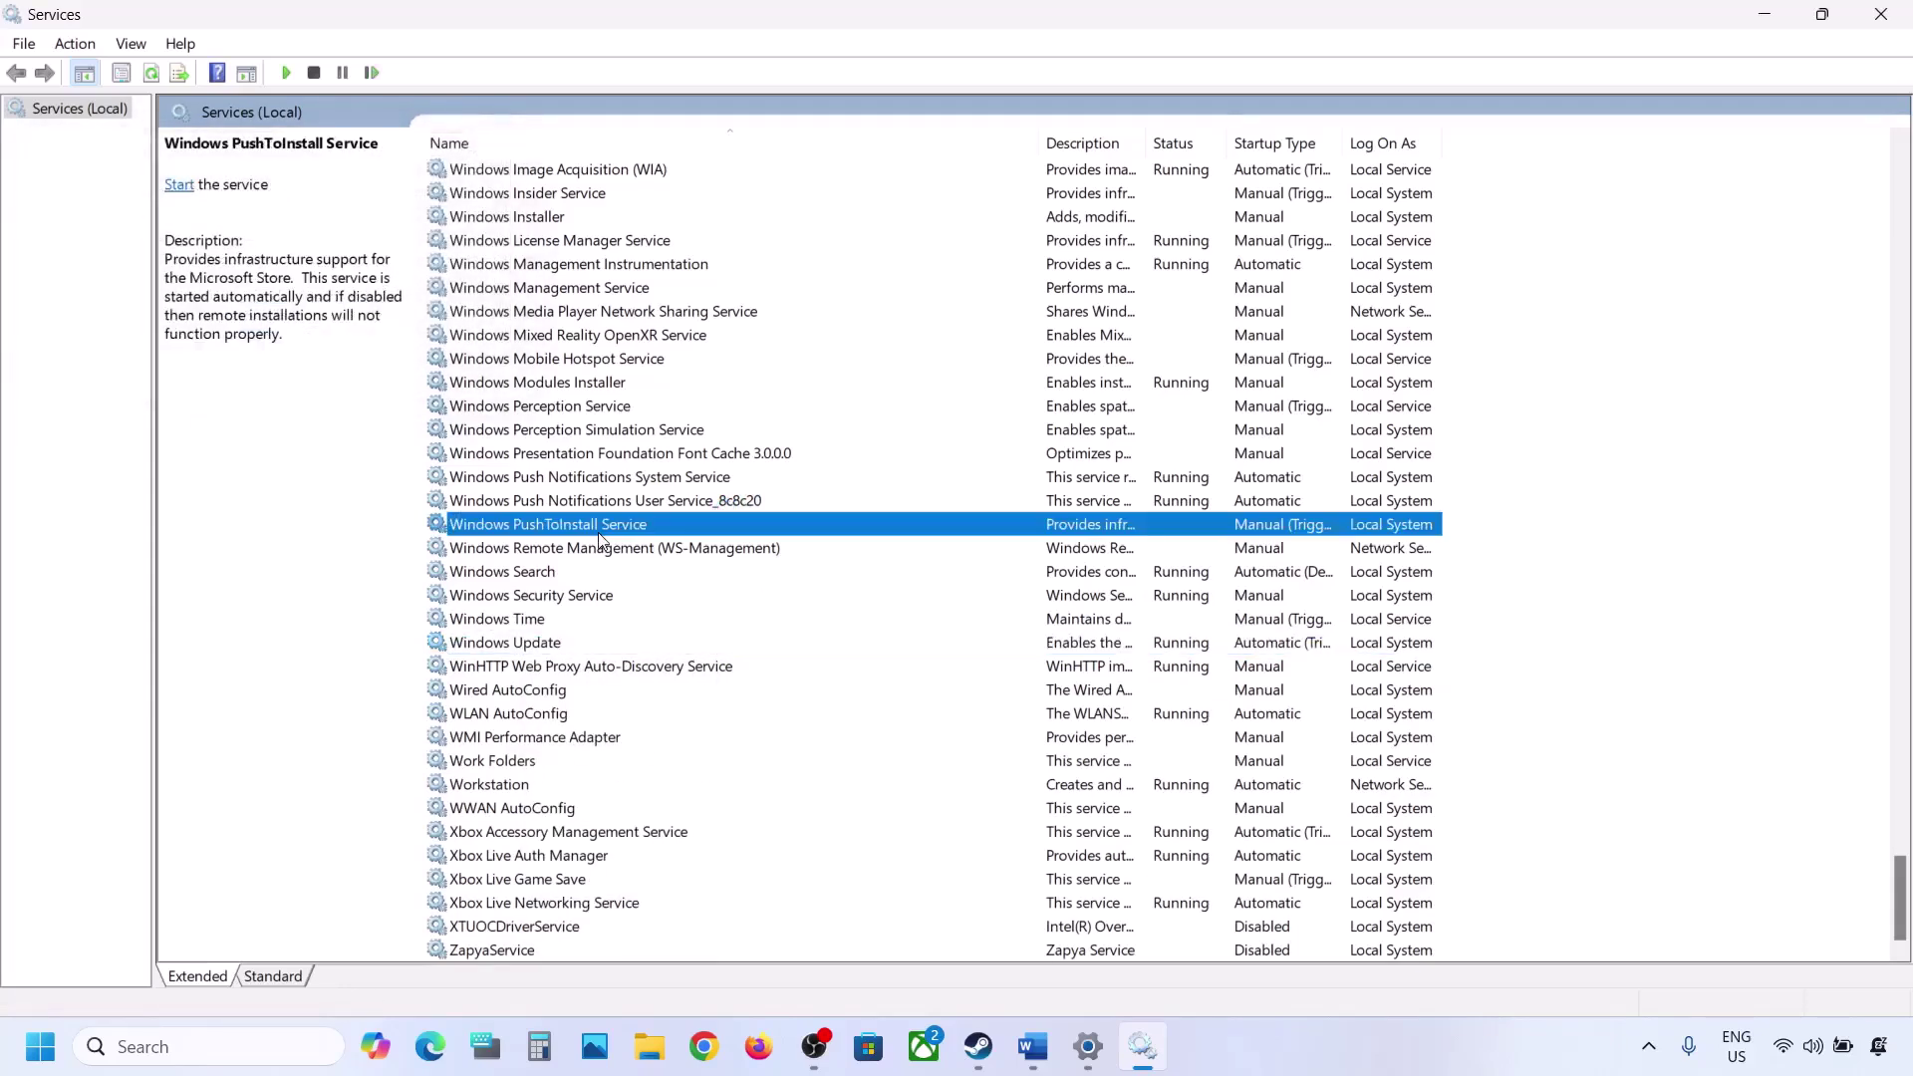
{"action": "key", "text": "b"}
{"action": "scroll", "coordinate": [603, 528], "scroll_direction": "up", "scroll_amount": 5}
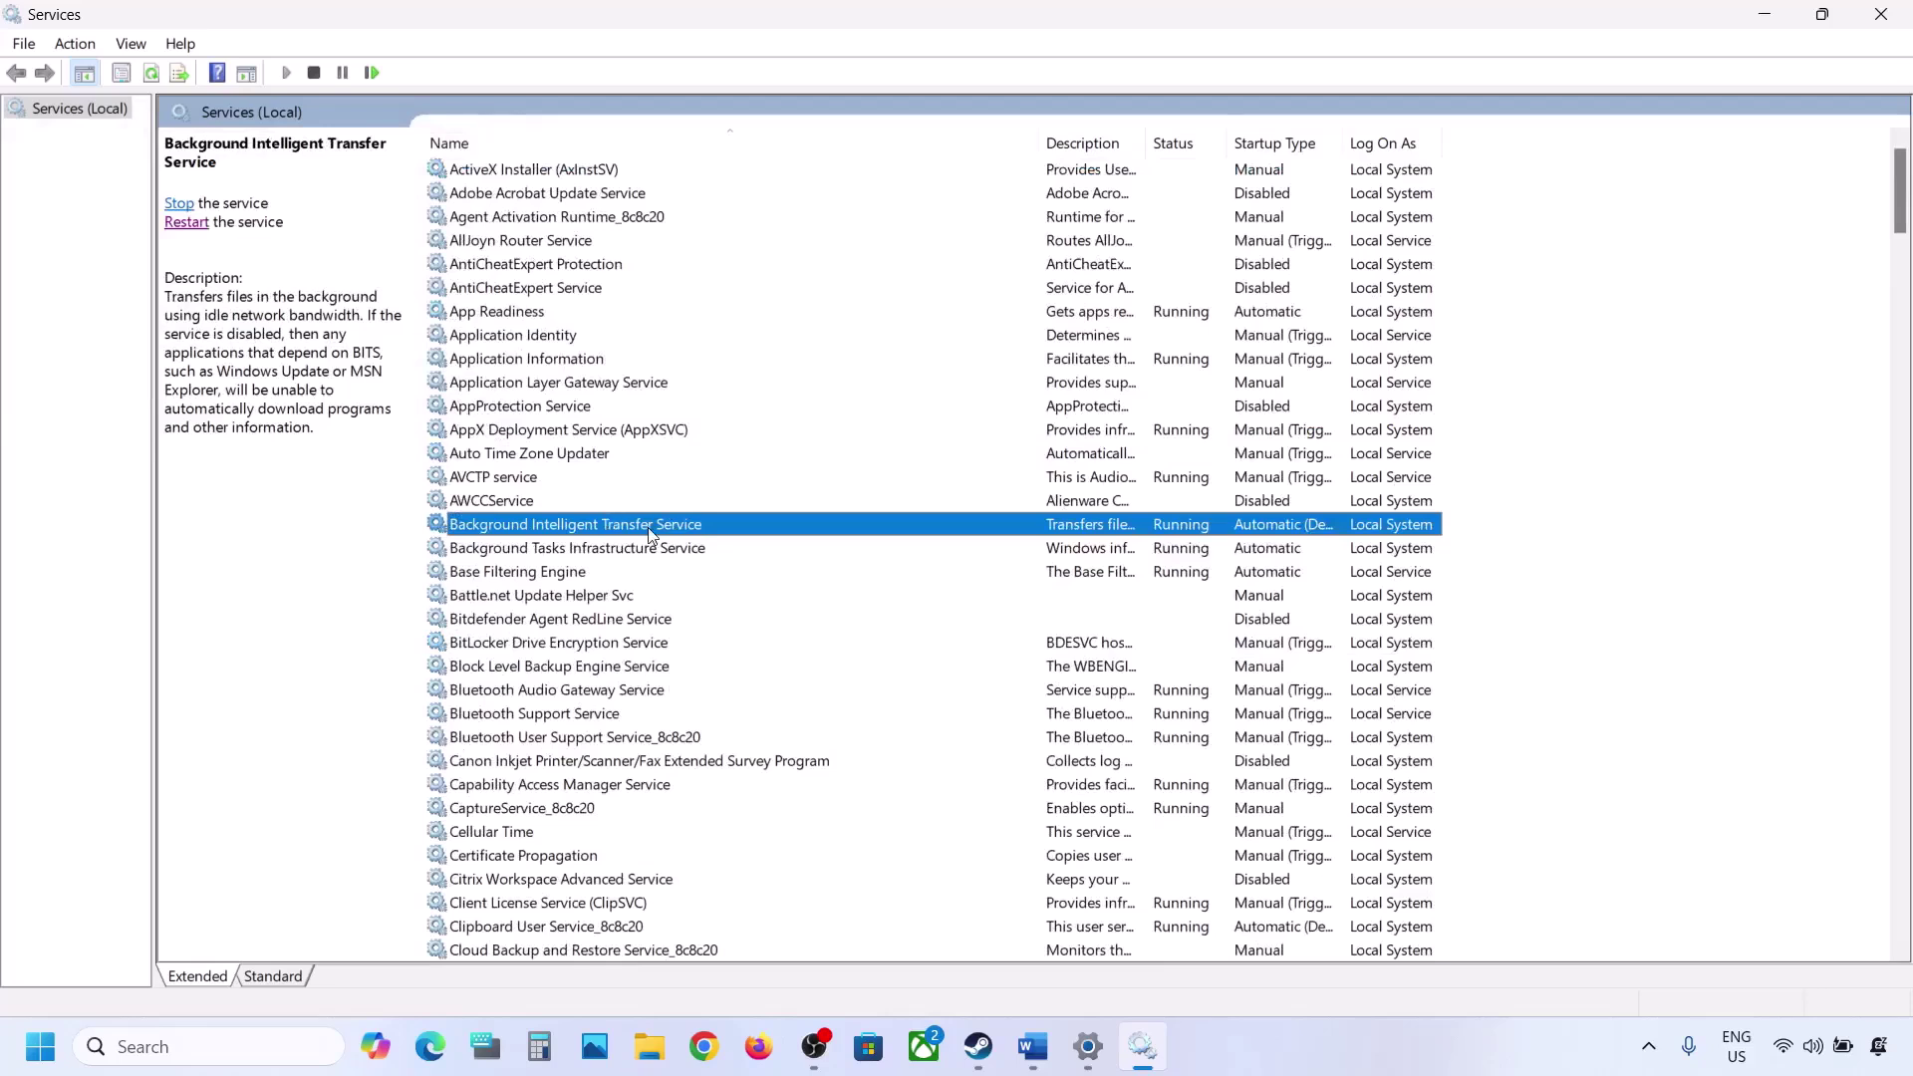
{"action": "double_click", "coordinate": [649, 535]}
{"action": "left_click", "coordinate": [936, 493]}
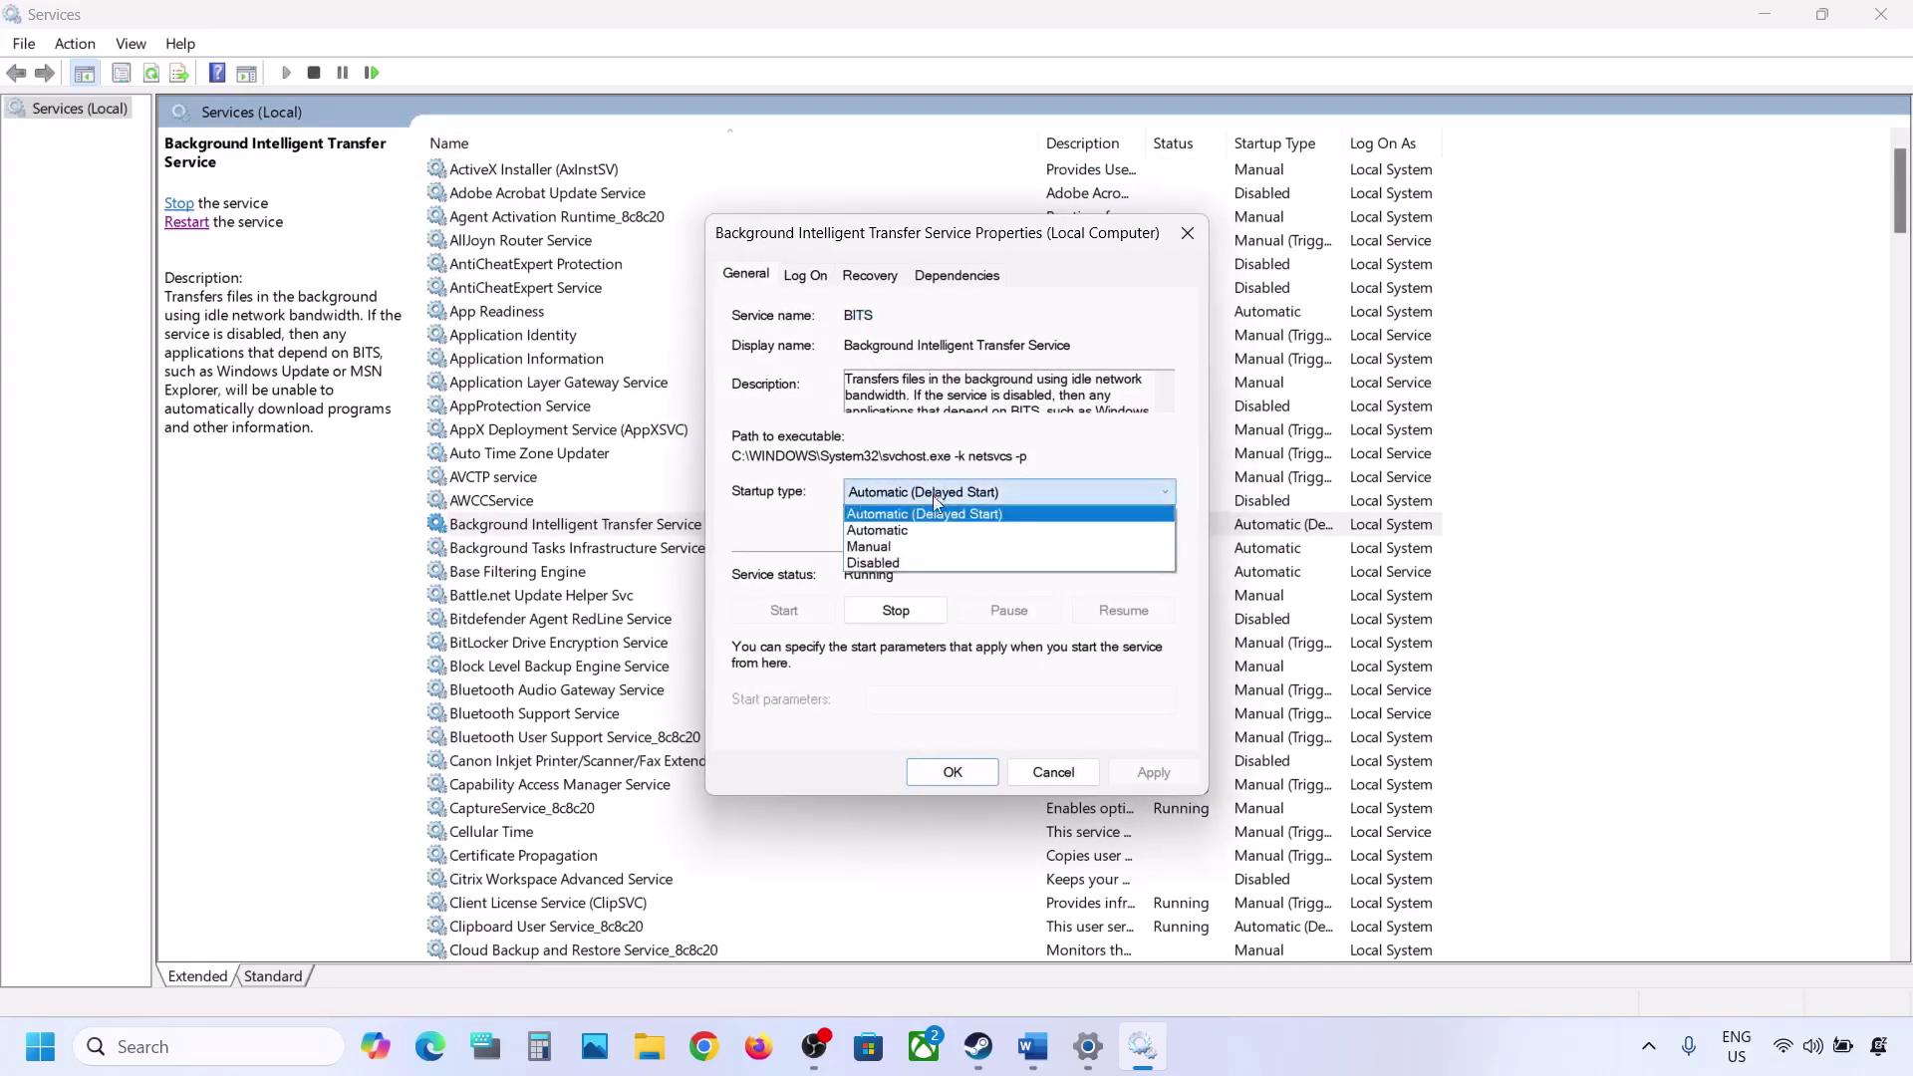
{"action": "left_click", "coordinate": [924, 526]}
{"action": "left_click", "coordinate": [1132, 773]}
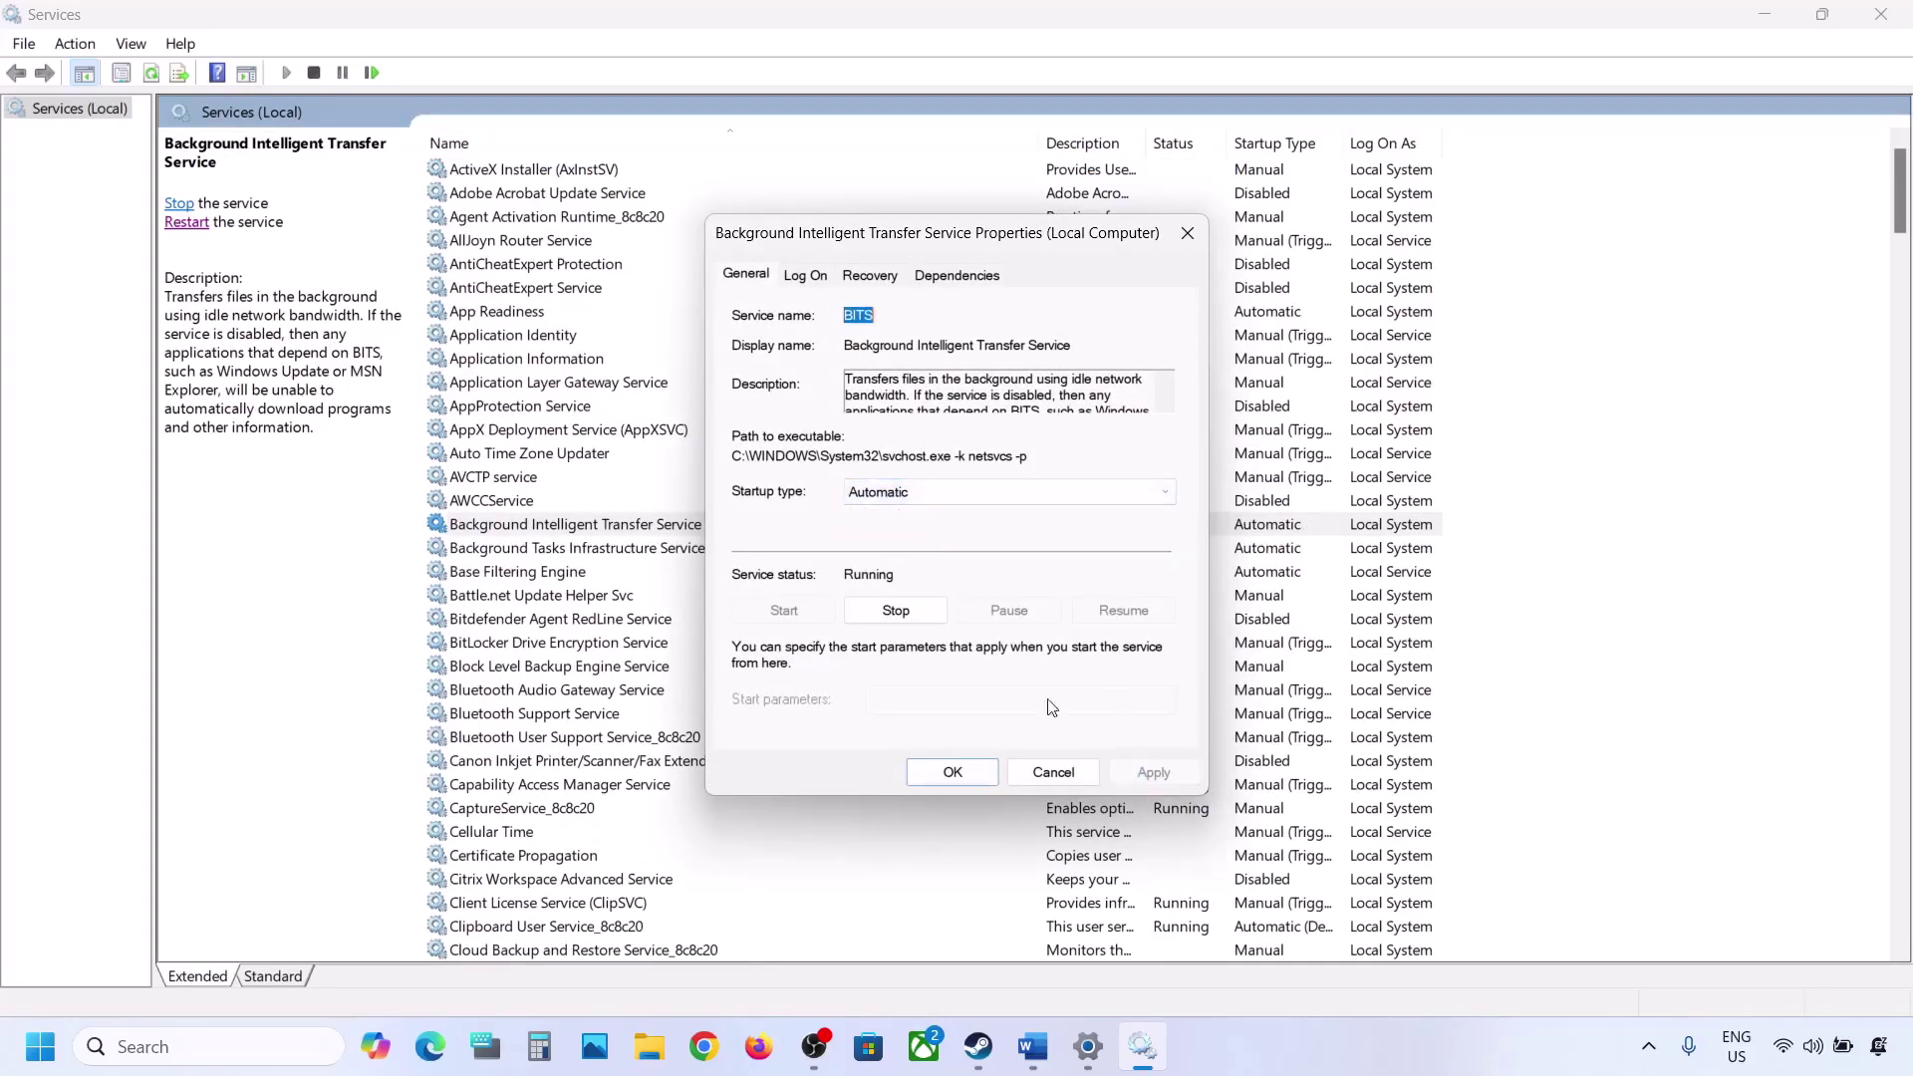
{"action": "left_click", "coordinate": [948, 773]}
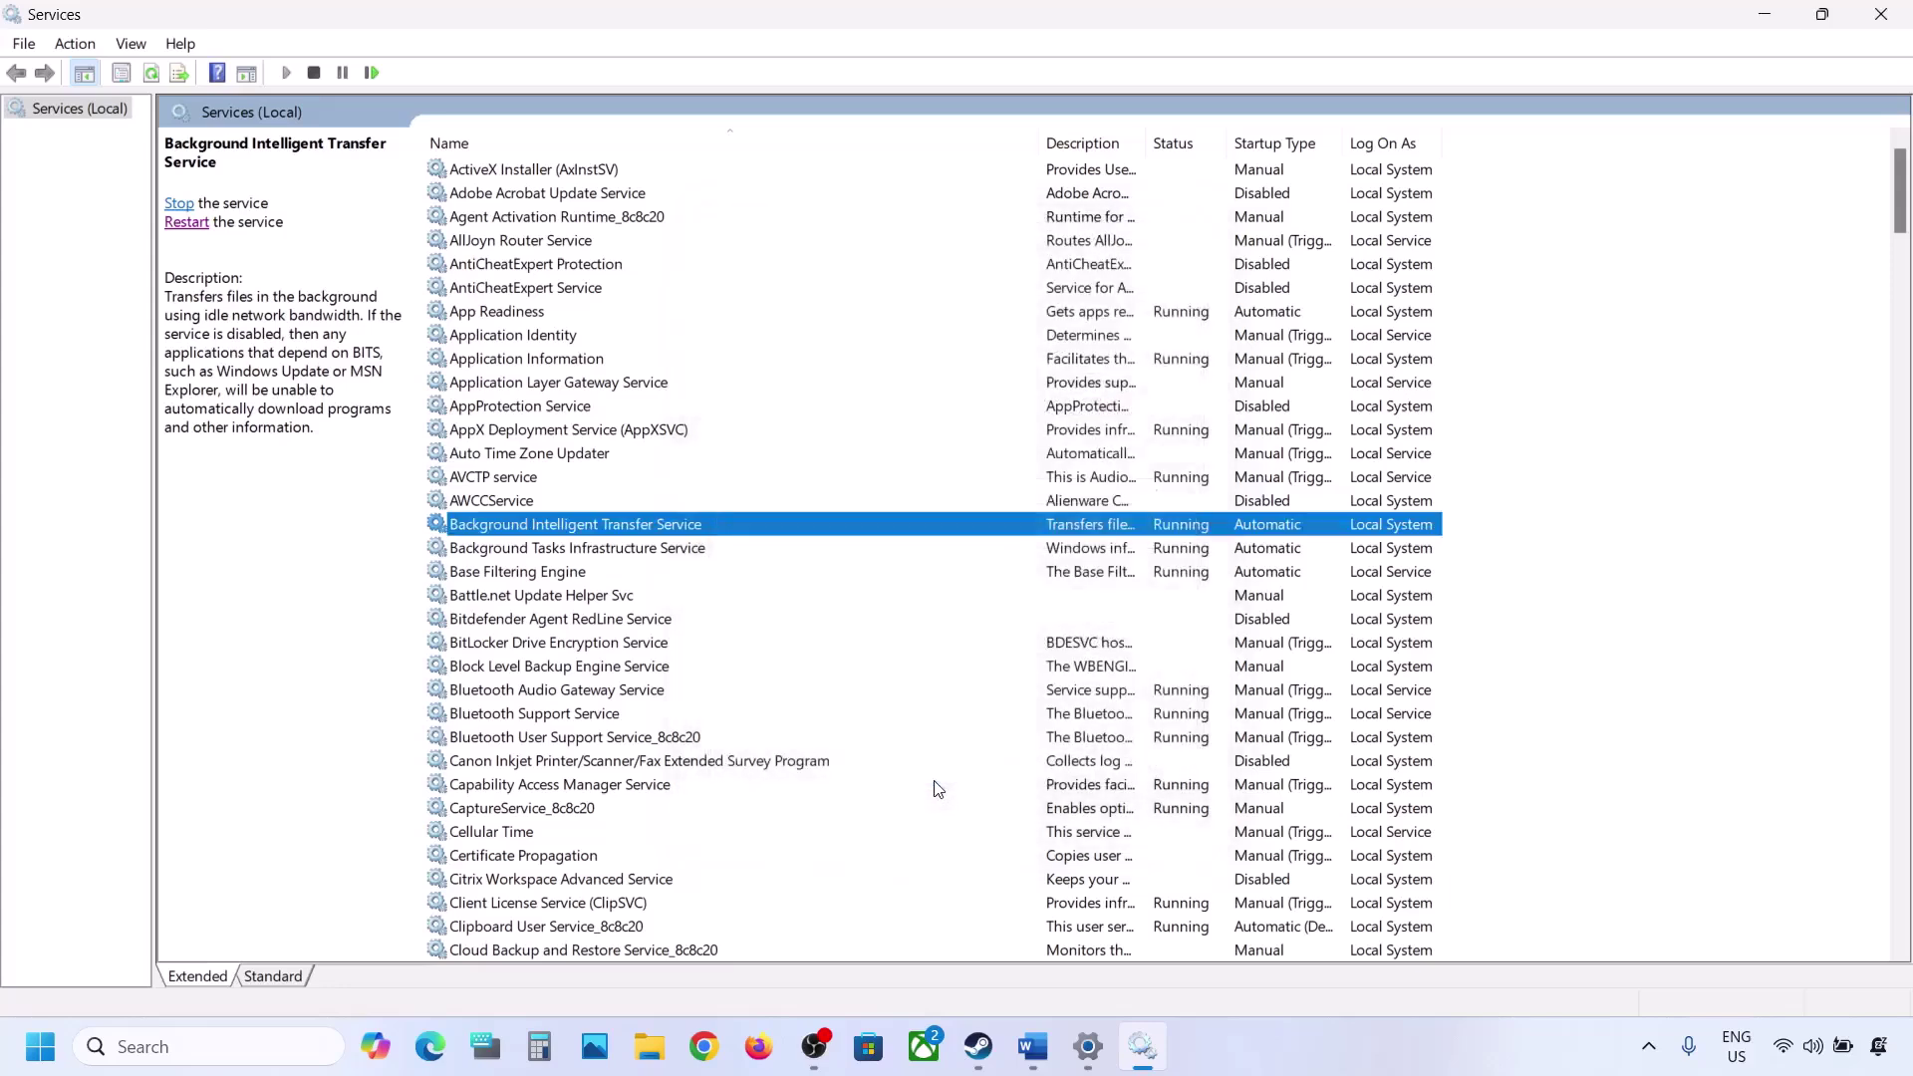
Step: Restart the Background Intelligent Transfer Service
{"action": "right_click", "coordinate": [611, 534]}
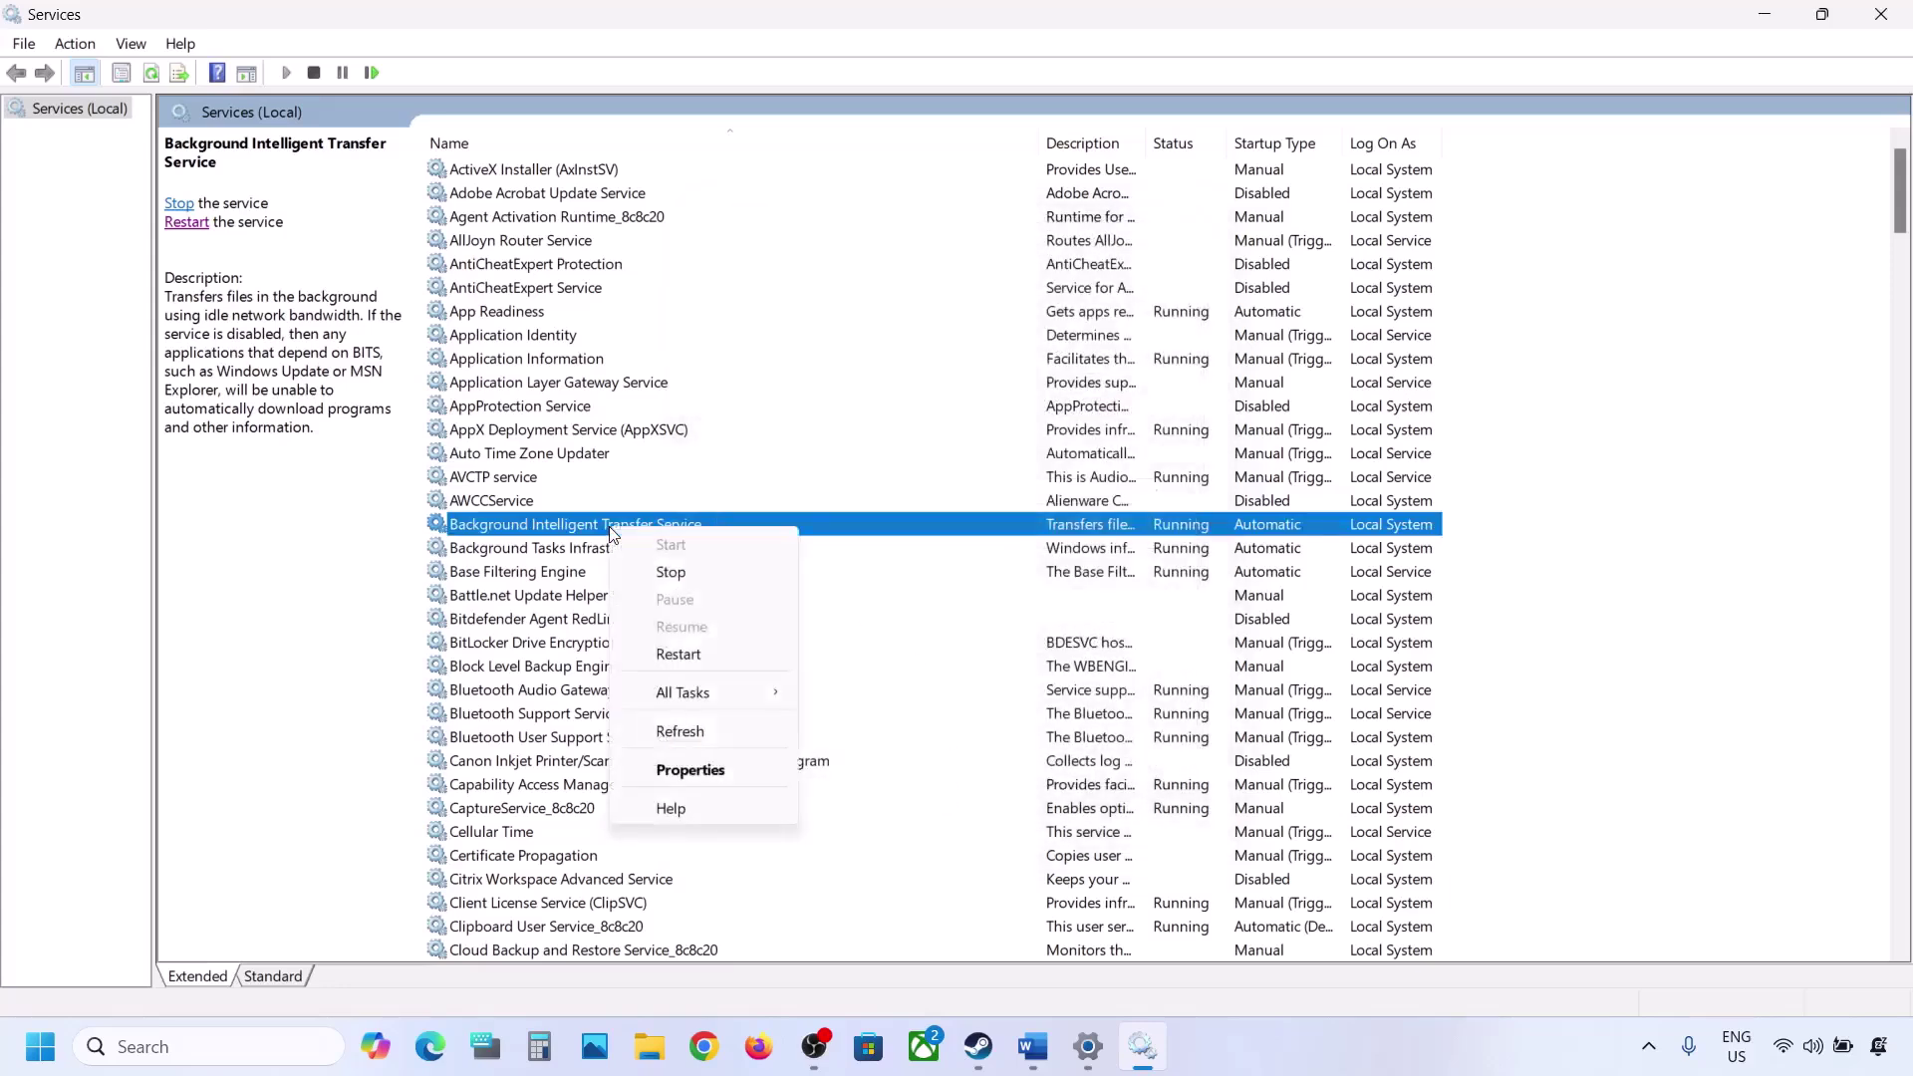
{"action": "left_click", "coordinate": [678, 655]}
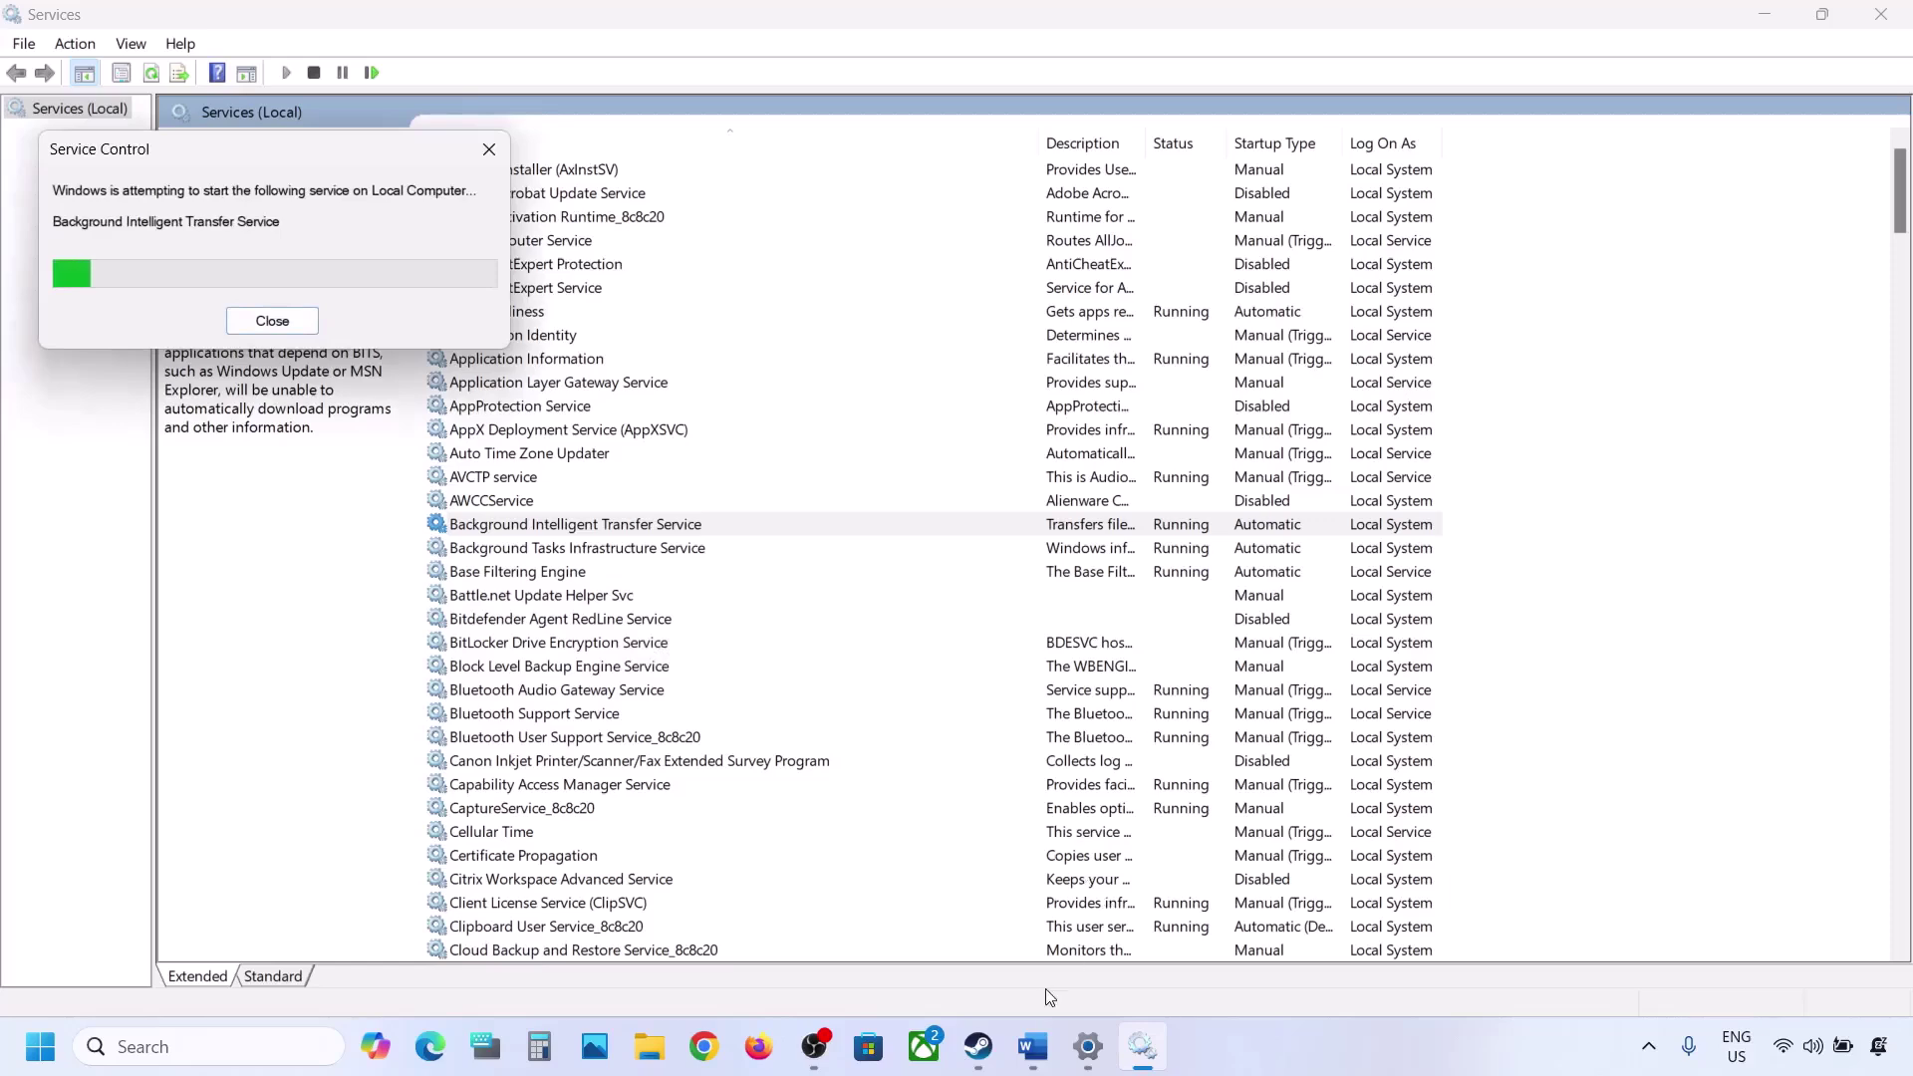
{"action": "mouse_move", "coordinate": [1034, 1054]}
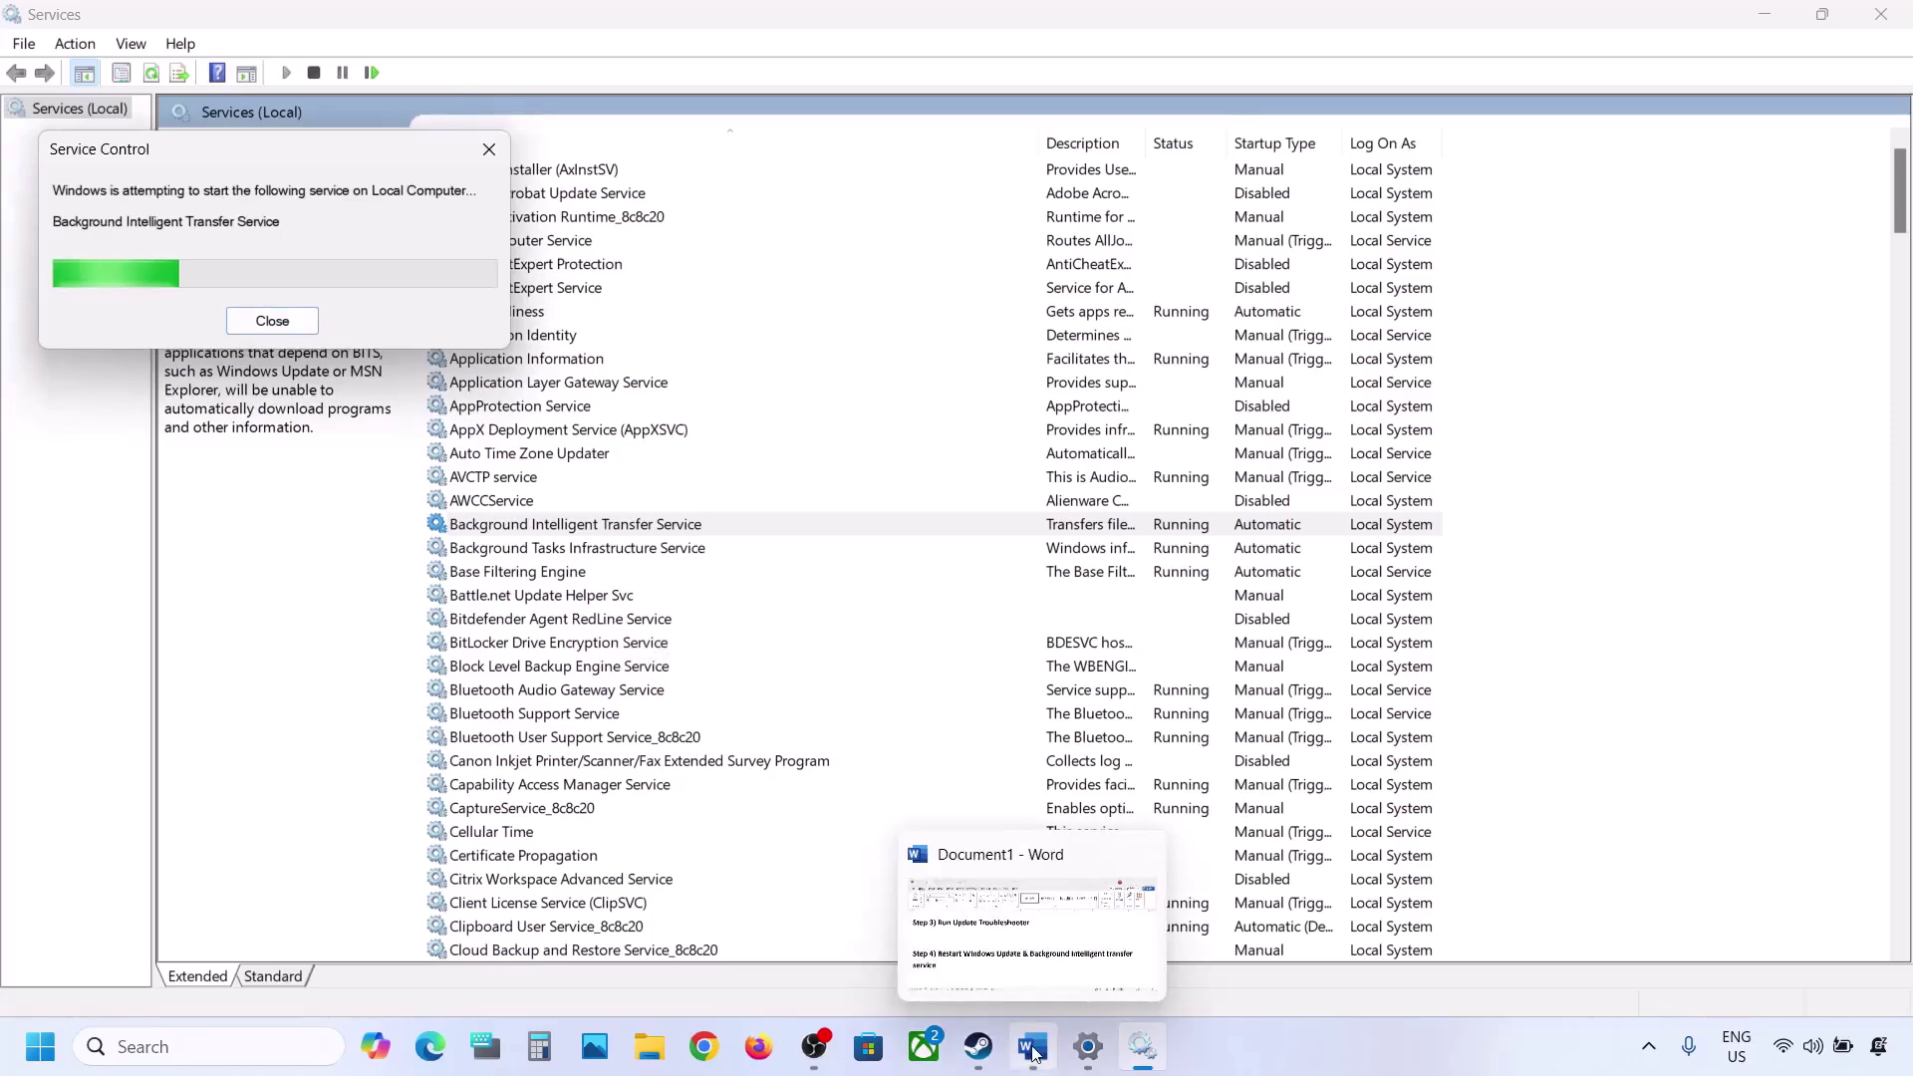
Step: Copy the Windows 11 download link from the Word notes
{"action": "left_click", "coordinate": [1034, 1053]}
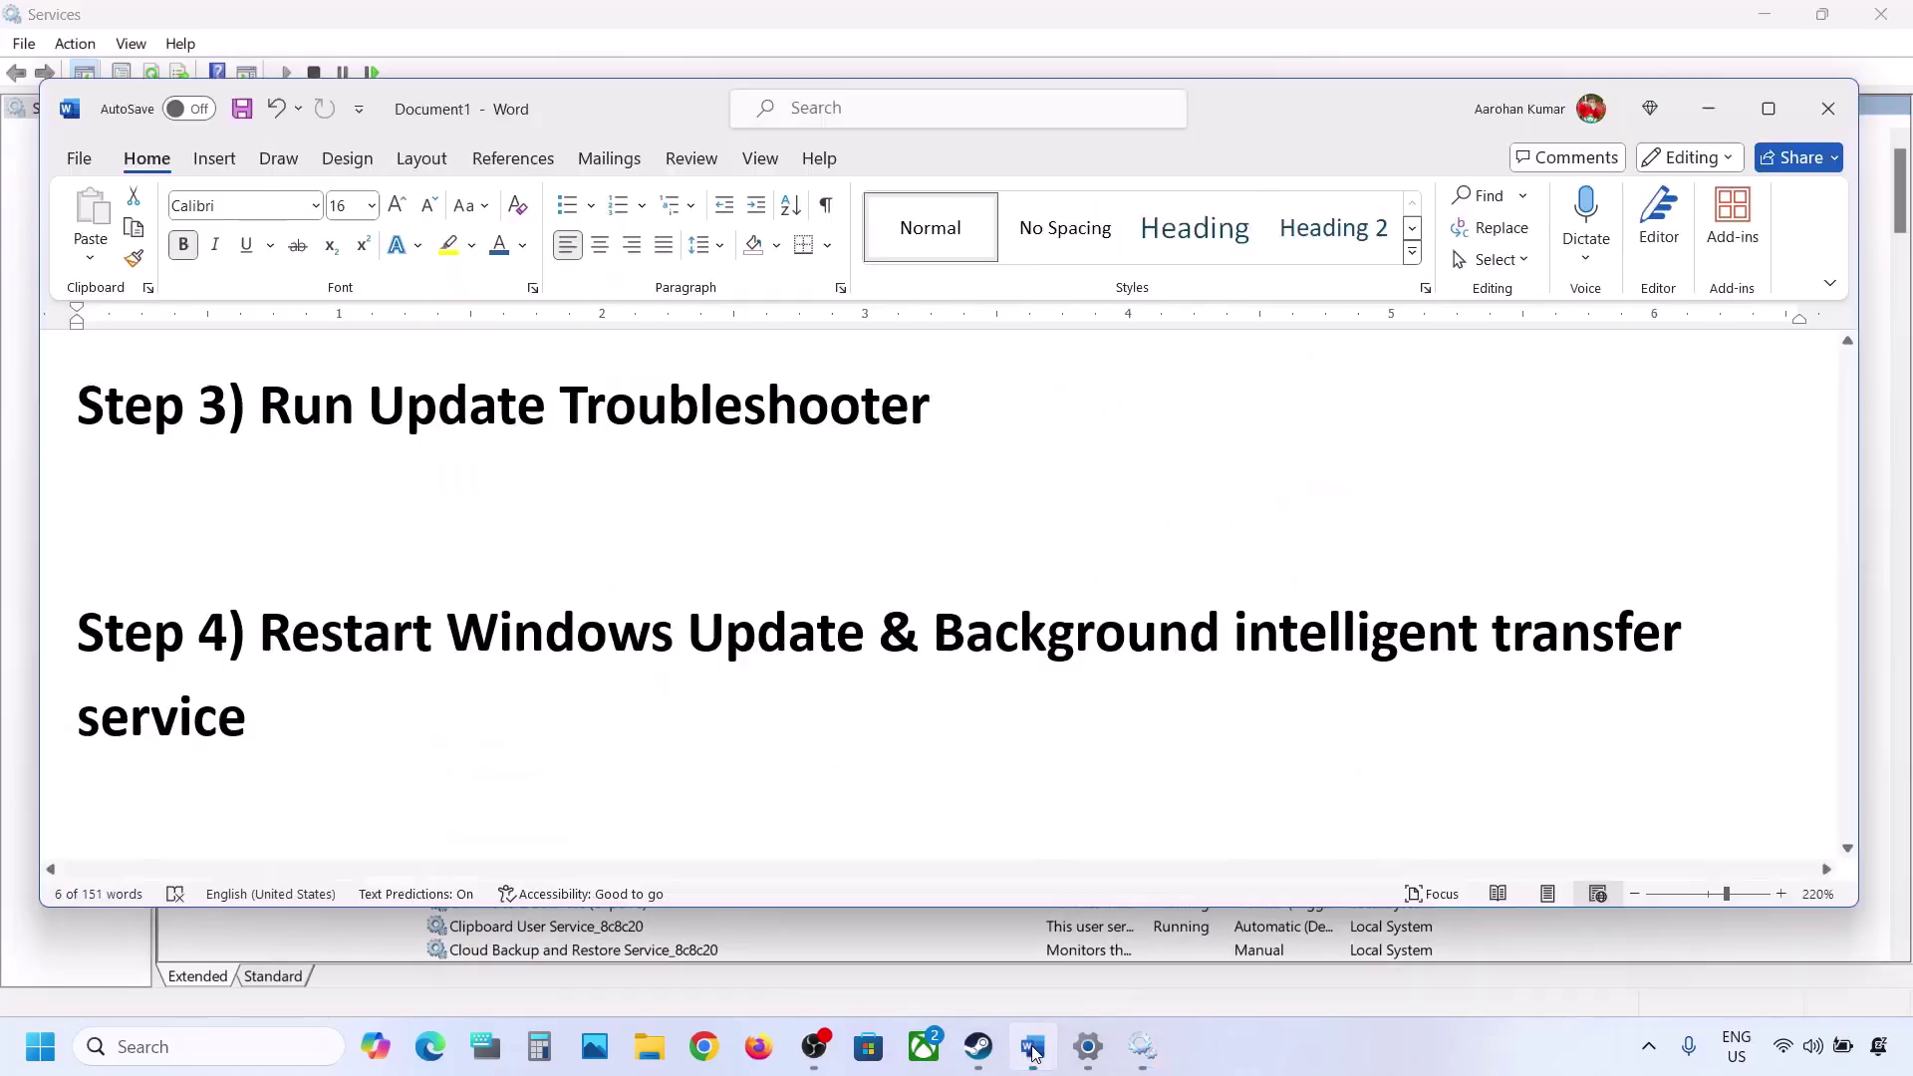
{"action": "scroll", "coordinate": [687, 774], "scroll_direction": "down", "scroll_amount": 2}
{"action": "scroll", "coordinate": [688, 774], "scroll_direction": "down", "scroll_amount": 1}
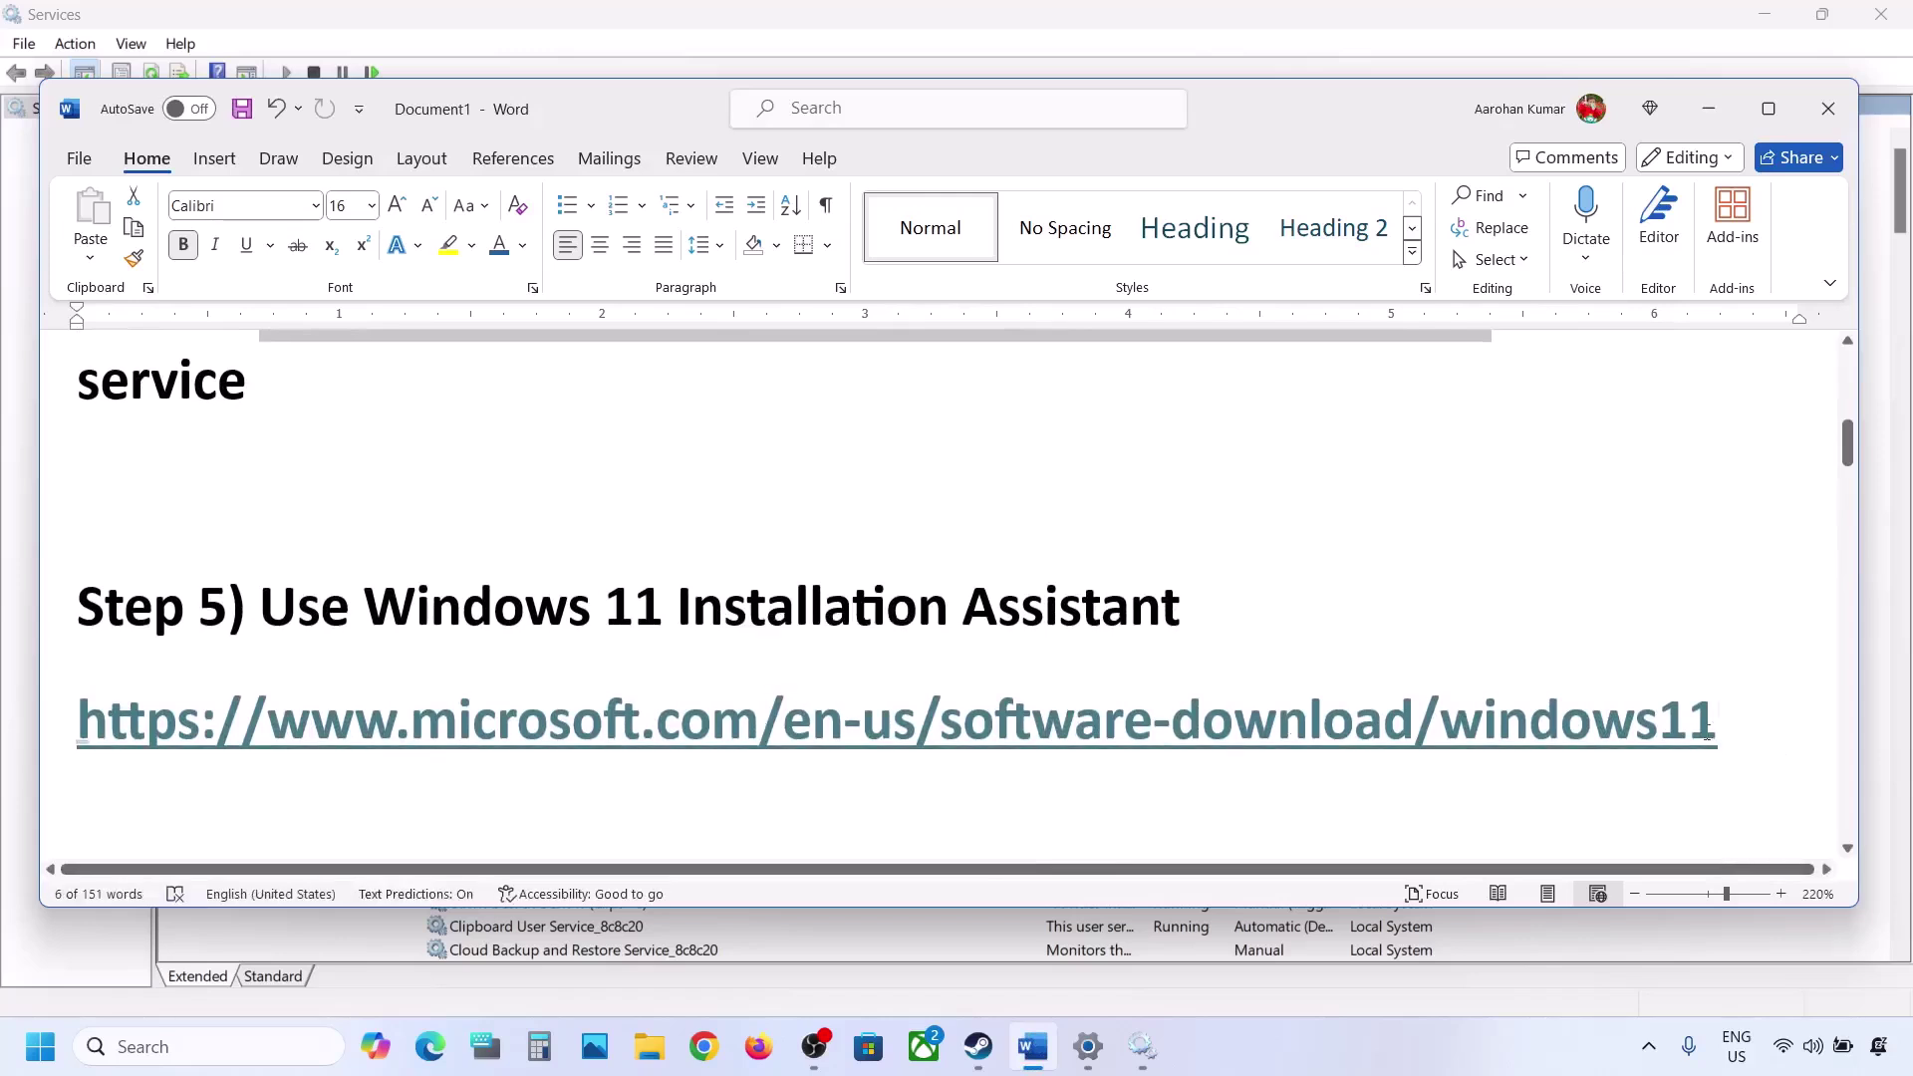
{"action": "left_click_drag", "start_coordinate": [1706, 734], "coordinate": [152, 750]}
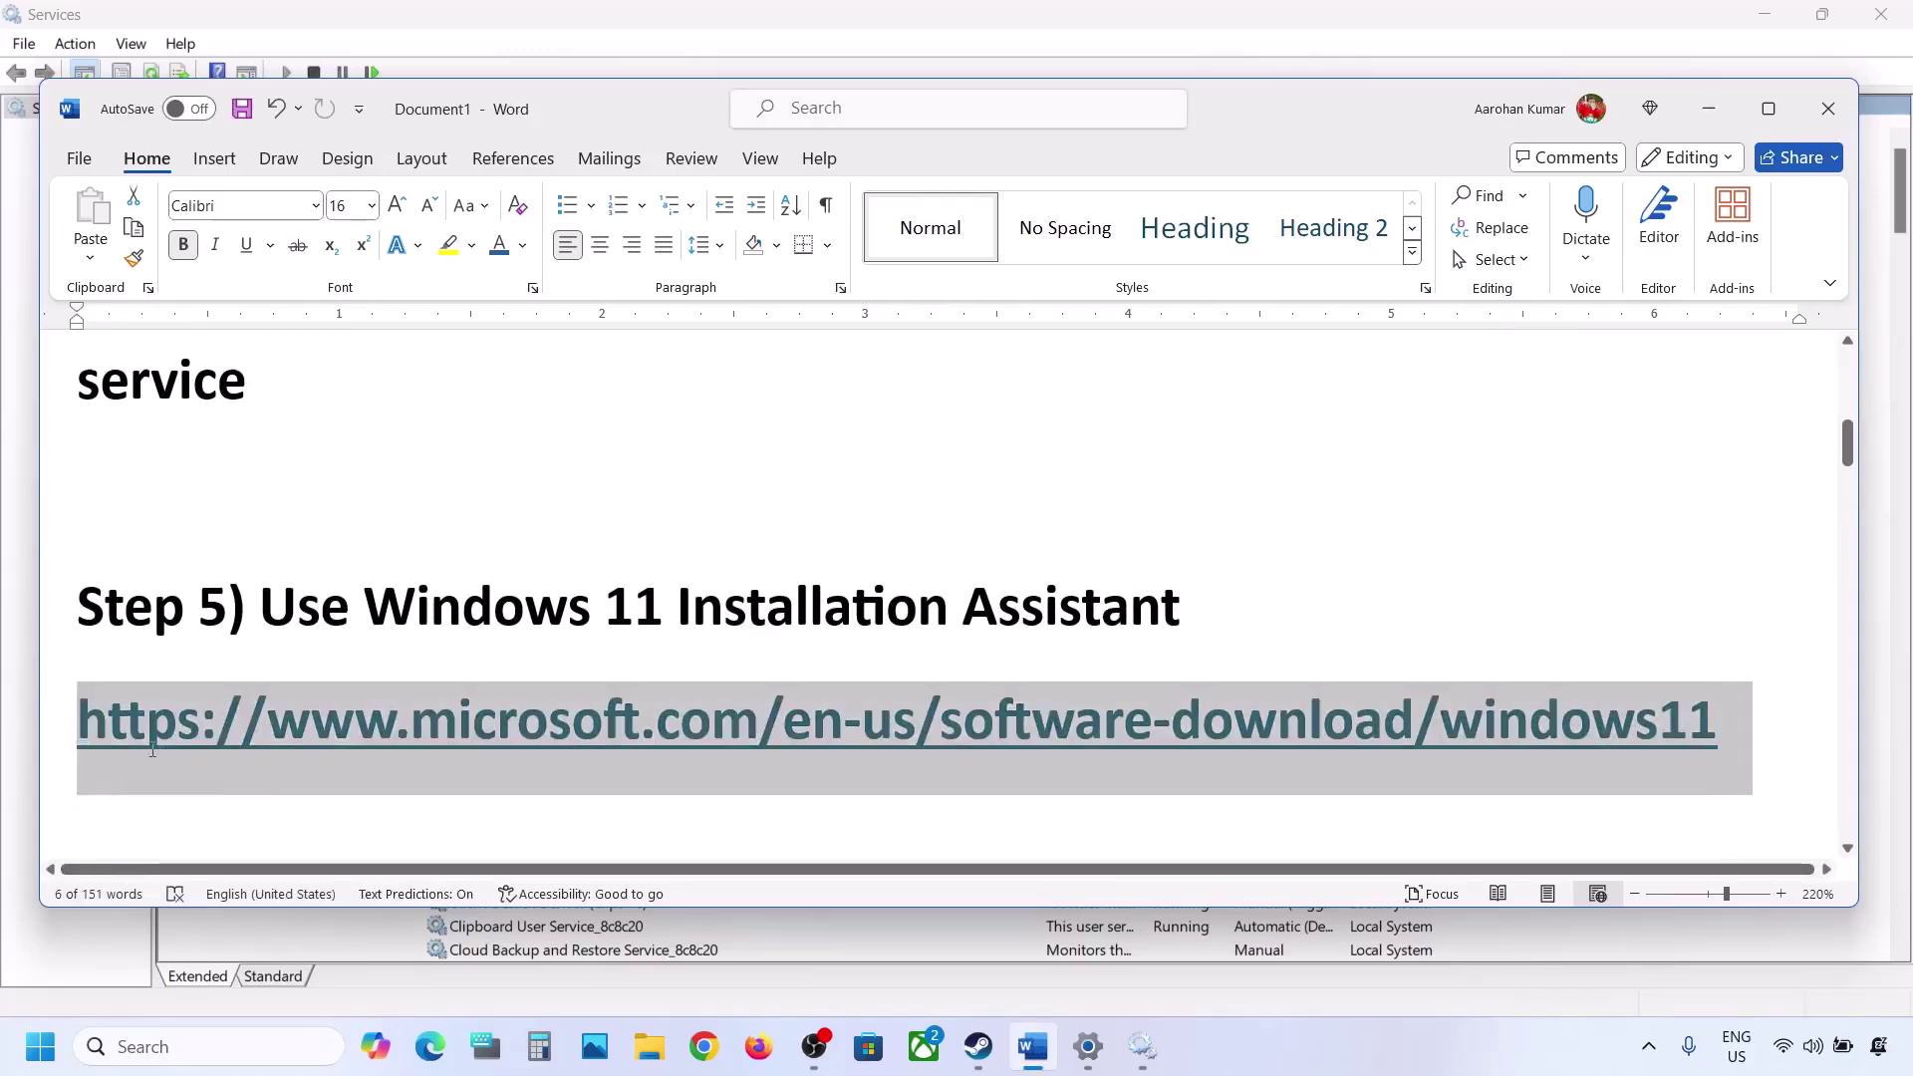
{"action": "right_click", "coordinate": [395, 703]}
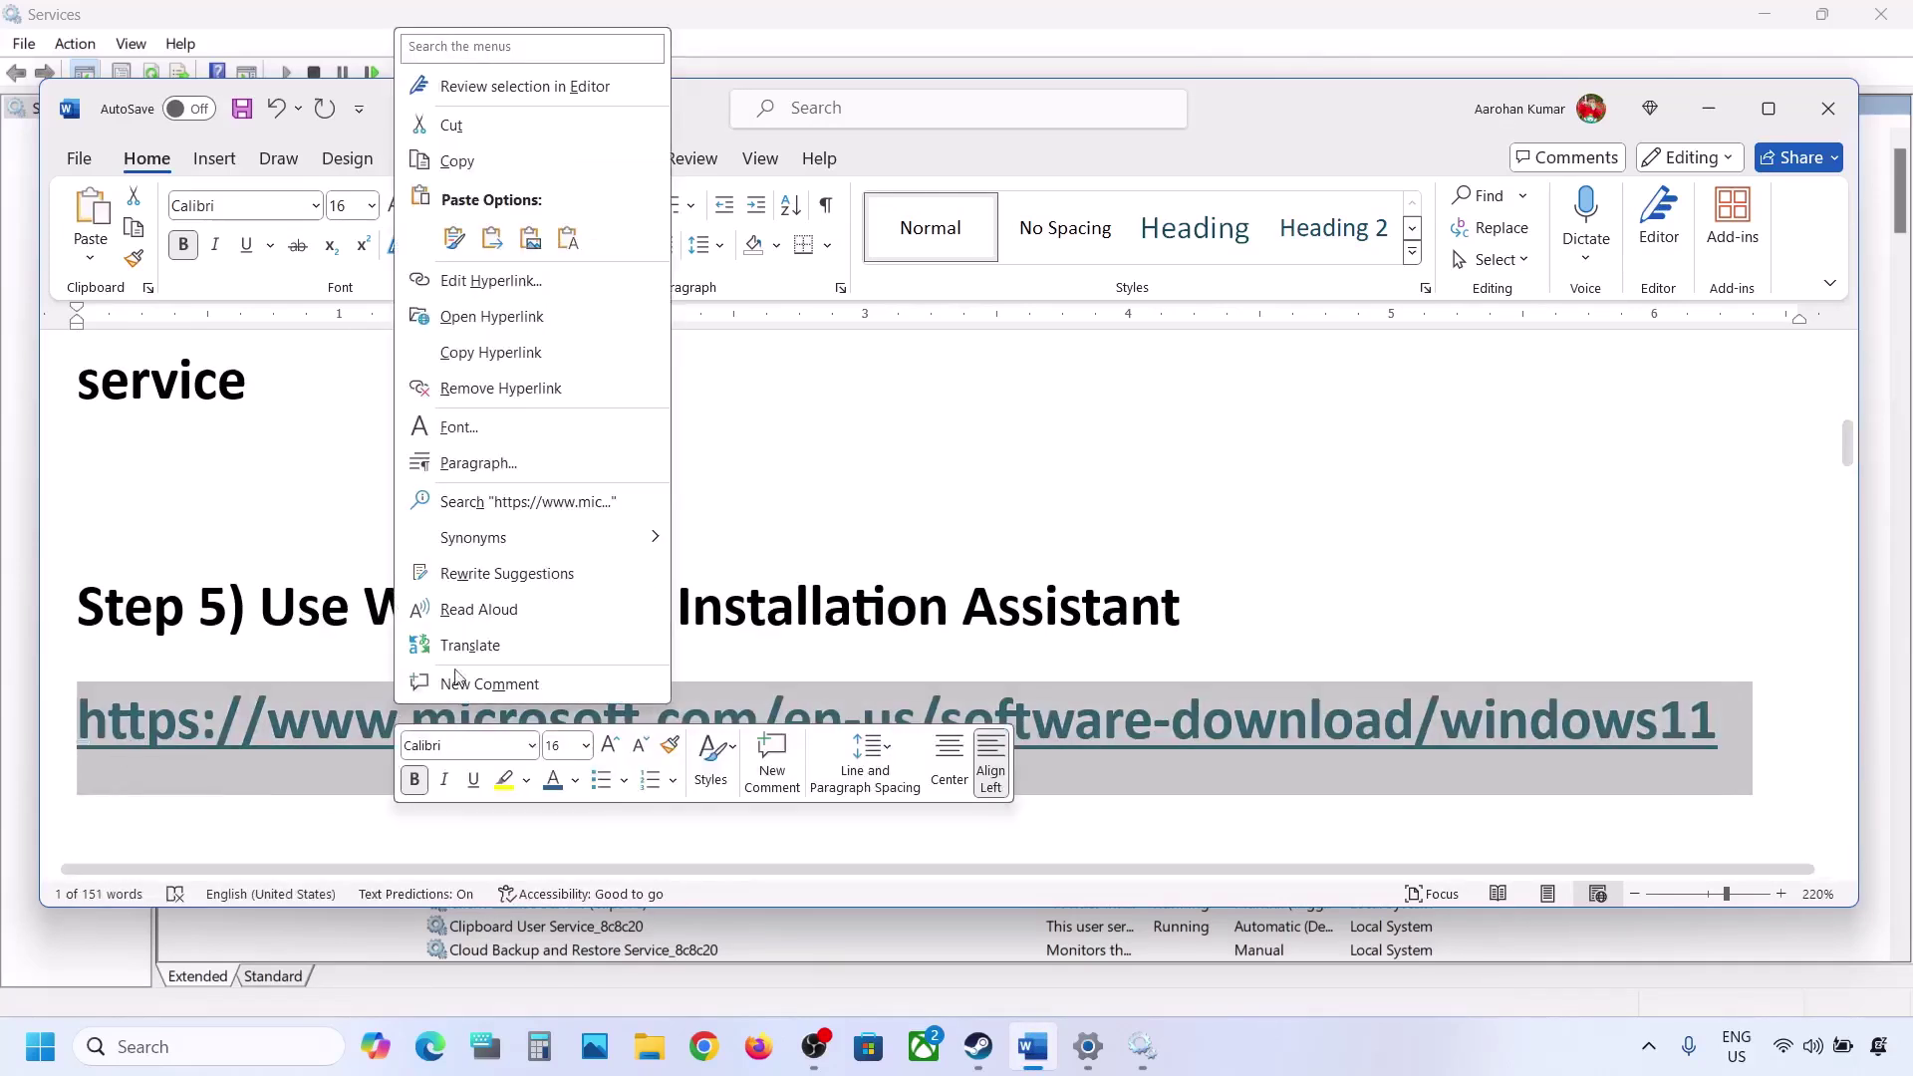
{"action": "left_click", "coordinate": [460, 162]}
Step: Open the link in Chrome, download the Windows 11 Installation Assistant, and launch it
{"action": "left_click", "coordinate": [702, 1040]}
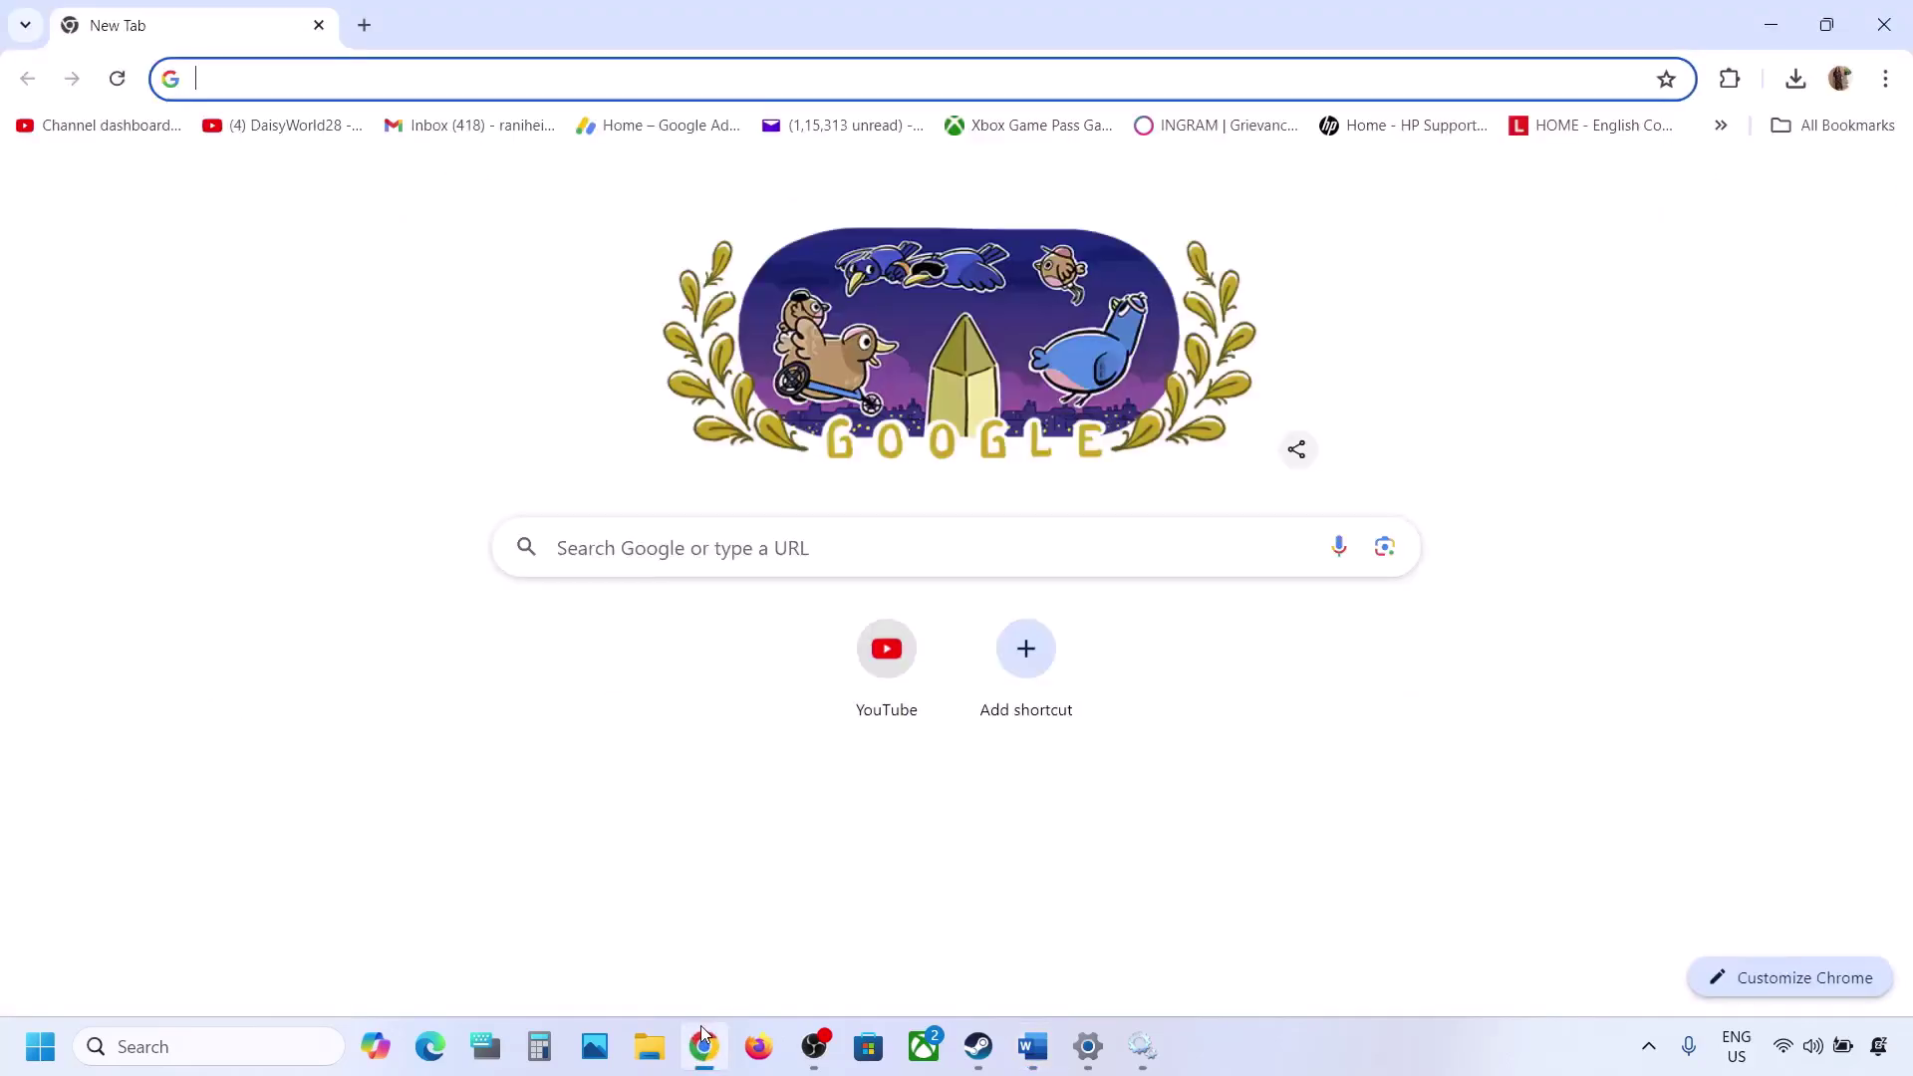
{"action": "key", "text": "ctrl+v"}
{"action": "key", "text": "Return"}
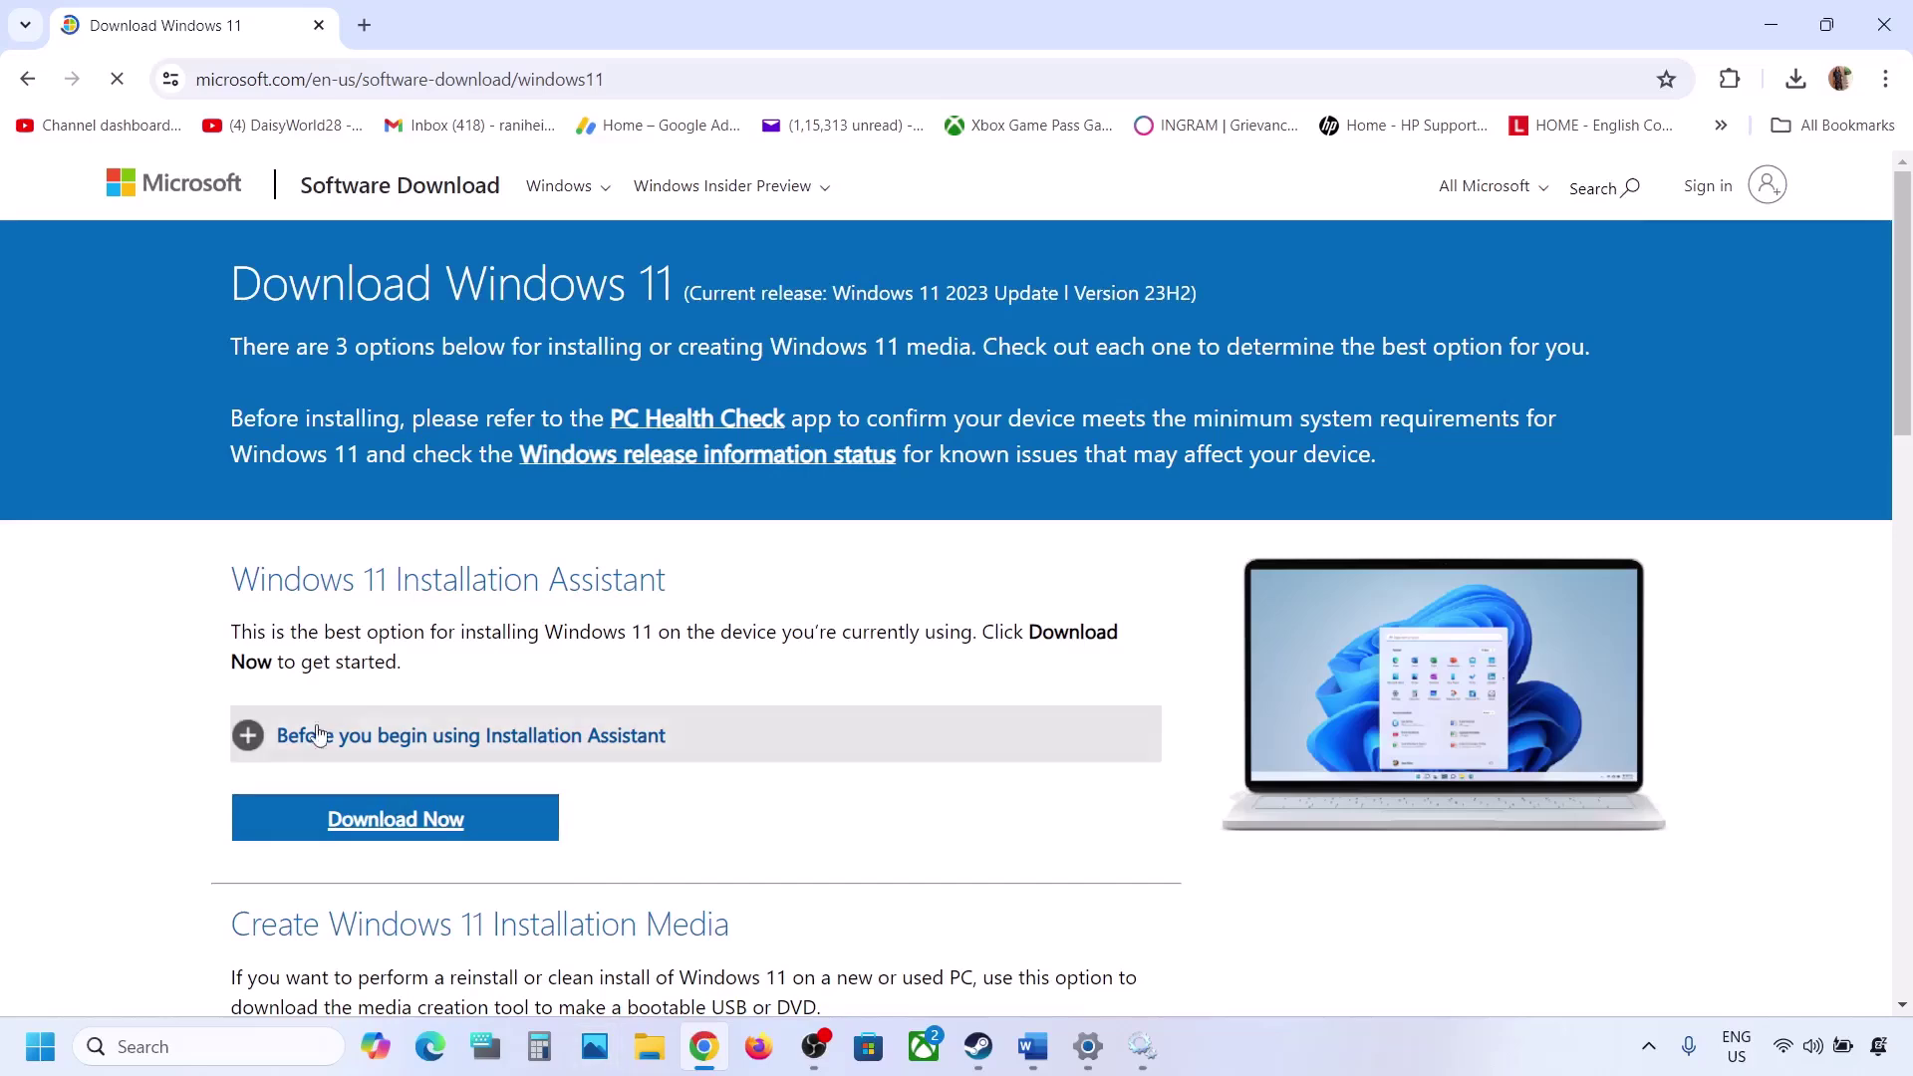
{"action": "left_click_drag", "start_coordinate": [235, 675], "coordinate": [730, 678]}
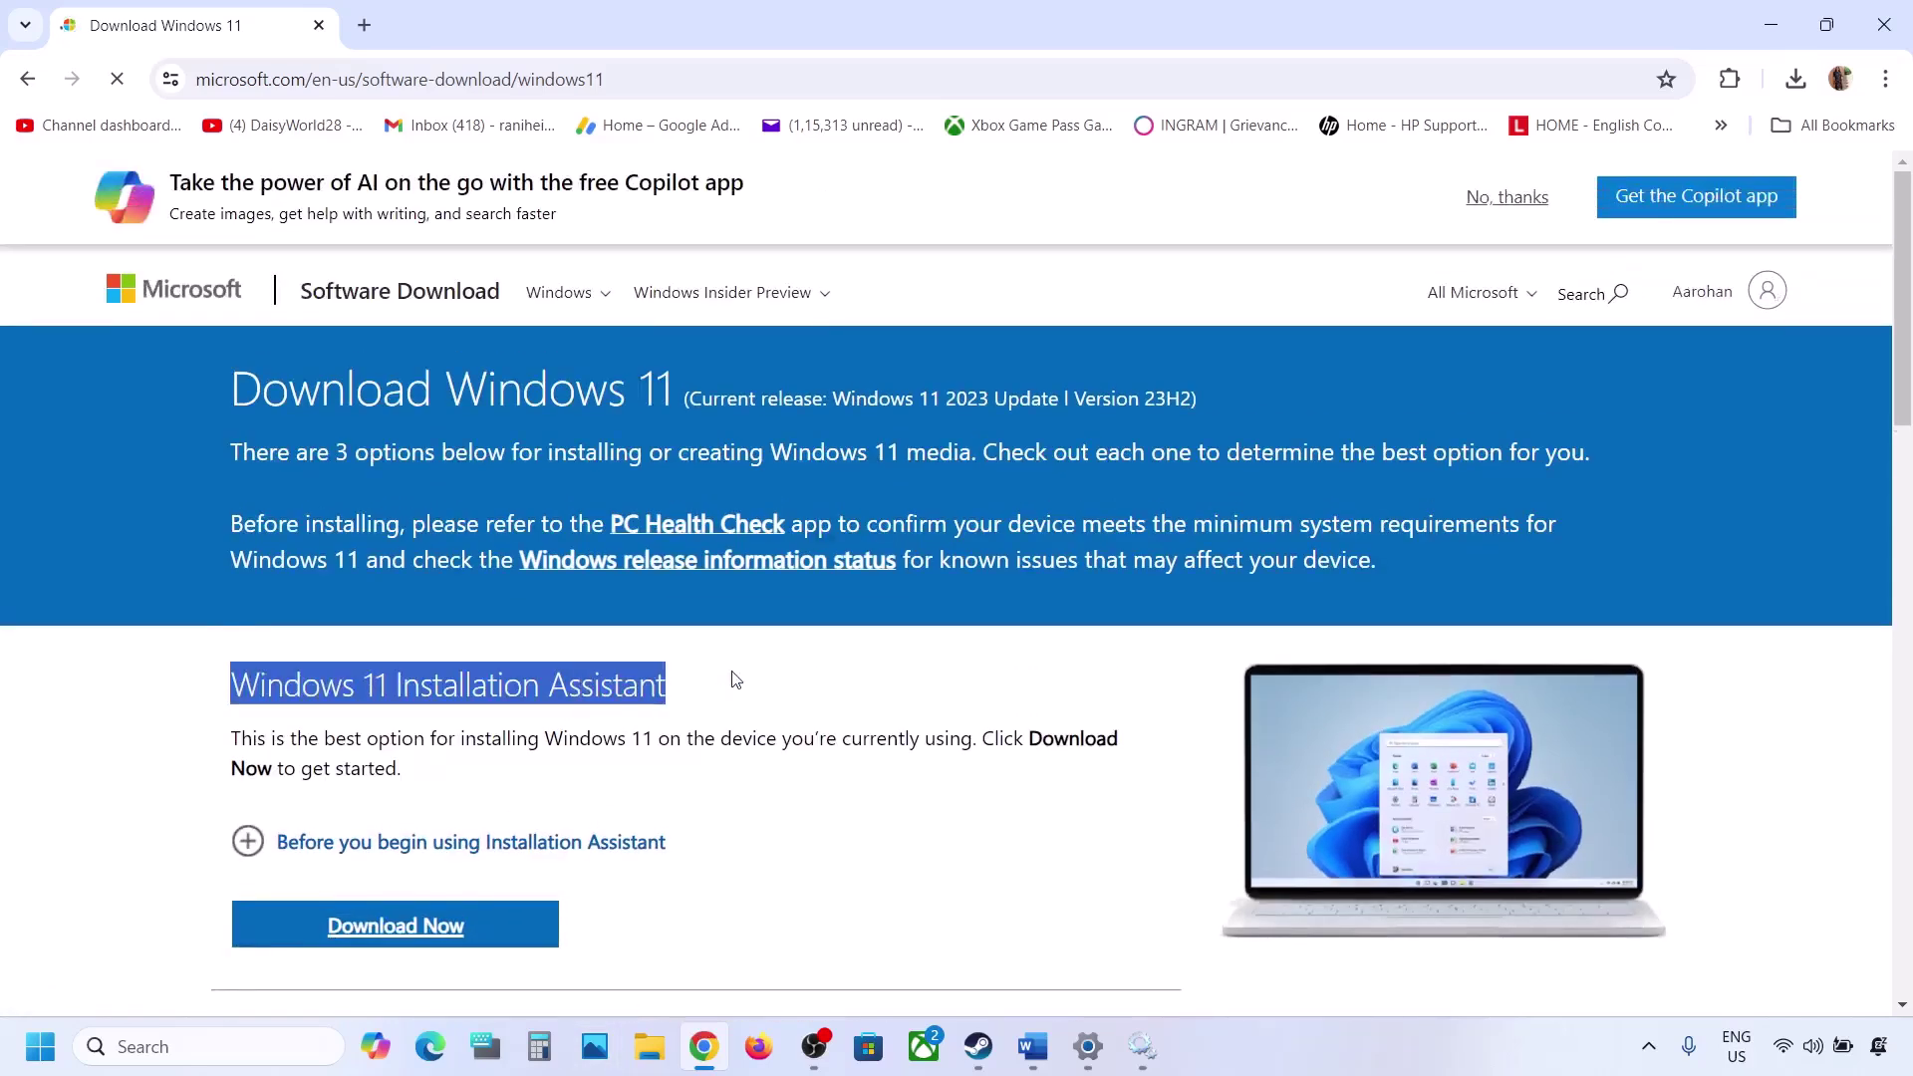
{"action": "scroll", "coordinate": [731, 676], "scroll_direction": "down", "scroll_amount": 3}
{"action": "left_click", "coordinate": [430, 590]}
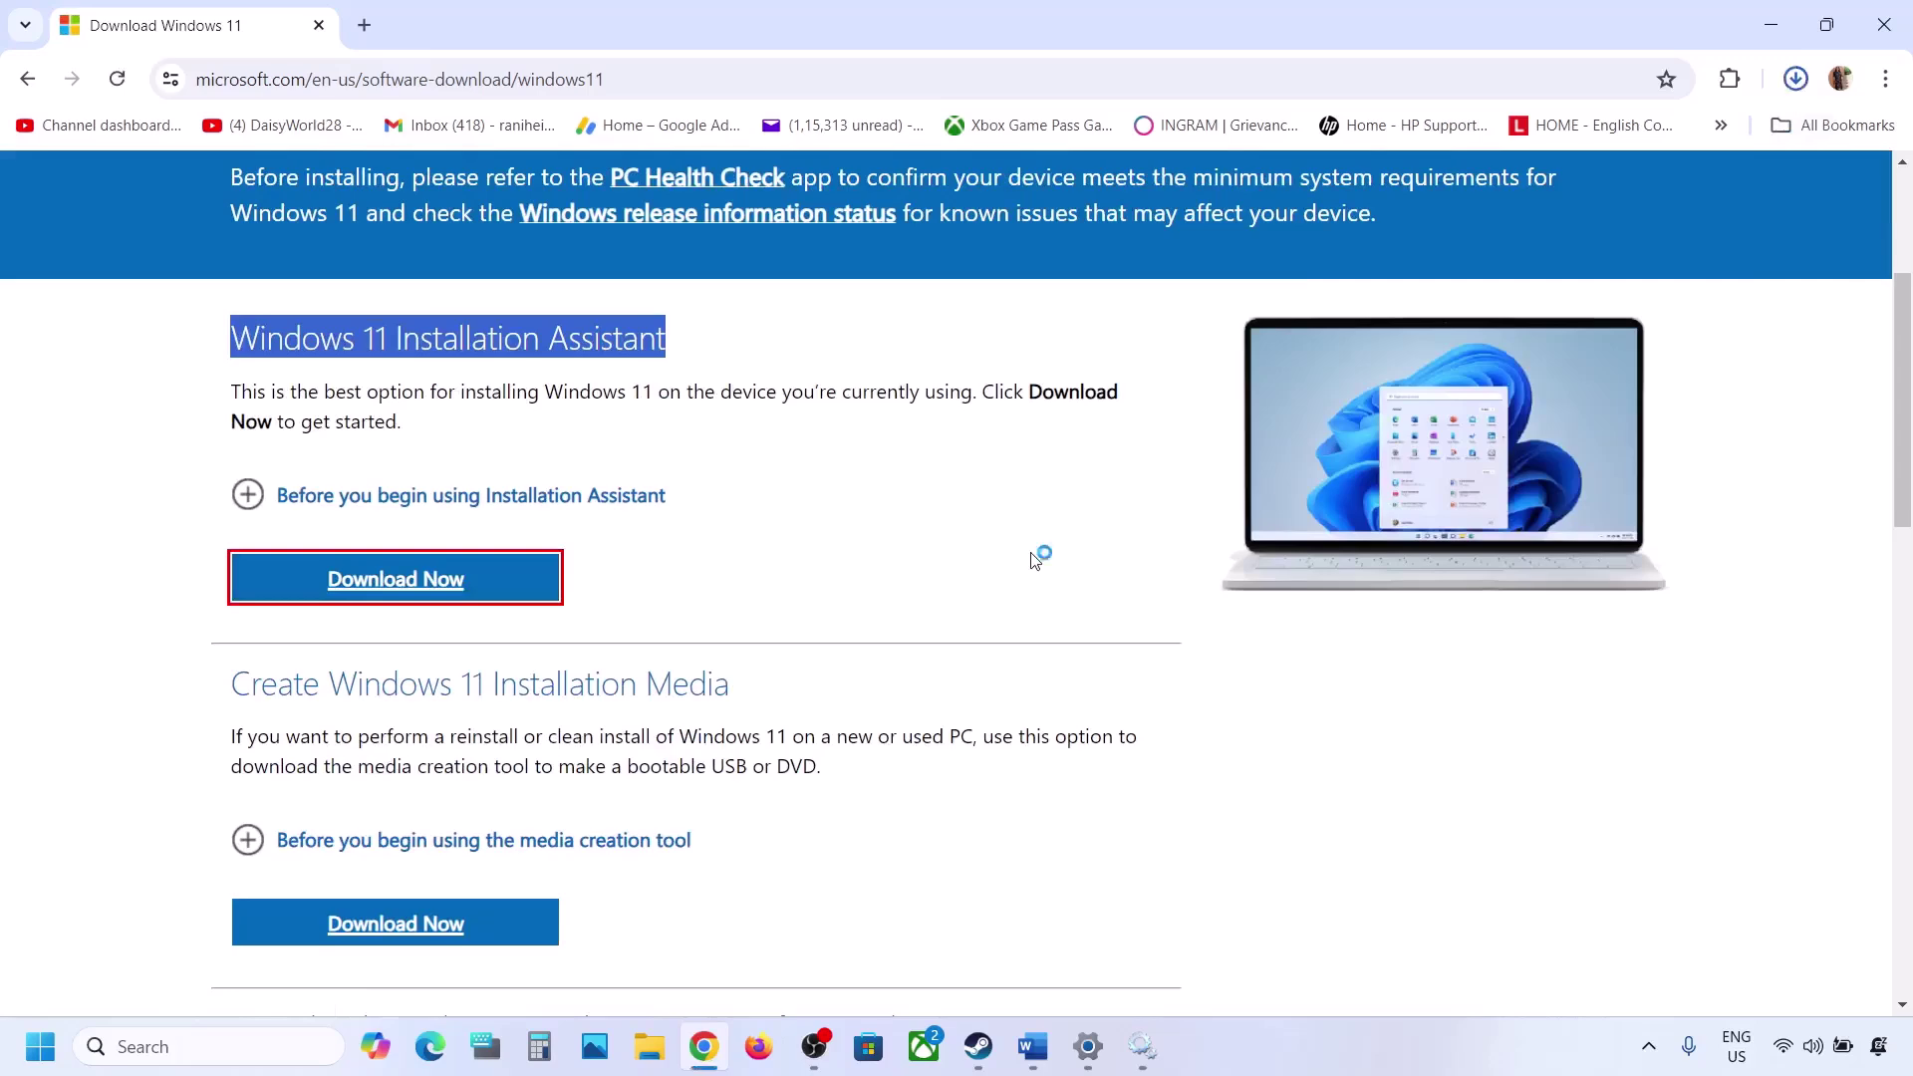
{"action": "left_click", "coordinate": [1546, 137]}
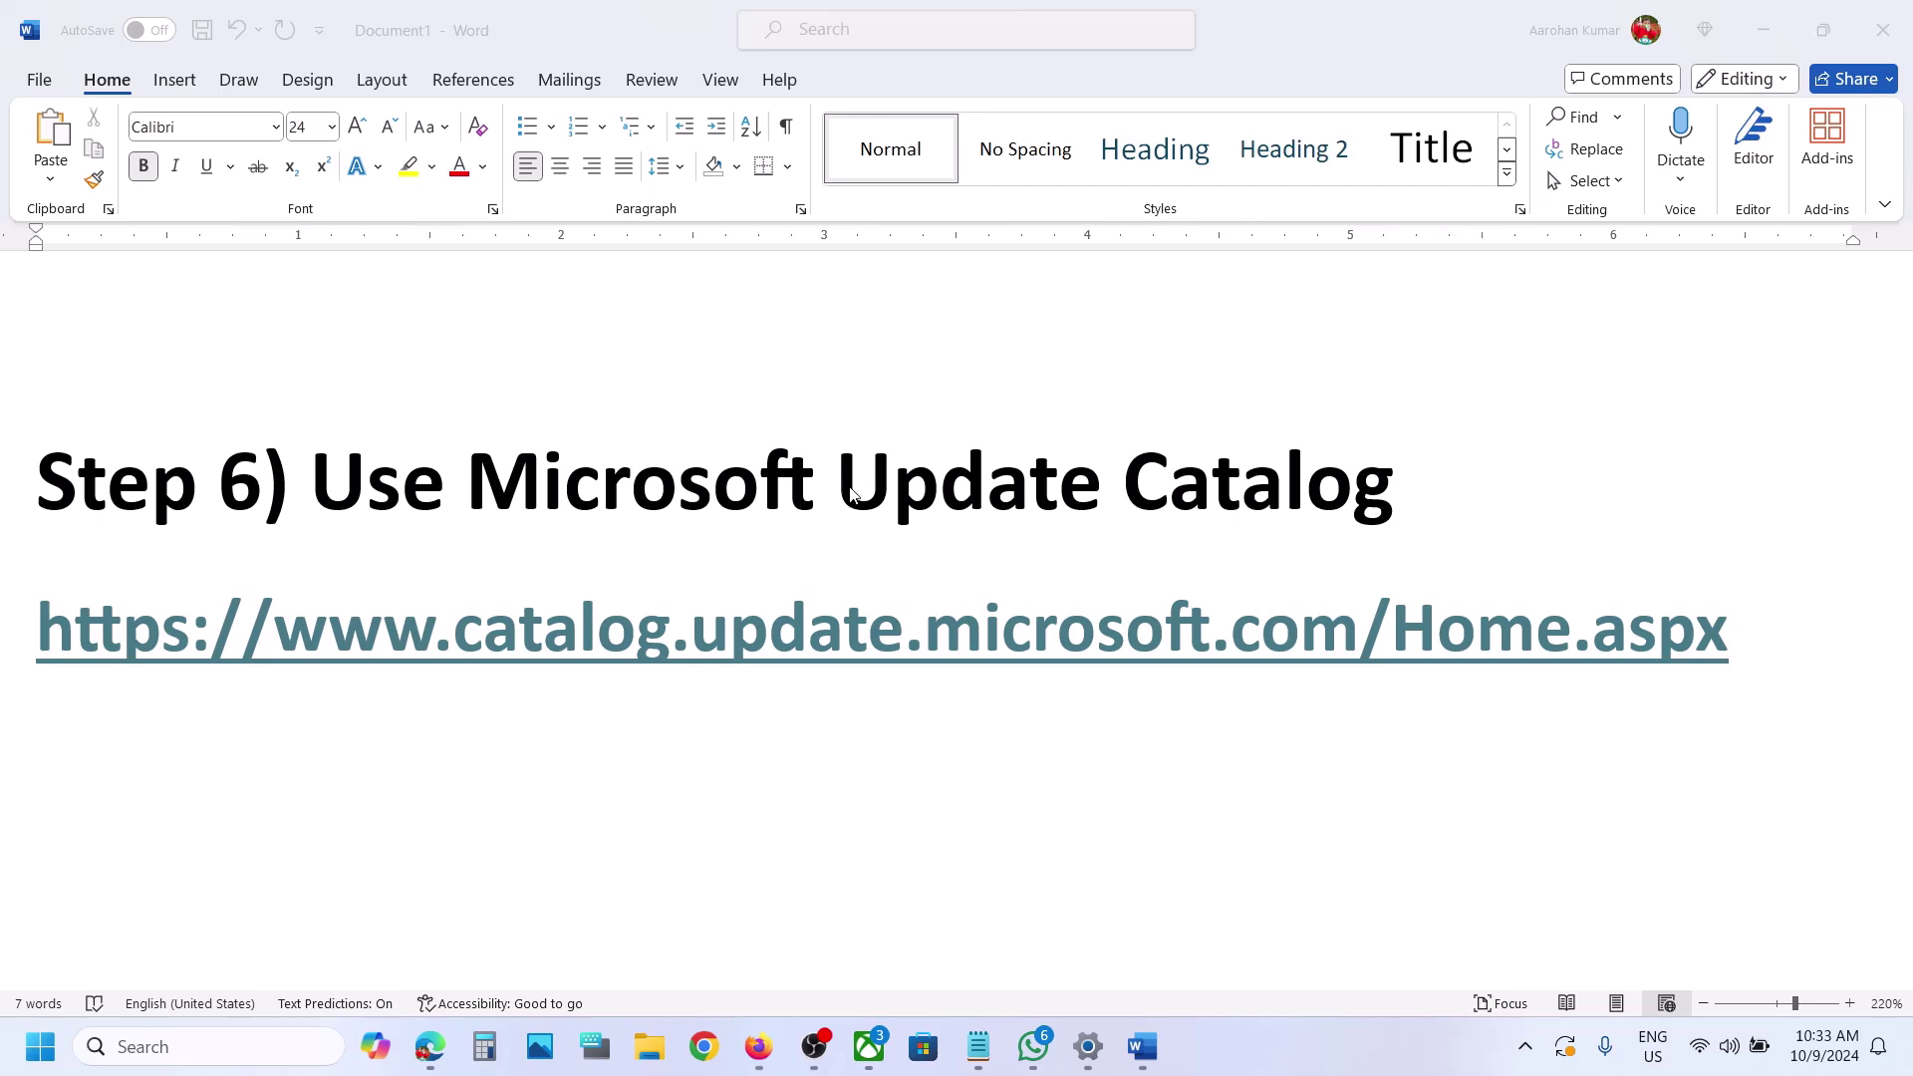
{"action": "left_click", "coordinate": [1769, 637]}
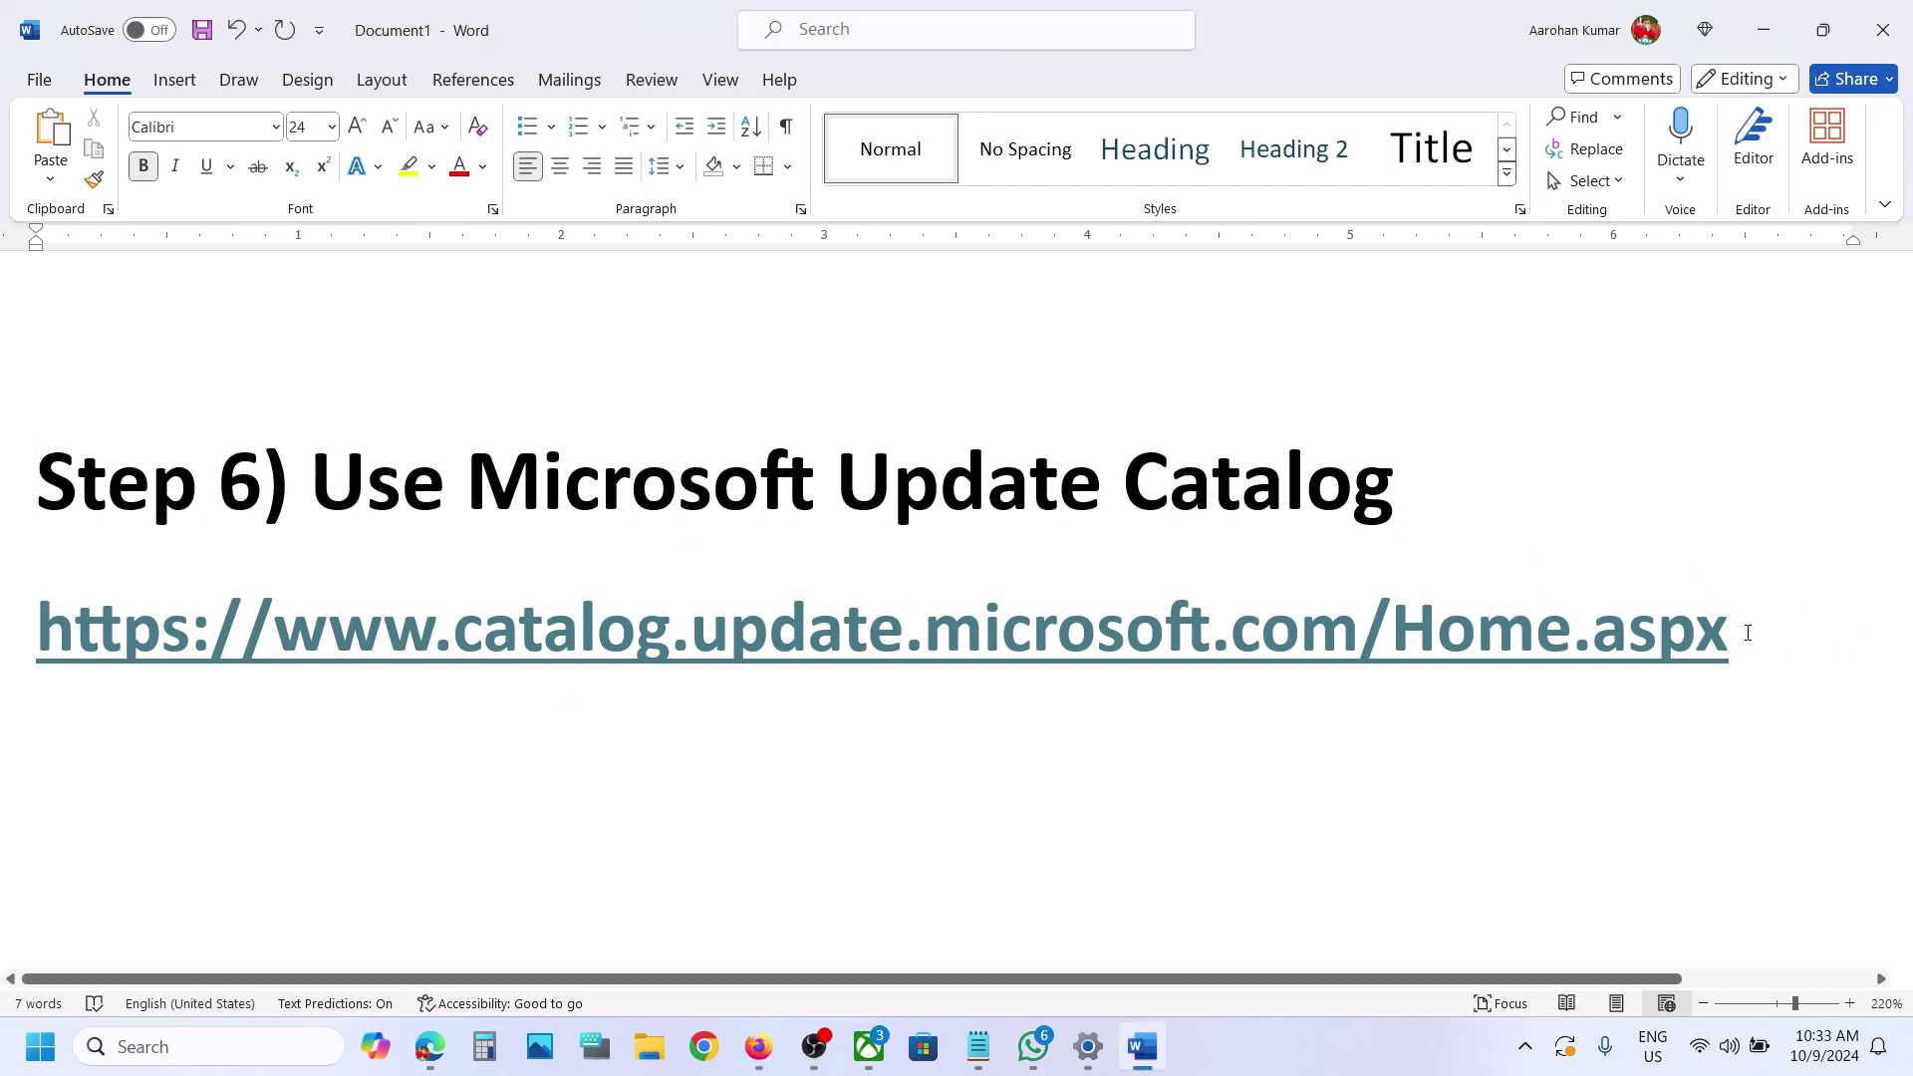
Step: Open the Microsoft Update Catalog link from Word in Chrome, then copy KB5044284 from Windows Update
{"action": "triple_click", "coordinate": [1743, 628]}
{"action": "key", "text": "ctrl+c"}
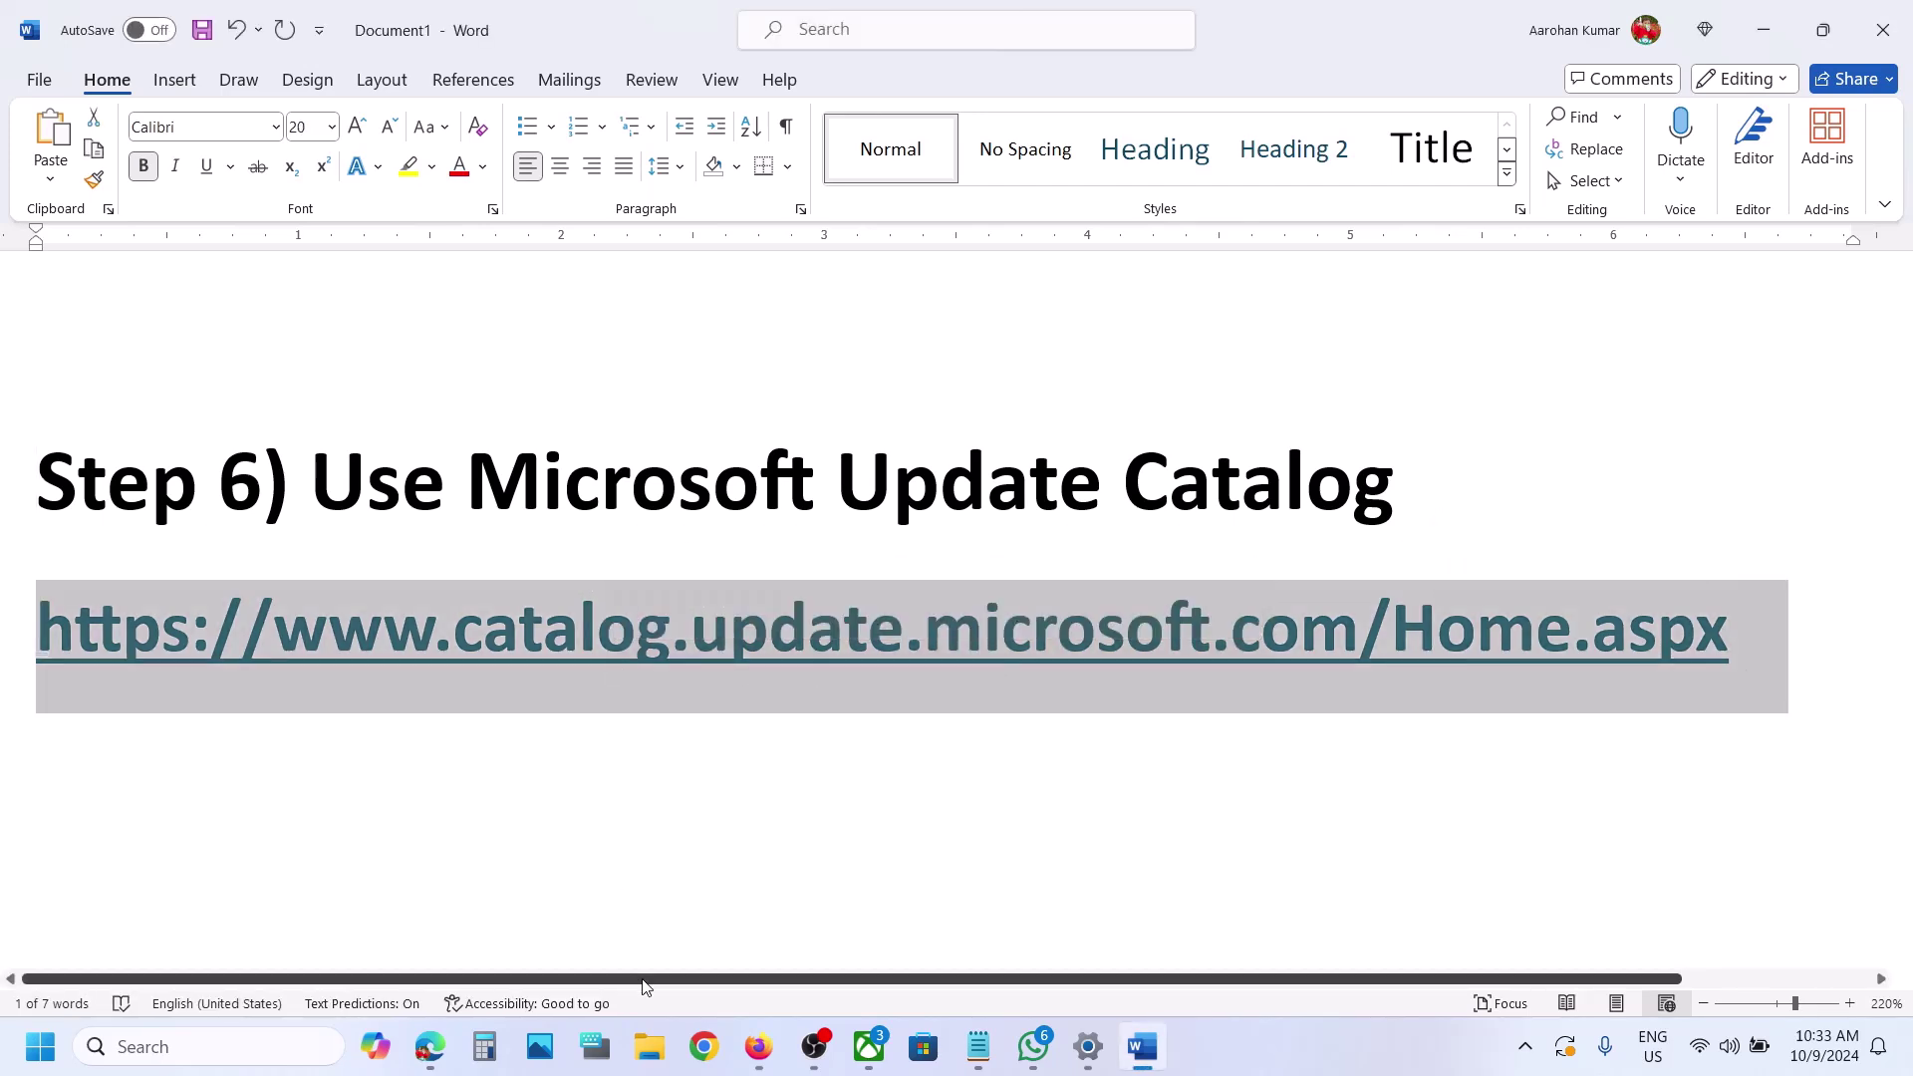
{"action": "left_click", "coordinate": [704, 1046]}
{"action": "key", "text": "ctrl+v"}
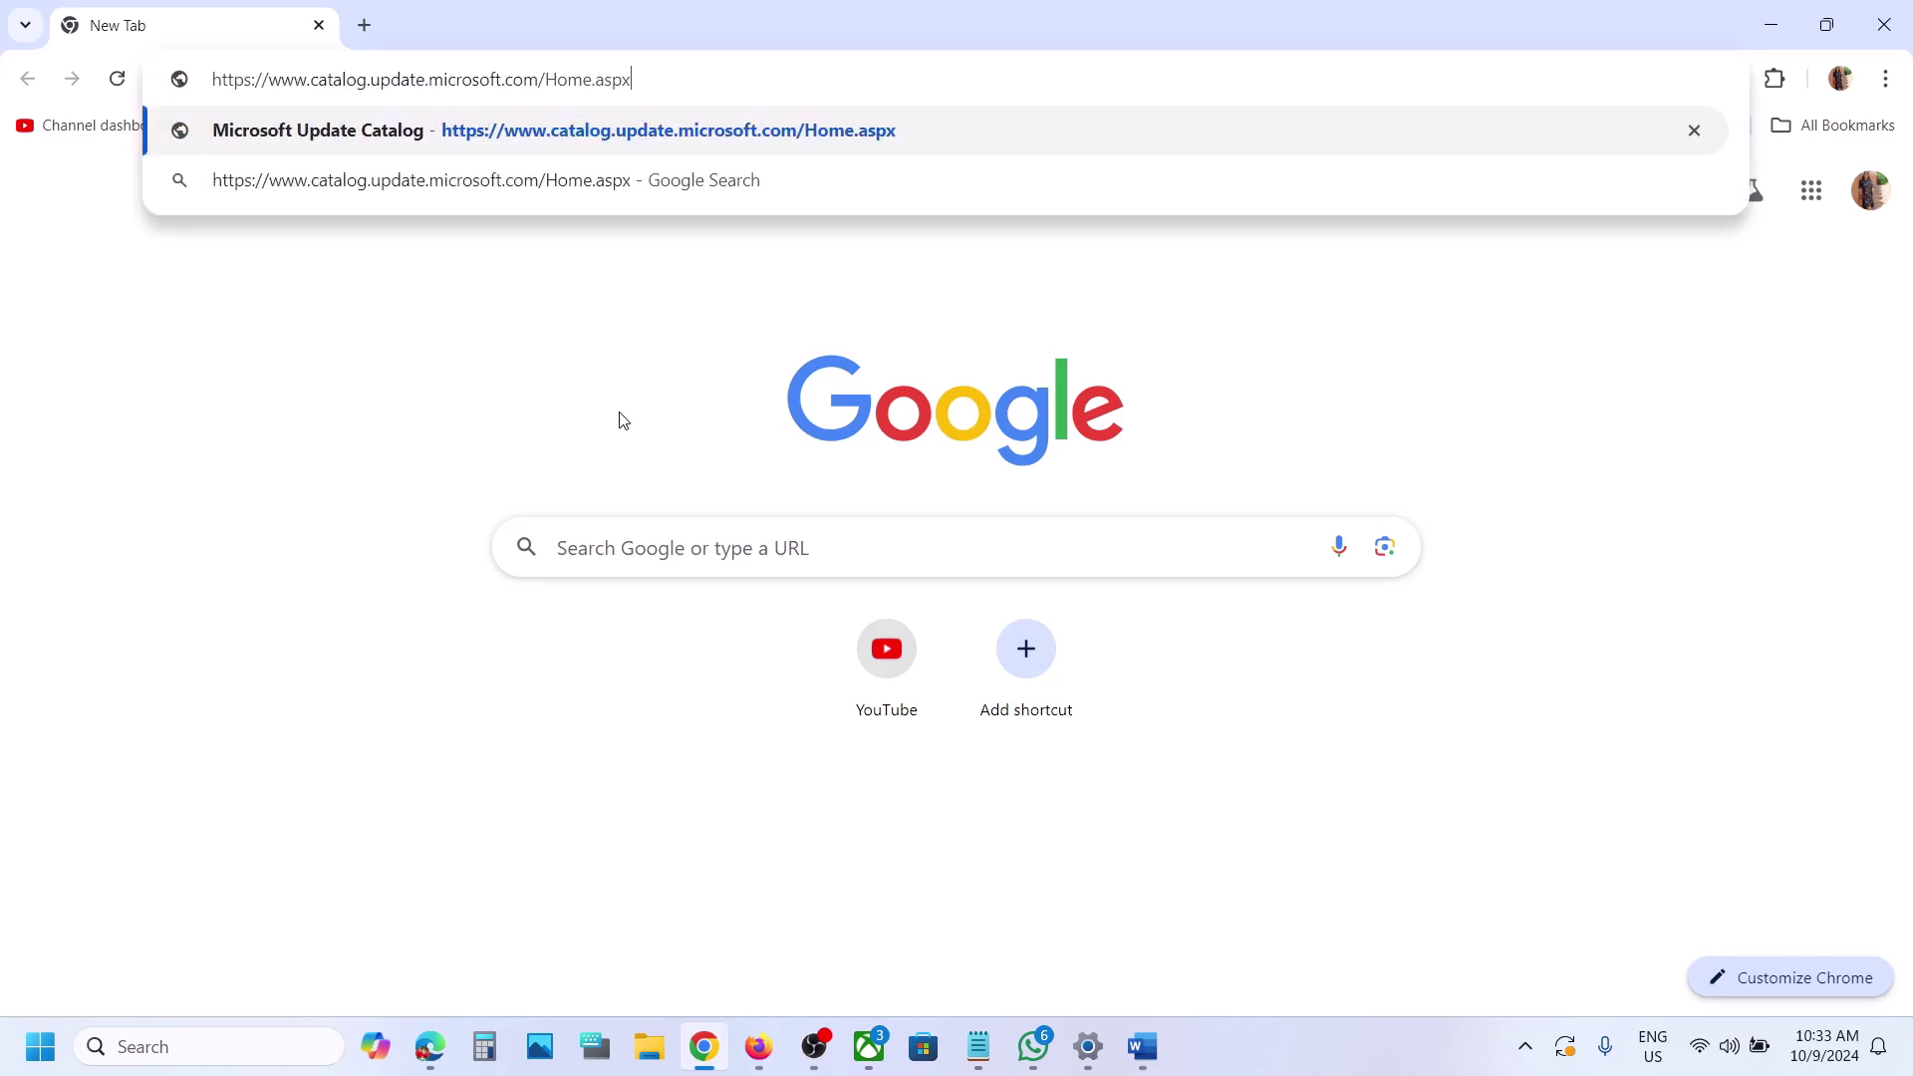
{"action": "key", "text": "Return"}
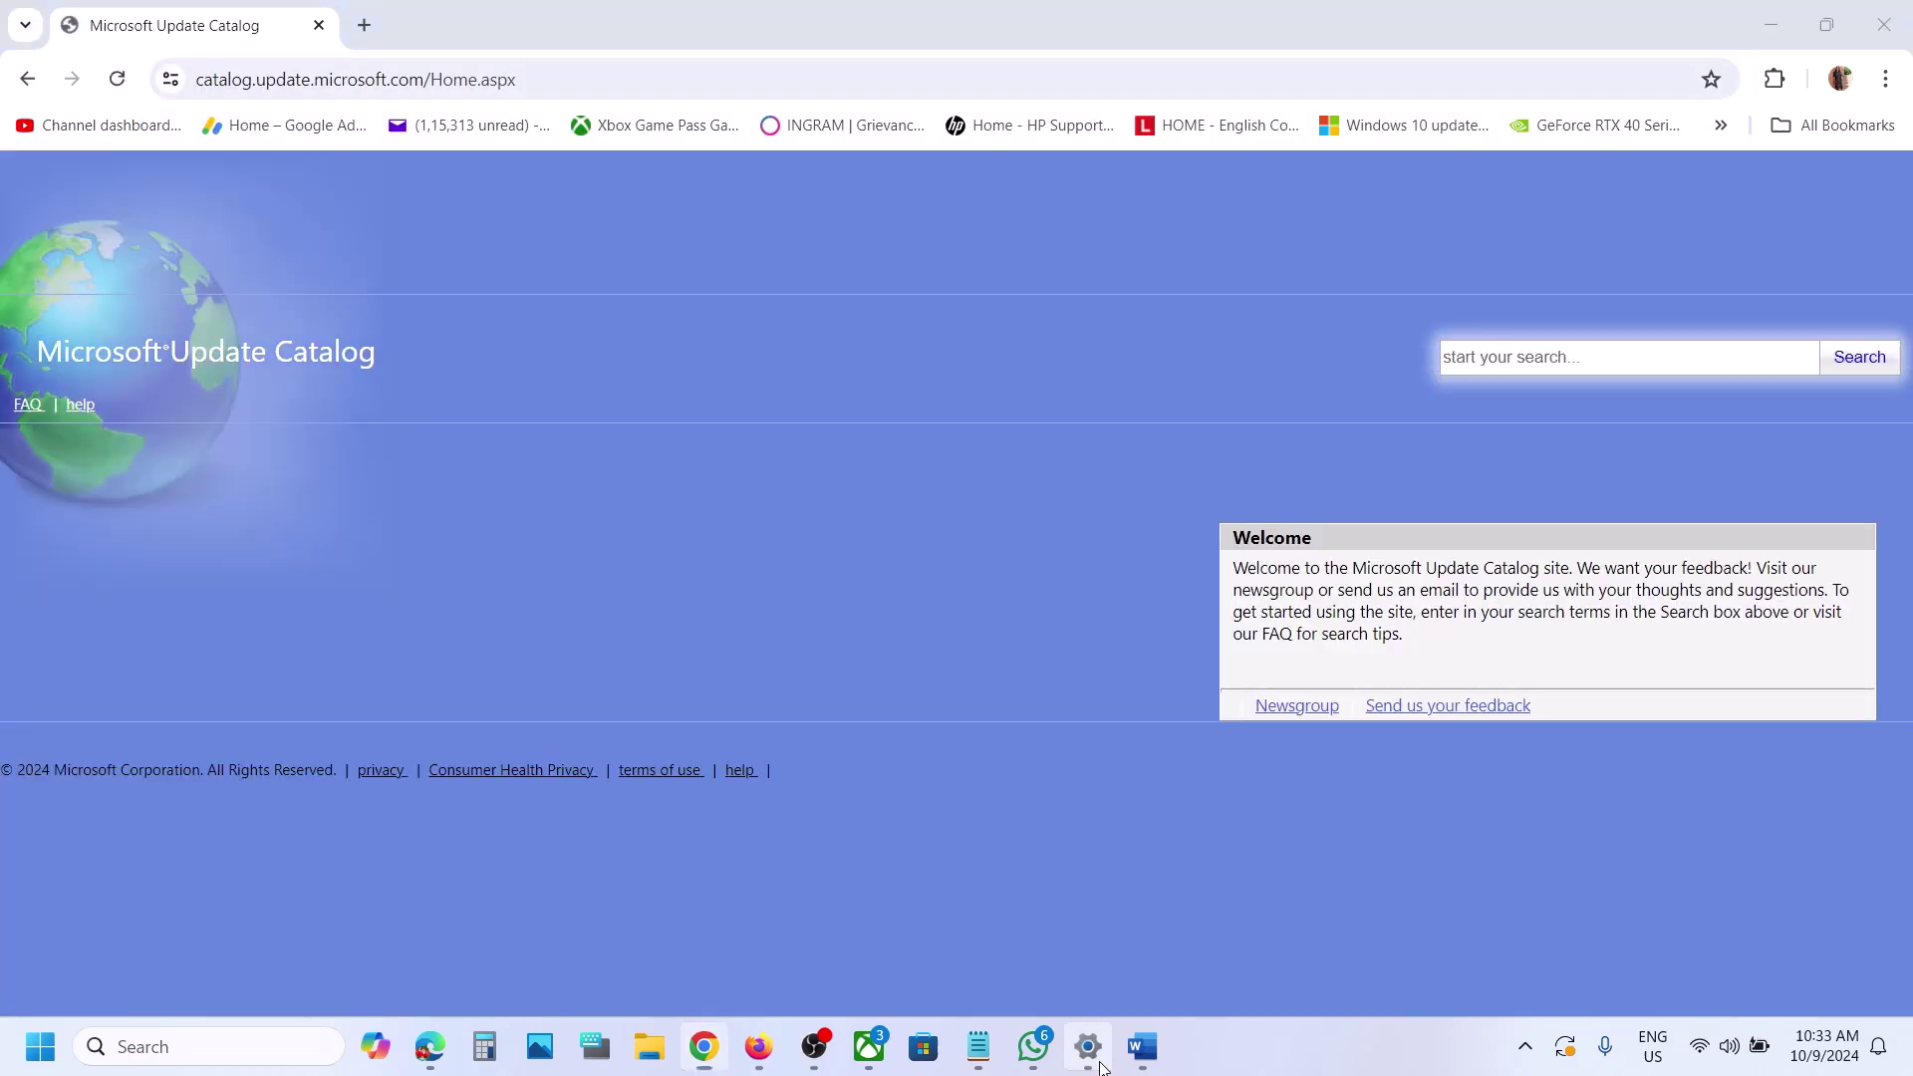
{"action": "left_click", "coordinate": [1088, 1045]}
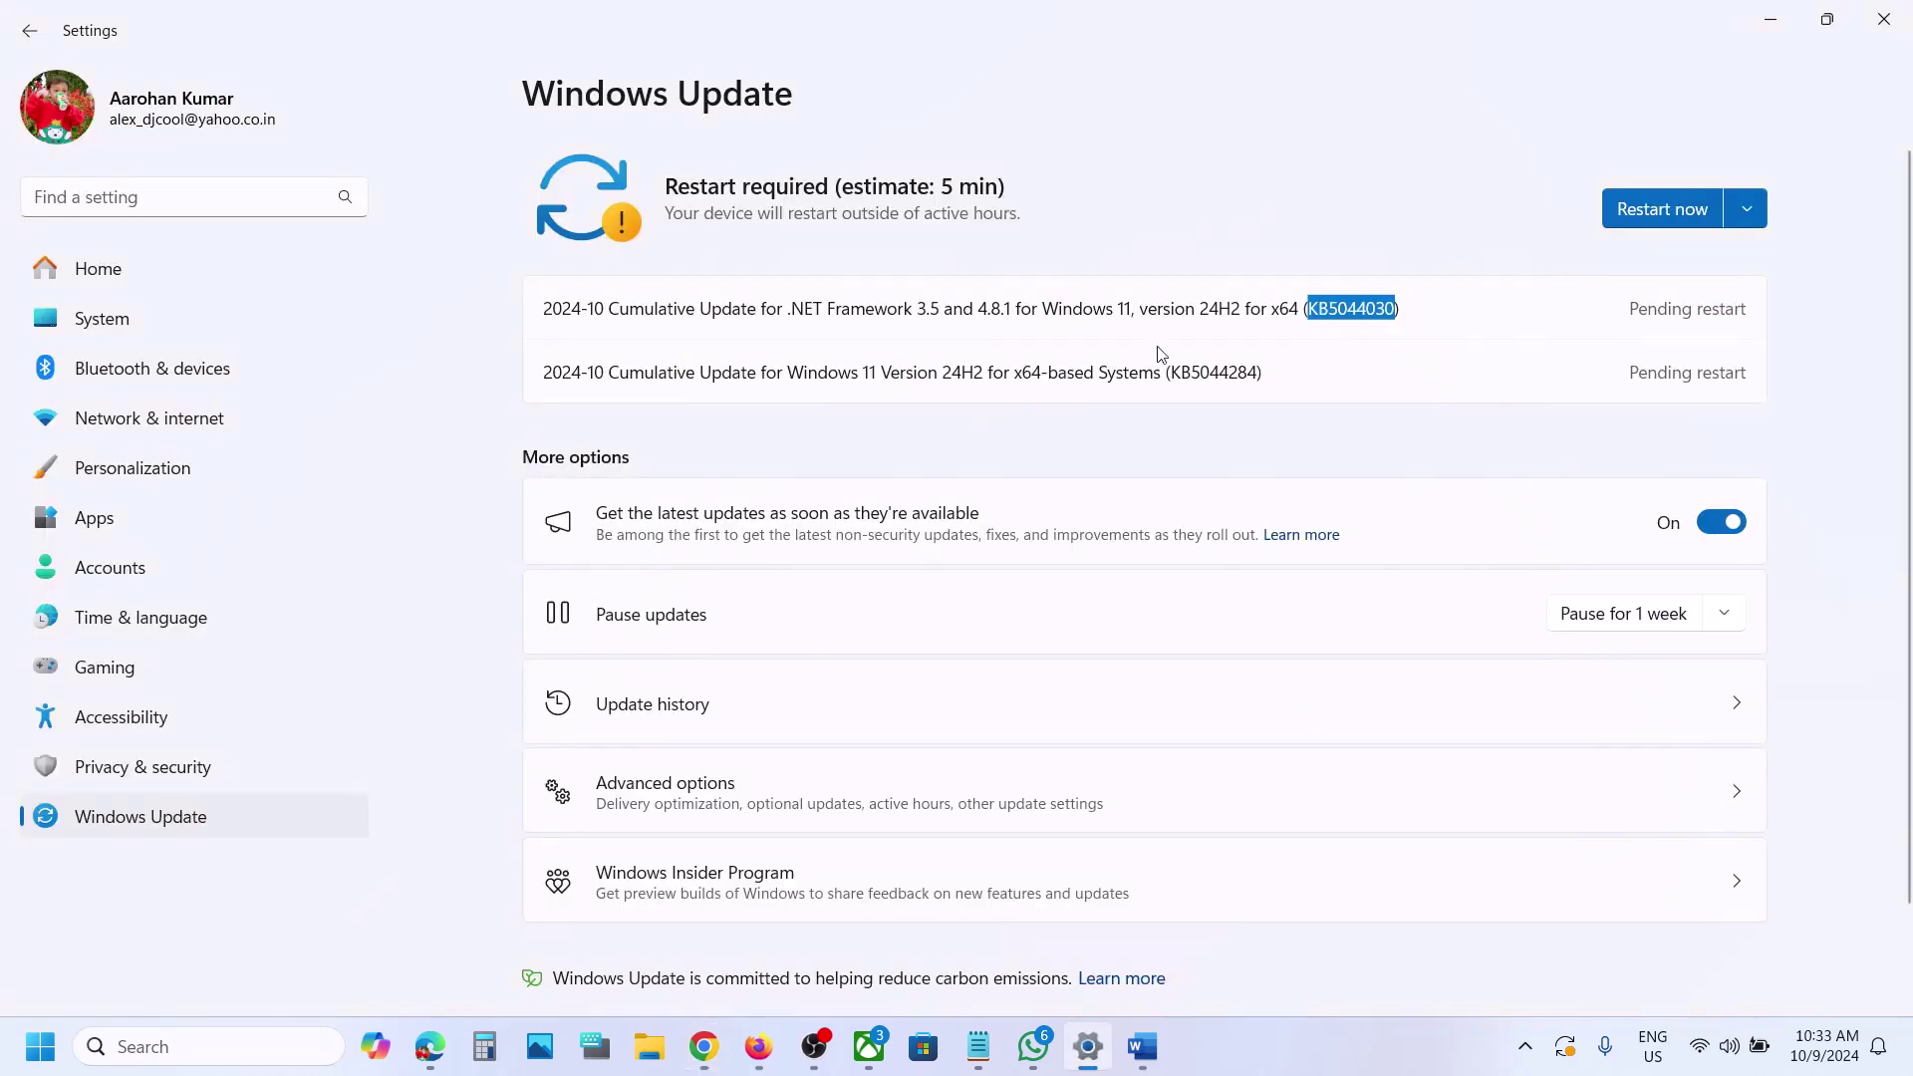
{"action": "double_click", "coordinate": [1228, 374]}
{"action": "key", "text": "ctrl+c"}
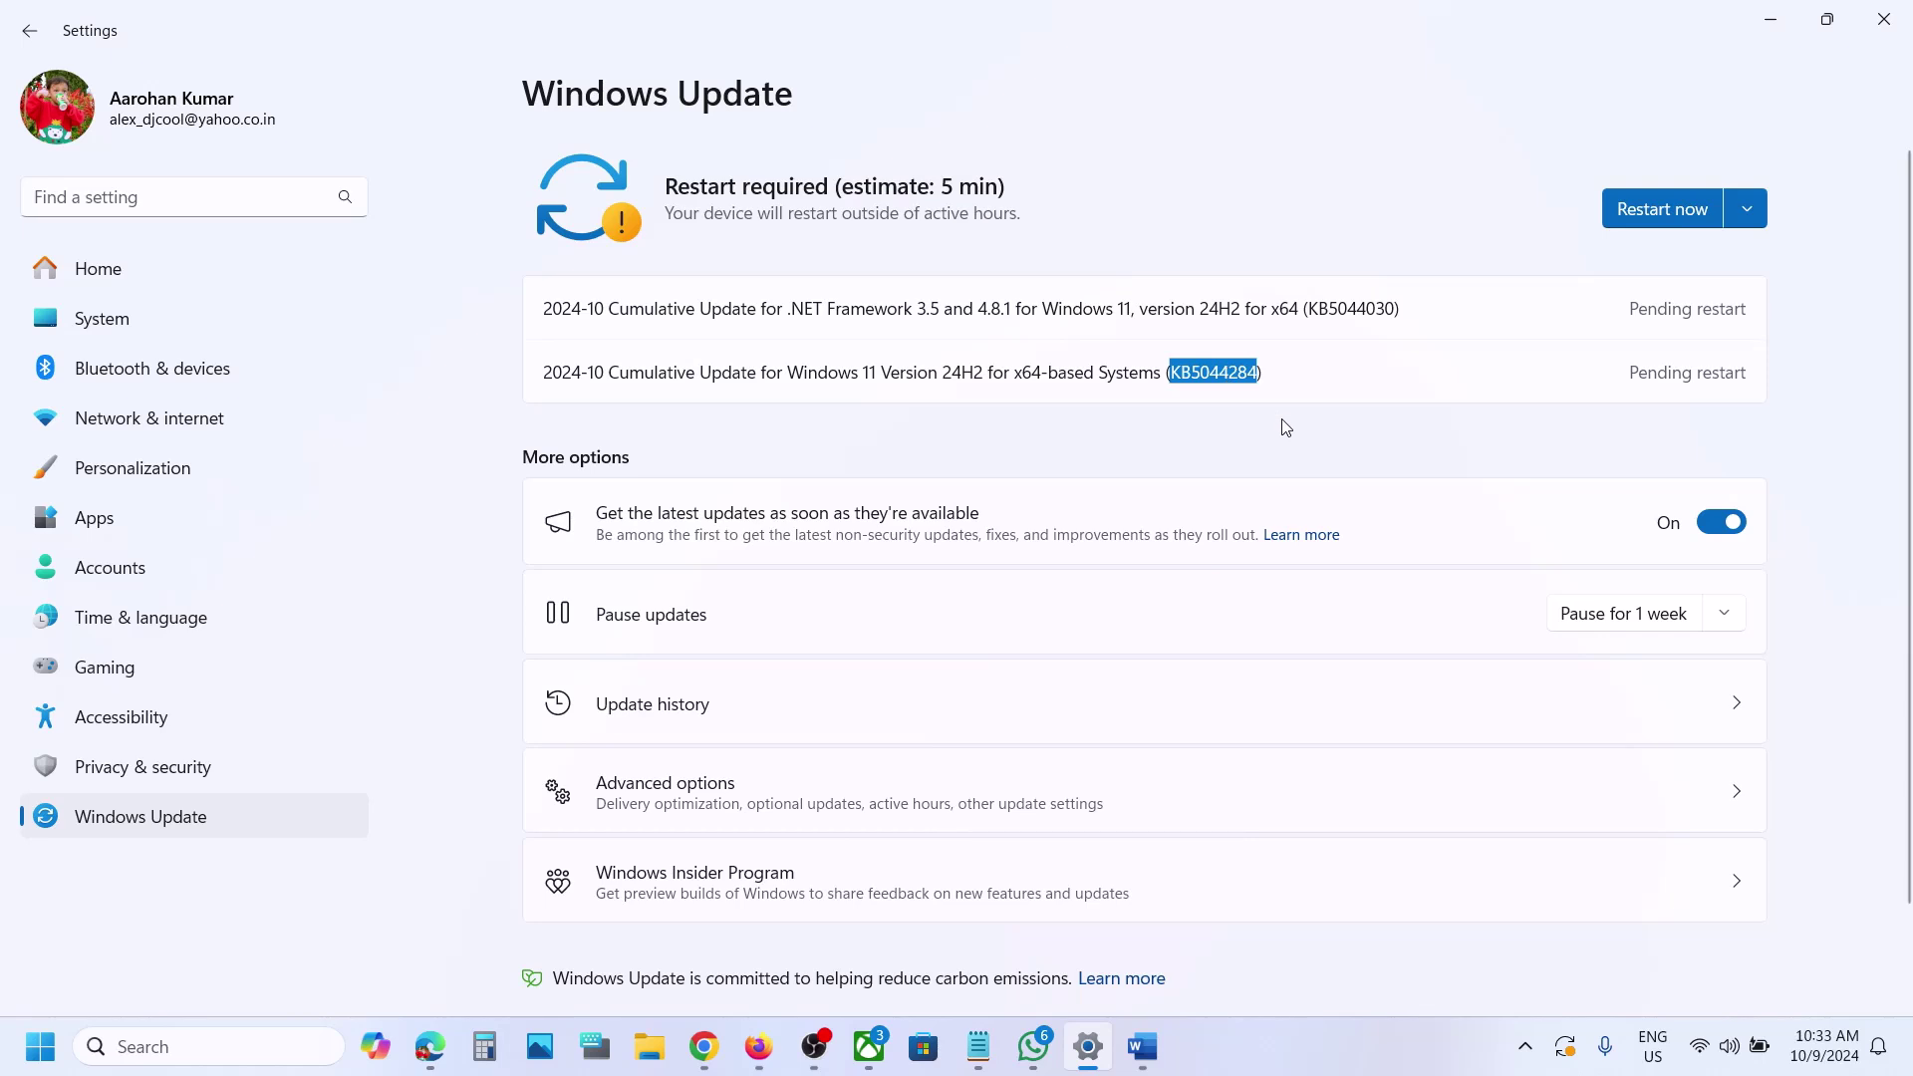
Step: Search the Microsoft Update Catalog for KB5044284
{"action": "key", "text": "alt+Tab"}
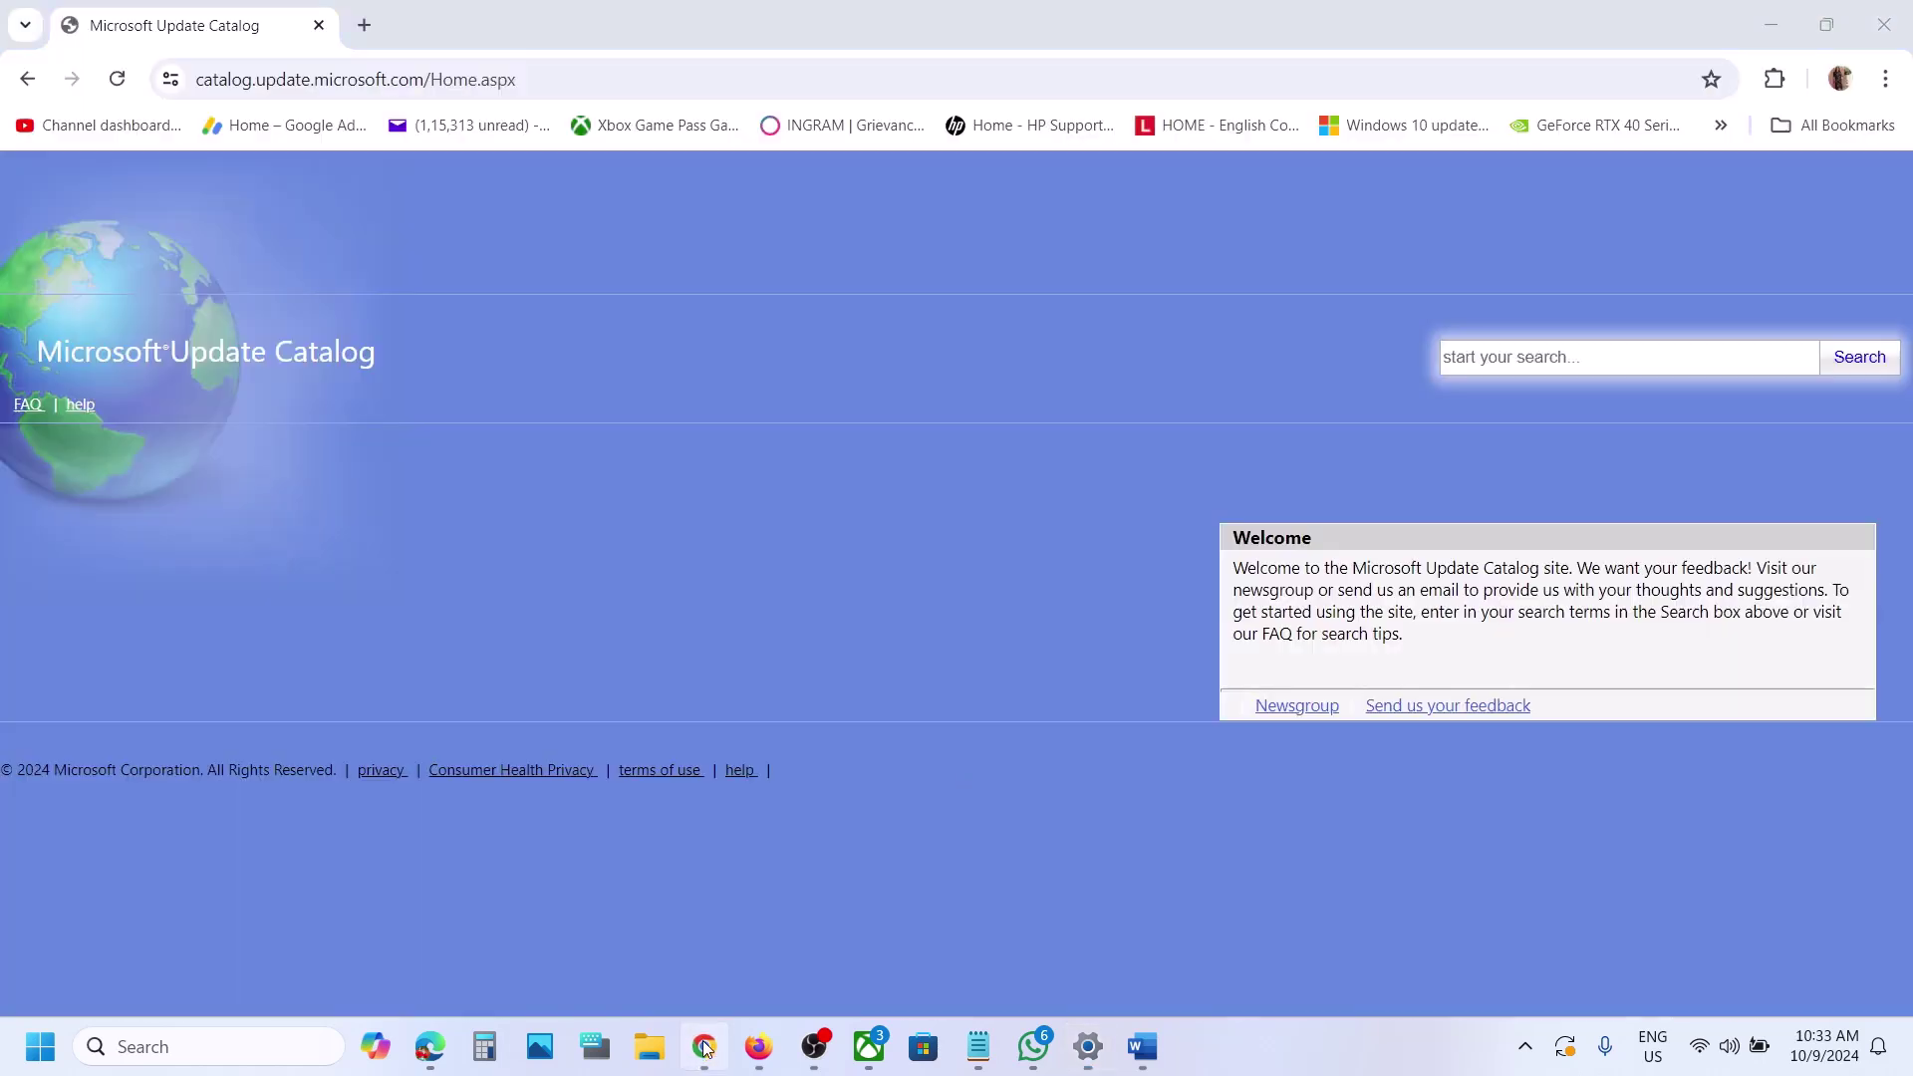
{"action": "key", "text": "ctrl+v"}
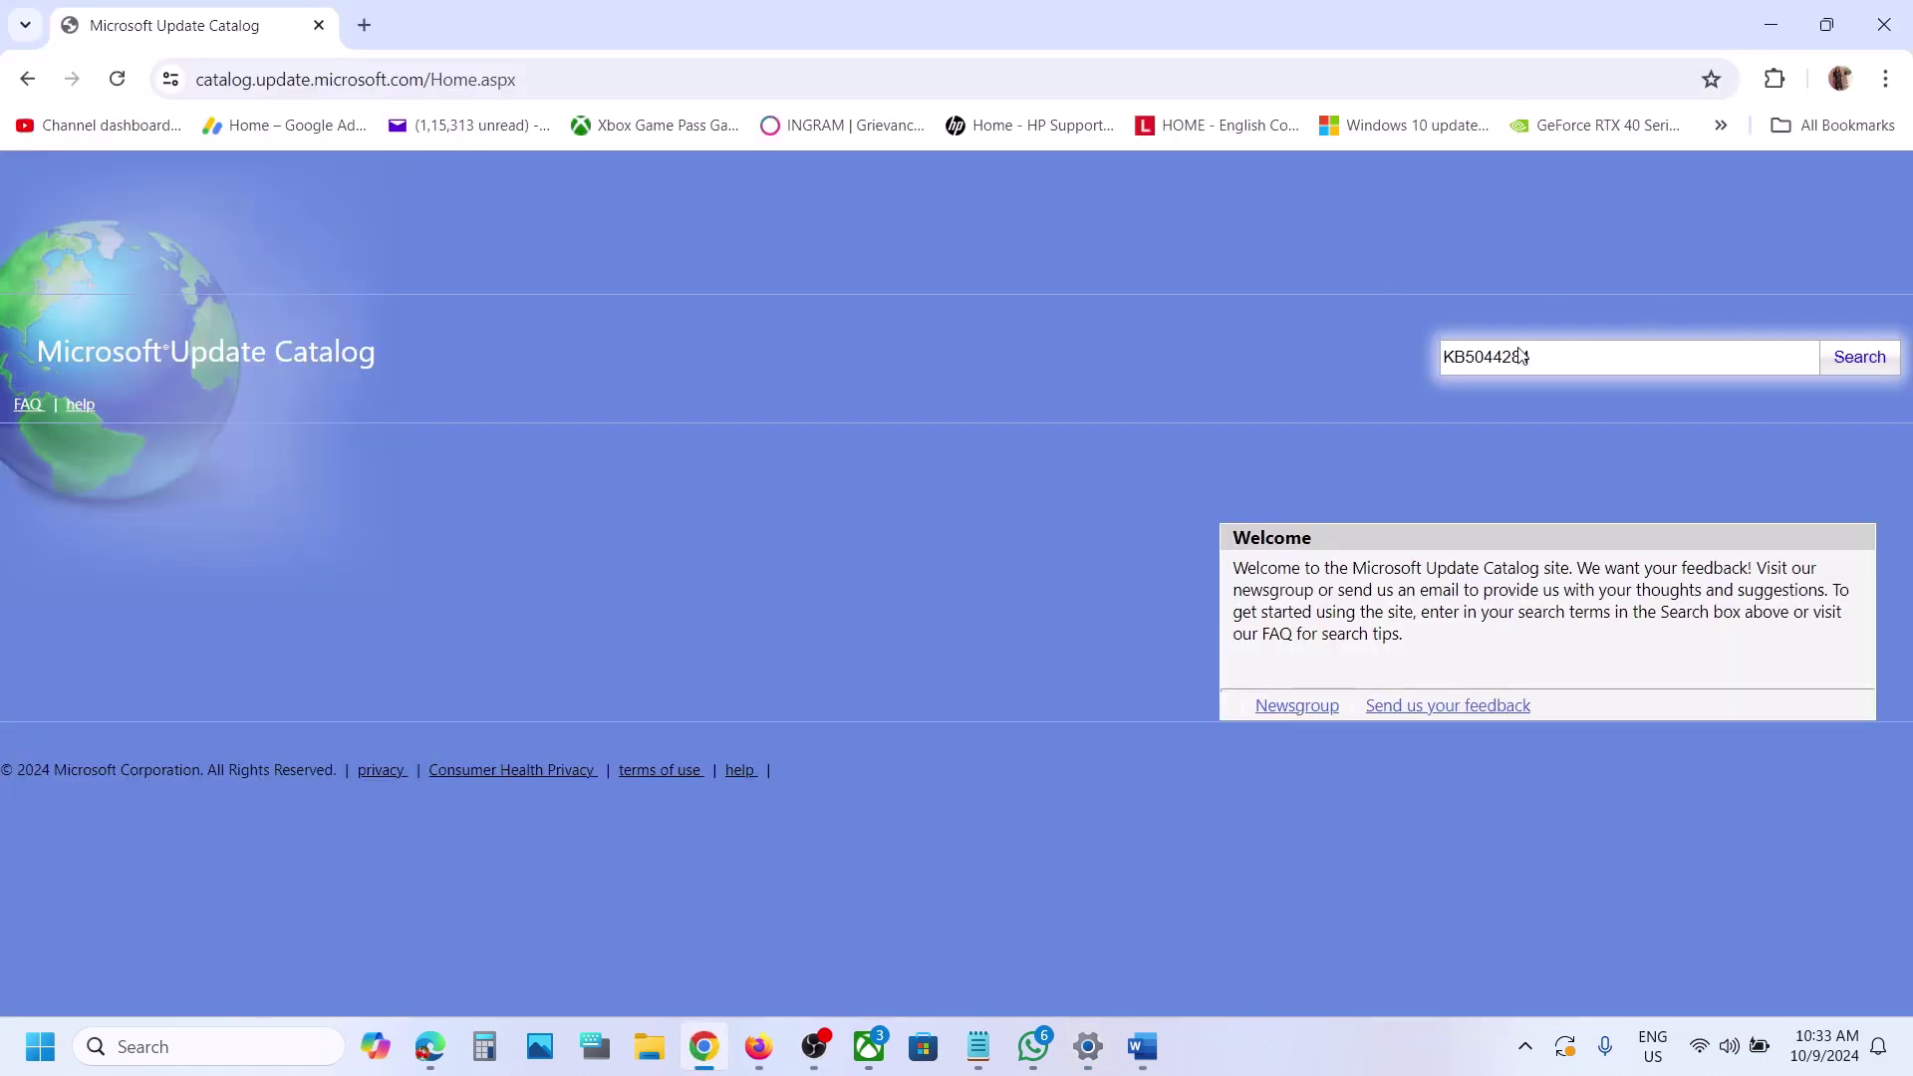
{"action": "left_click", "coordinate": [1855, 359]}
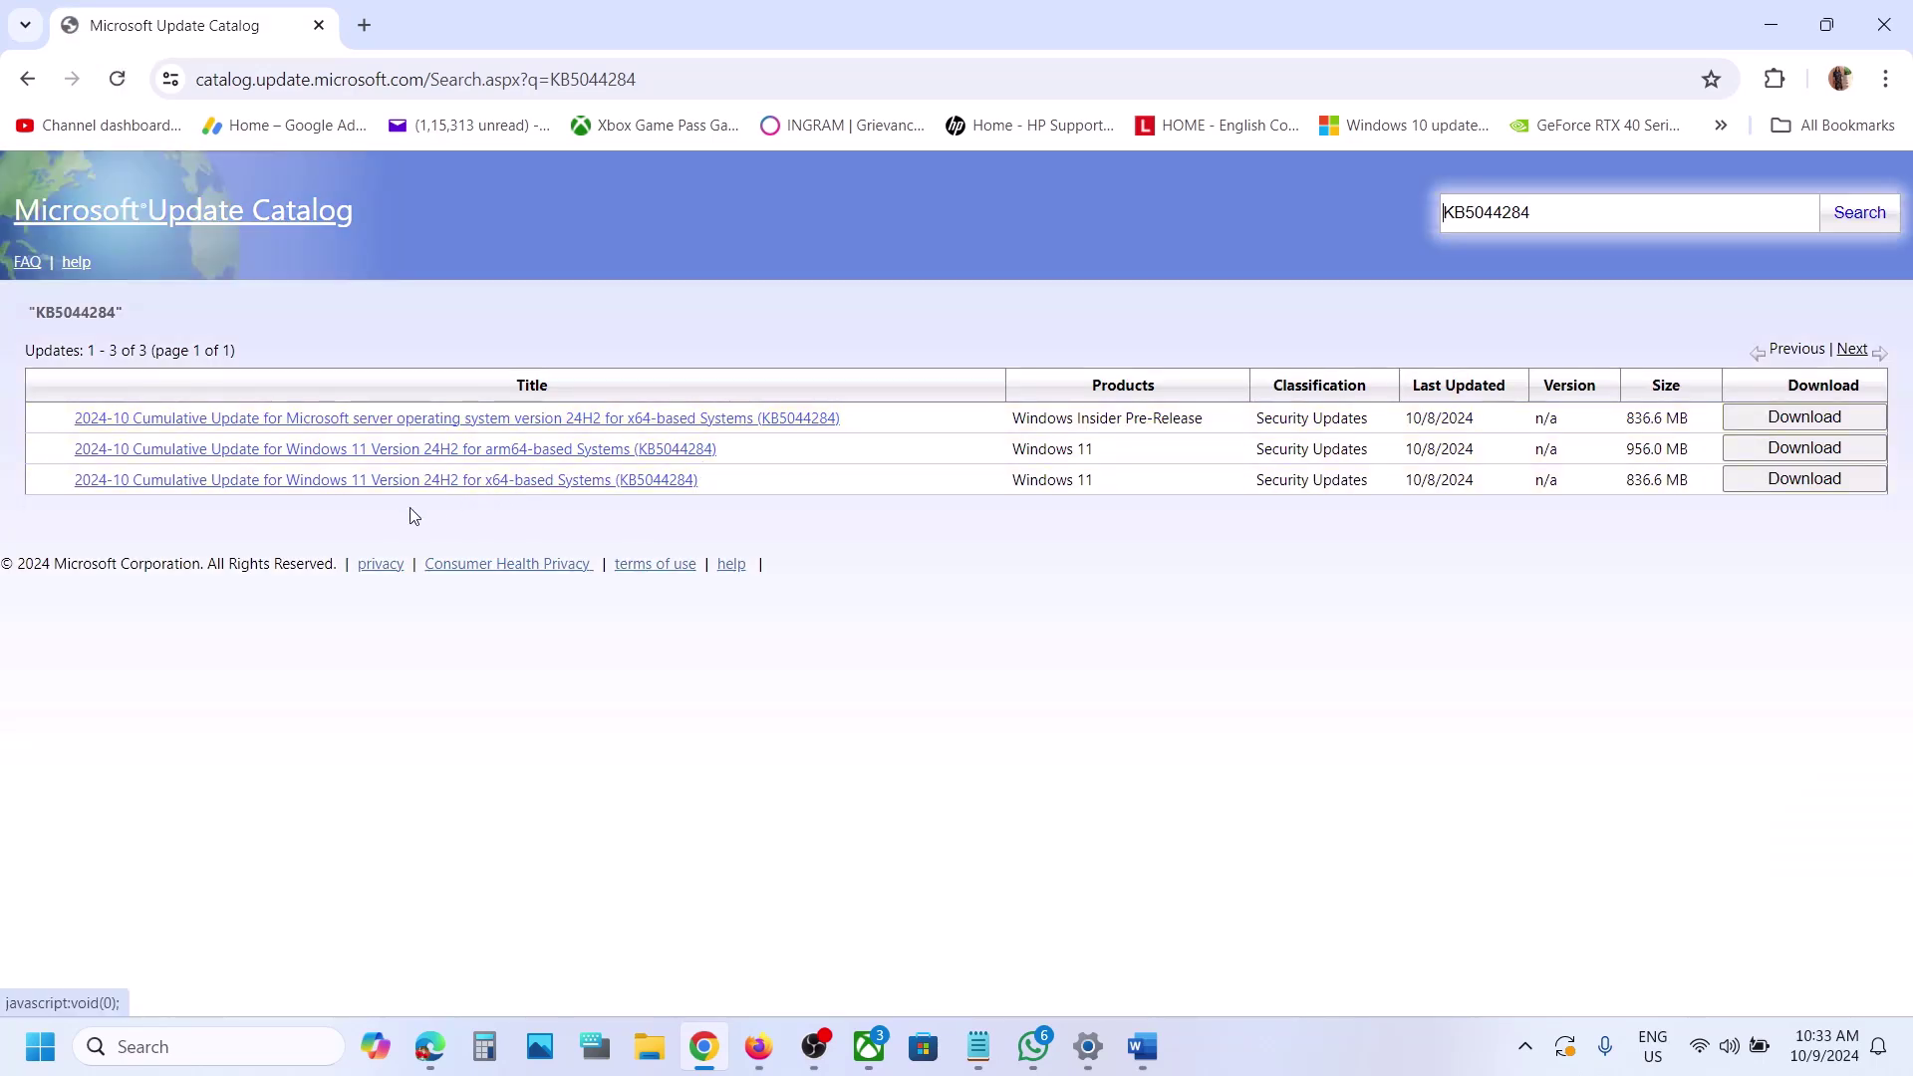
Step: Run winver to confirm Windows 11 version 24H2, then close About Windows
{"action": "left_click", "coordinate": [162, 1046]}
{"action": "type", "text": "winver"}
{"action": "key", "text": "Return"}
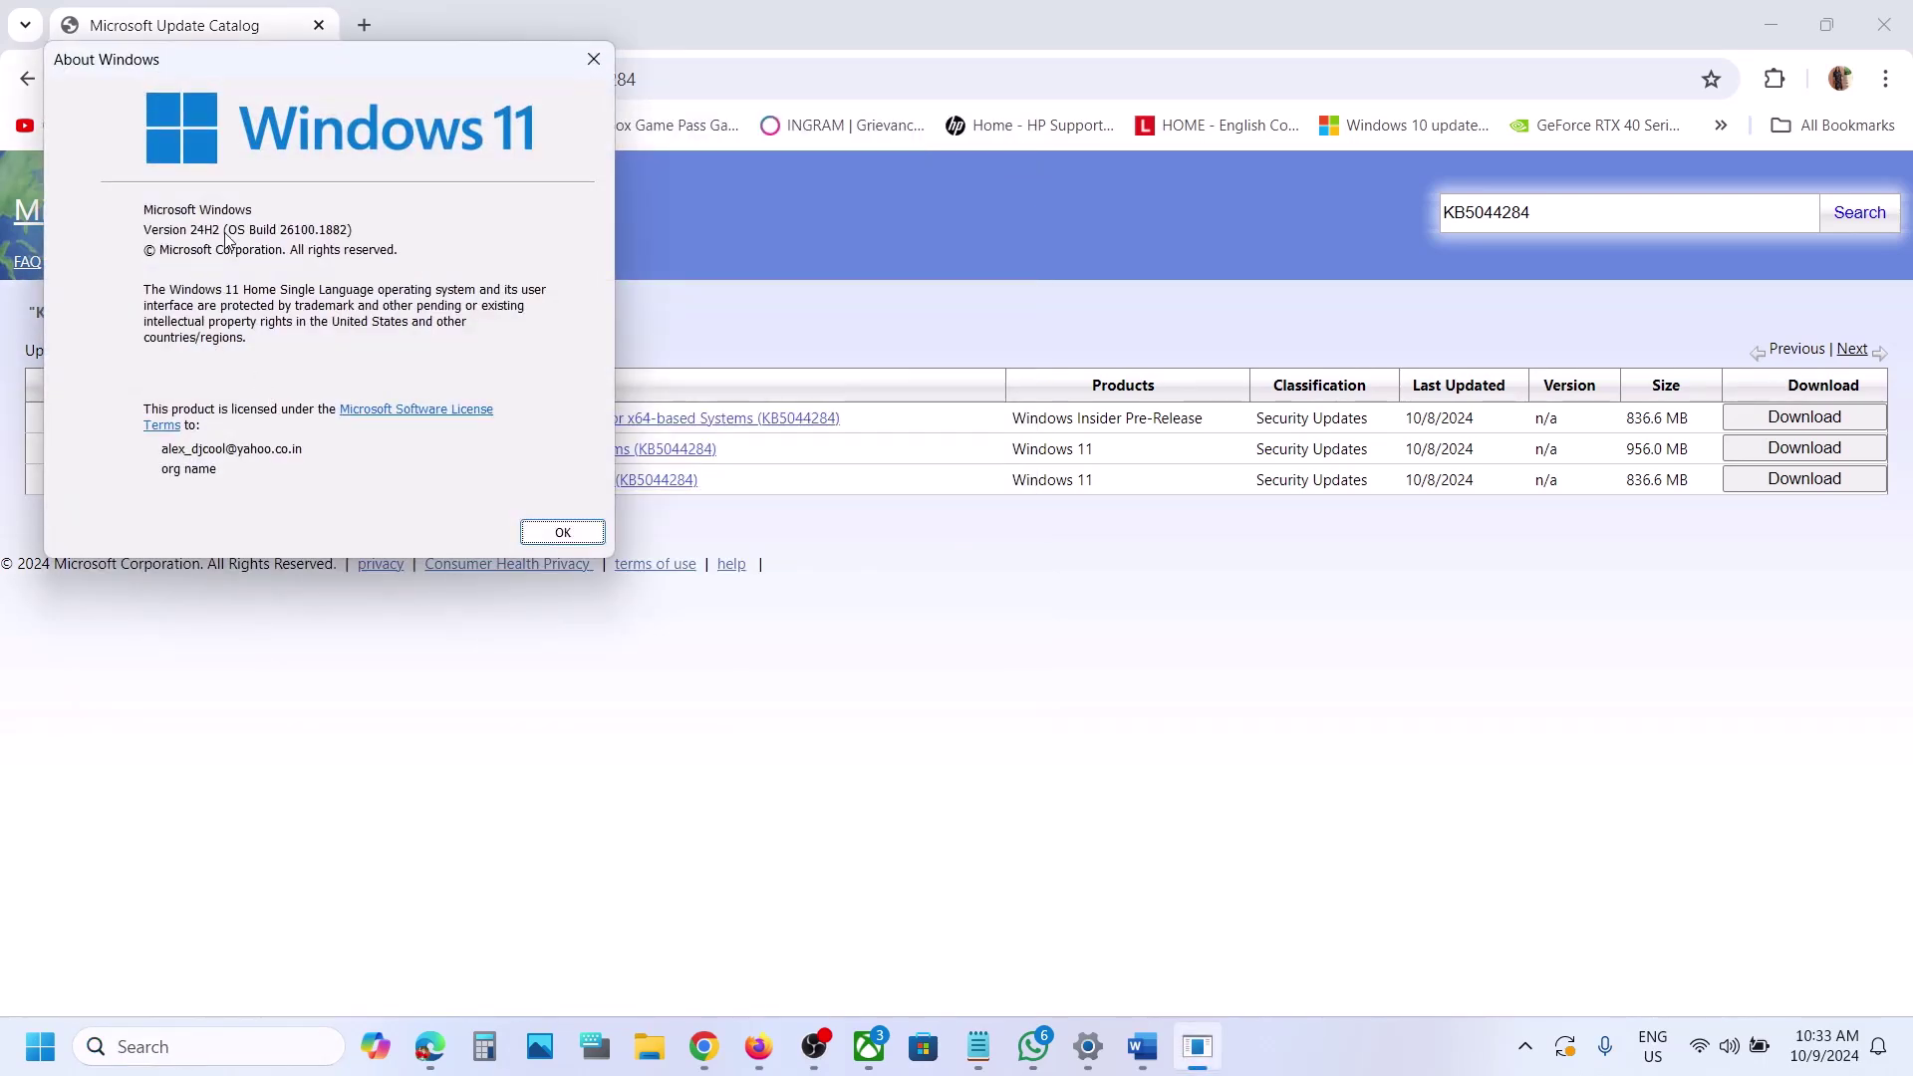
{"action": "left_click", "coordinate": [596, 56]}
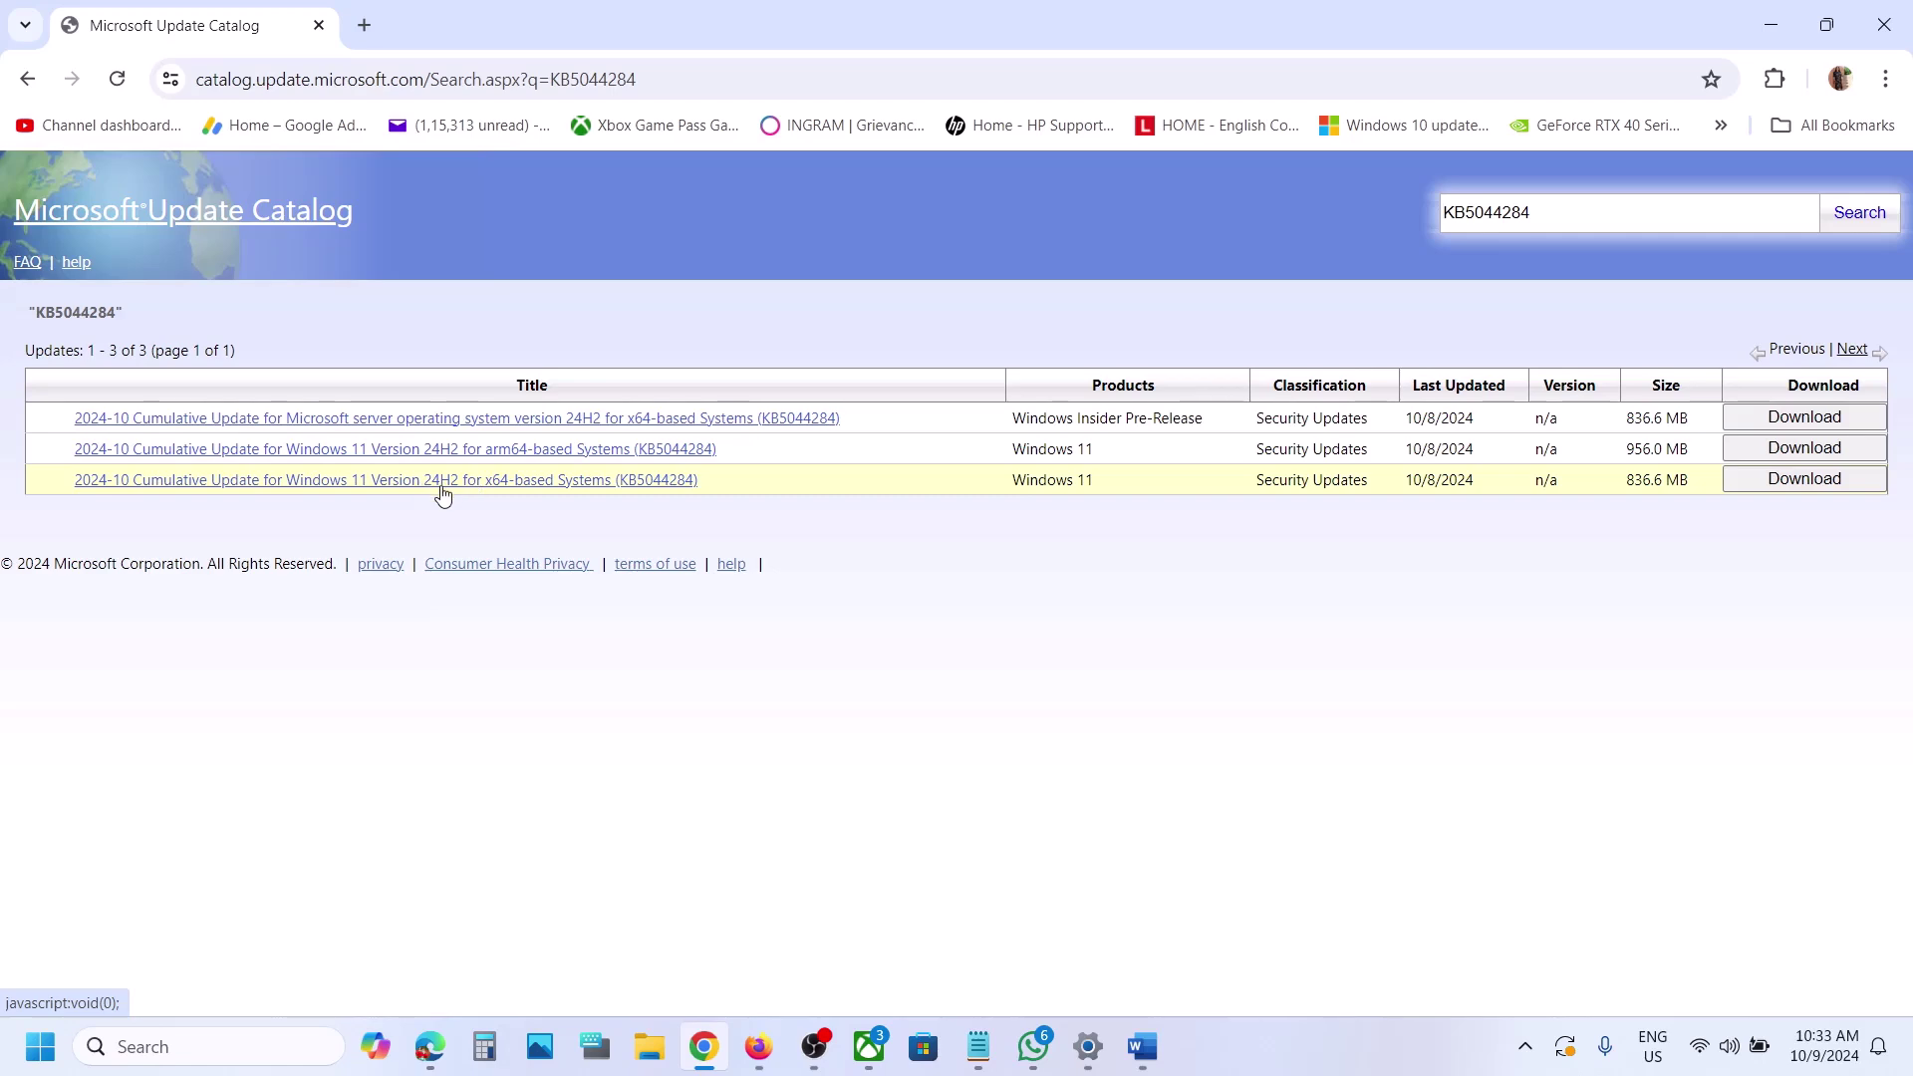
Step: Check System > About shows a 64-bit OS on an x64-based processor, then minimize Settings
{"action": "left_click", "coordinate": [40, 1046]}
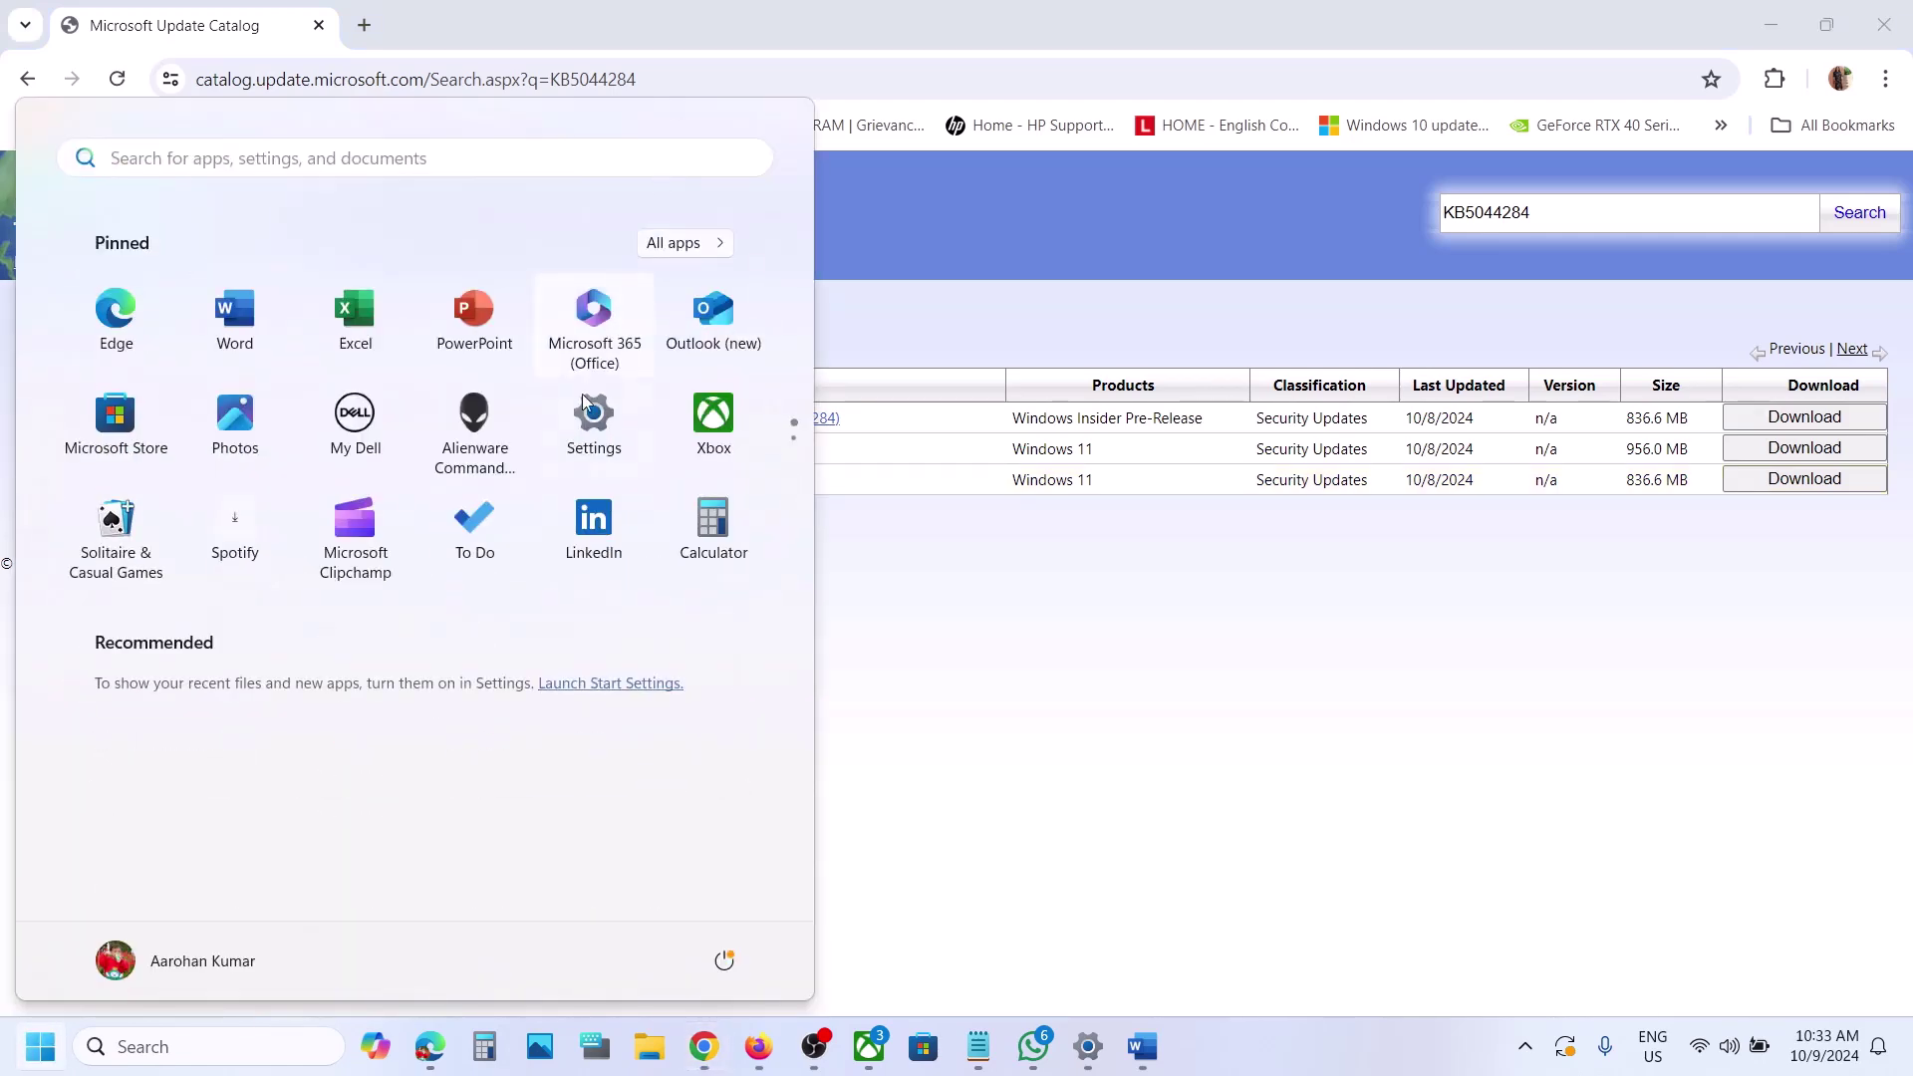
{"action": "left_click", "coordinate": [573, 450]}
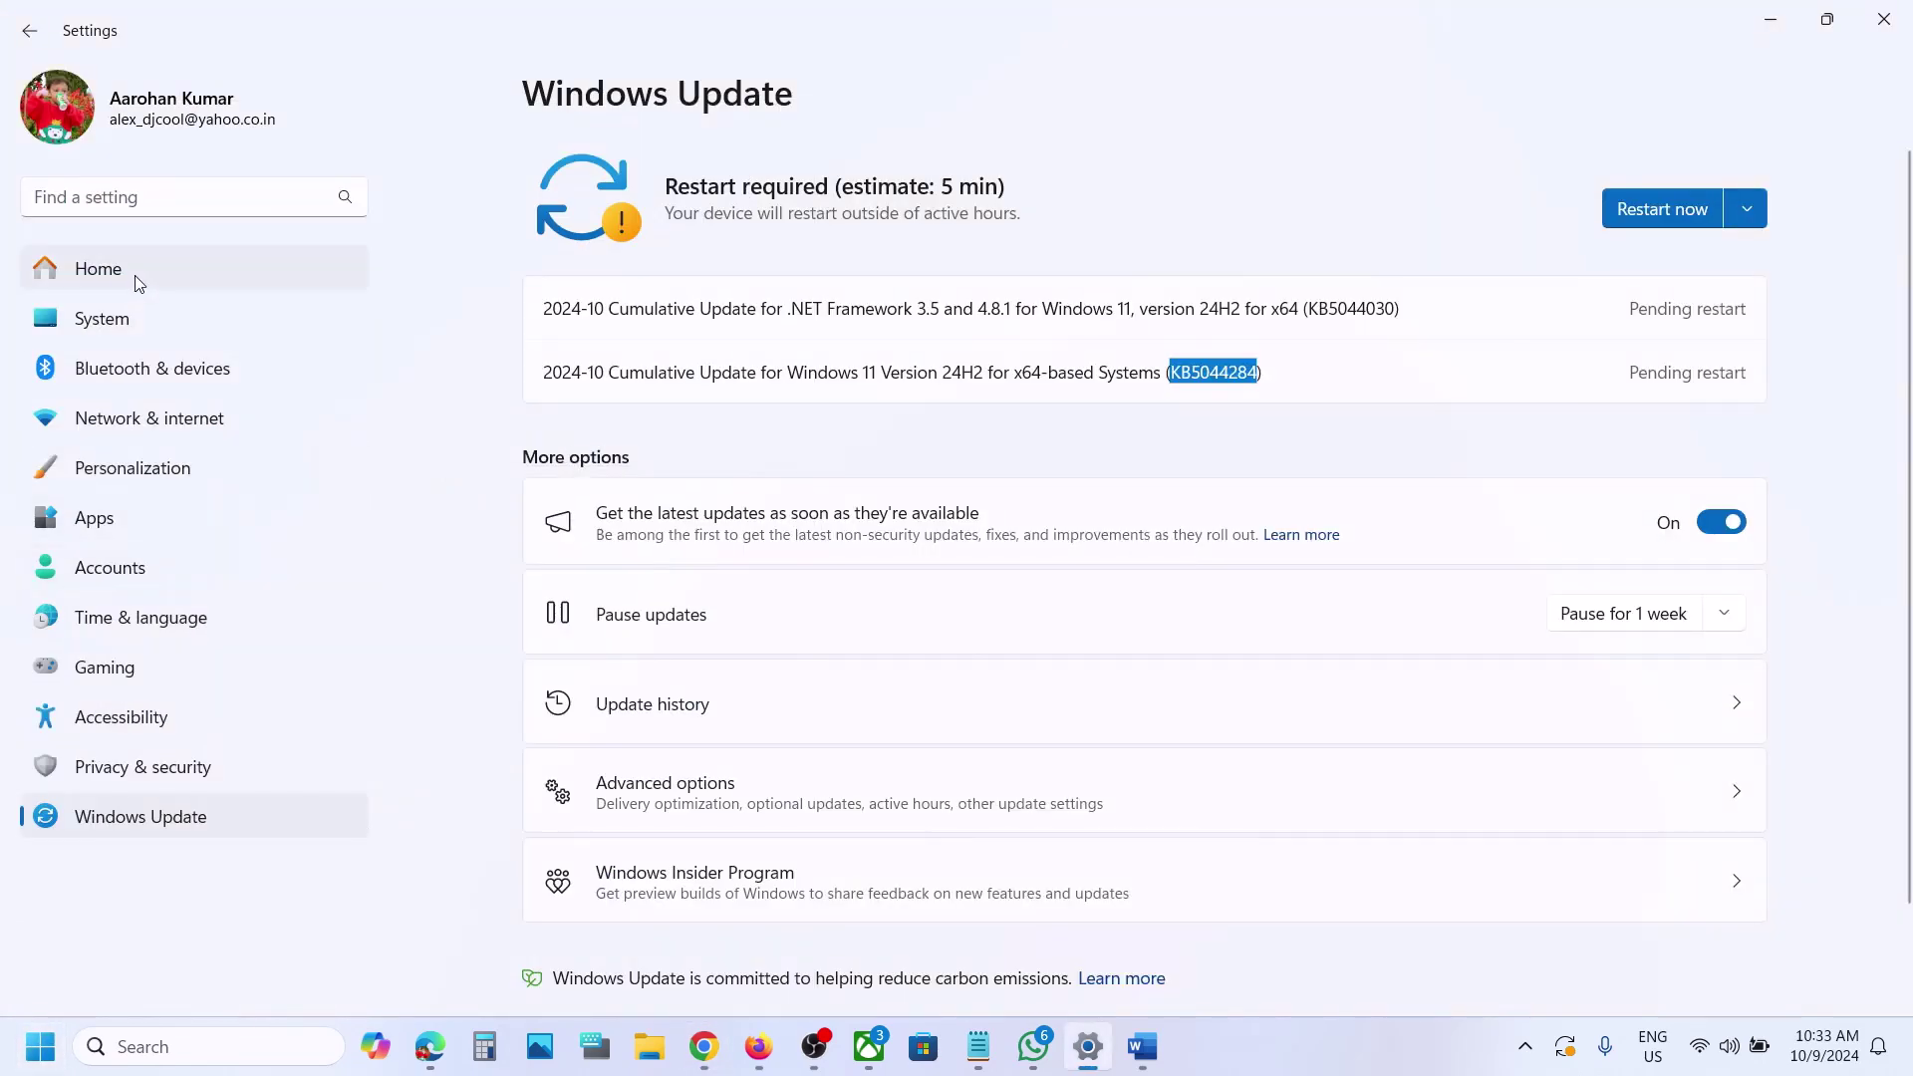
{"action": "left_click", "coordinate": [119, 316]}
{"action": "scroll", "coordinate": [738, 476], "scroll_direction": "down", "scroll_amount": 10}
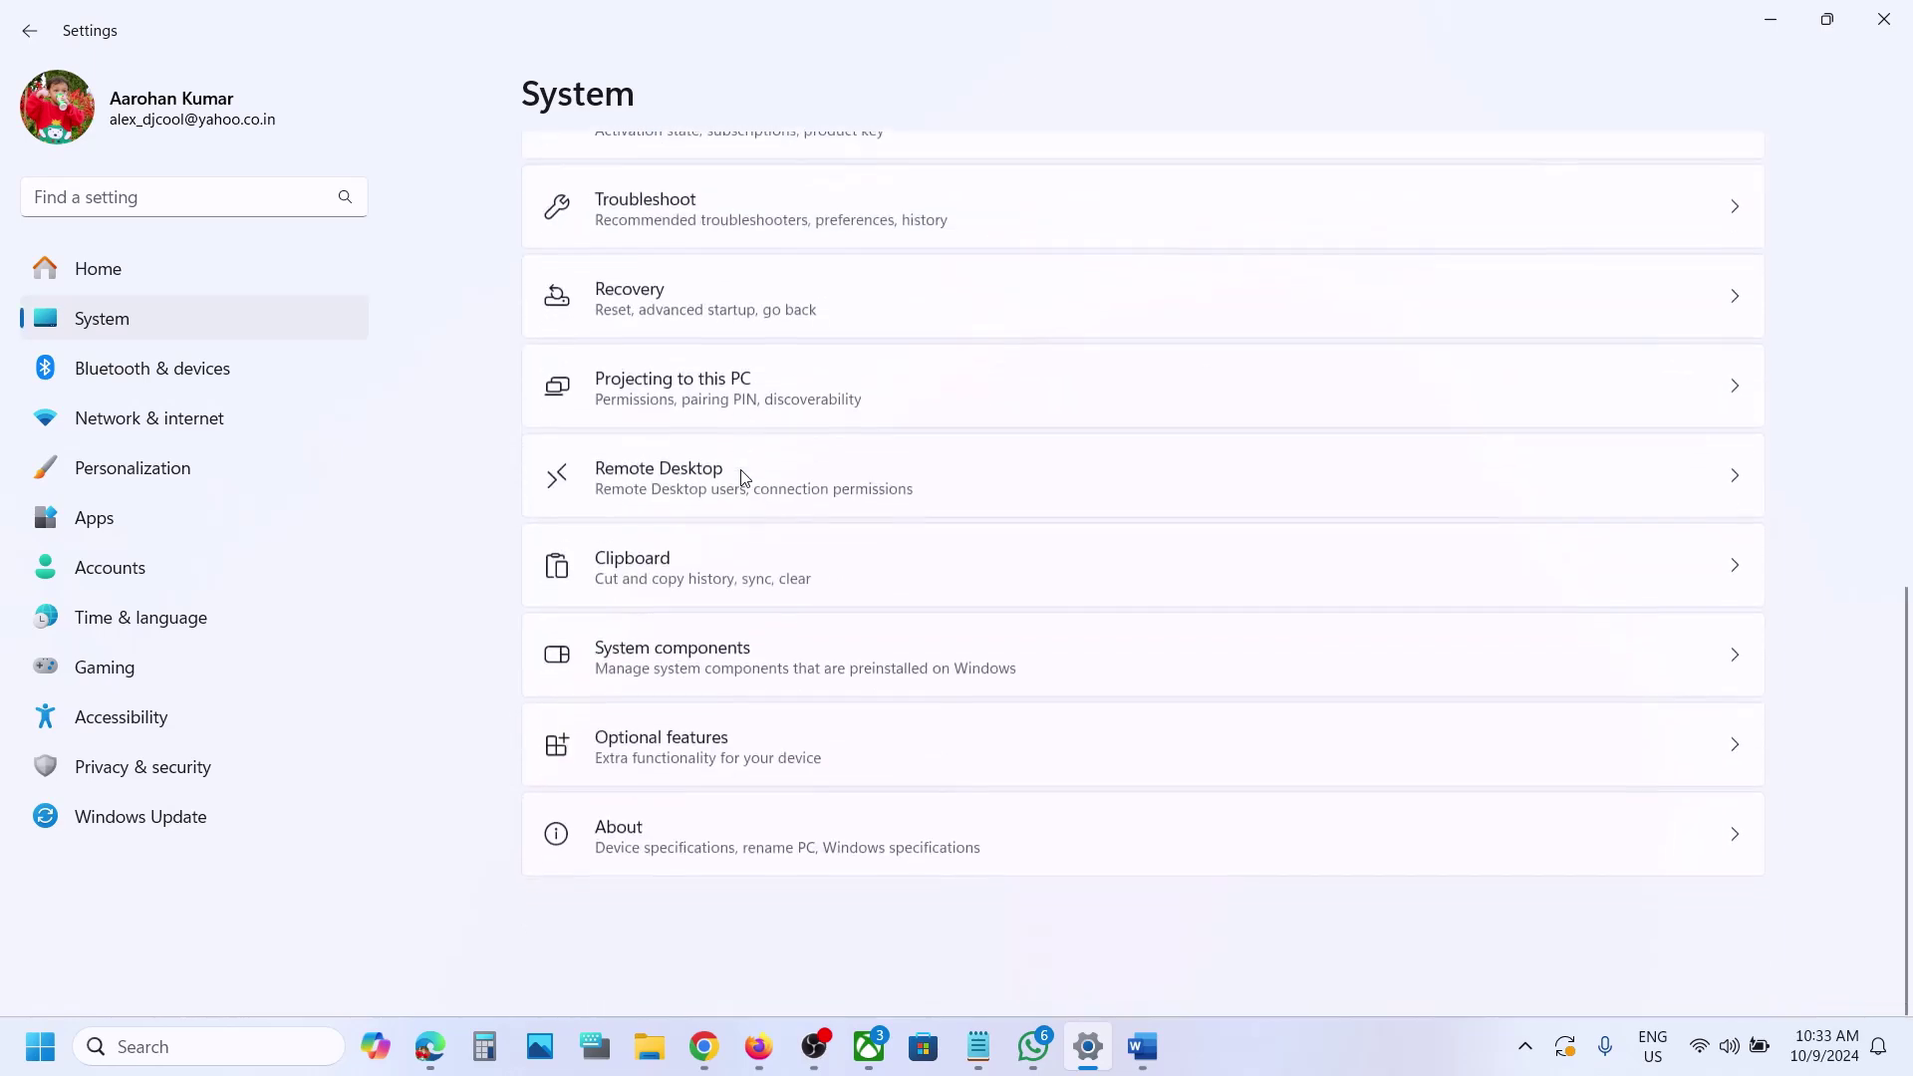
{"action": "left_click", "coordinate": [675, 919]}
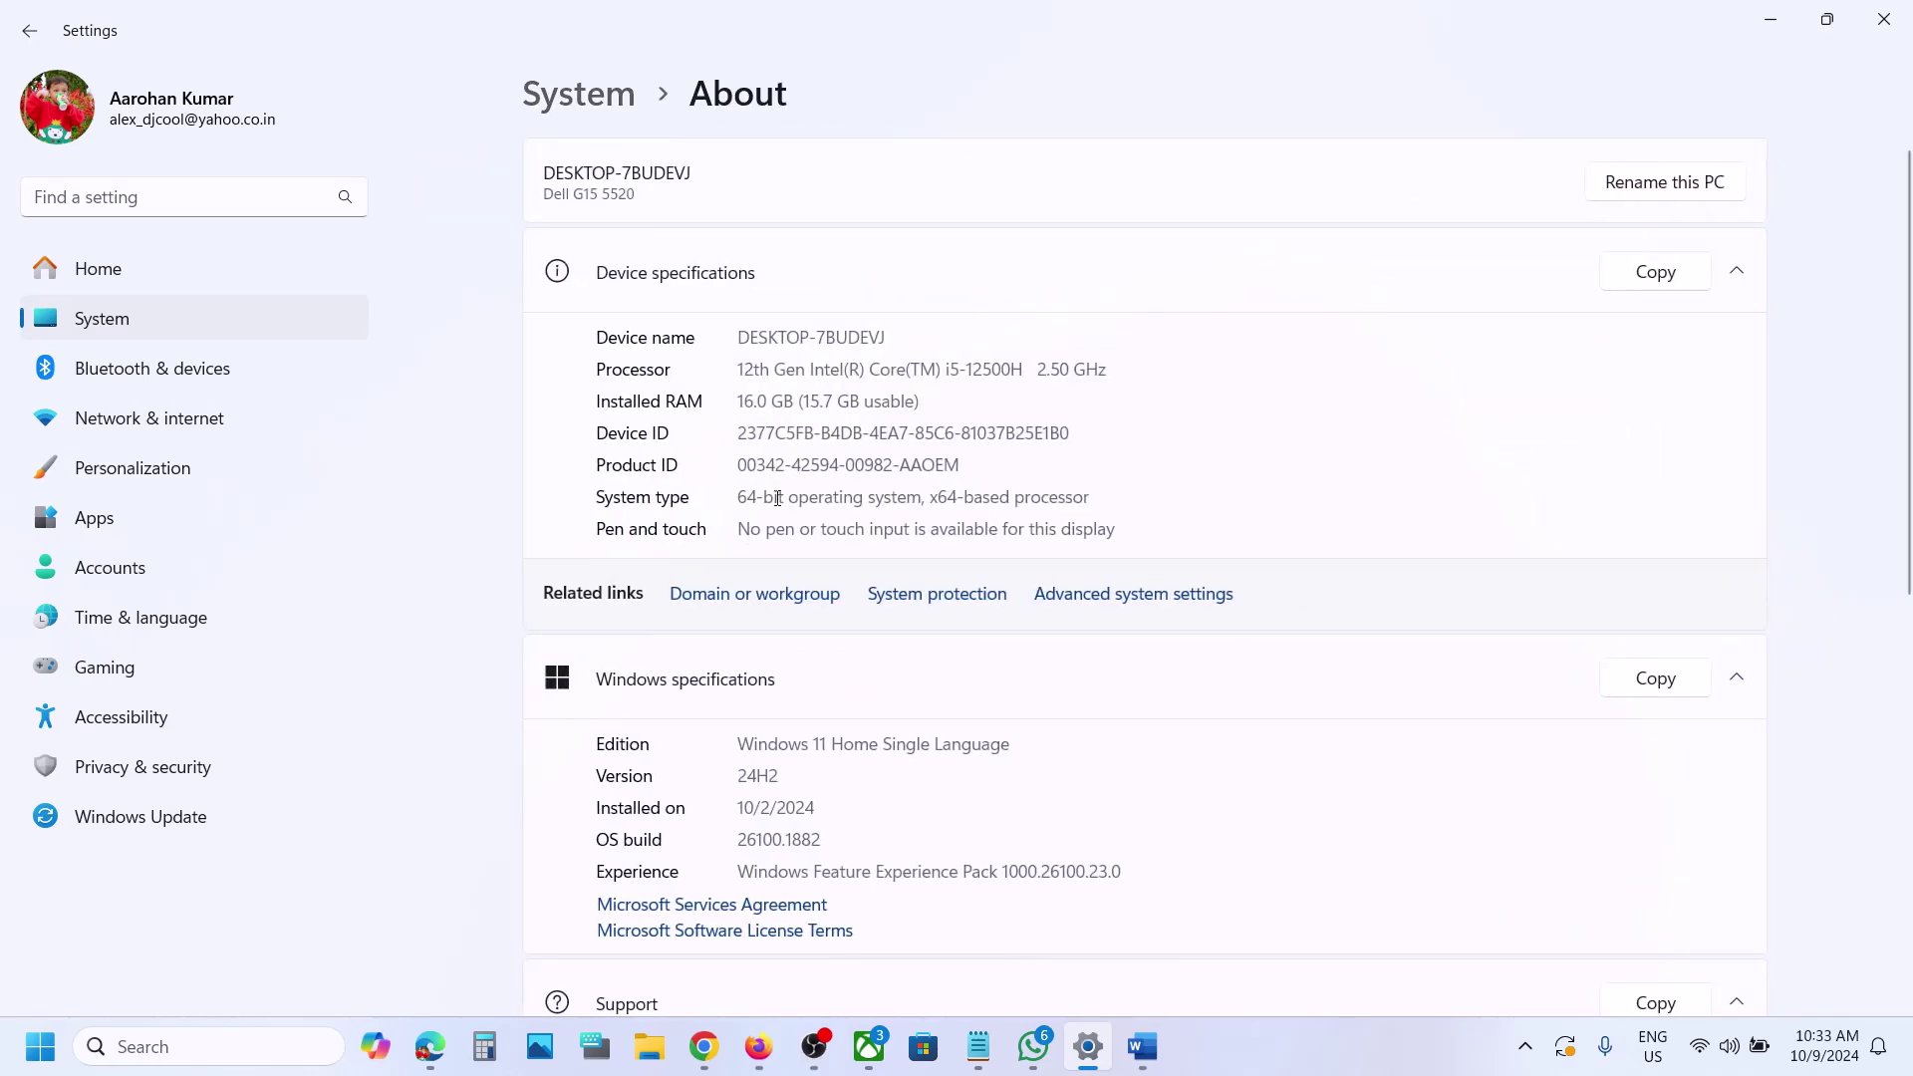
{"action": "left_click_drag", "start_coordinate": [744, 496], "coordinate": [1089, 484]}
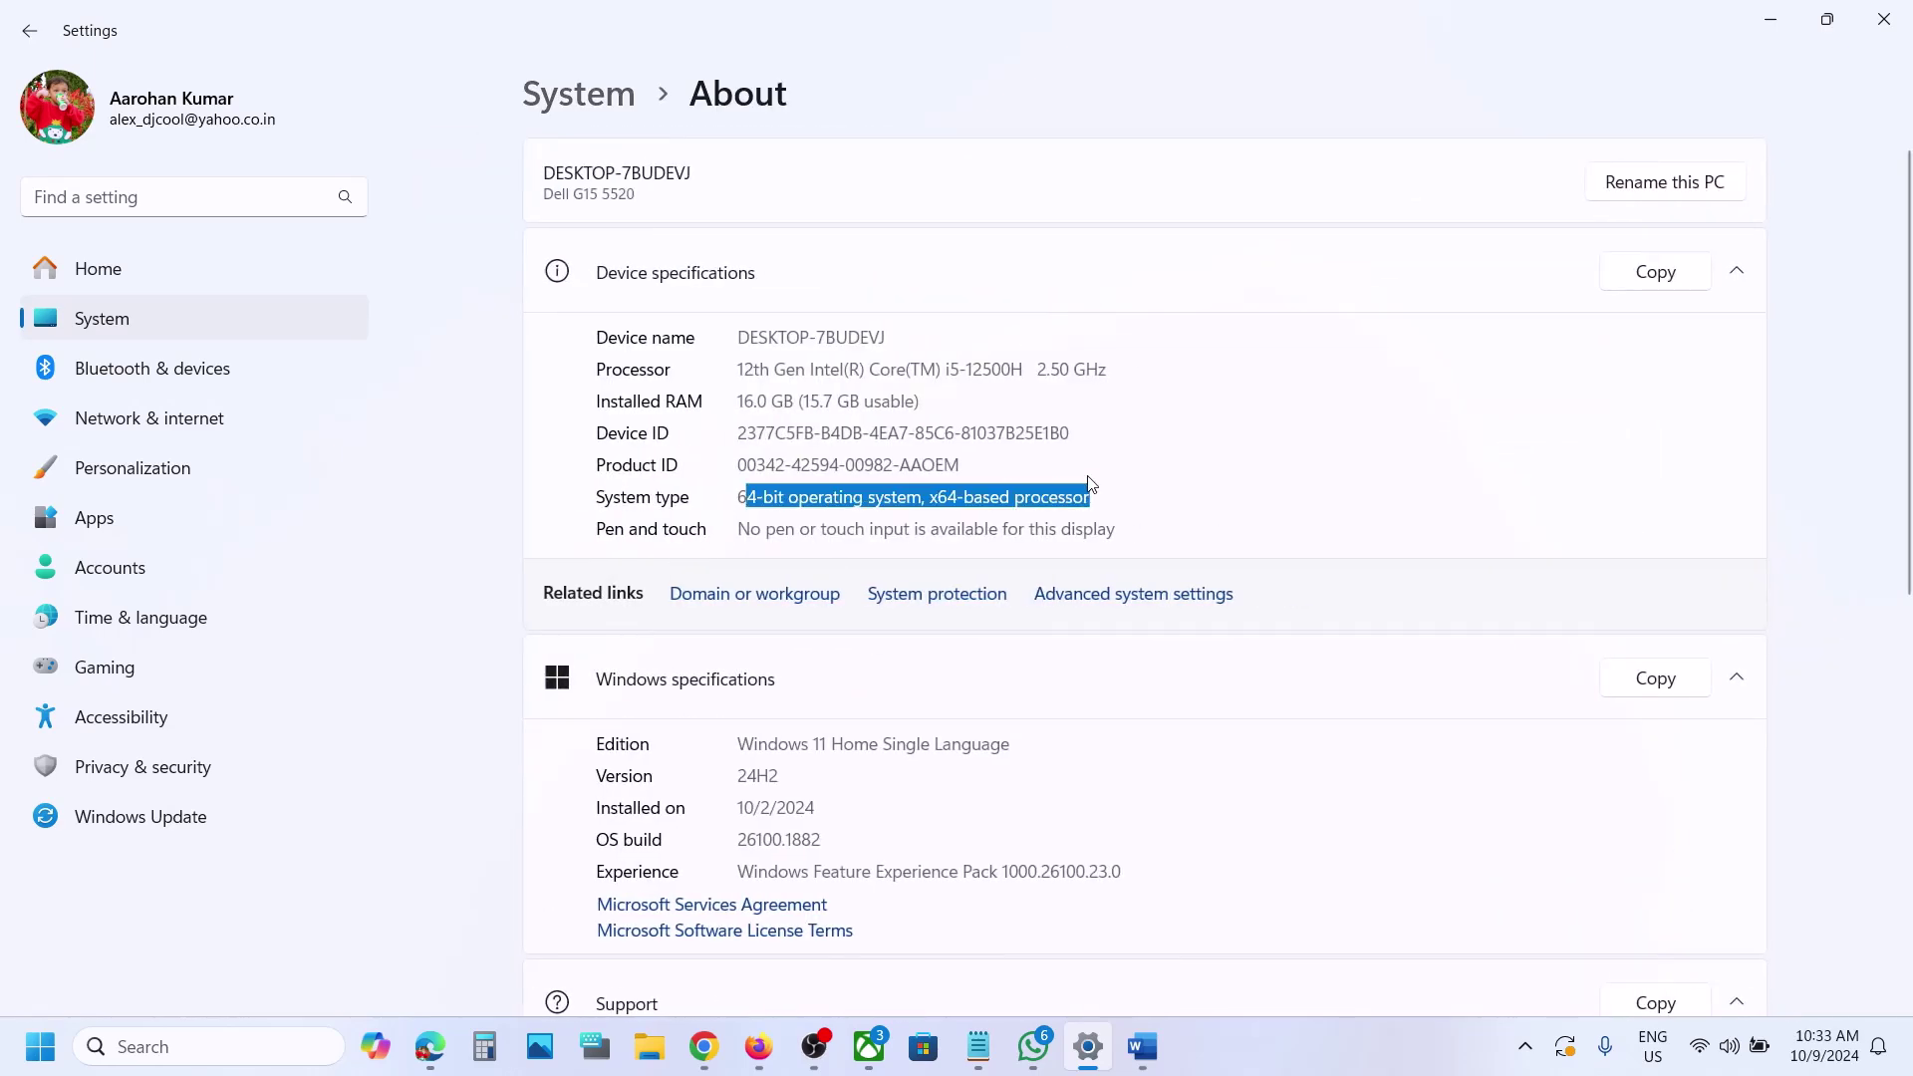
{"action": "left_click", "coordinate": [1768, 20]}
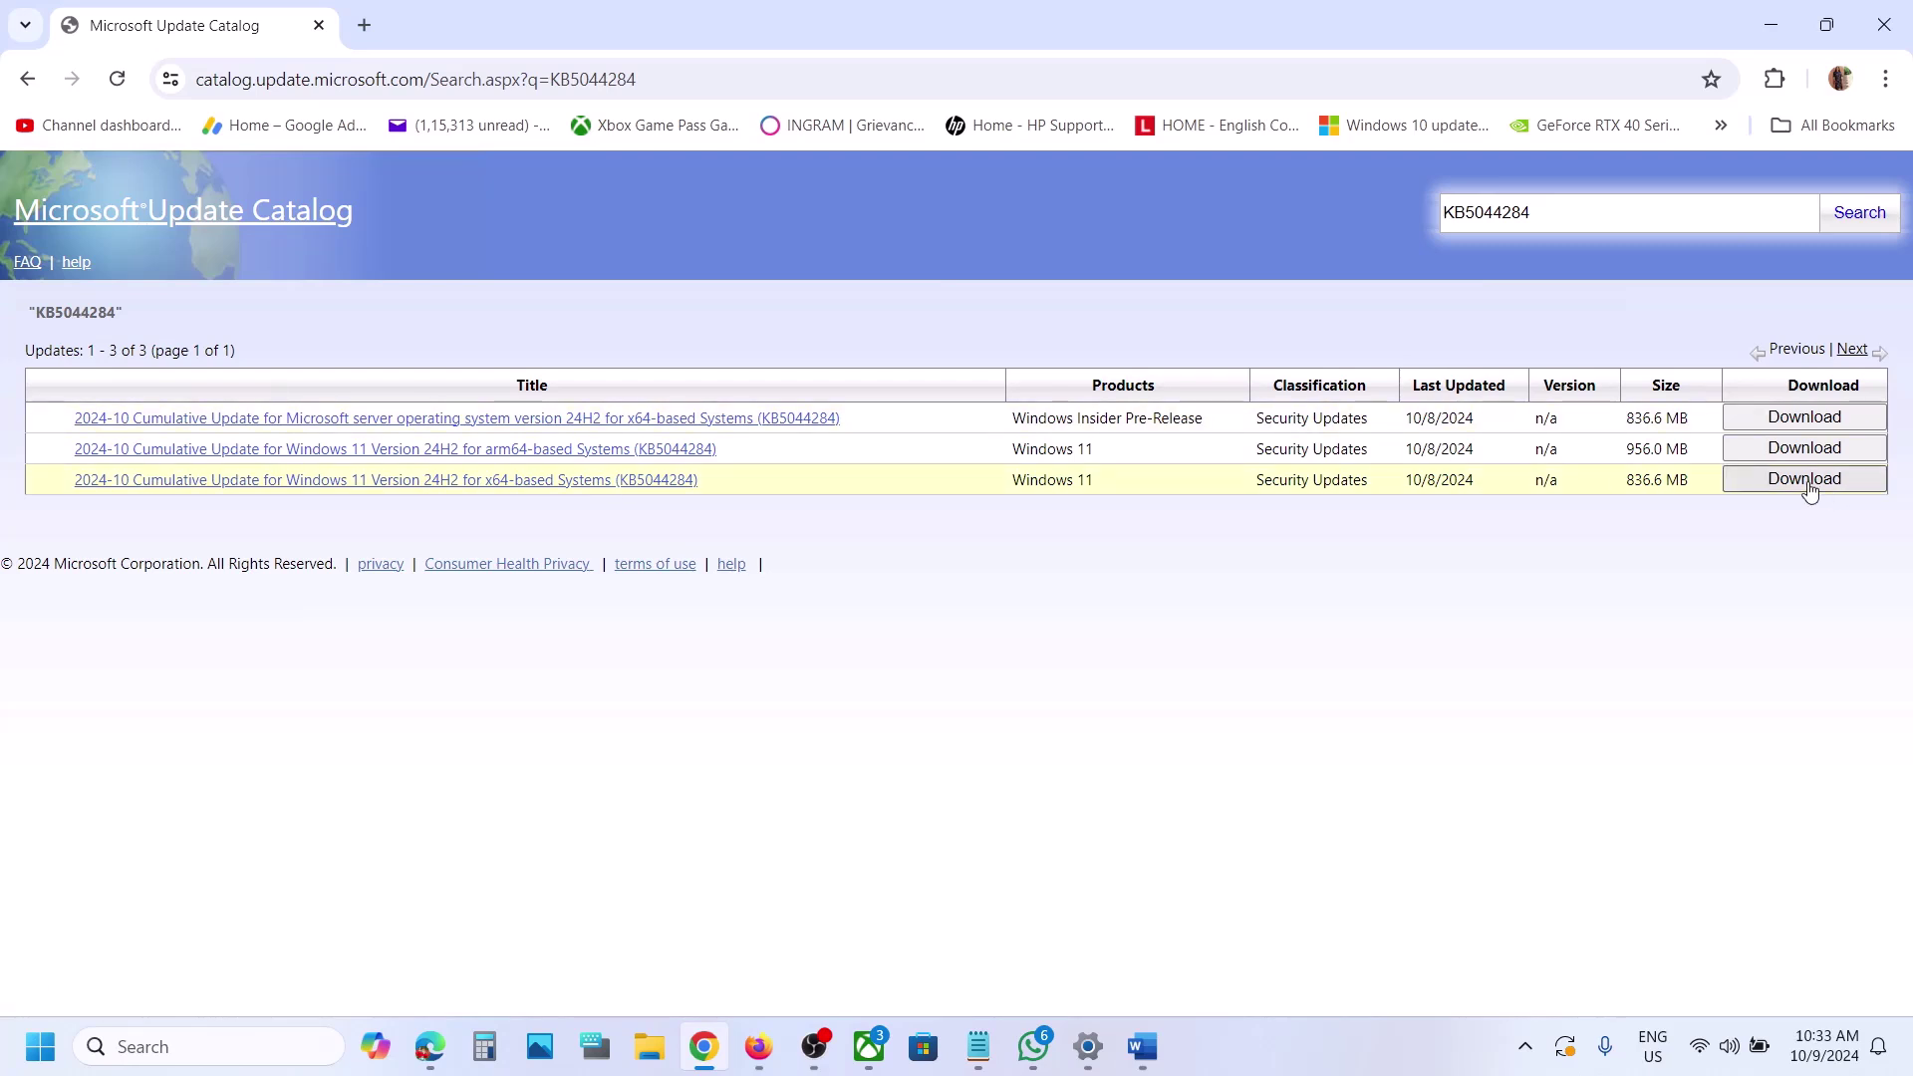
Step: Download the windows11.0-kb5044284-x64 .msu package from the catalog popup, then return to Word
{"action": "left_click", "coordinate": [1836, 494]}
{"action": "left_click_drag", "start_coordinate": [572, 19], "coordinate": [947, 150]}
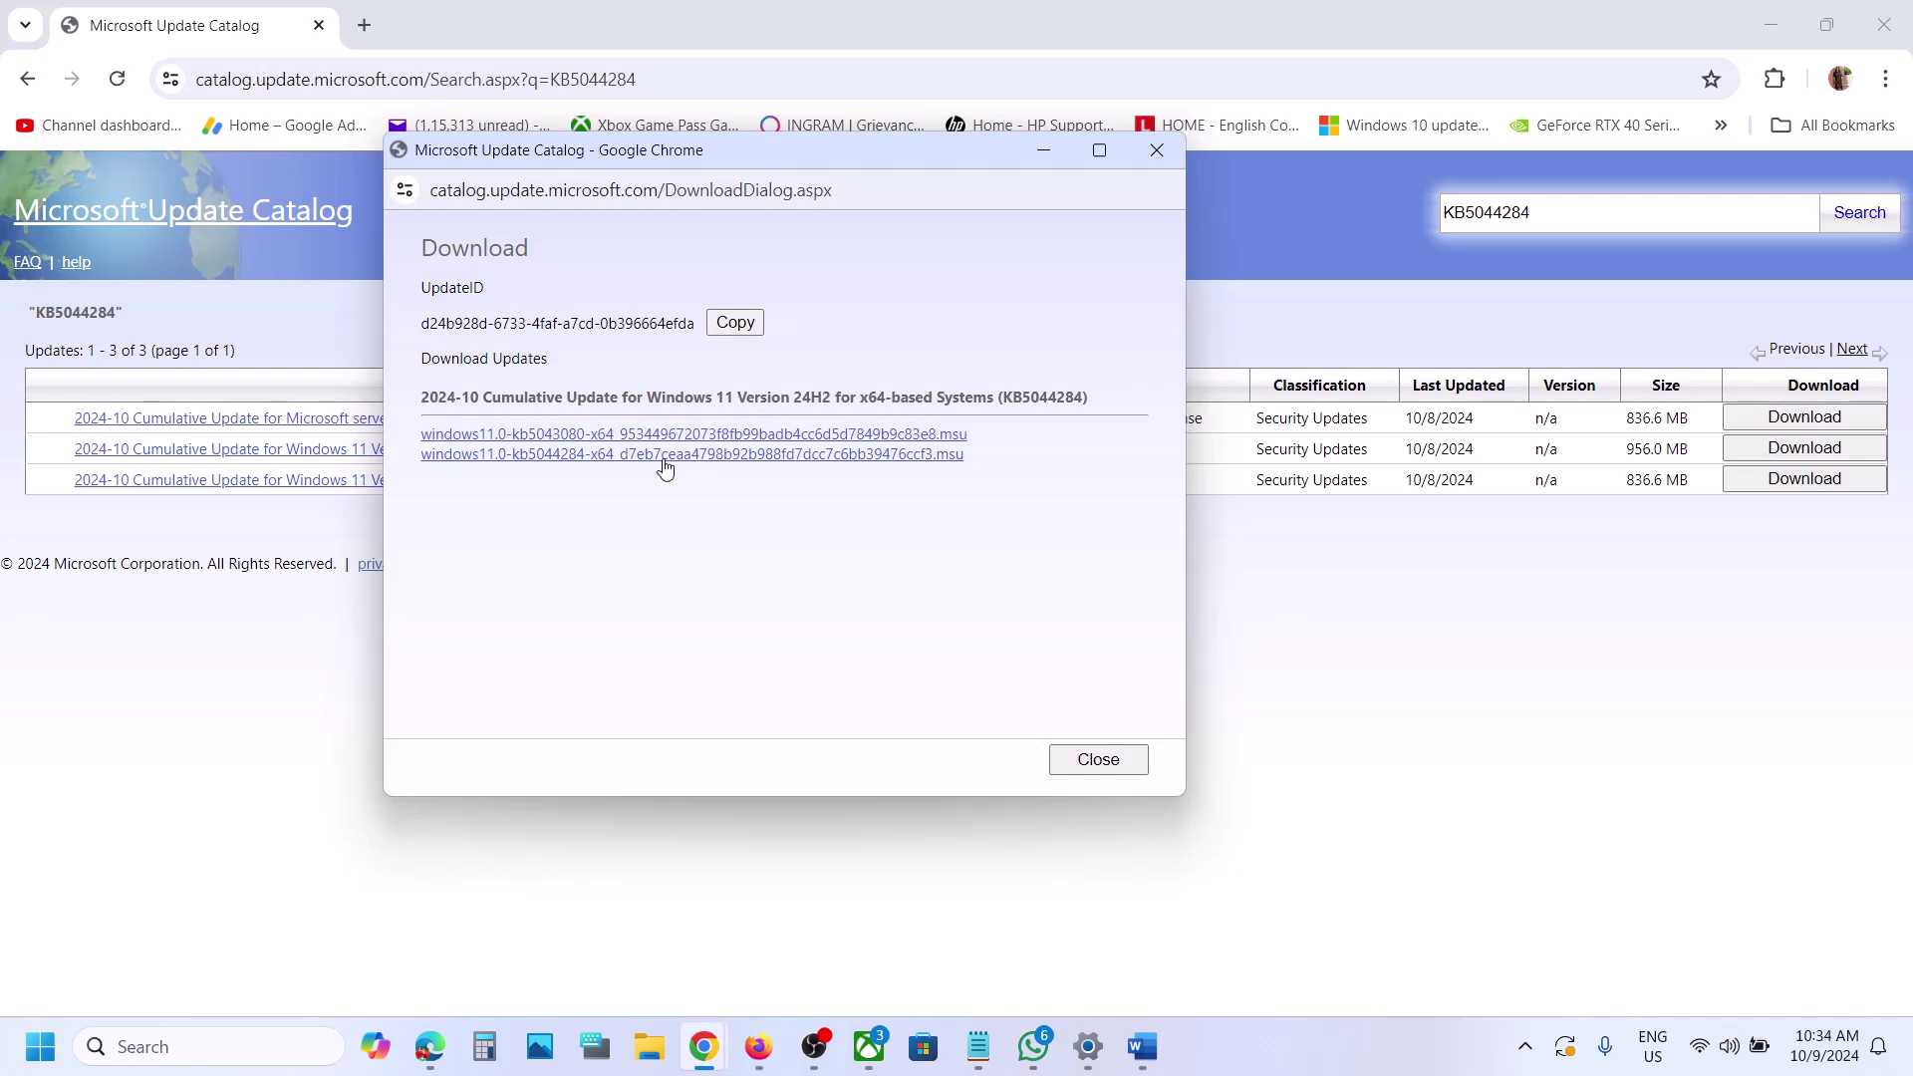
{"action": "left_click", "coordinate": [605, 458]}
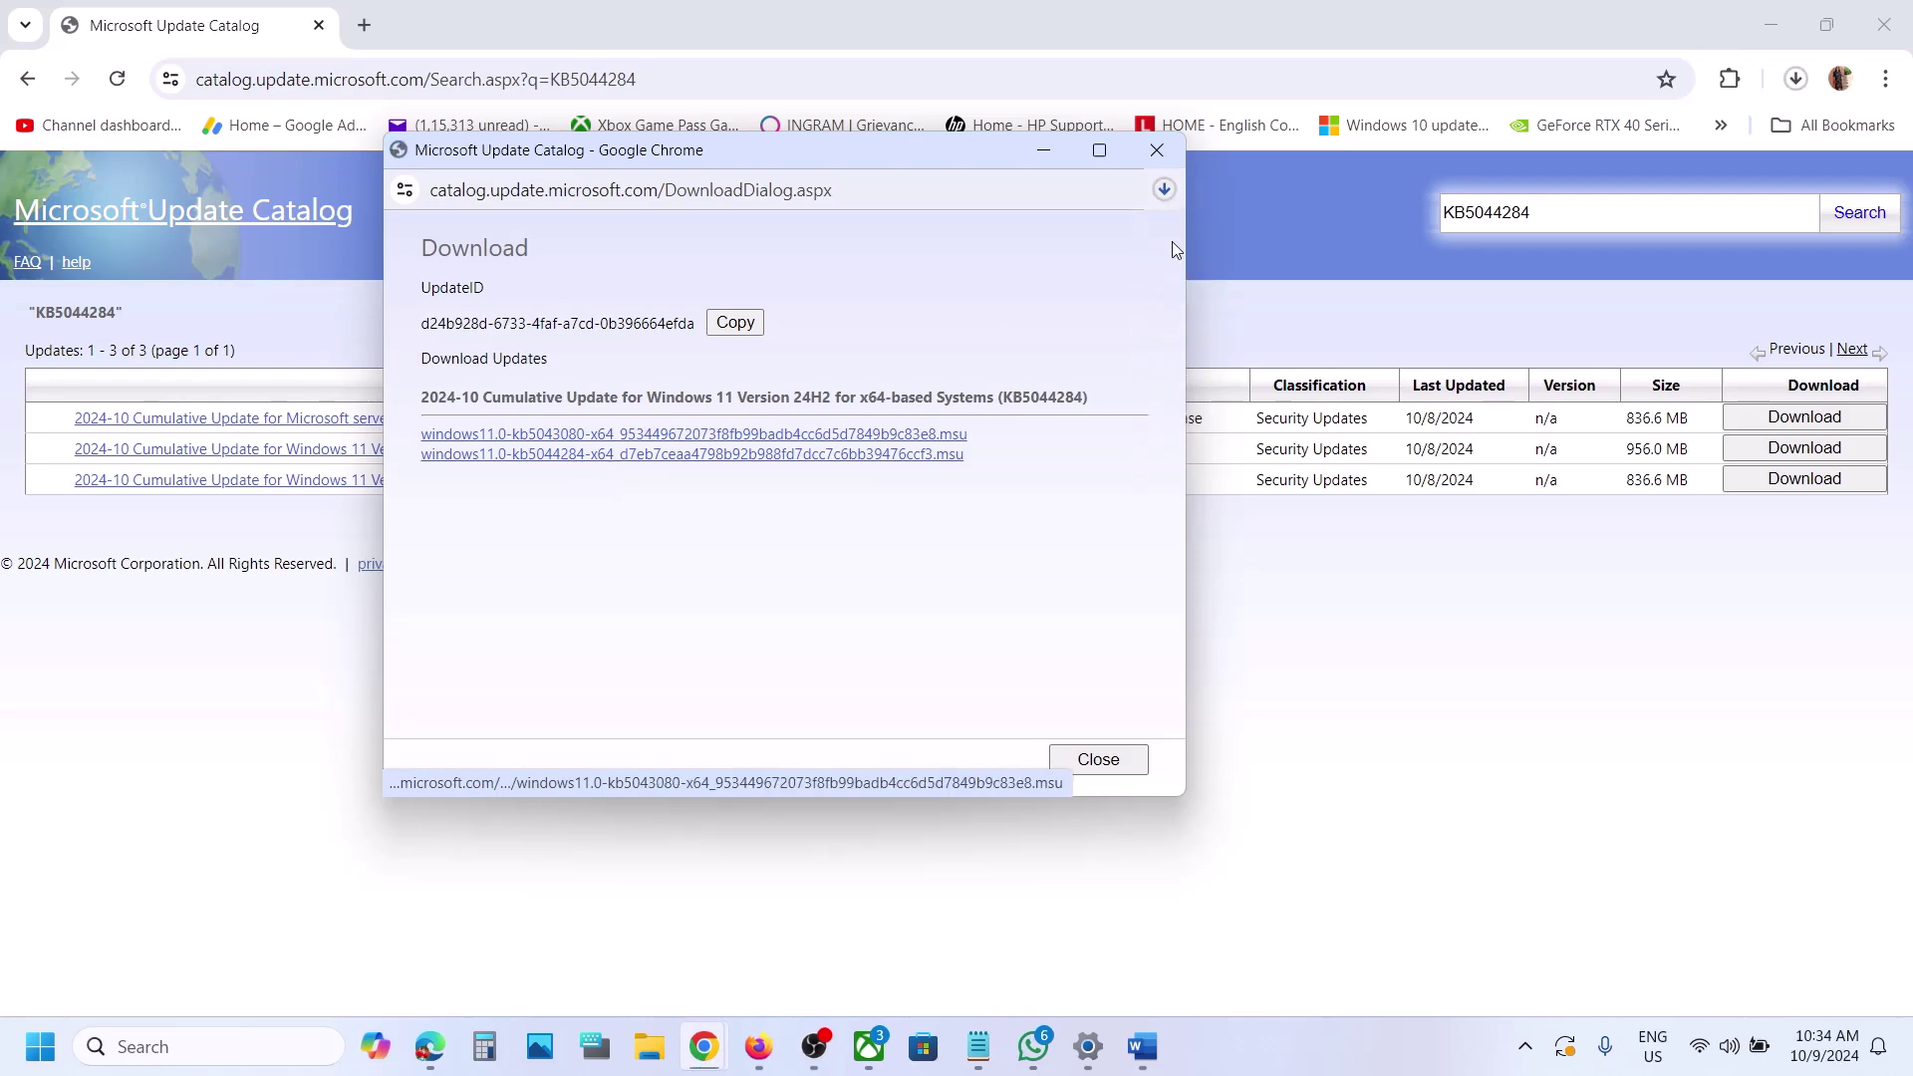
{"action": "left_click", "coordinate": [1303, 677]}
{"action": "left_click", "coordinate": [1140, 1044]}
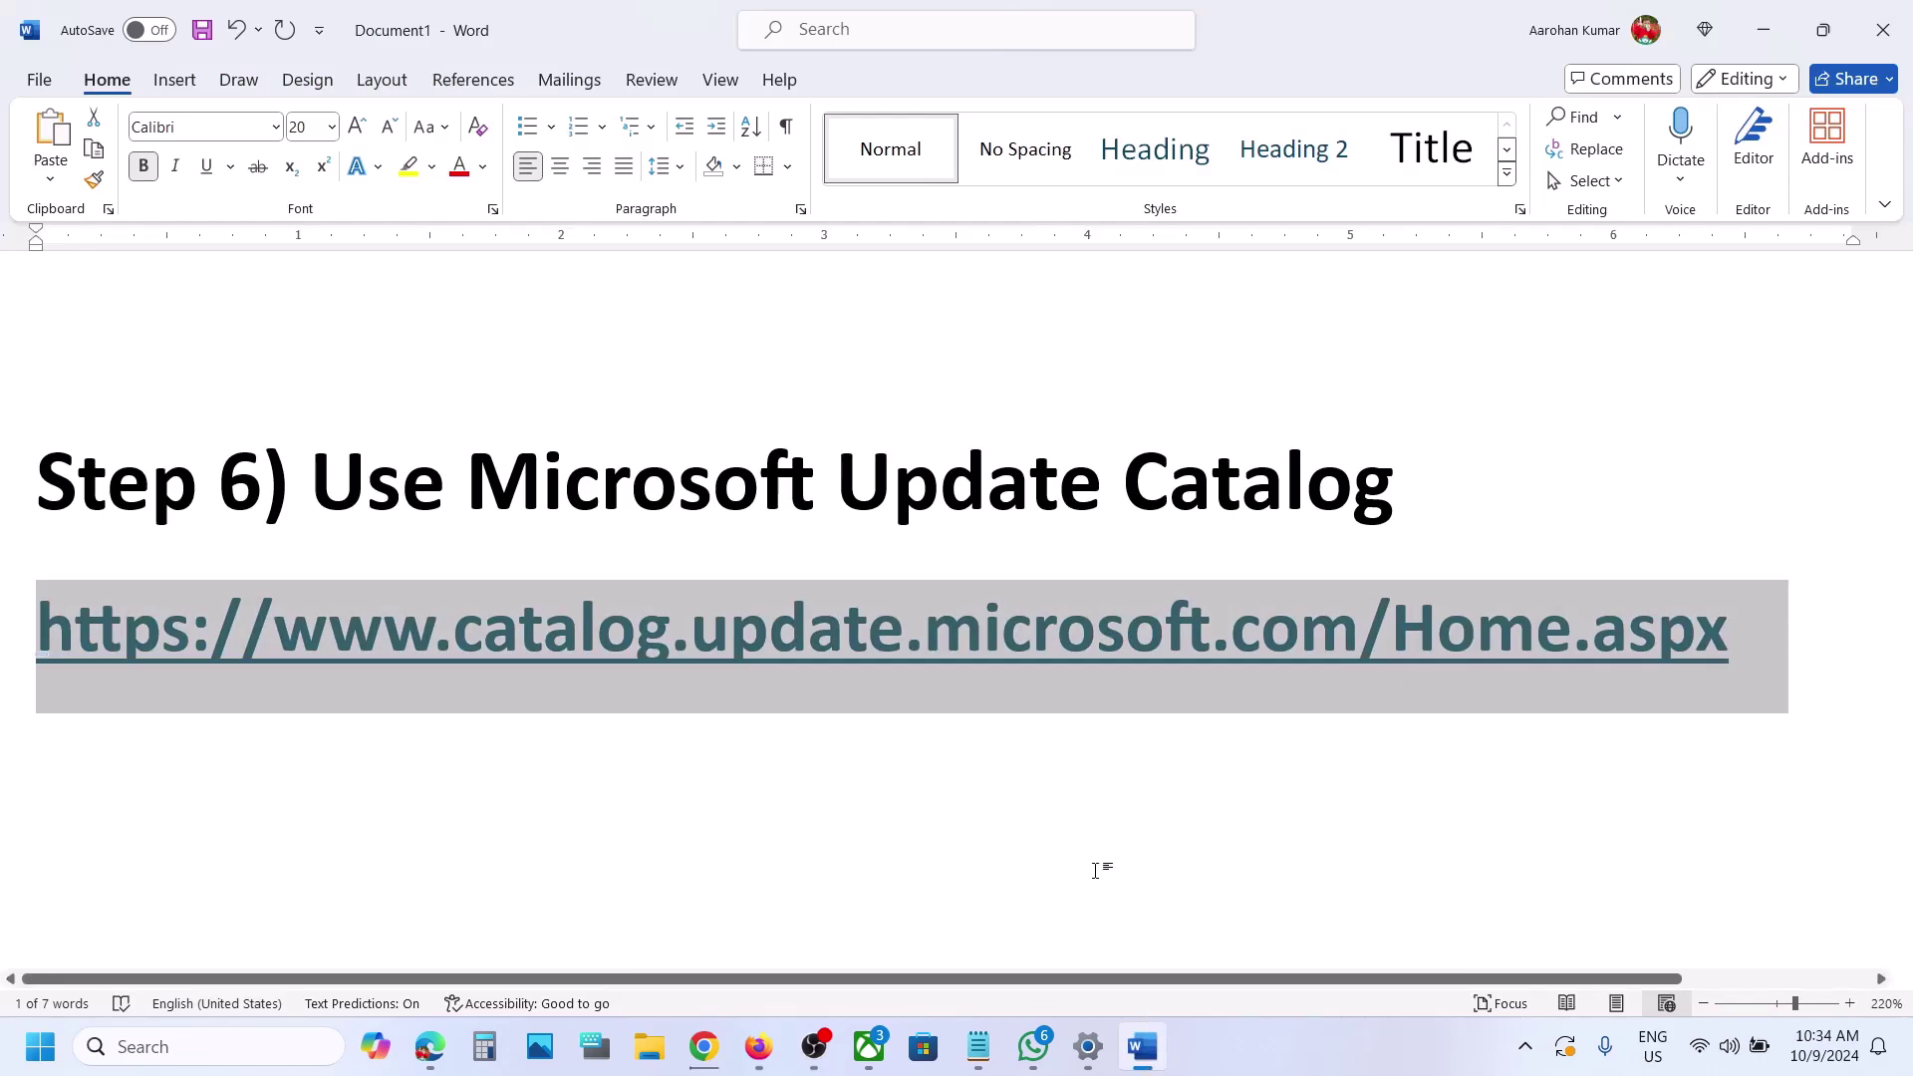
Step: Return to the catalog page in Chrome and search for KB5044285
{"action": "mouse_move", "coordinate": [704, 1045]}
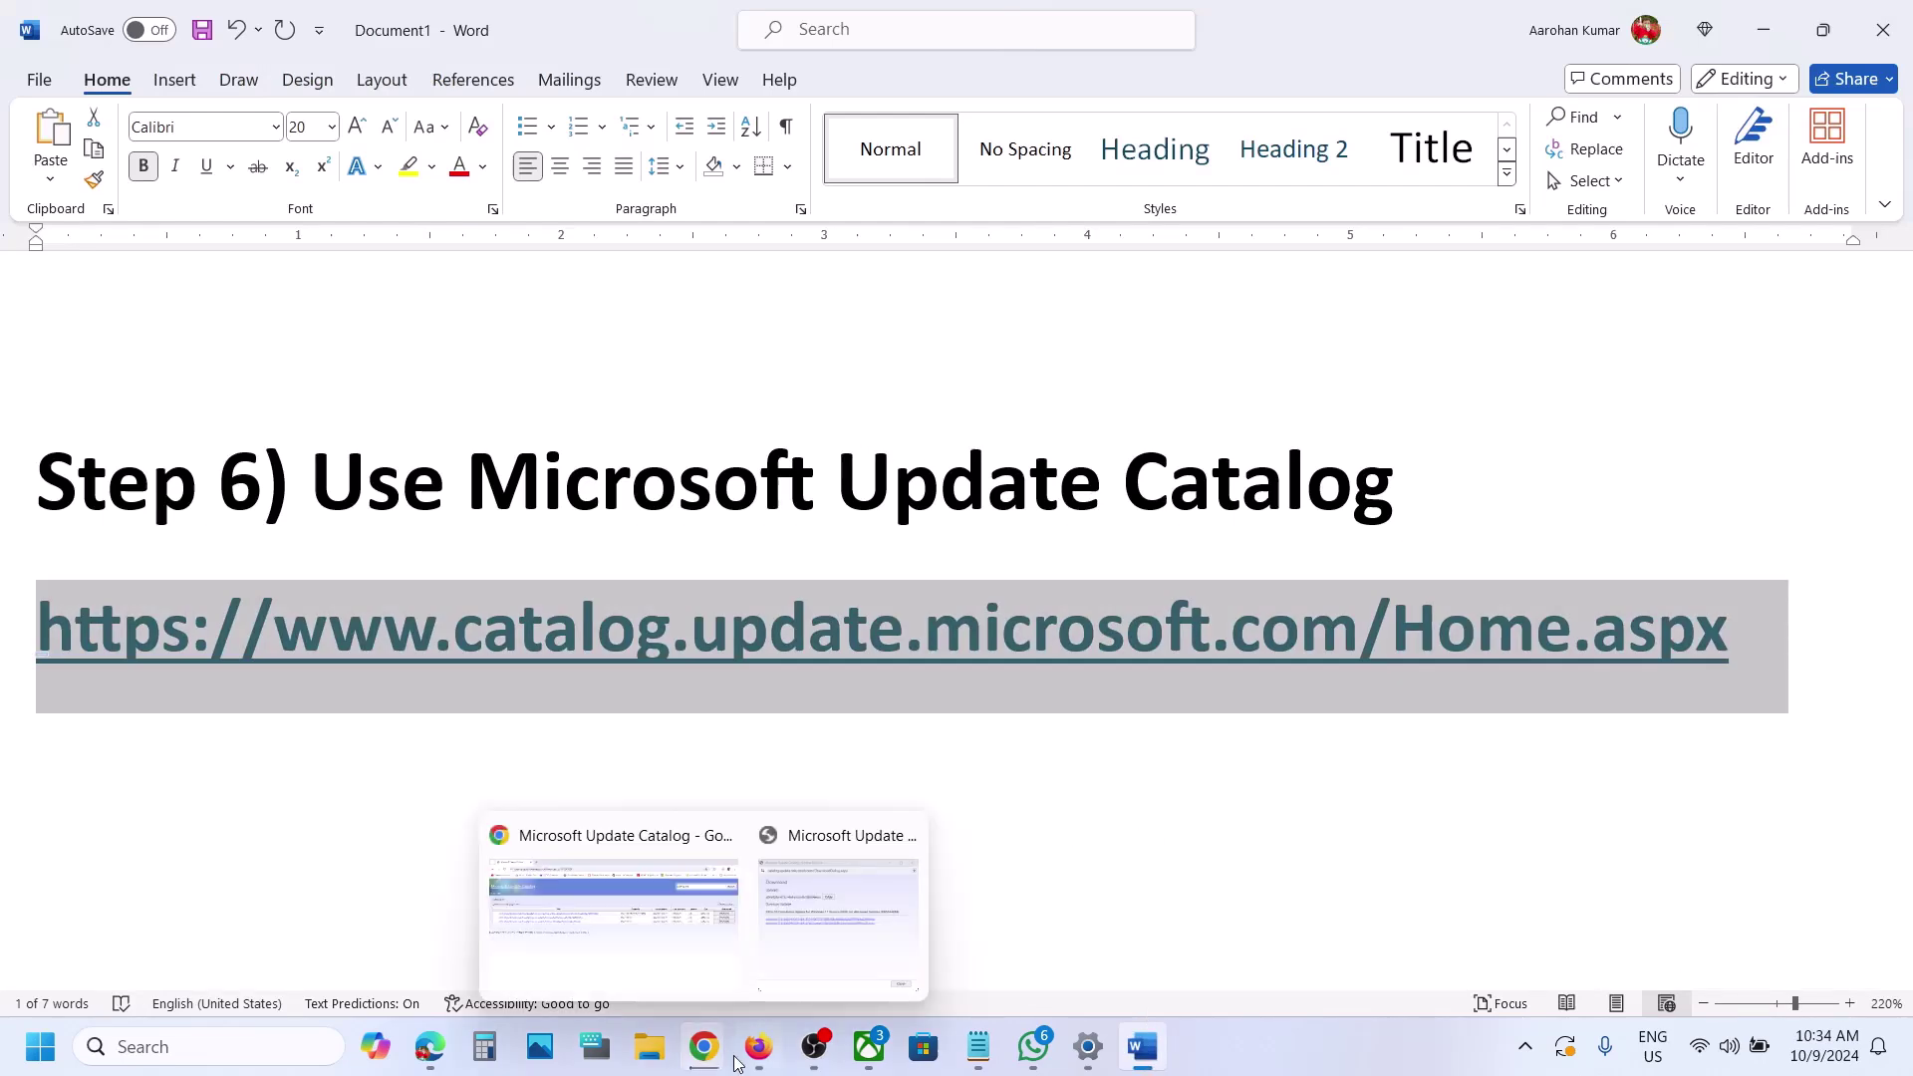
{"action": "left_click", "coordinate": [645, 949]}
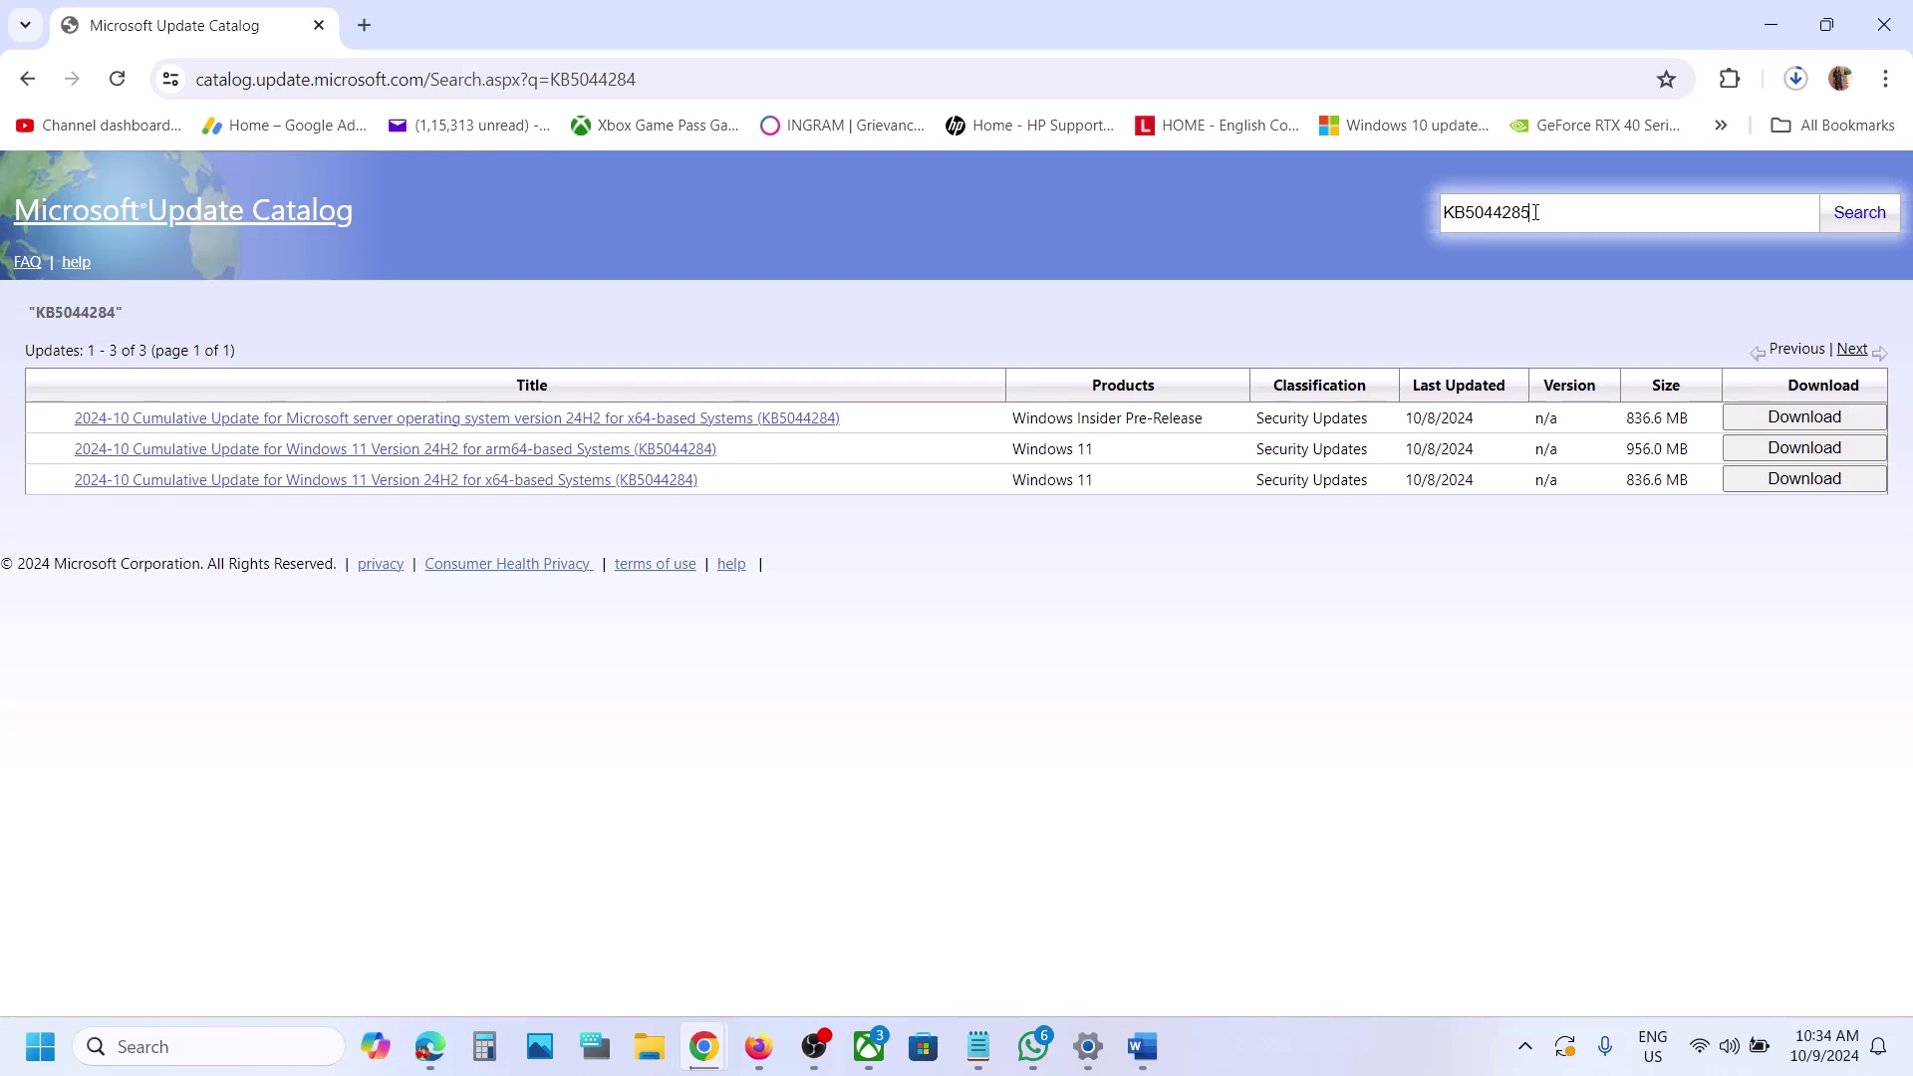
{"action": "left_click", "coordinate": [1878, 214]}
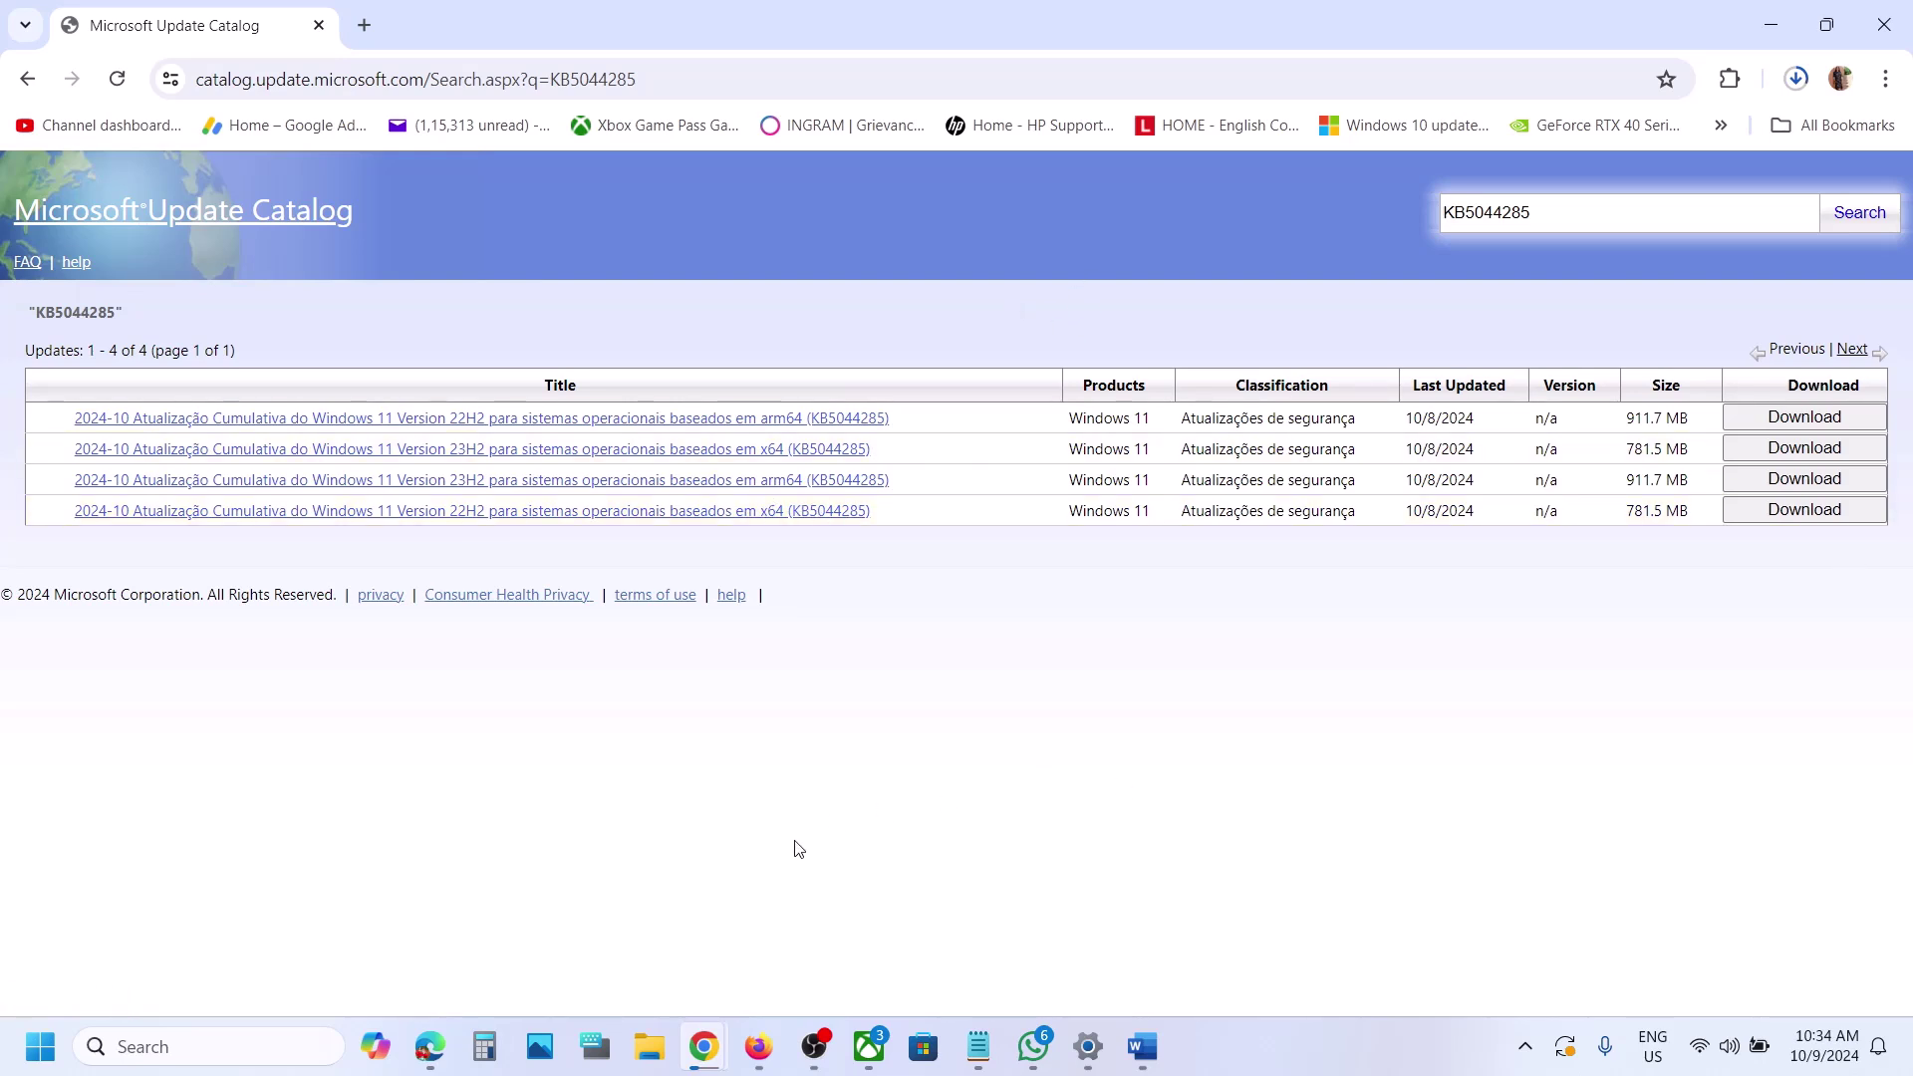
Step: Check the KB5044284 package download progress in Chrome's downloads, then dismiss it
{"action": "mouse_move", "coordinate": [709, 1041]}
{"action": "left_click", "coordinate": [801, 961]}
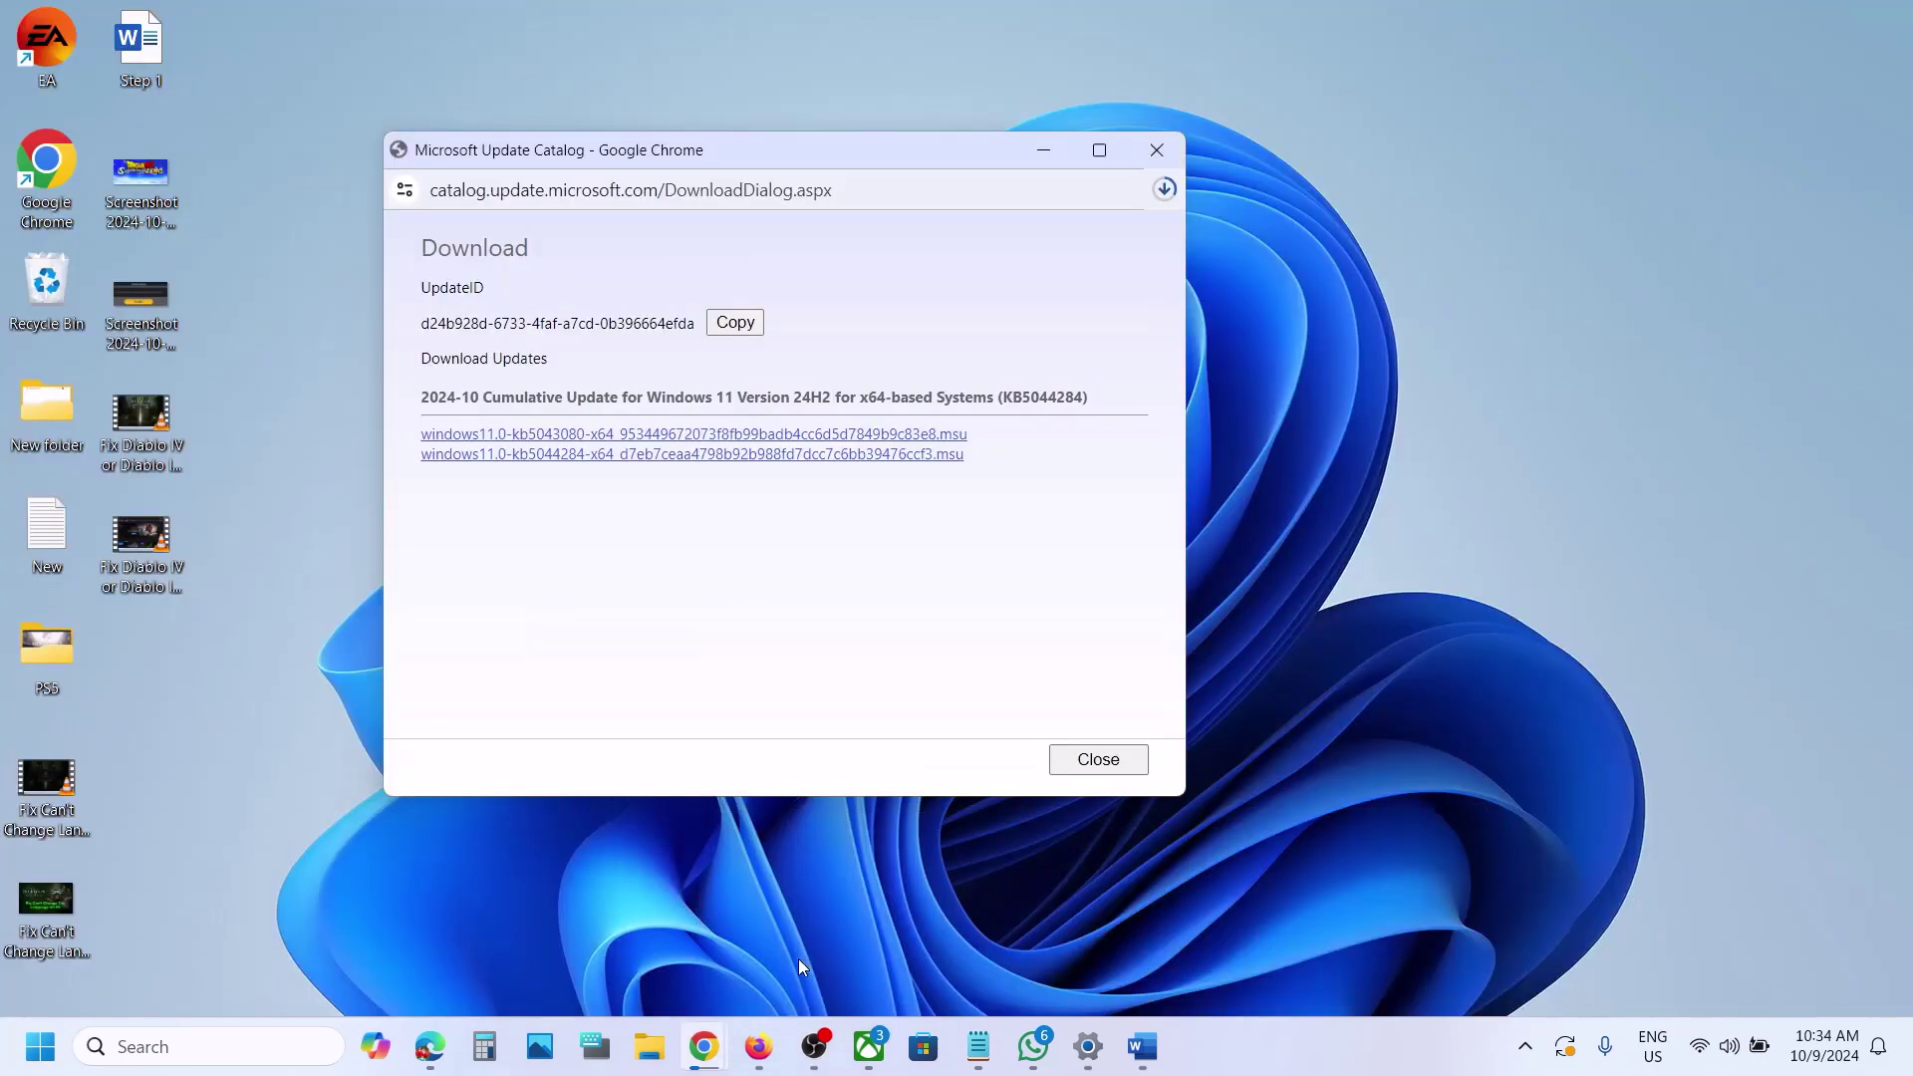
{"action": "left_click", "coordinate": [1163, 189]}
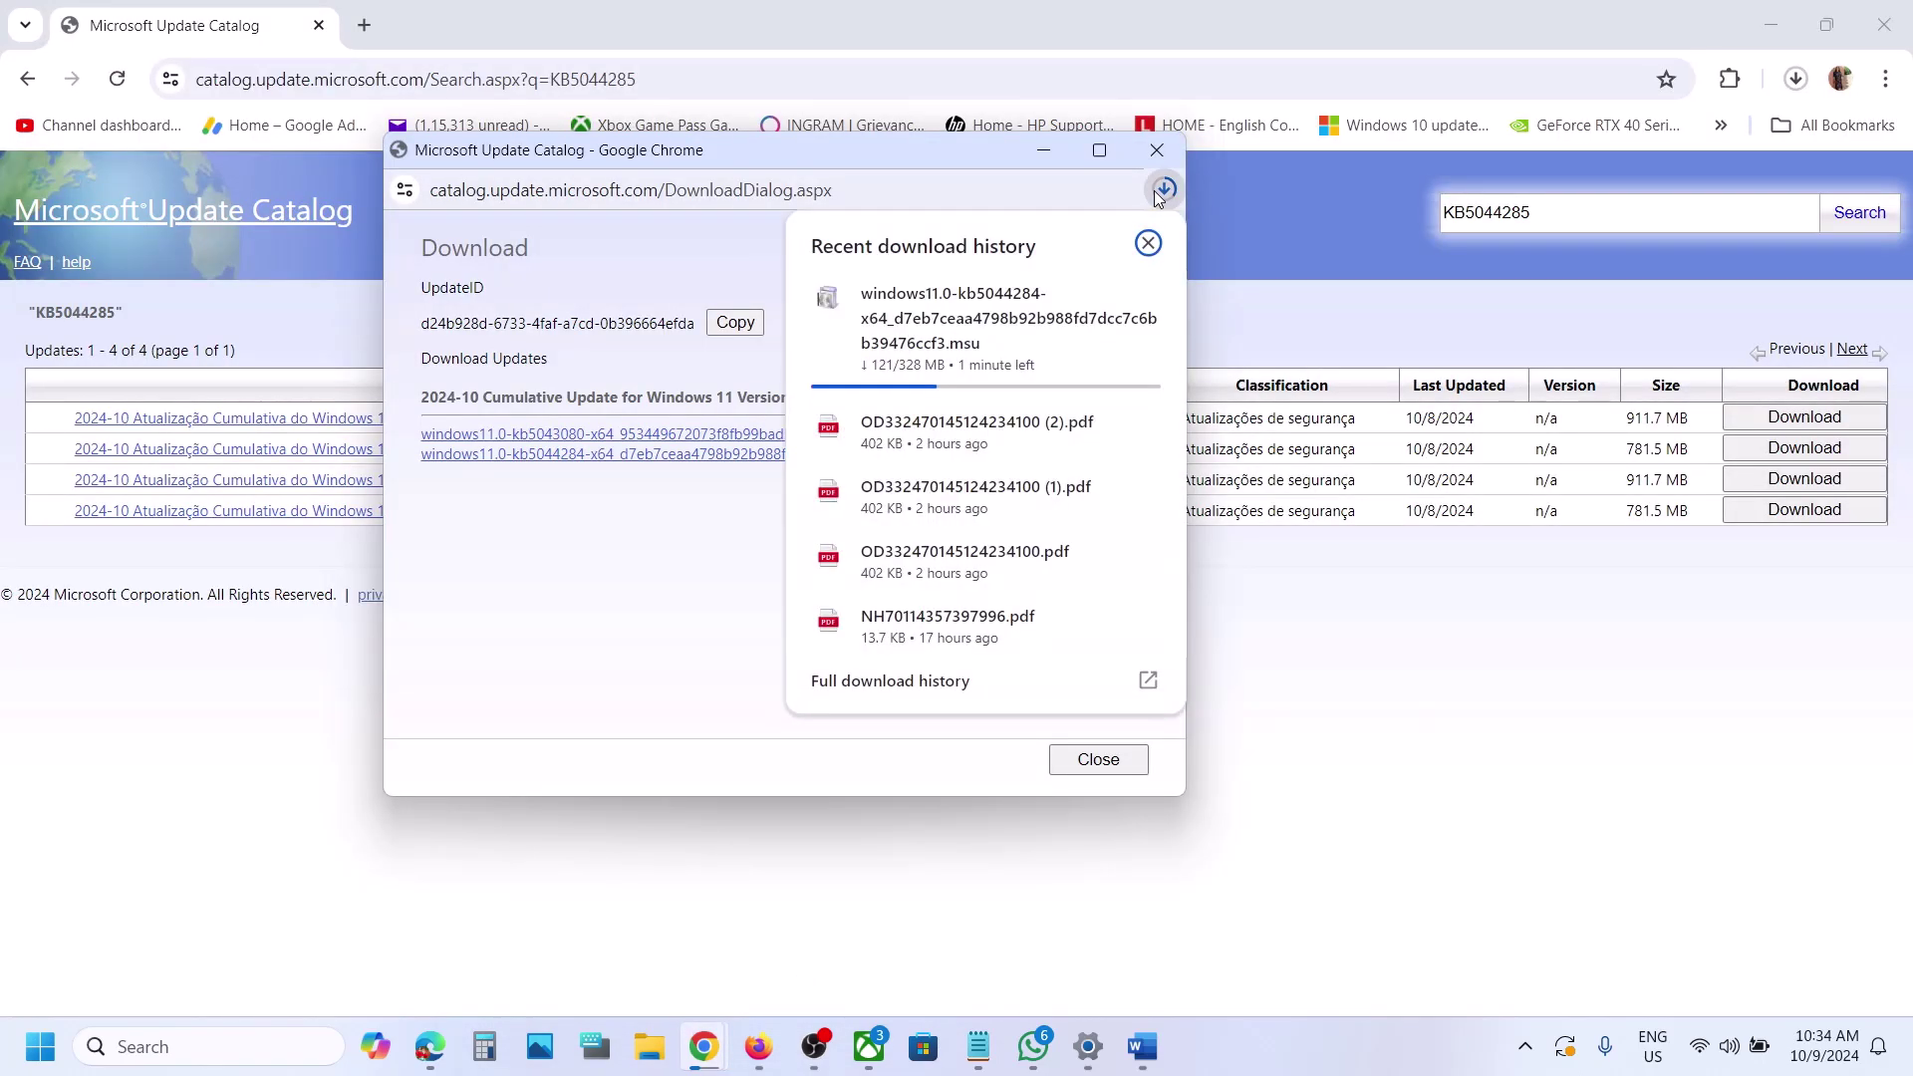
{"action": "left_click", "coordinate": [634, 711]}
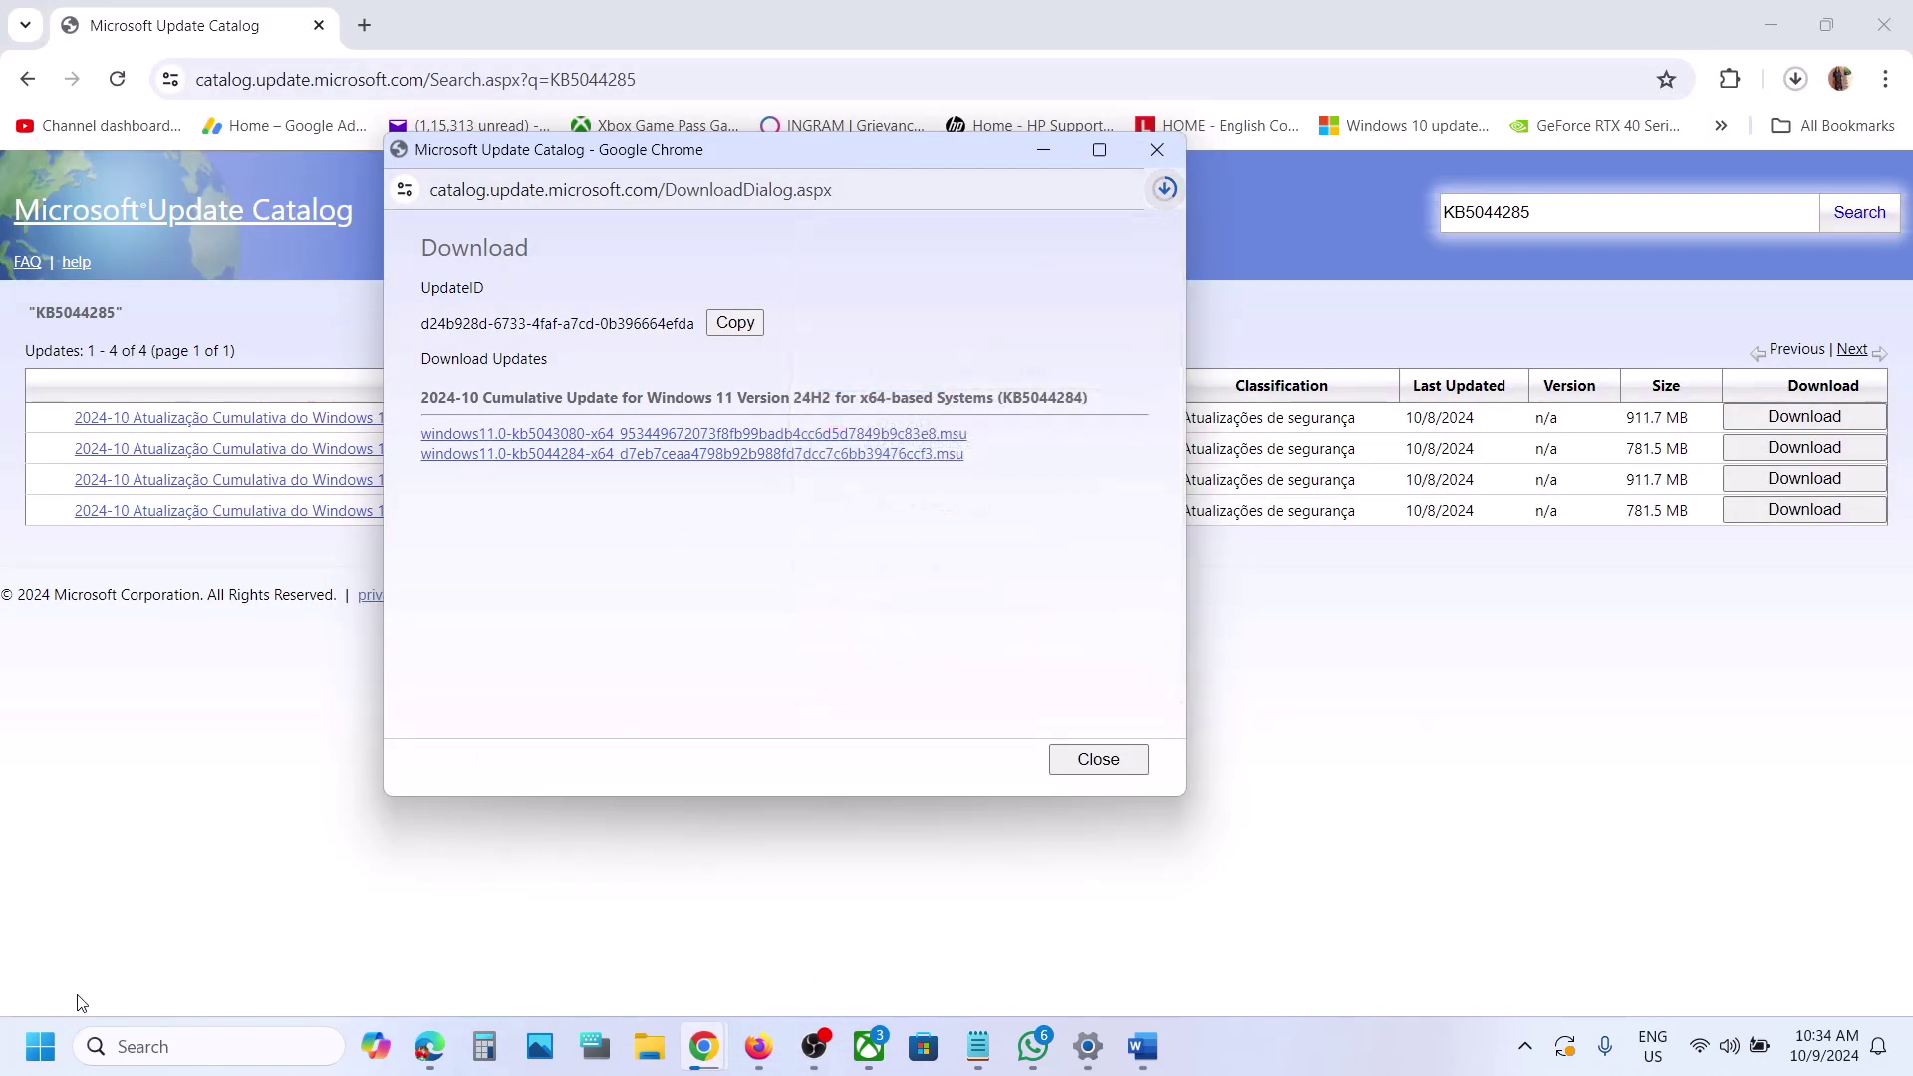
Step: Open the Start menu power options and close them and the Start menu again
{"action": "left_click", "coordinate": [40, 1046]}
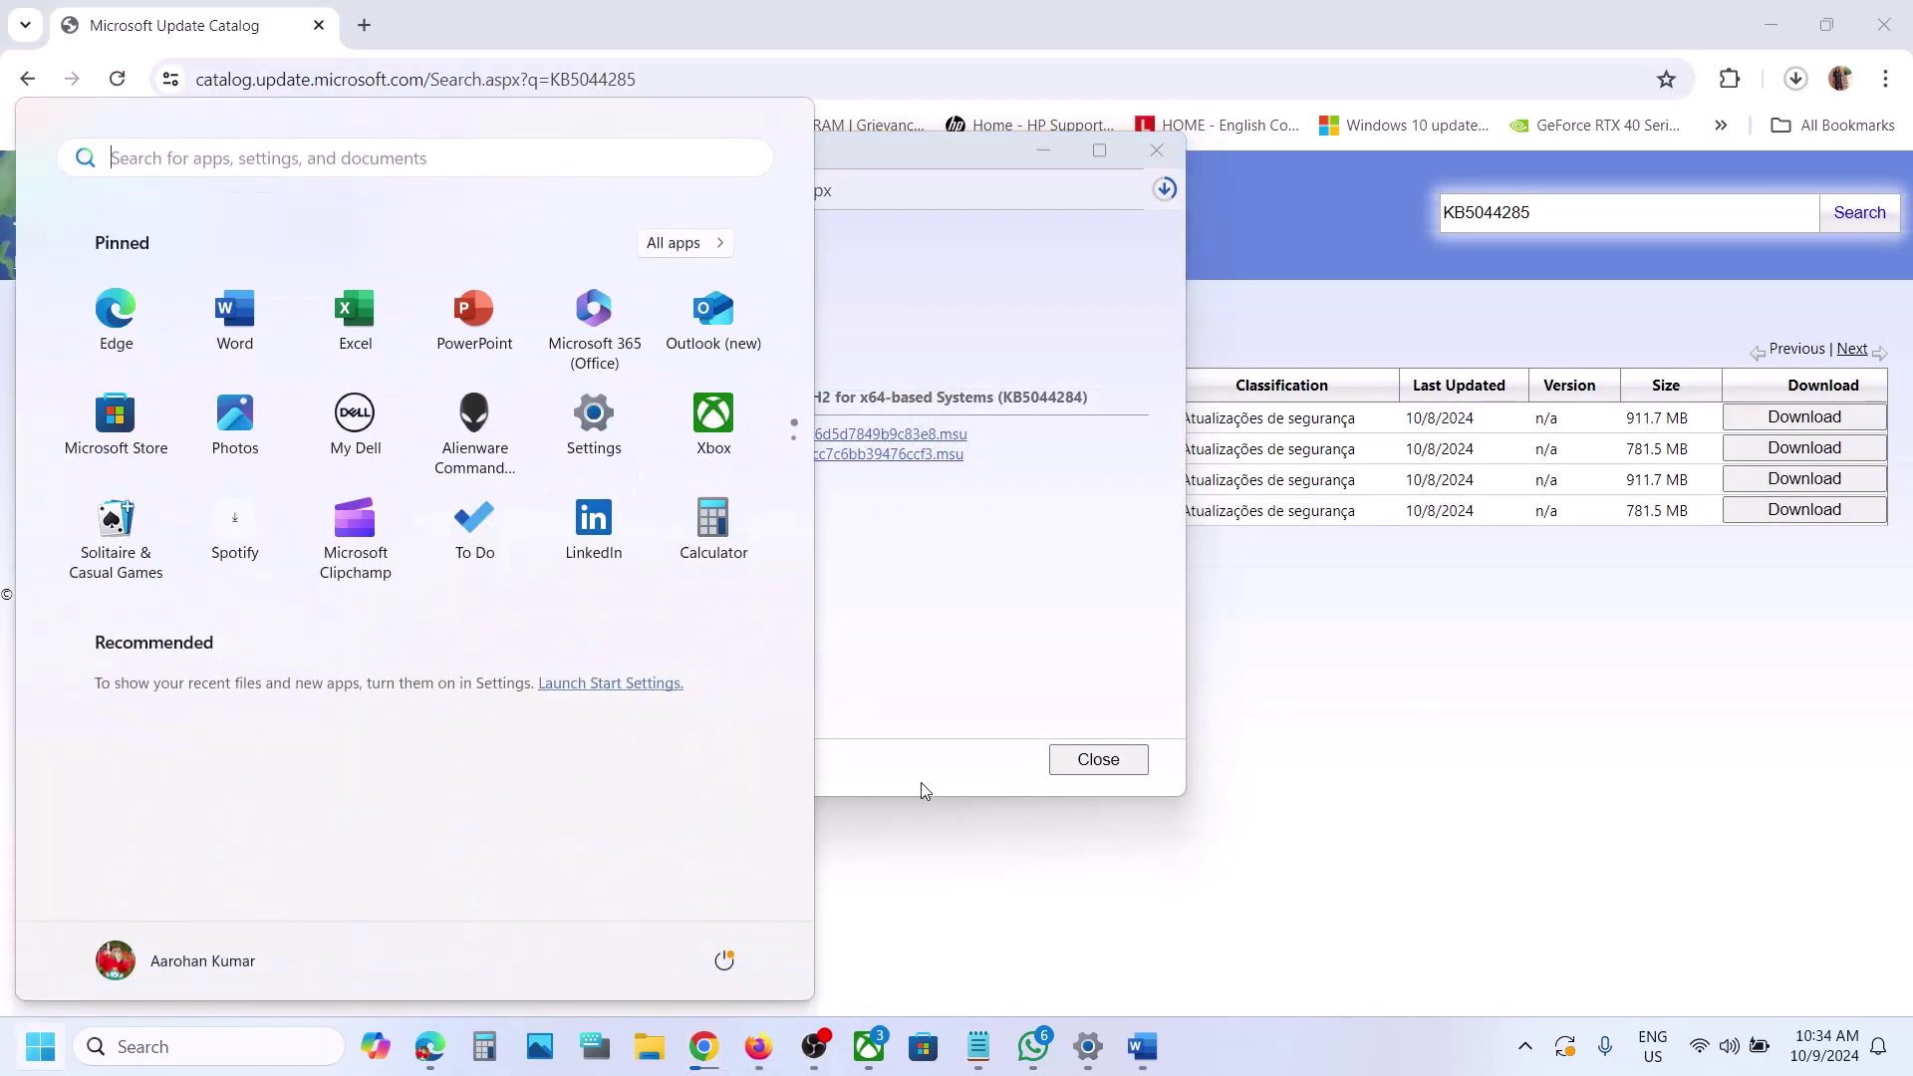
{"action": "left_click", "coordinate": [745, 954]}
{"action": "key", "text": "Escape"}
{"action": "left_click", "coordinate": [1297, 863]}
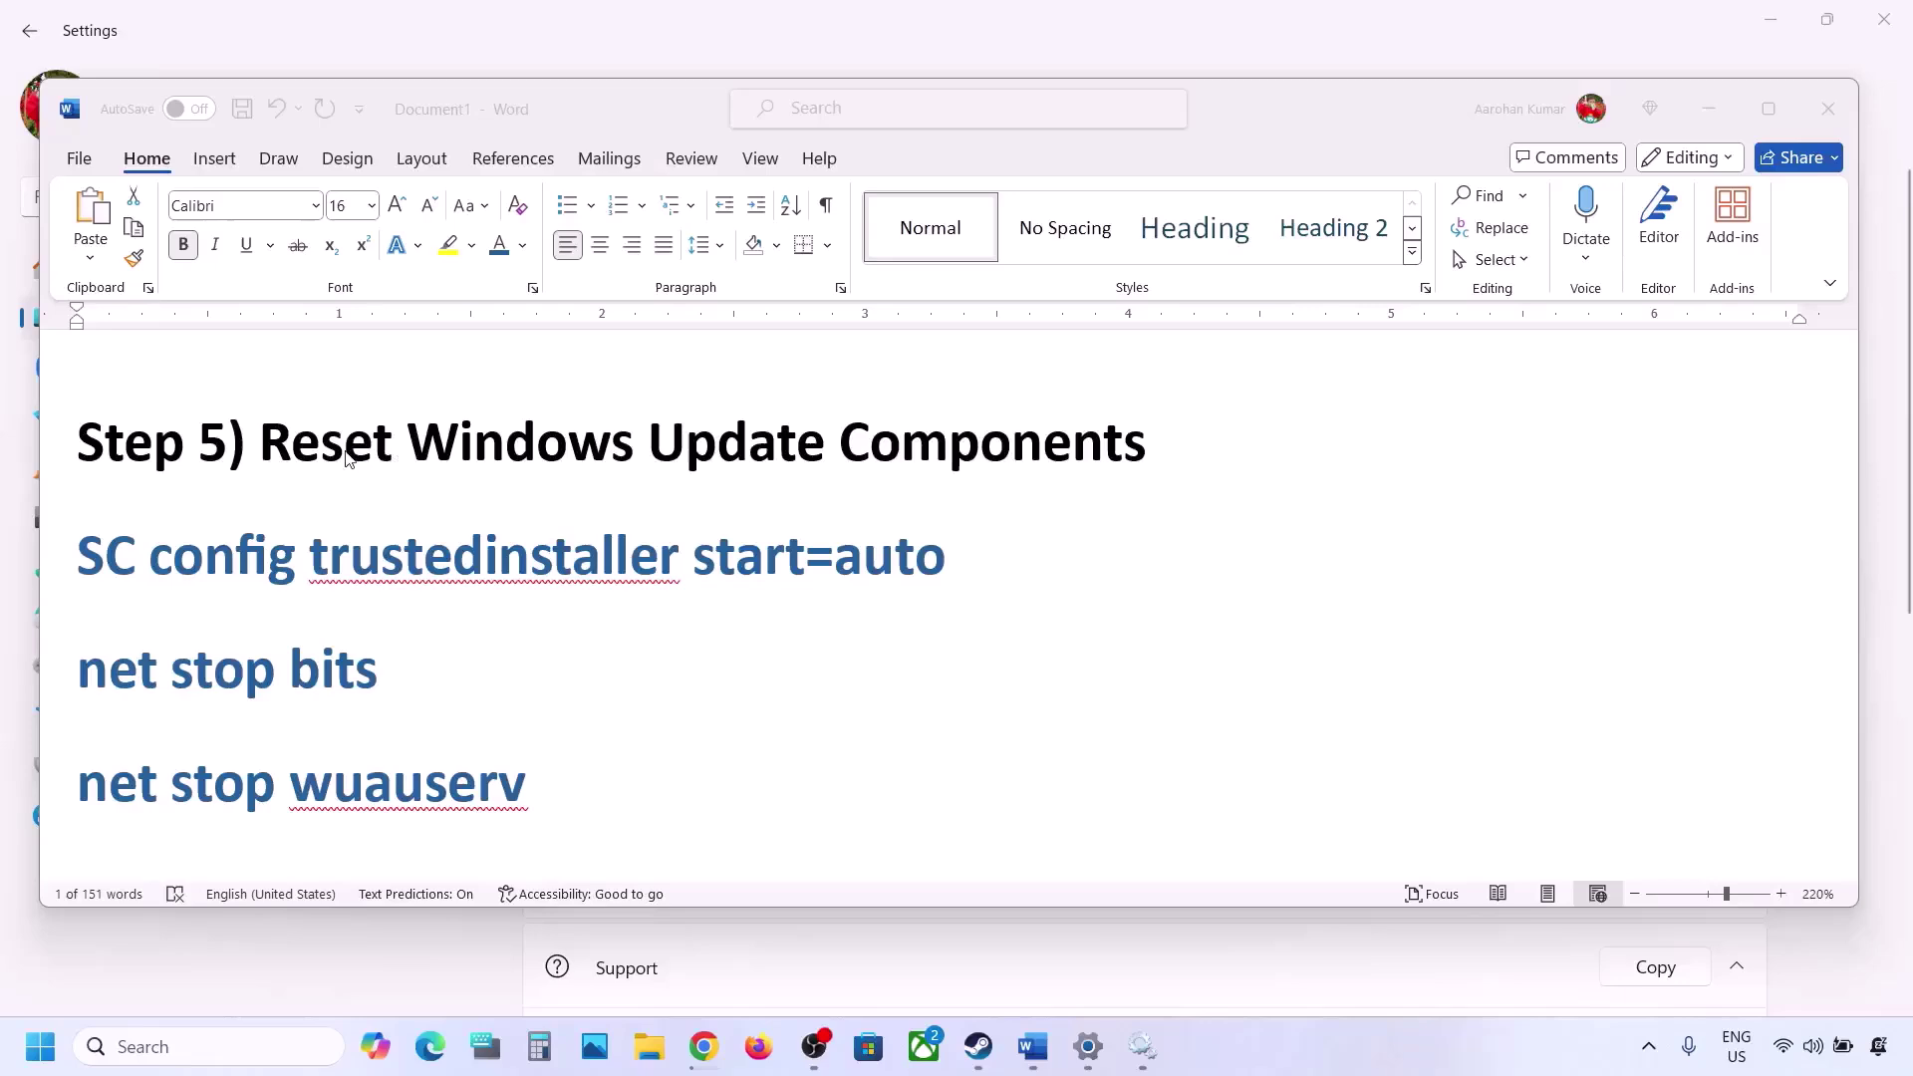
{"action": "left_click", "coordinate": [279, 443]}
{"action": "left_click_drag", "start_coordinate": [261, 438], "coordinate": [1145, 446]}
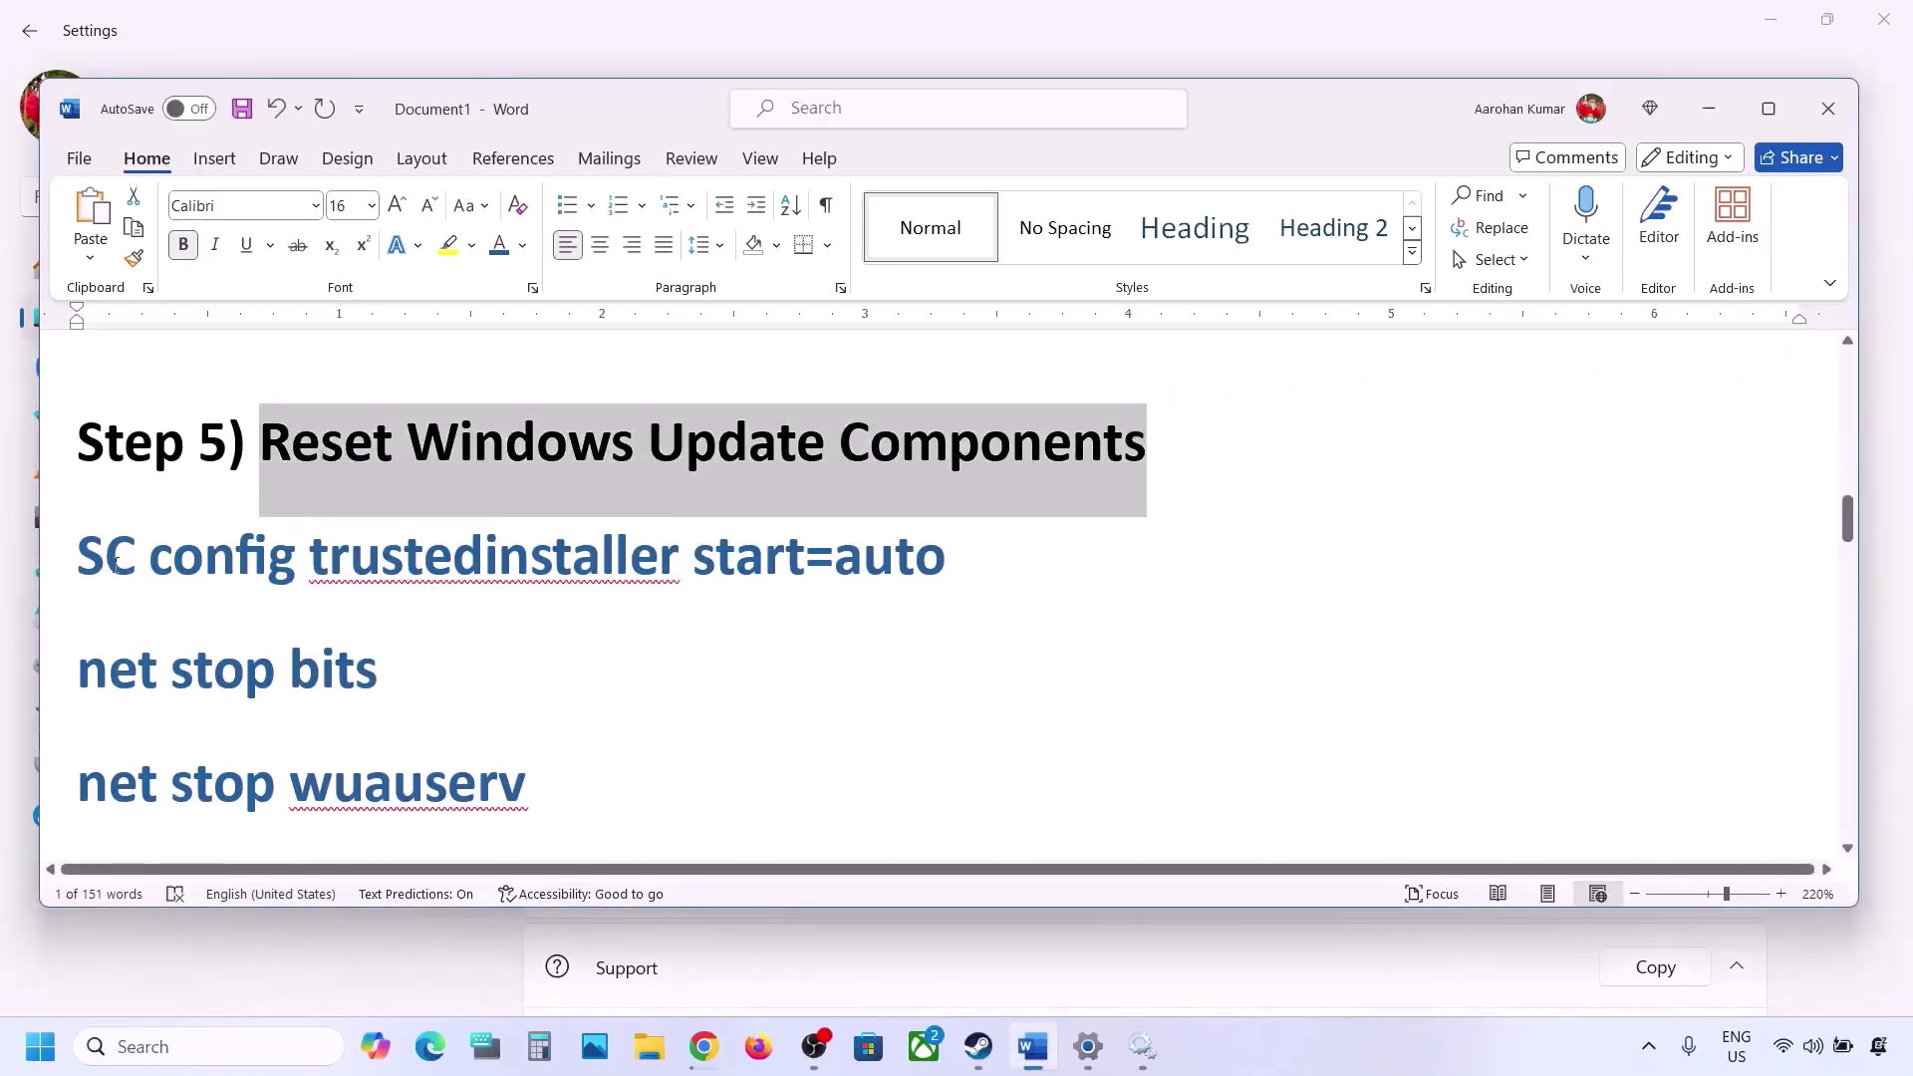
{"action": "left_click", "coordinate": [80, 548]}
{"action": "key", "text": "shift+Down"}
{"action": "key", "text": "shift+Down"}
{"action": "key", "text": "shift+Down"}
{"action": "key", "text": "shift+Down"}
{"action": "key", "text": "shift+Down"}
{"action": "key", "text": "shift+Down"}
{"action": "key", "text": "shift+Down"}
{"action": "key", "text": "shift+Down"}
{"action": "key", "text": "shift+Down"}
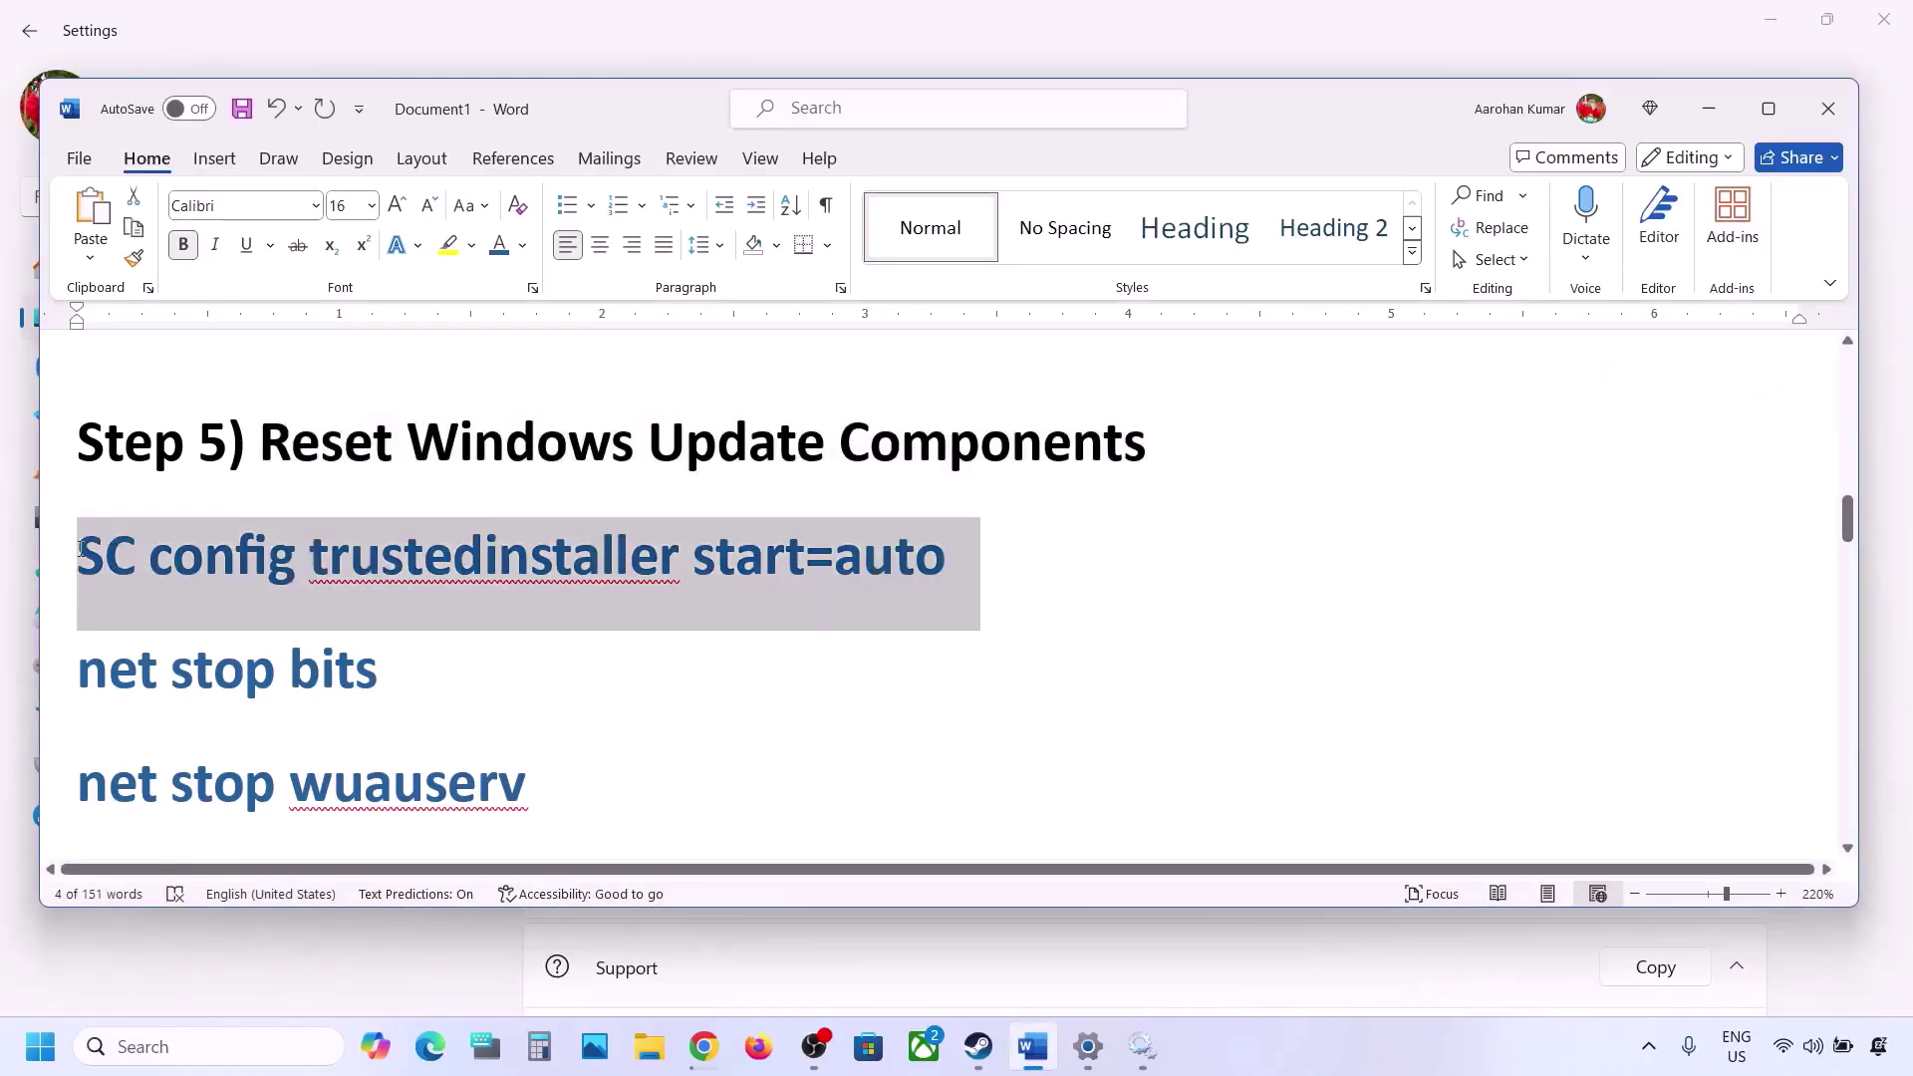
{"action": "key", "text": "shift+Down"}
{"action": "key", "text": "shift+Down"}
{"action": "key", "text": "shift+Down"}
{"action": "key", "text": "shift+Down"}
{"action": "key", "text": "shift+Down"}
{"action": "key", "text": "shift+Down"}
{"action": "key", "text": "shift+Down"}
{"action": "key", "text": "shift+Down"}
{"action": "key", "text": "shift+Down"}
{"action": "key", "text": "shift+Down"}
{"action": "key", "text": "shift+Down"}
{"action": "key", "text": "shift+Down"}
{"action": "key", "text": "shift+Down"}
{"action": "key", "text": "shift+Down"}
{"action": "key", "text": "shift+Down"}
{"action": "key", "text": "shift+Down"}
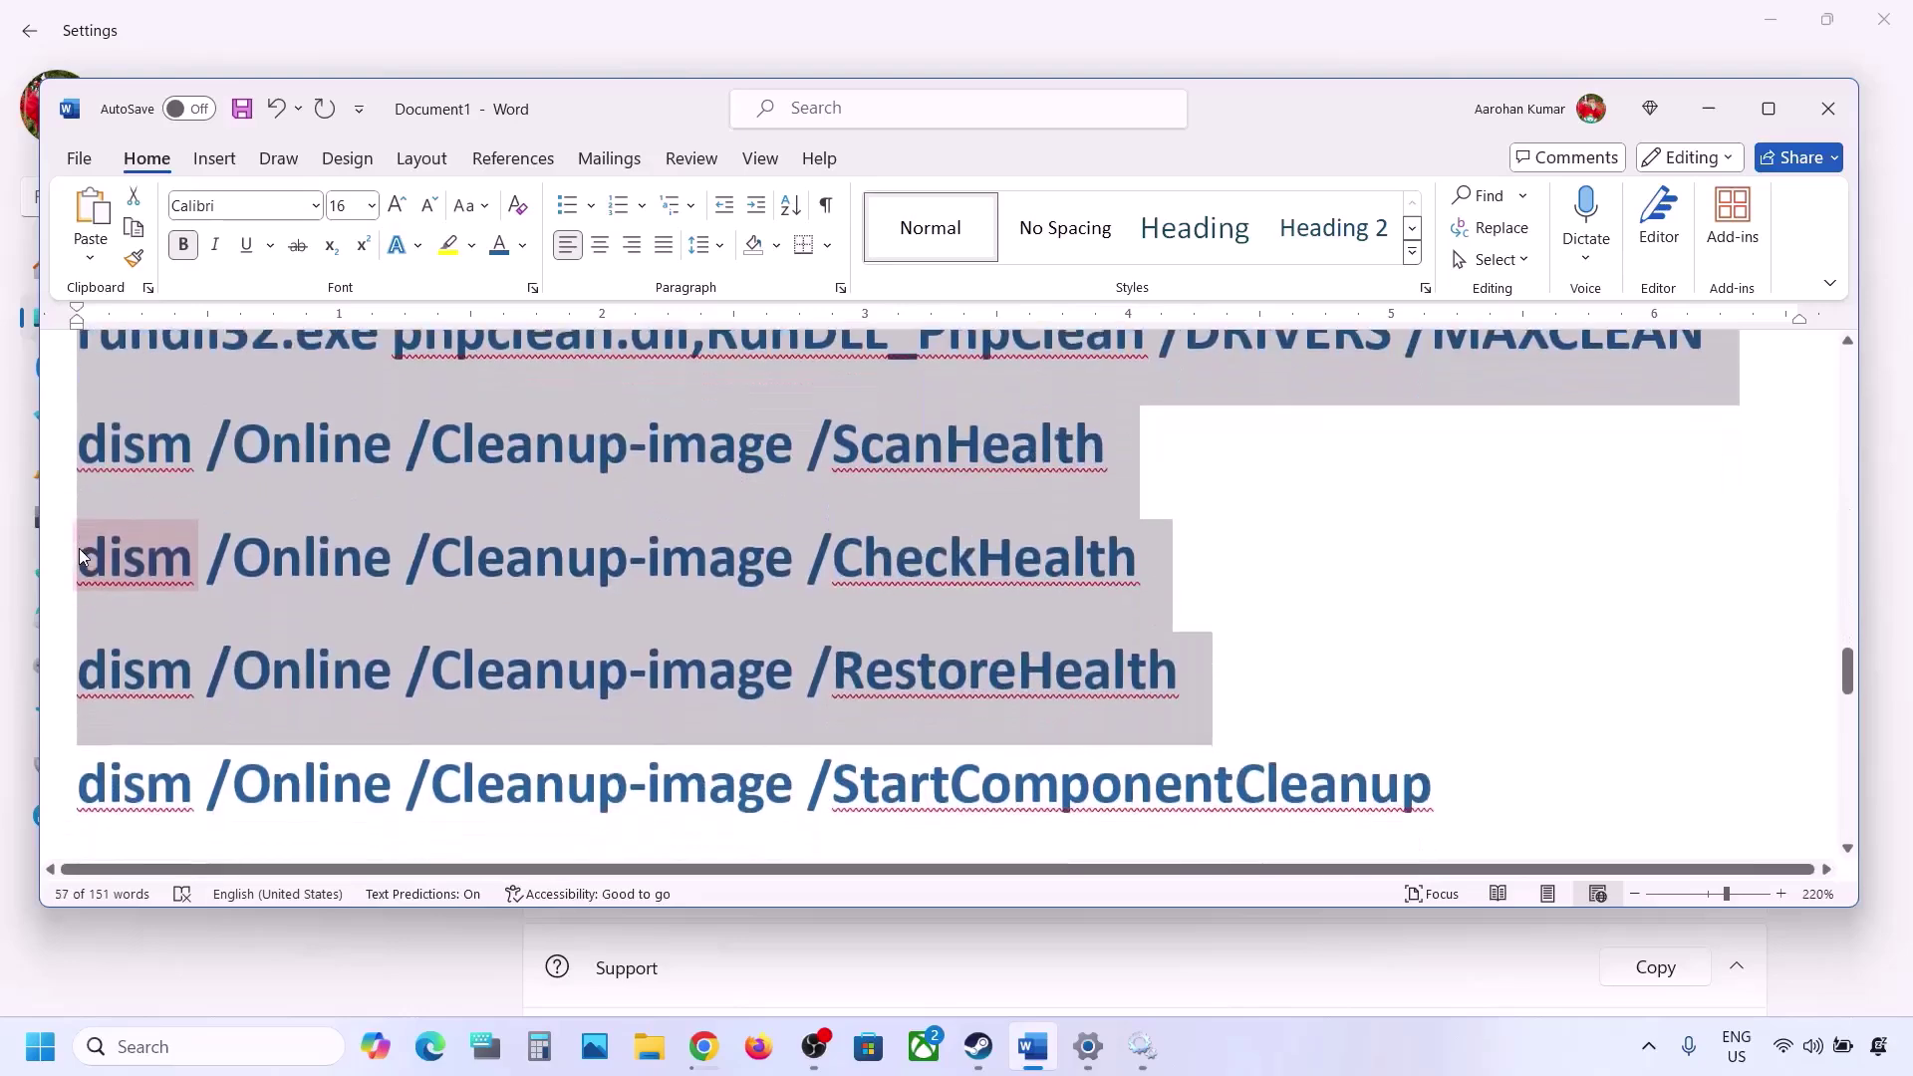
{"action": "key", "text": "shift+Up"}
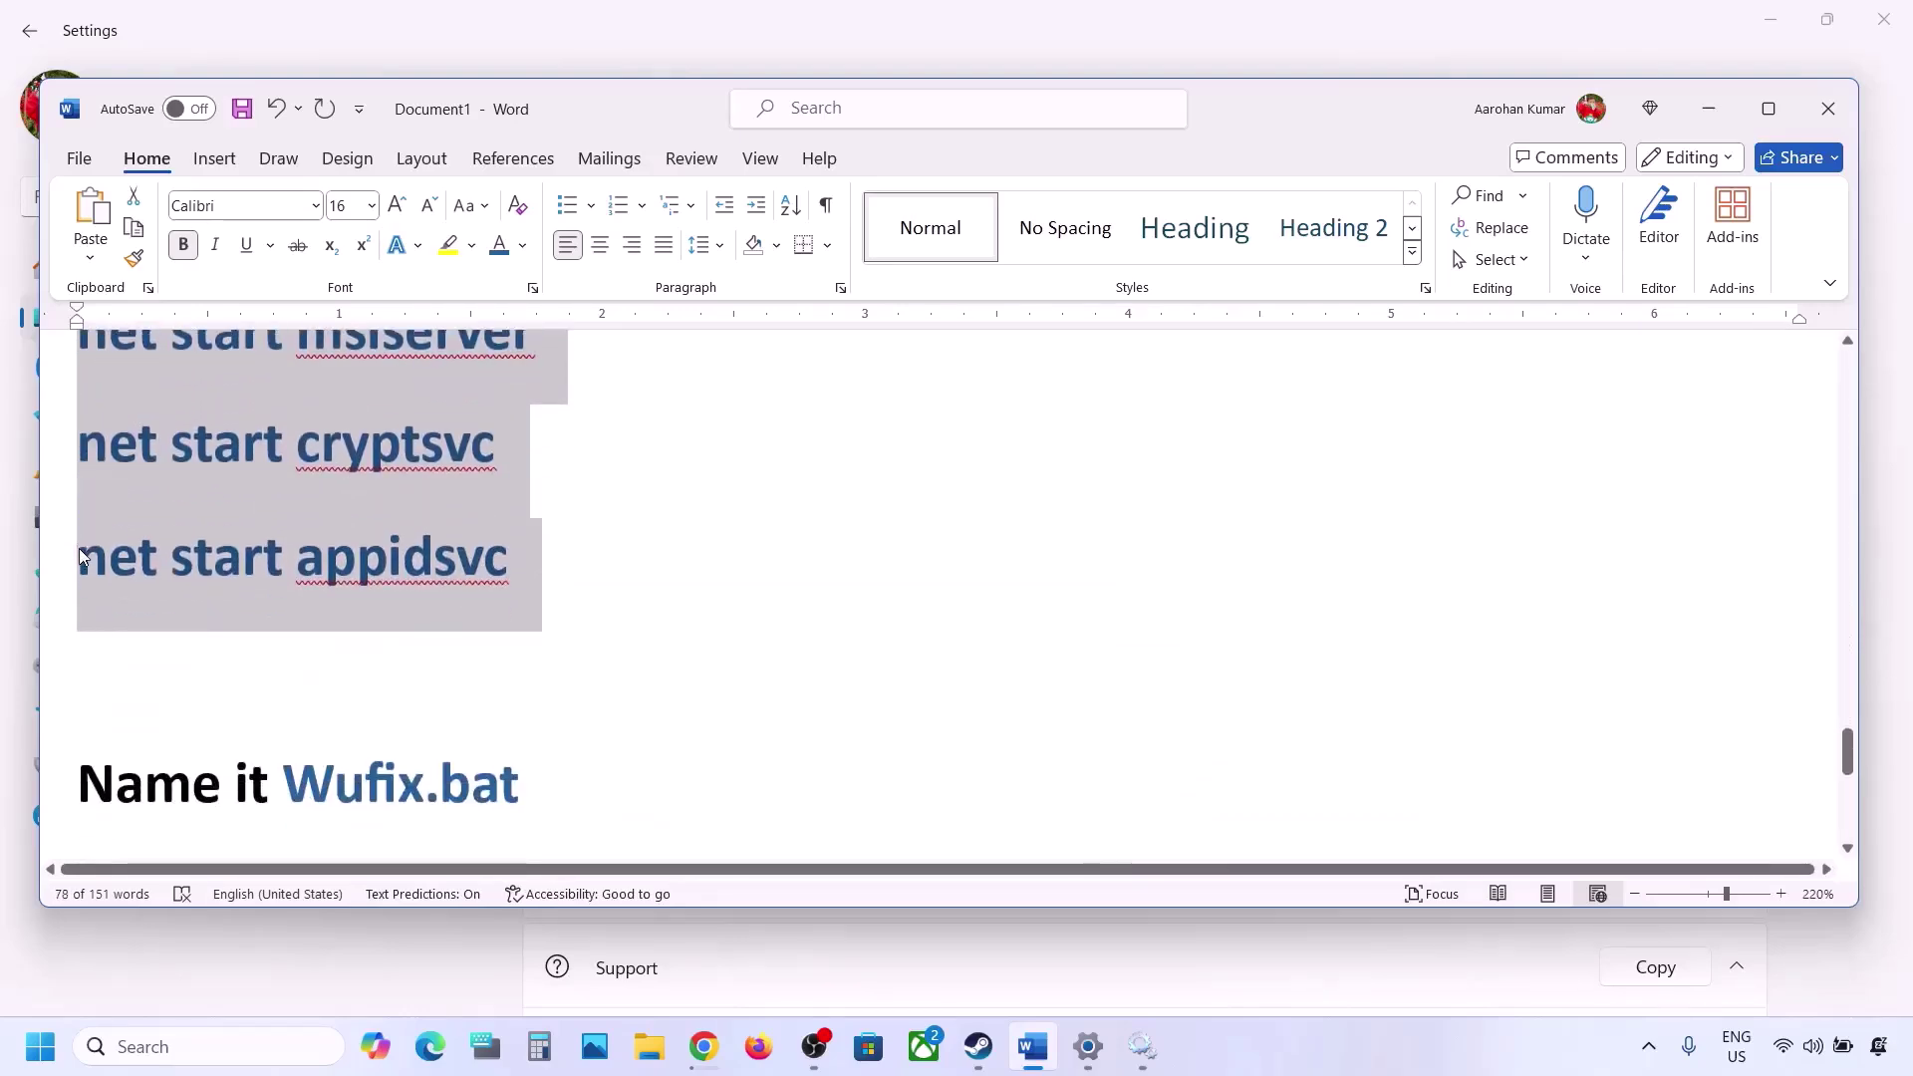
{"action": "right_click", "coordinate": [271, 508]}
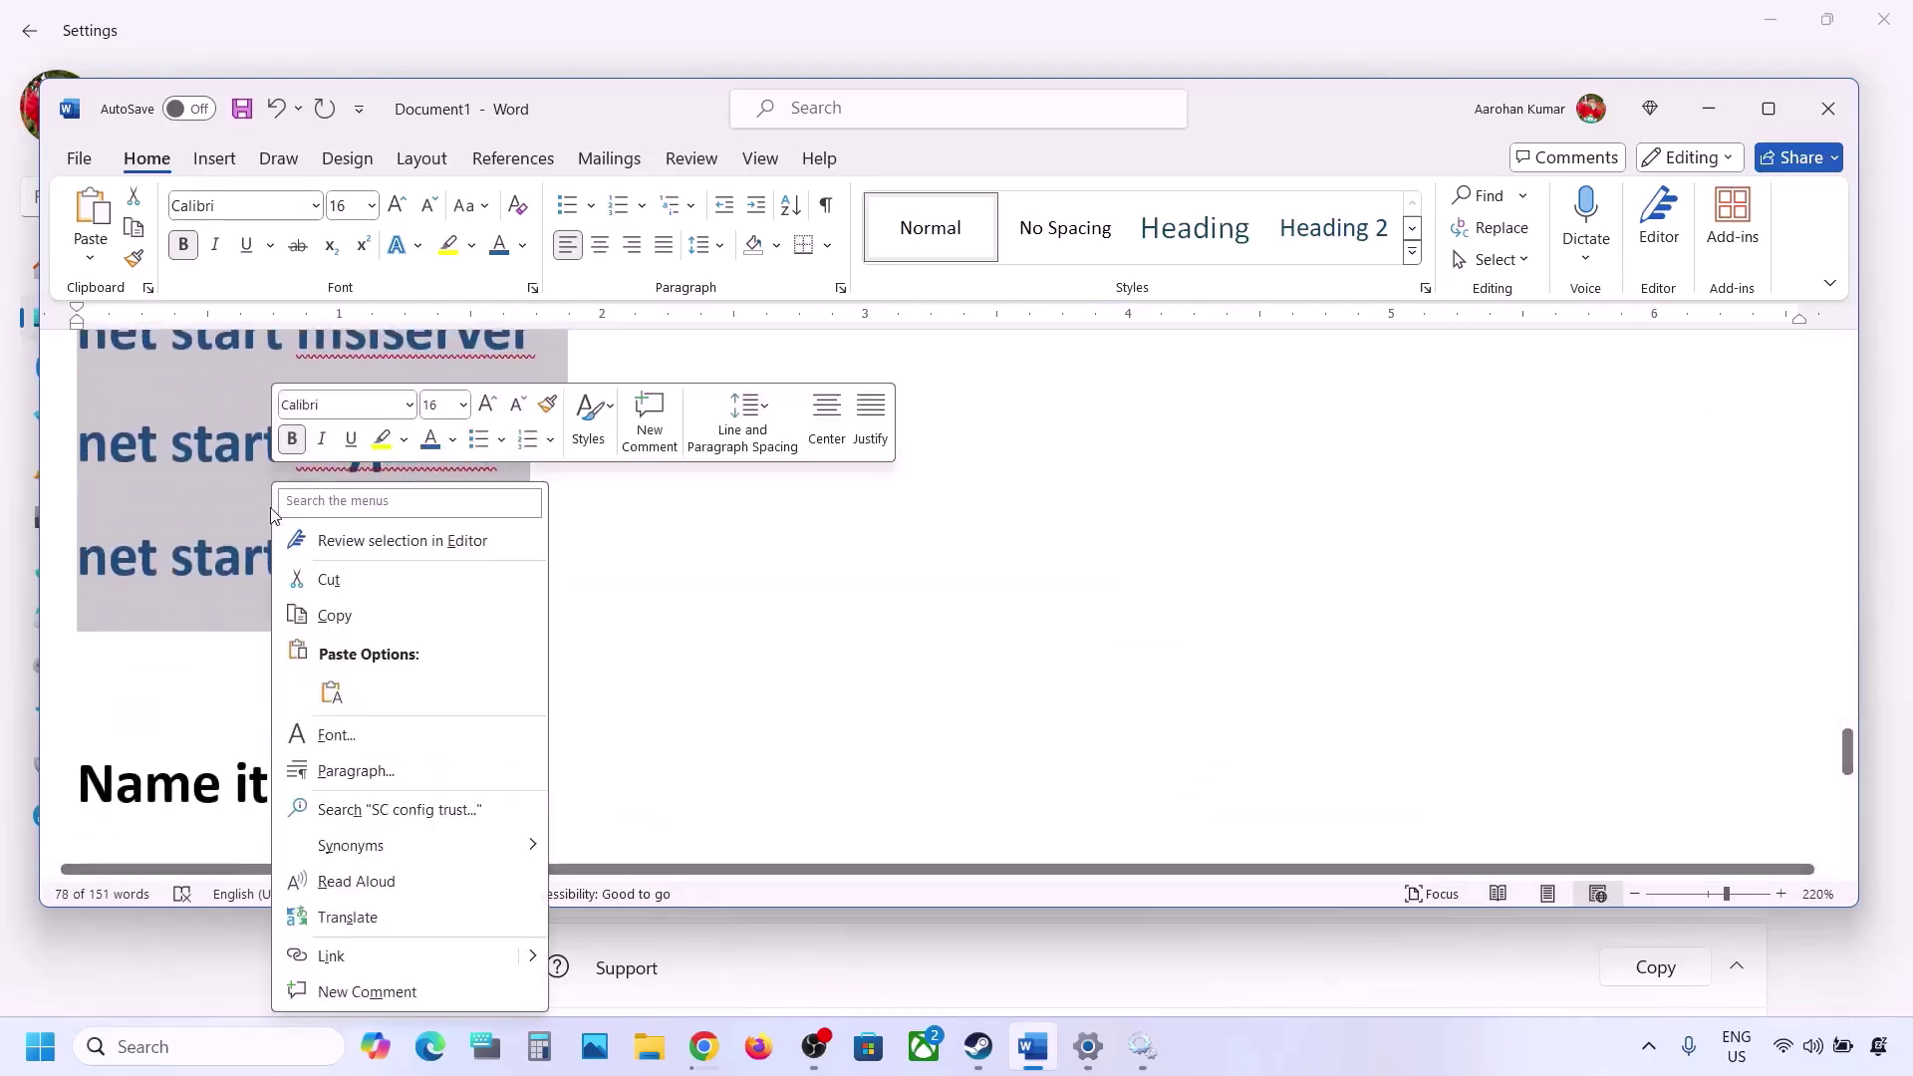
{"action": "left_click", "coordinate": [329, 610]}
Step: Launch Notepad and paste the copied Windows Update reset commands
{"action": "left_click", "coordinate": [160, 1046]}
{"action": "type", "text": "no"}
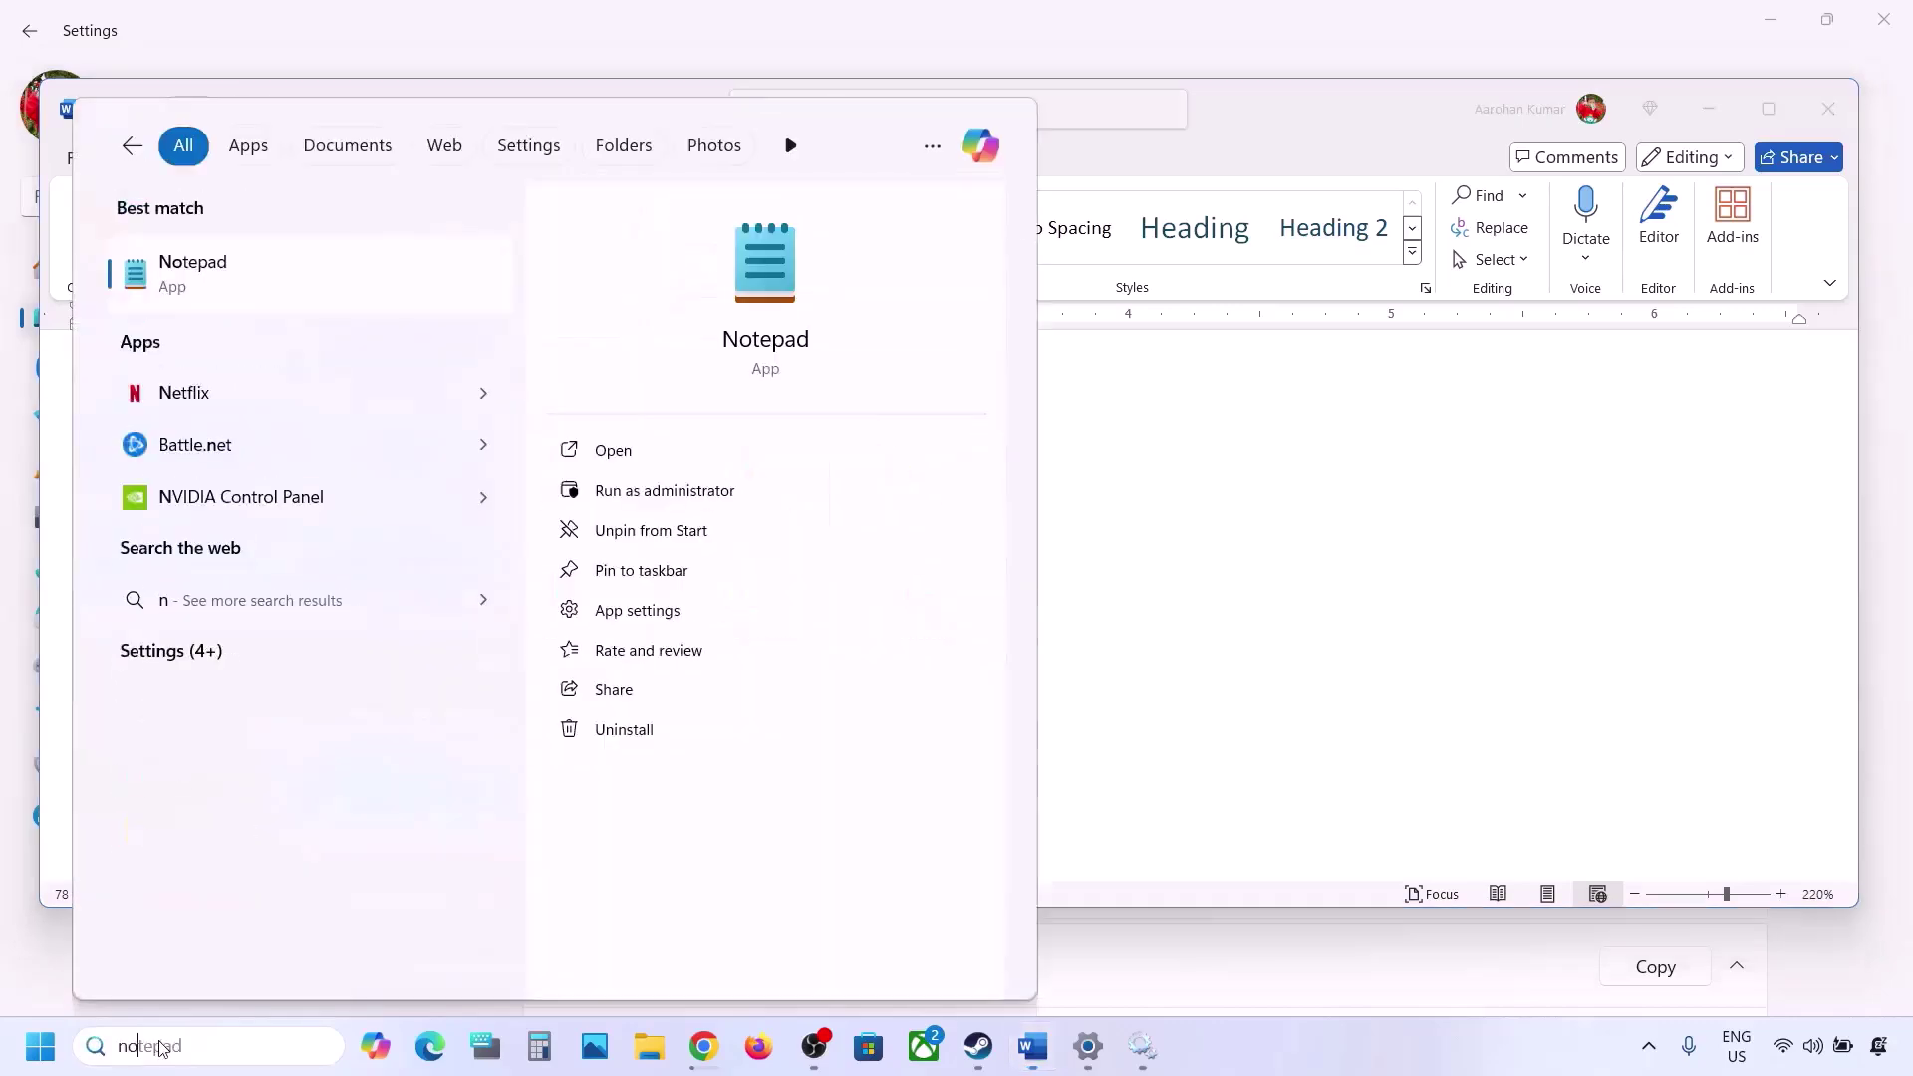
{"action": "type", "text": "tep"}
{"action": "key", "text": "Return"}
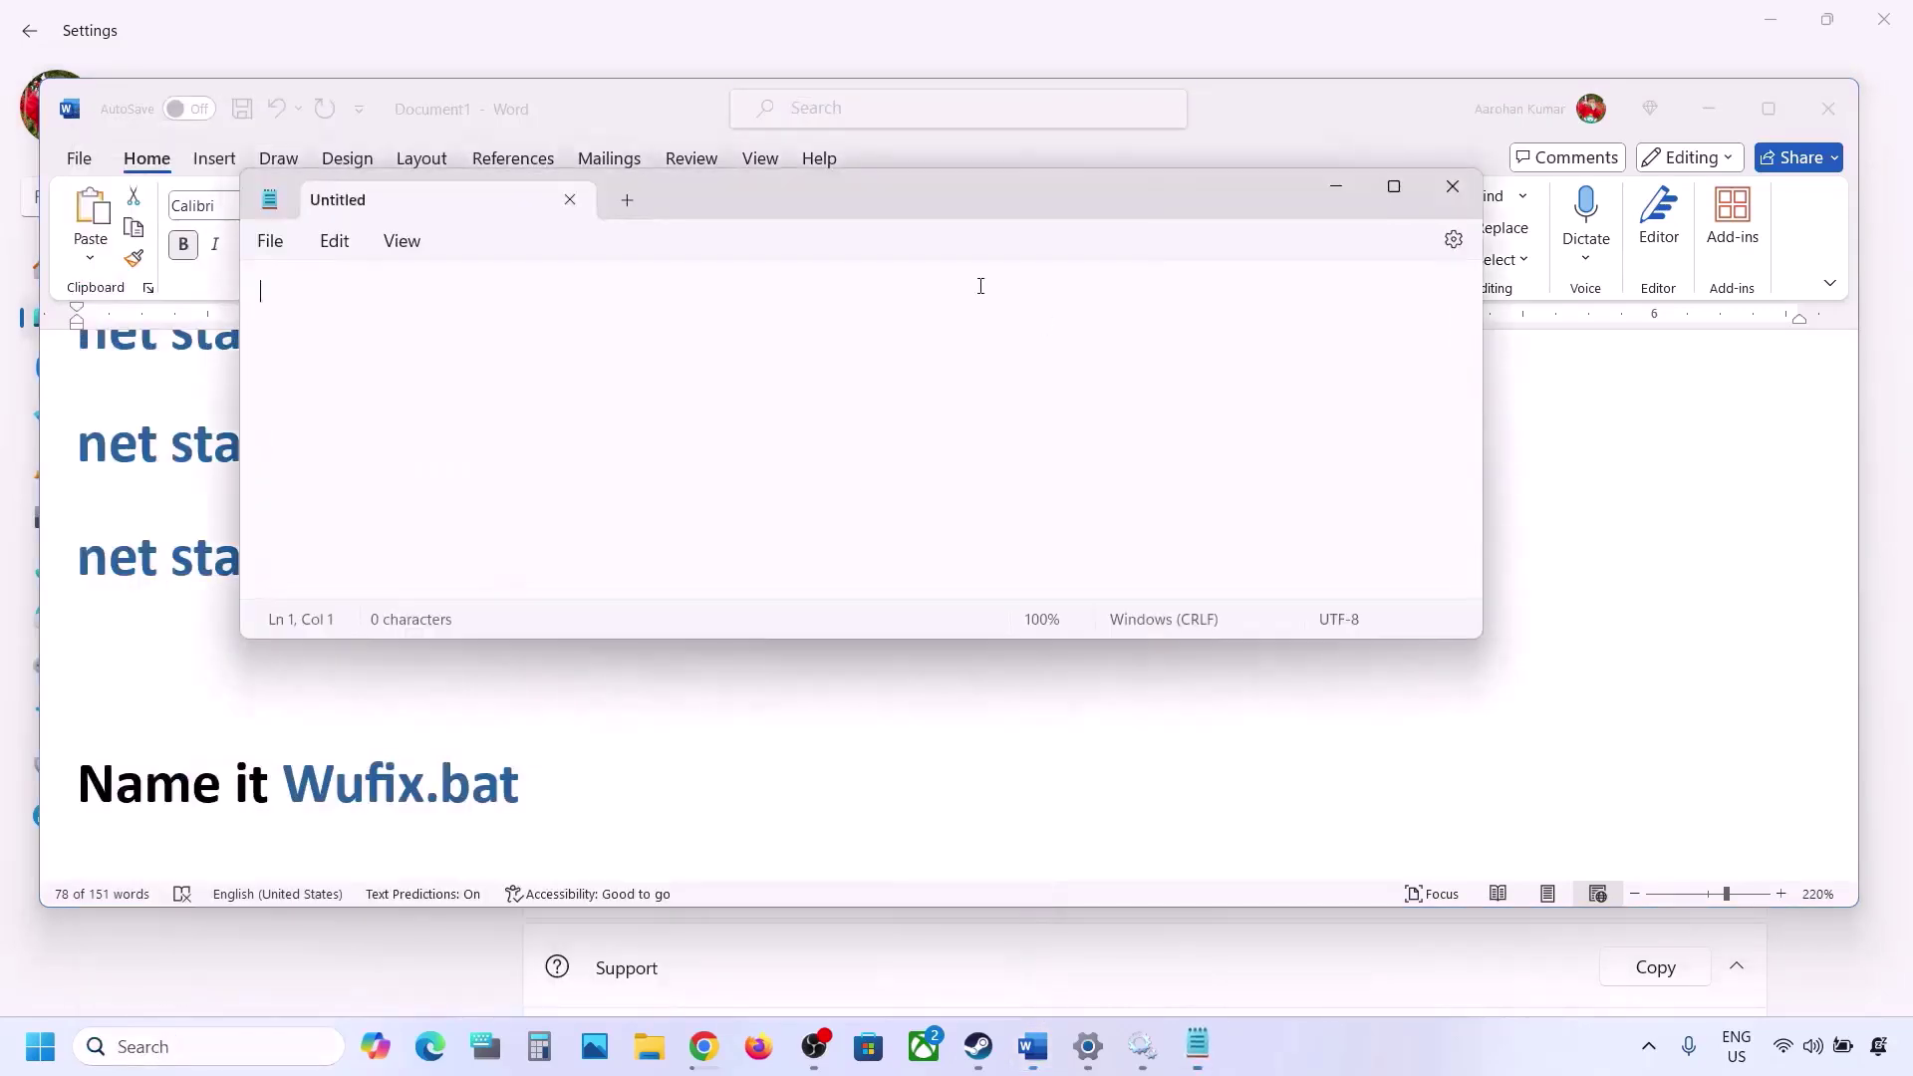
{"action": "key", "text": "ctrl+v"}
{"action": "scroll", "coordinate": [540, 466], "scroll_direction": "up", "scroll_amount": 4}
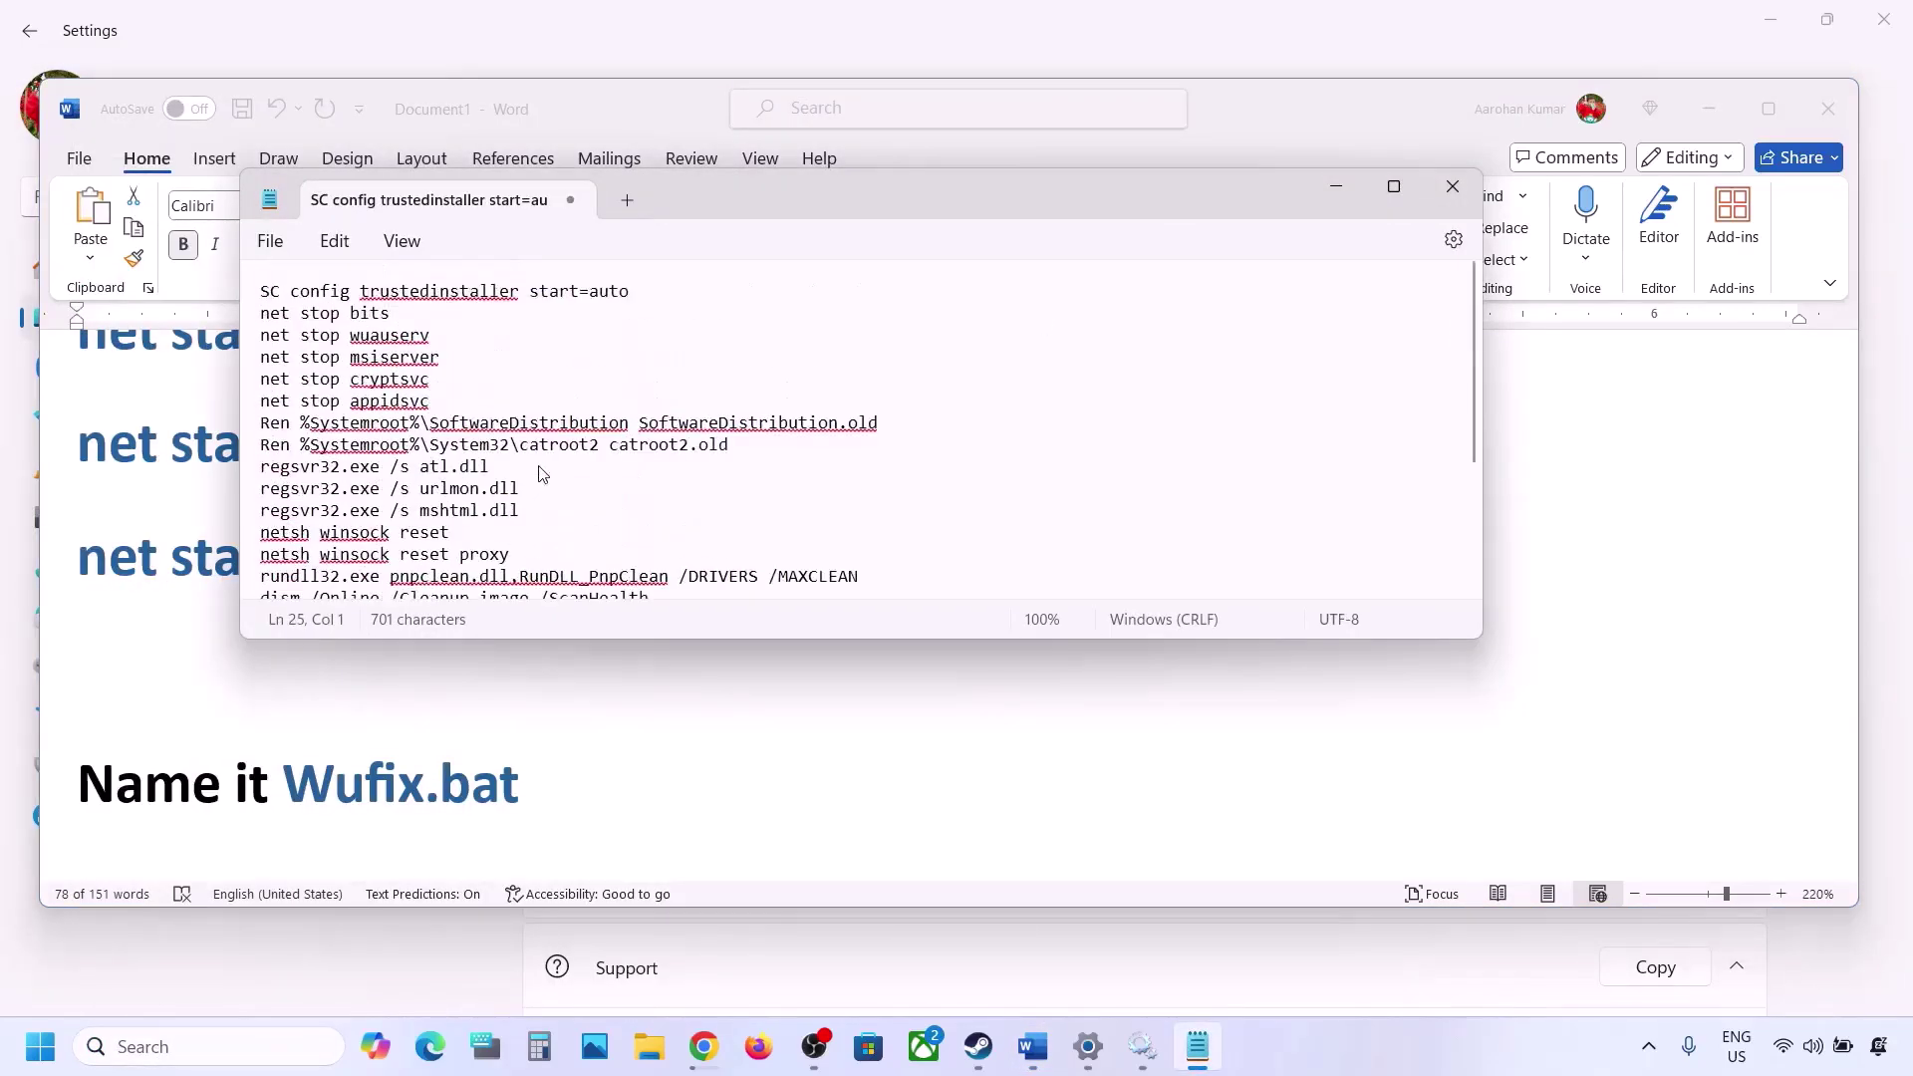
Step: Save it as Wufix.bat with file type All files, close Notepad and show the desktop
{"action": "left_click", "coordinate": [269, 244]}
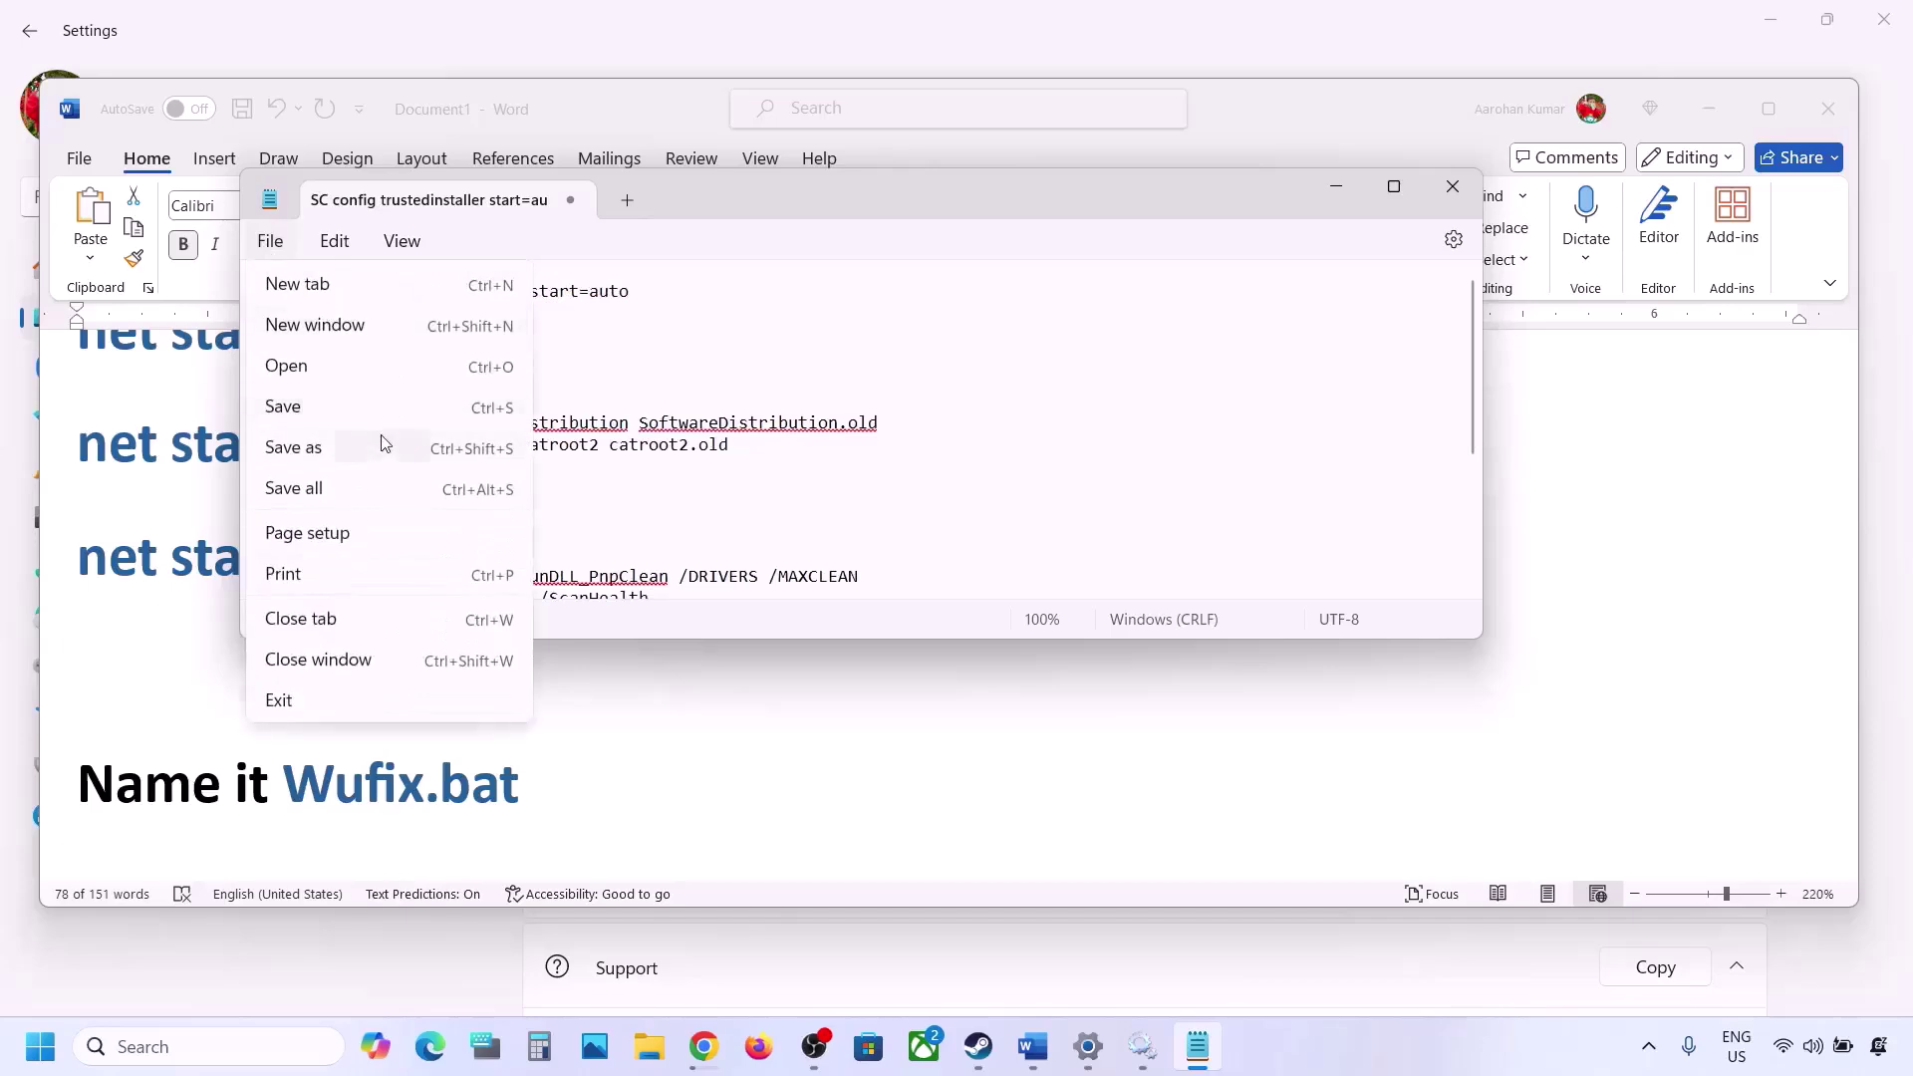
{"action": "left_click", "coordinate": [318, 450]}
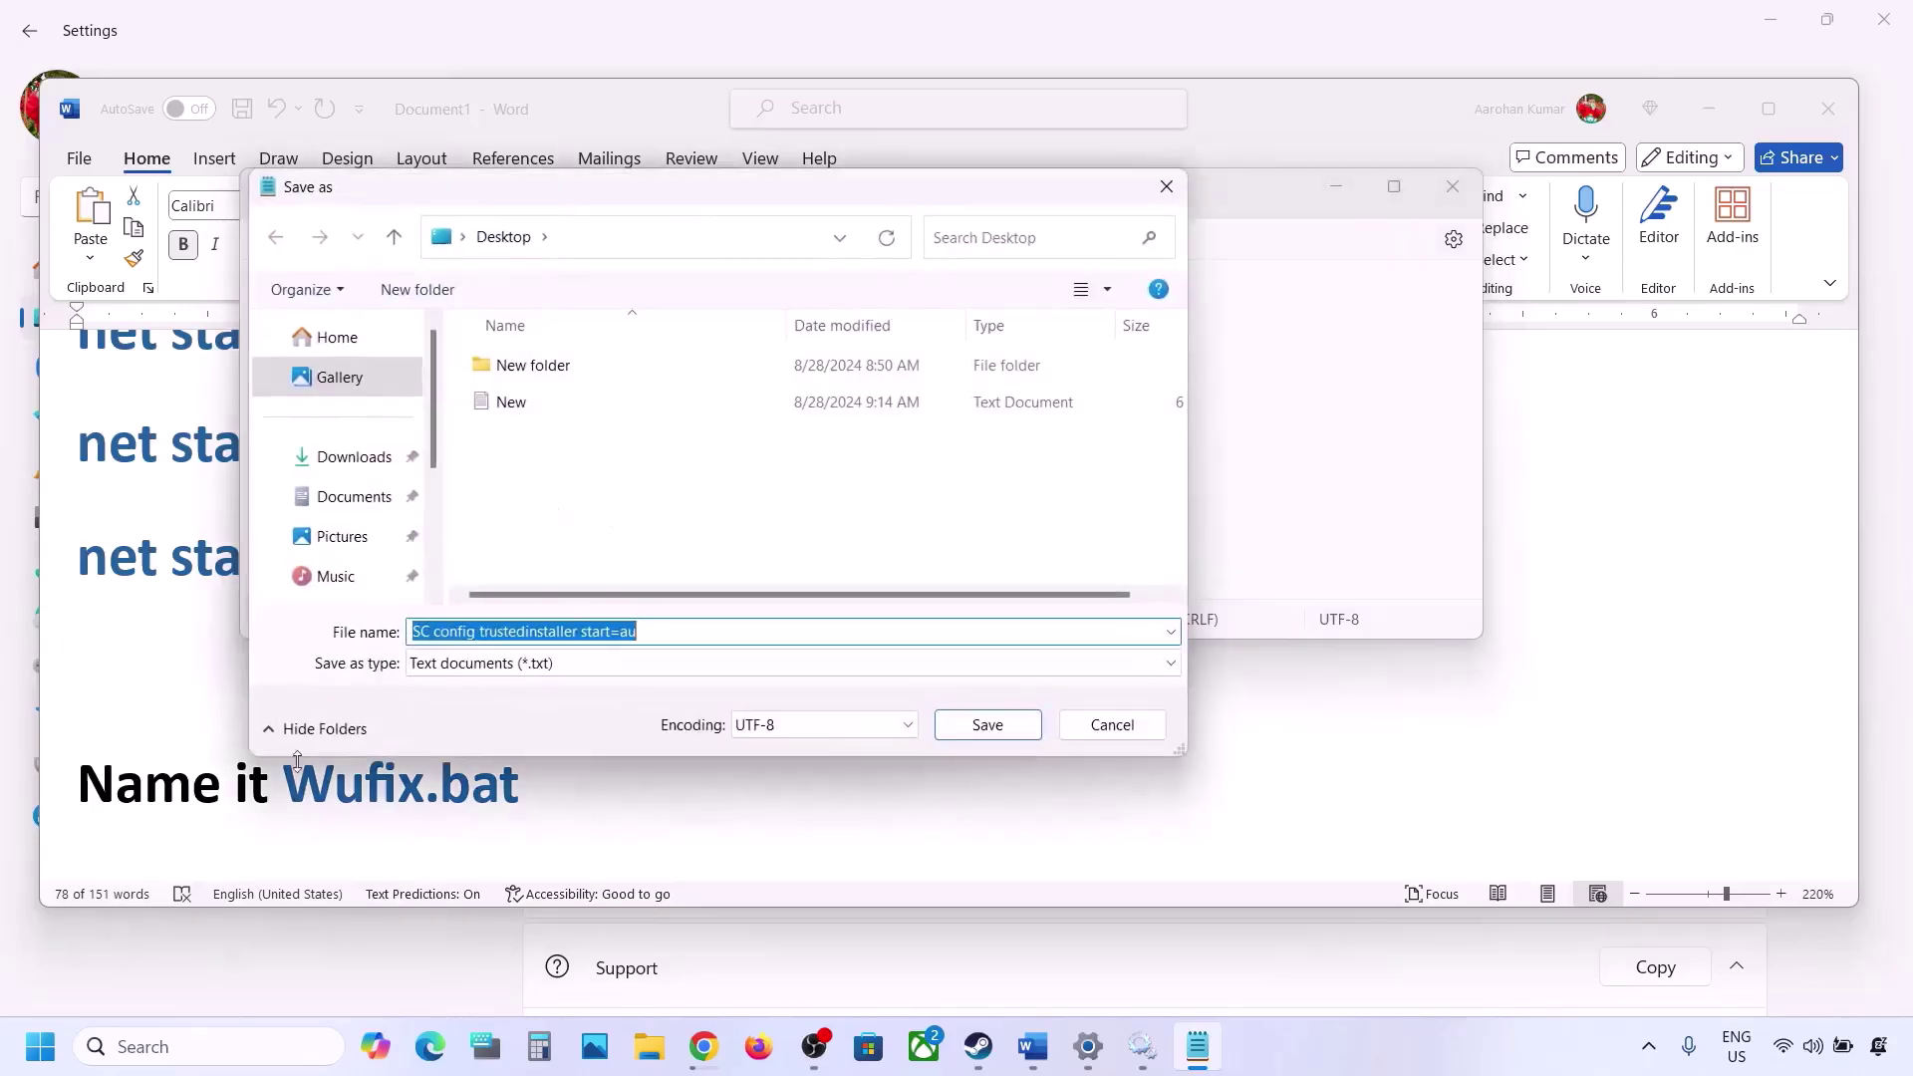
{"action": "left_click", "coordinate": [259, 809]}
{"action": "left_click_drag", "start_coordinate": [529, 776], "coordinate": [335, 778]}
{"action": "key", "text": "ctrl+c"}
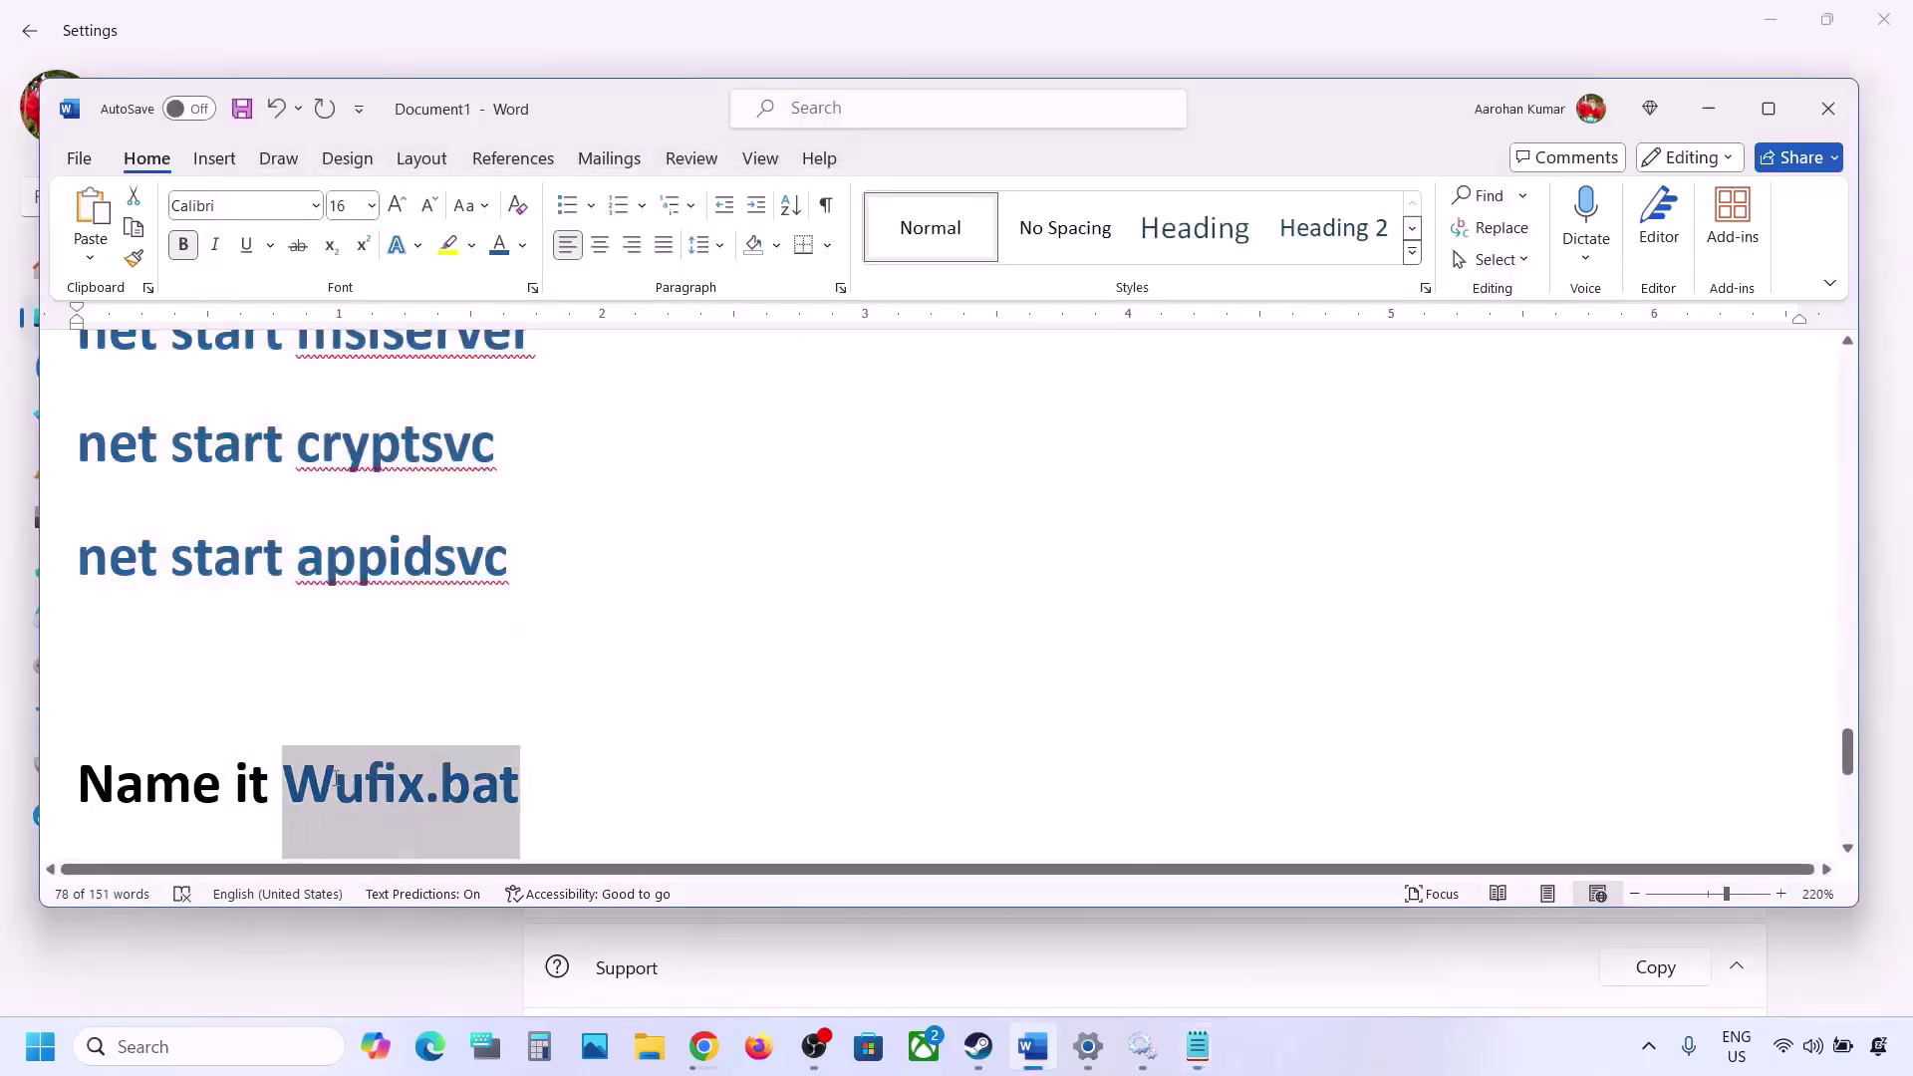
{"action": "left_click", "coordinate": [1197, 1044]}
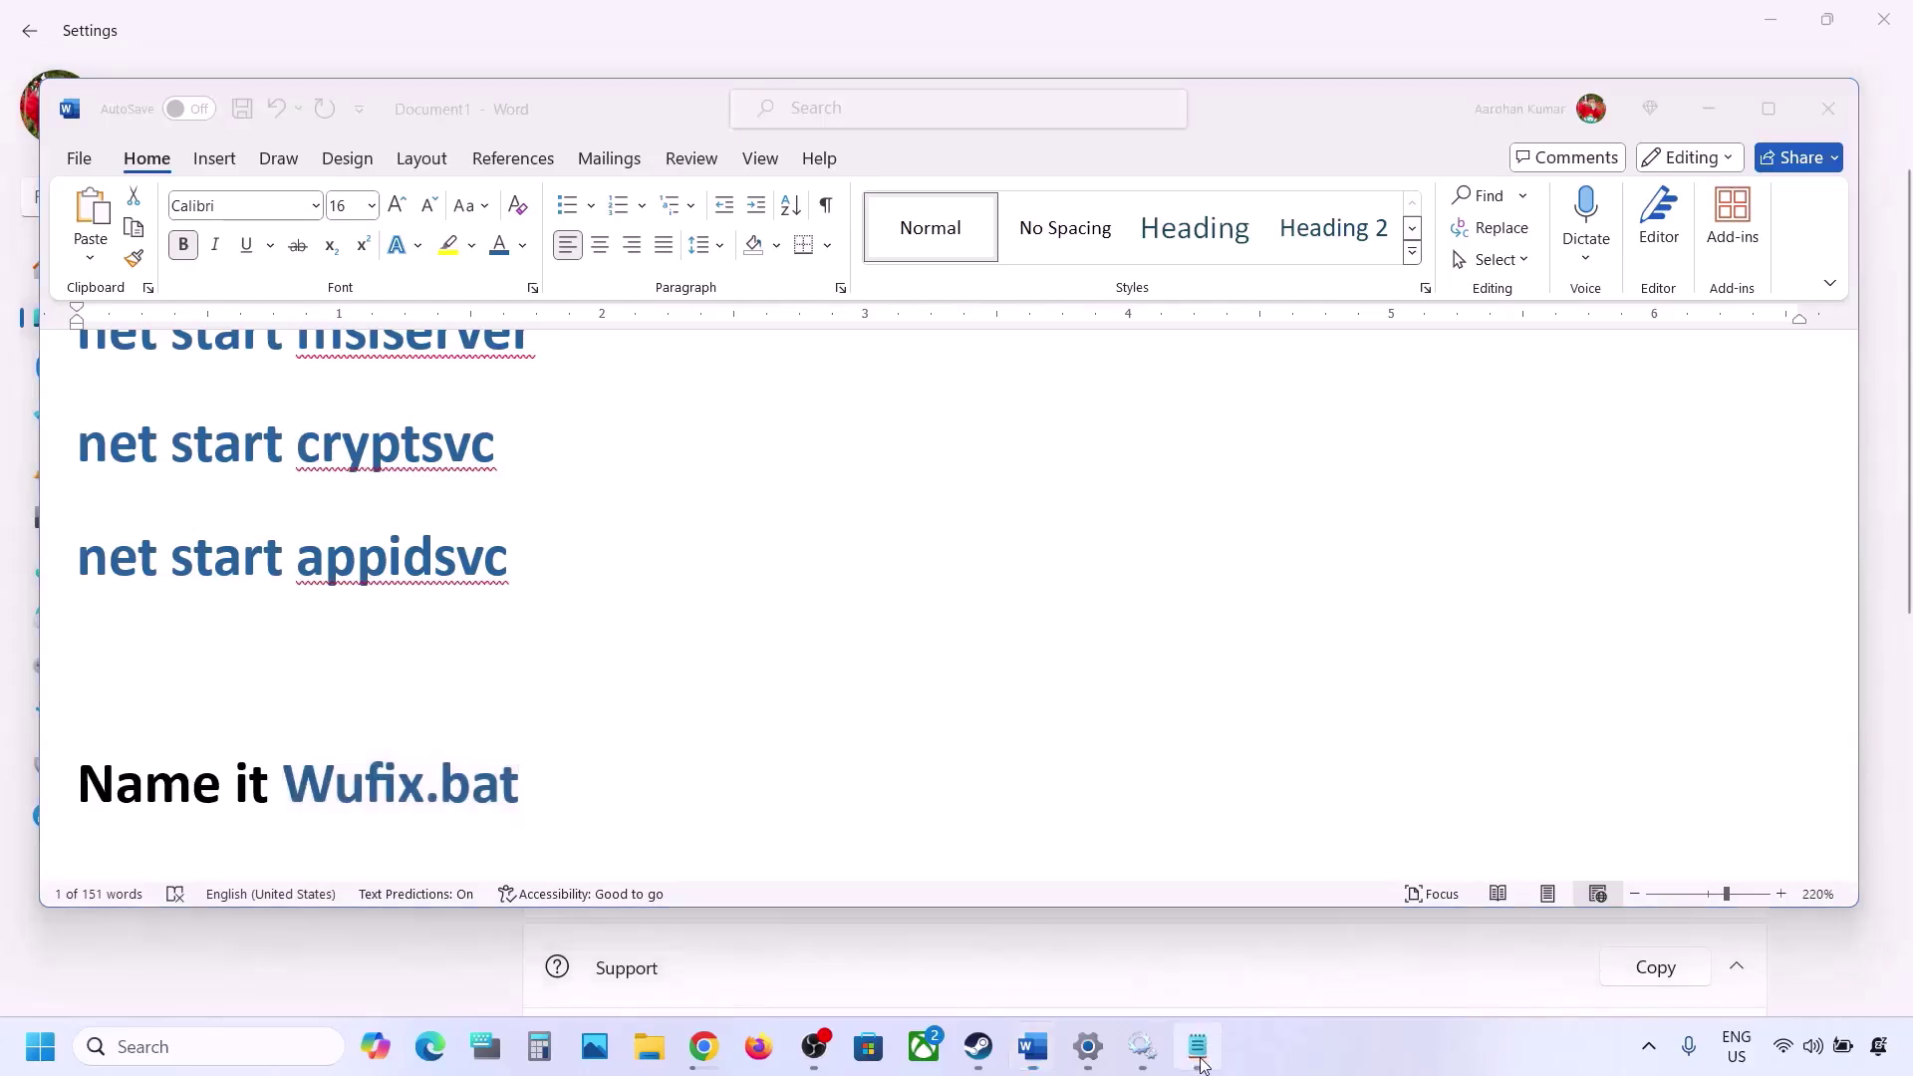
{"action": "key", "text": "ctrl+v"}
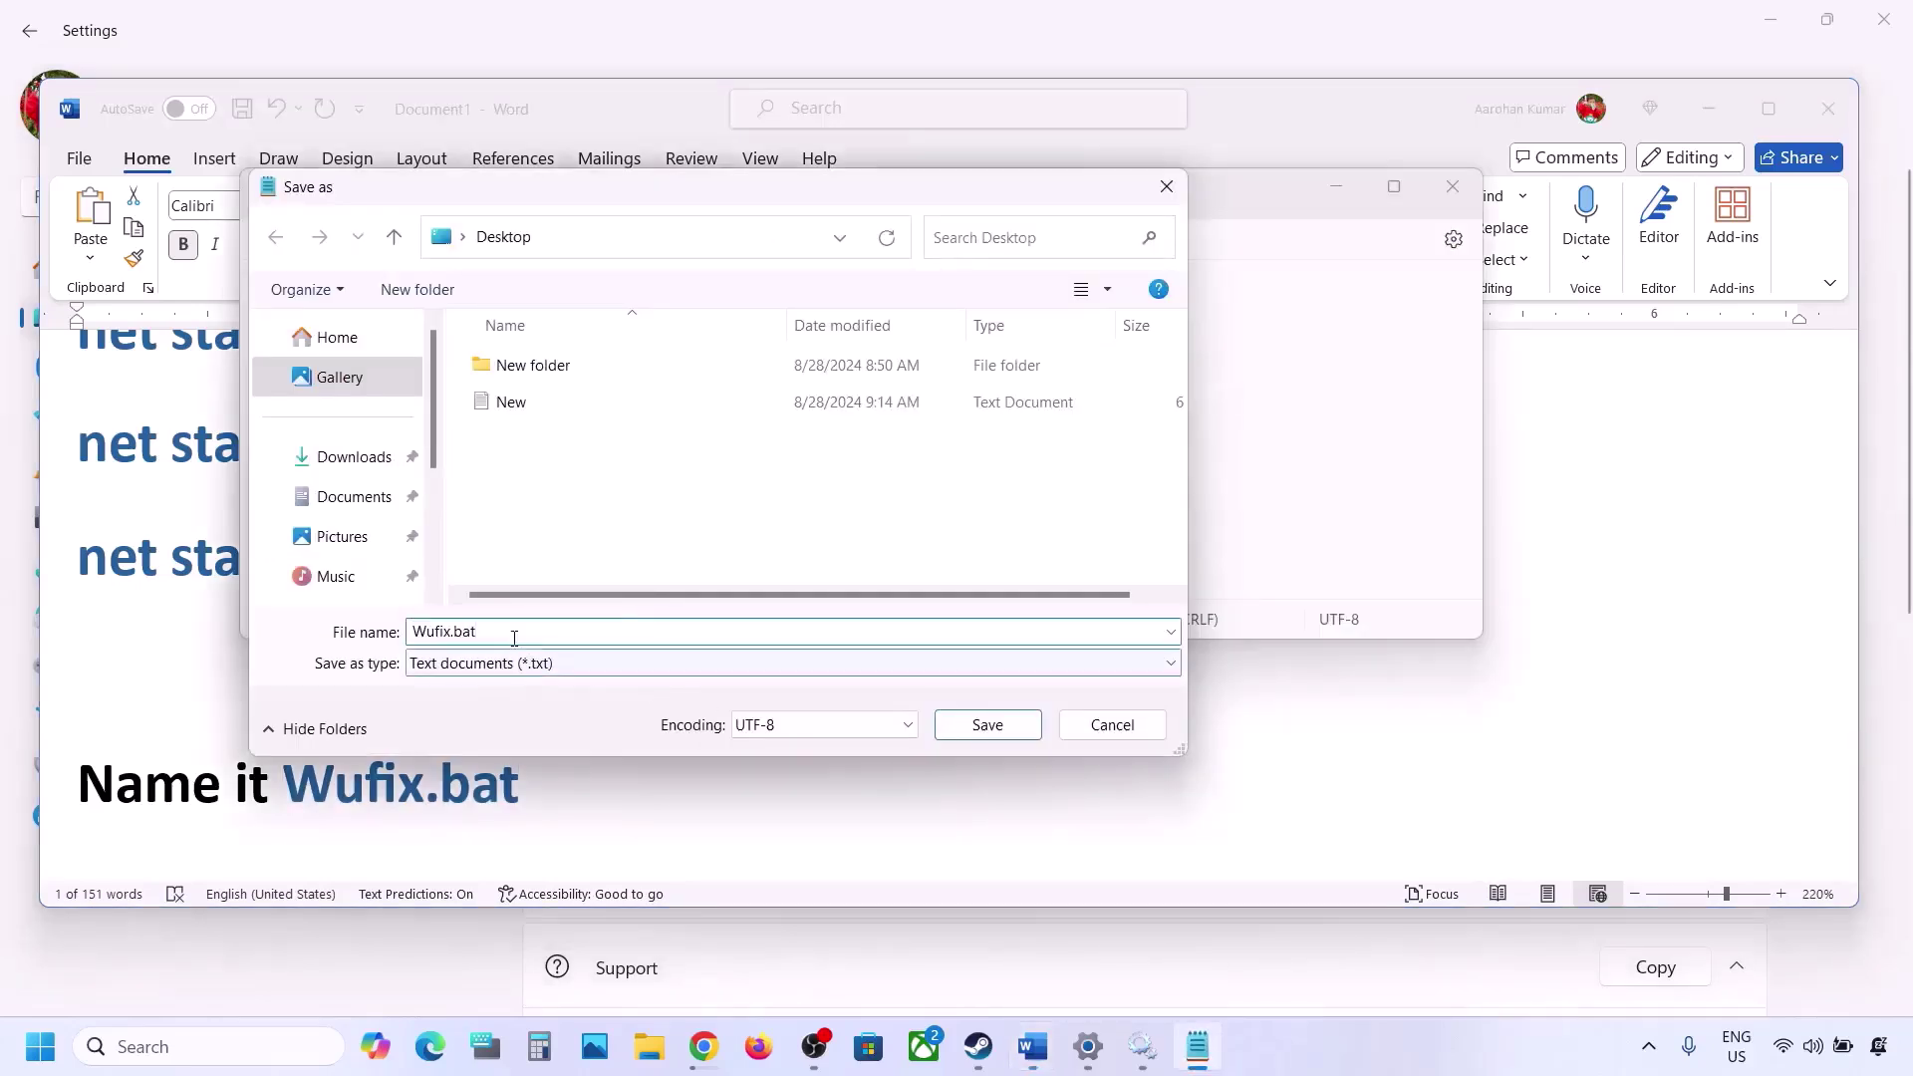
{"action": "left_click_drag", "start_coordinate": [513, 636], "coordinate": [406, 635]}
{"action": "left_click", "coordinate": [478, 663]}
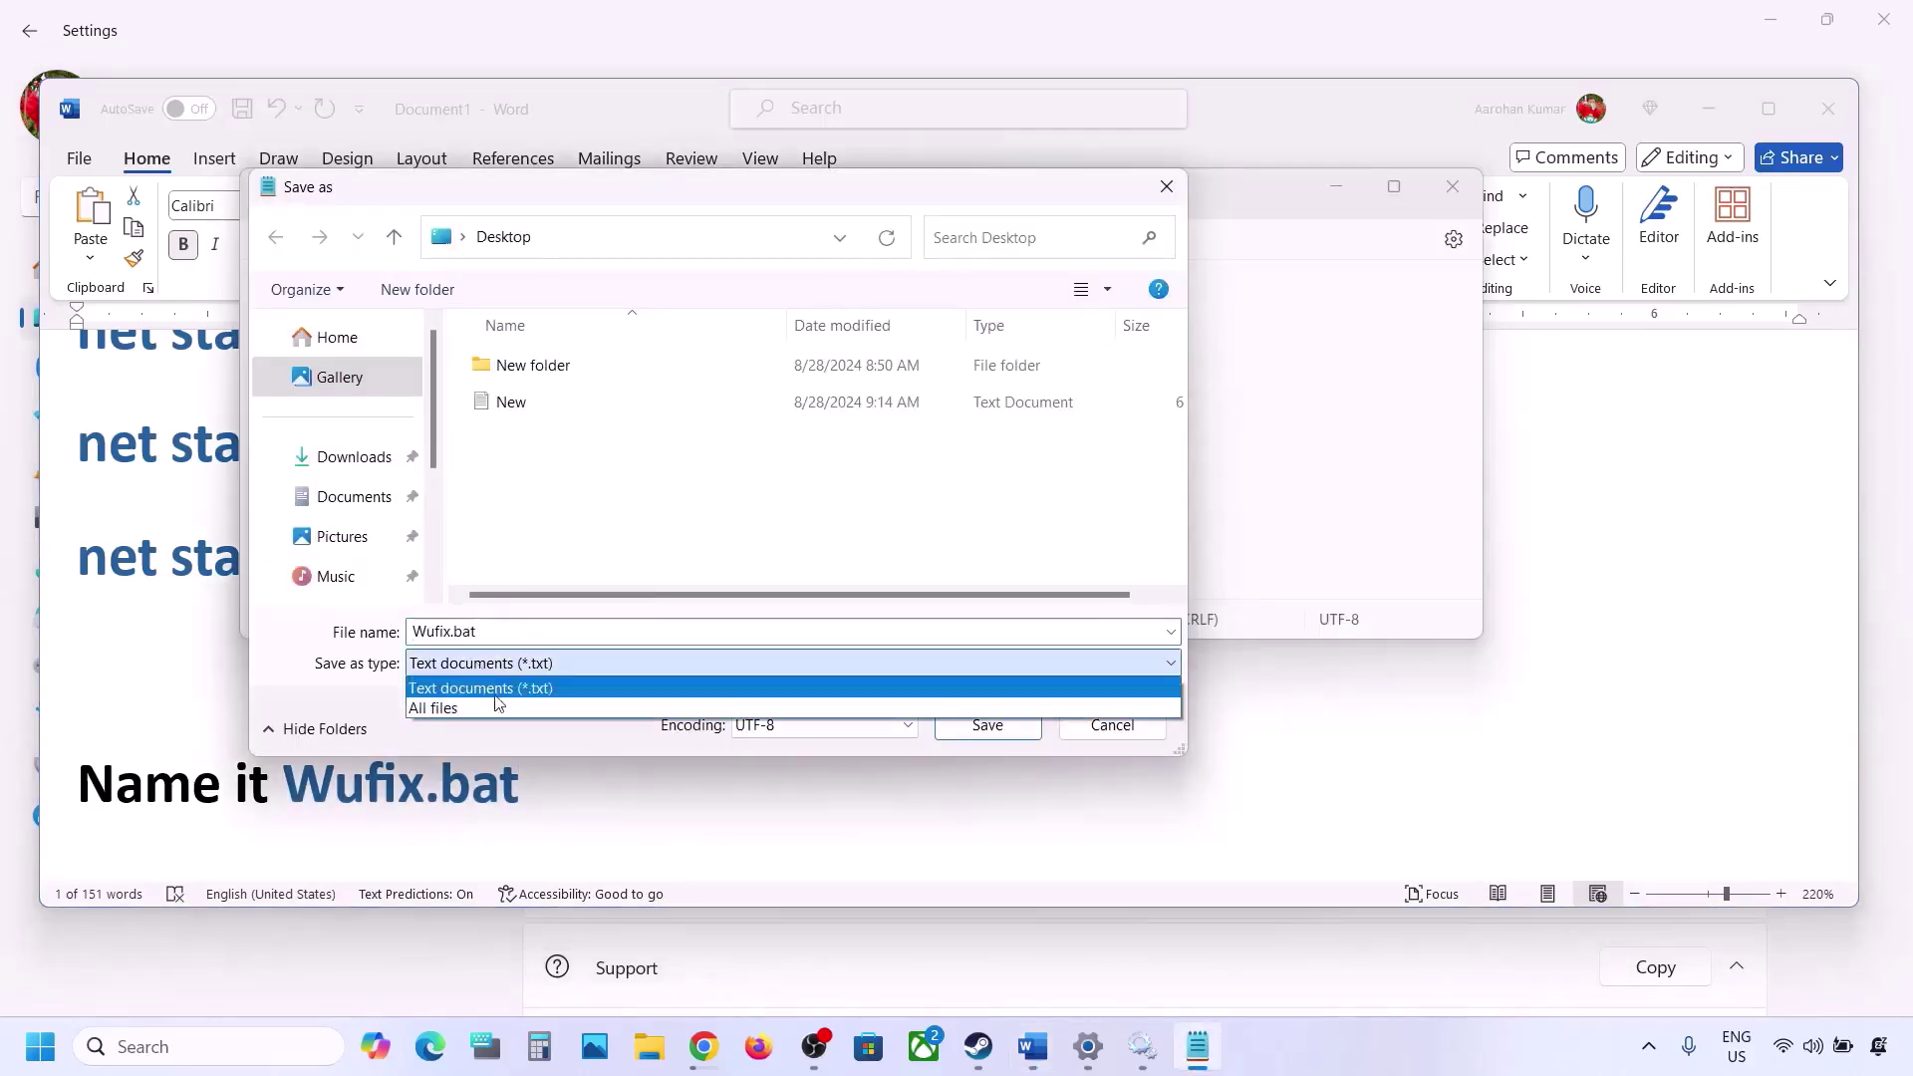
{"action": "left_click", "coordinate": [495, 713]}
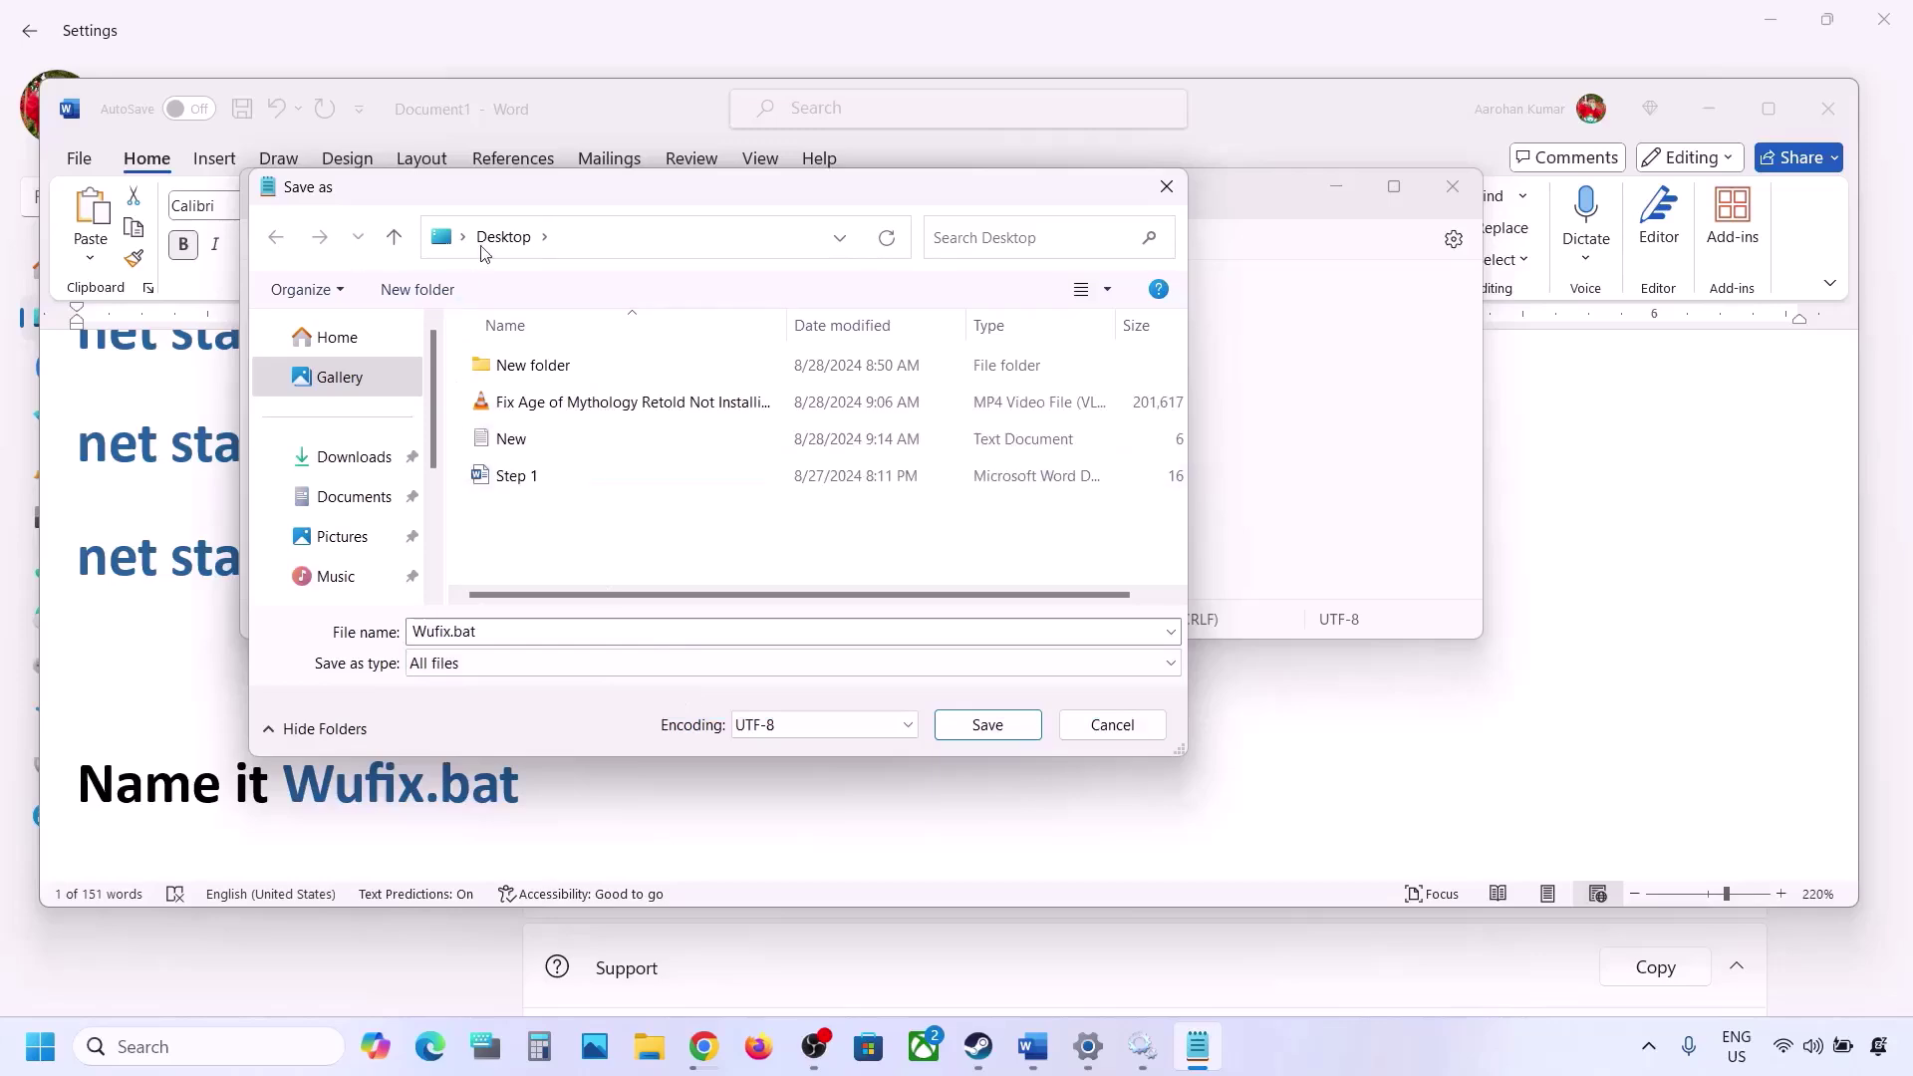
{"action": "left_click", "coordinate": [984, 725]}
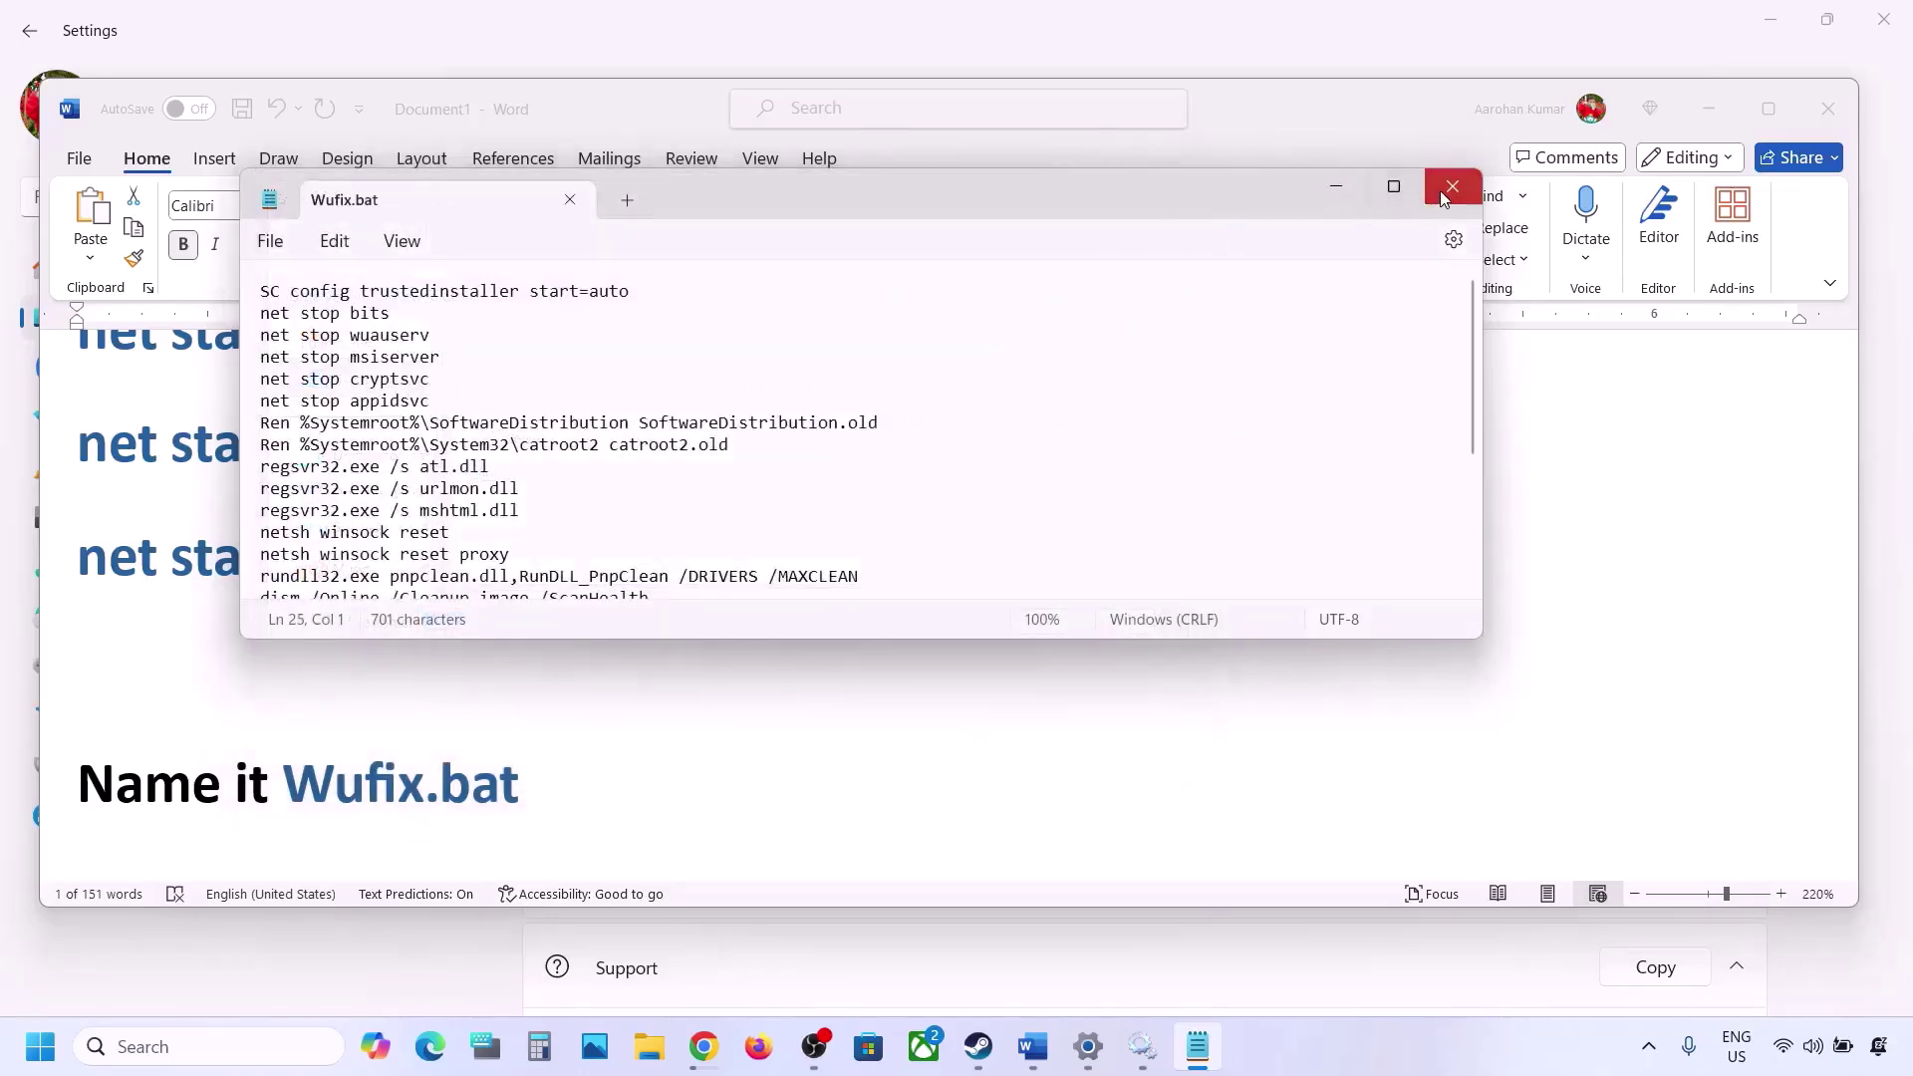
{"action": "left_click", "coordinate": [1452, 186]}
{"action": "key", "text": "super+d"}
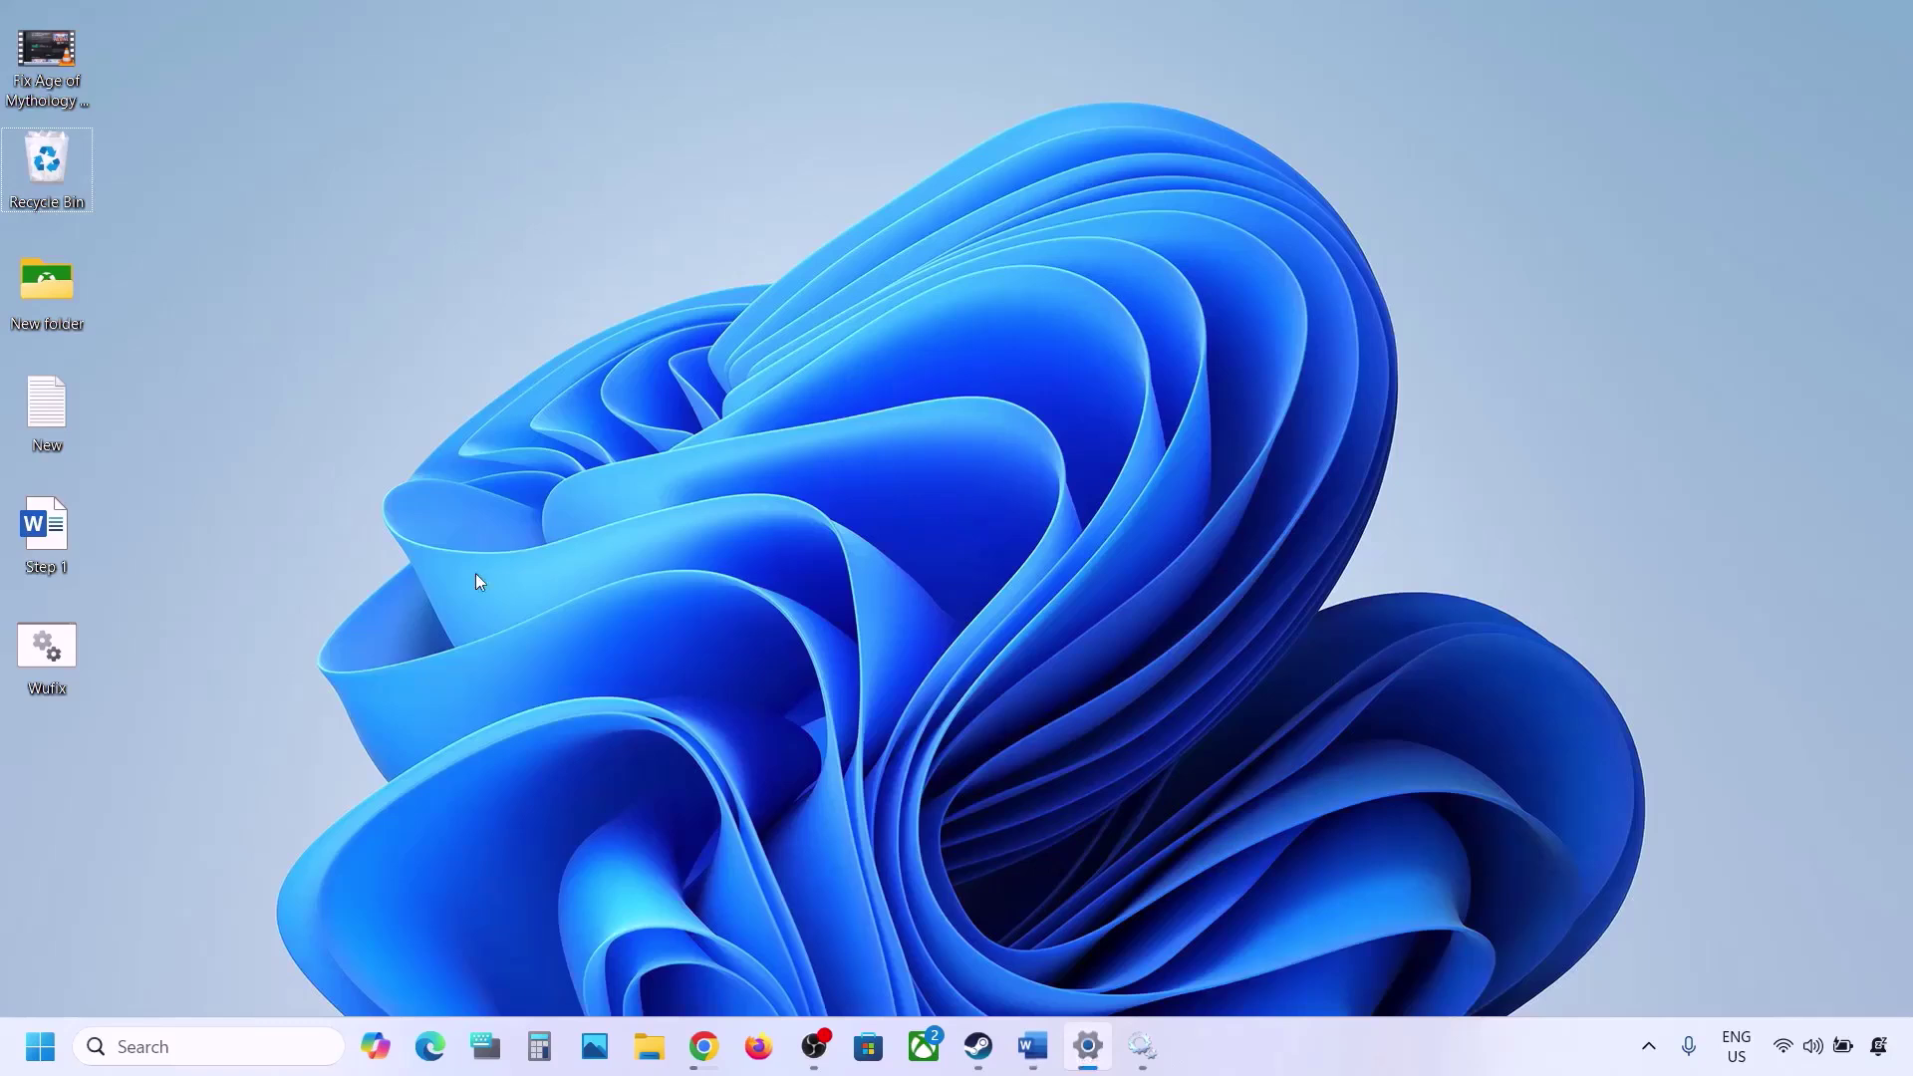
Step: Run the desktop Wufix.bat as administrator
{"action": "left_click", "coordinate": [48, 661]}
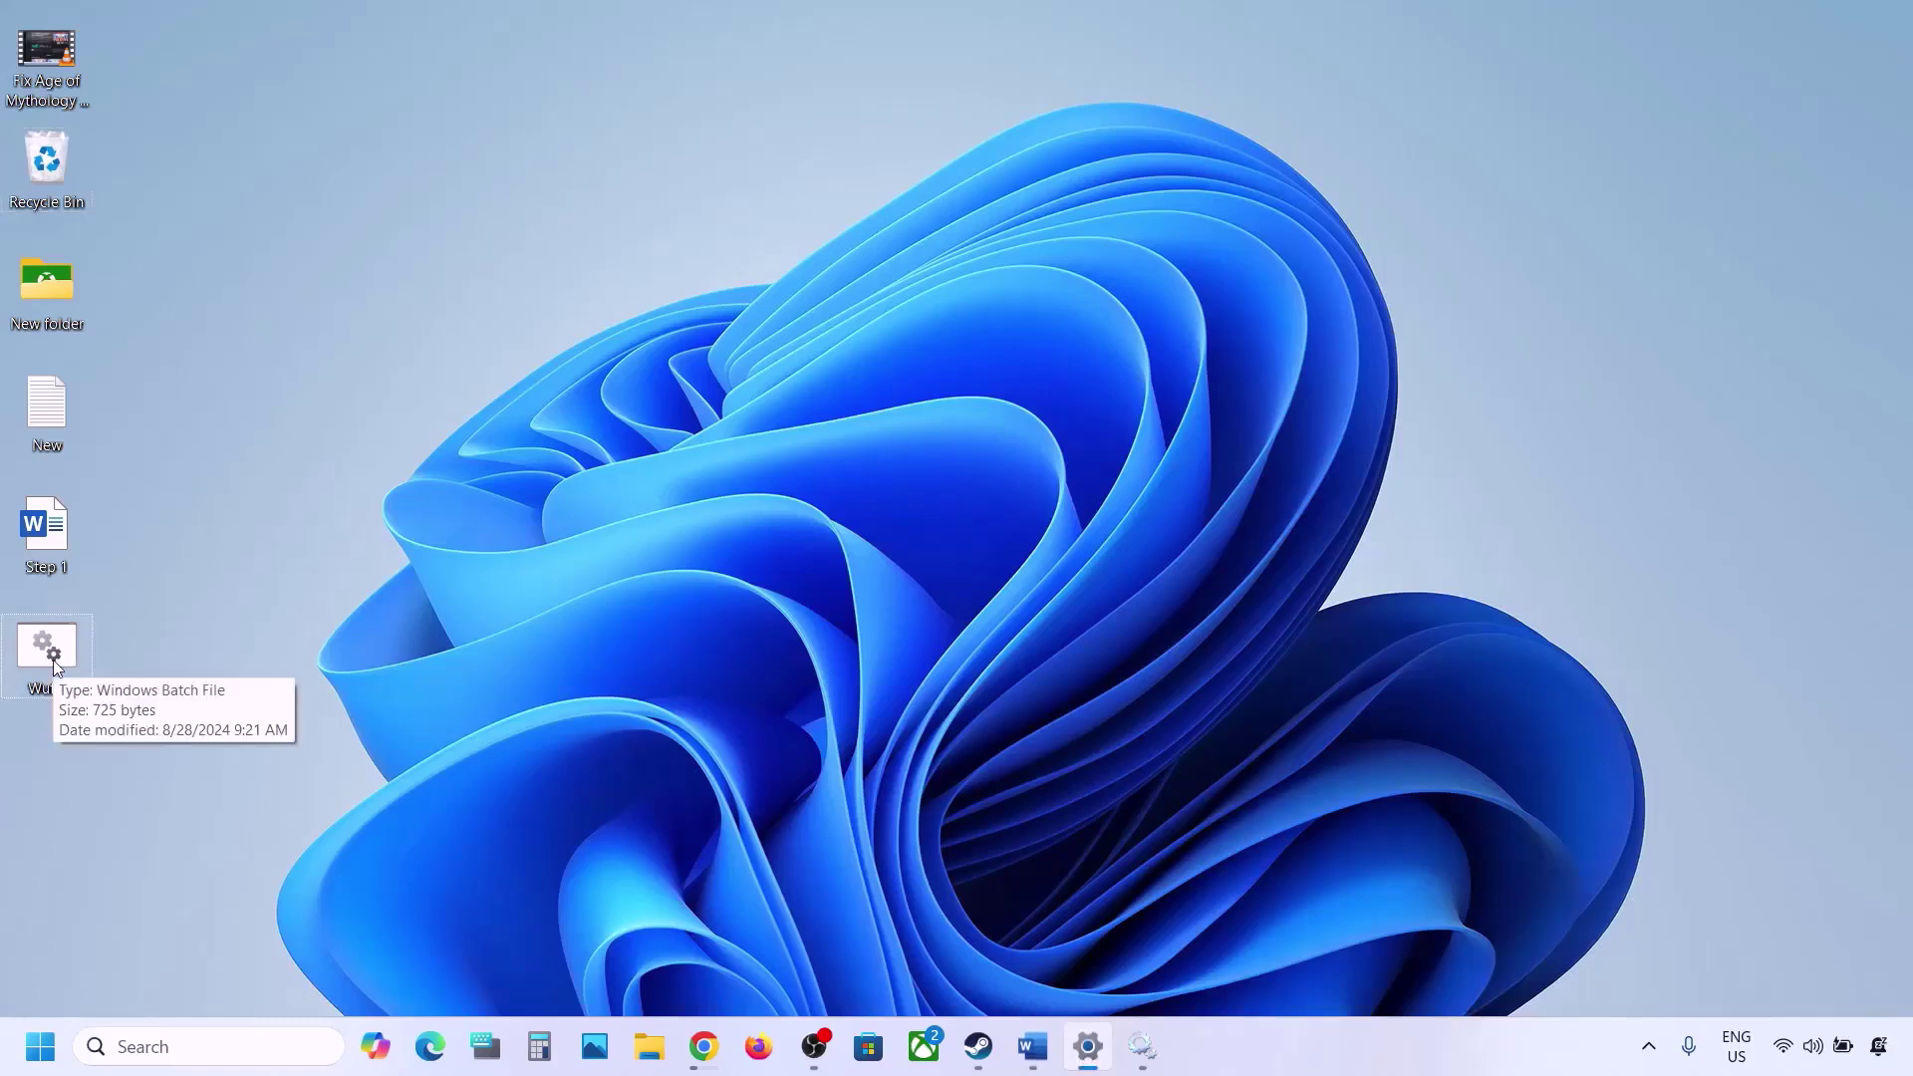
{"action": "right_click", "coordinate": [57, 668]}
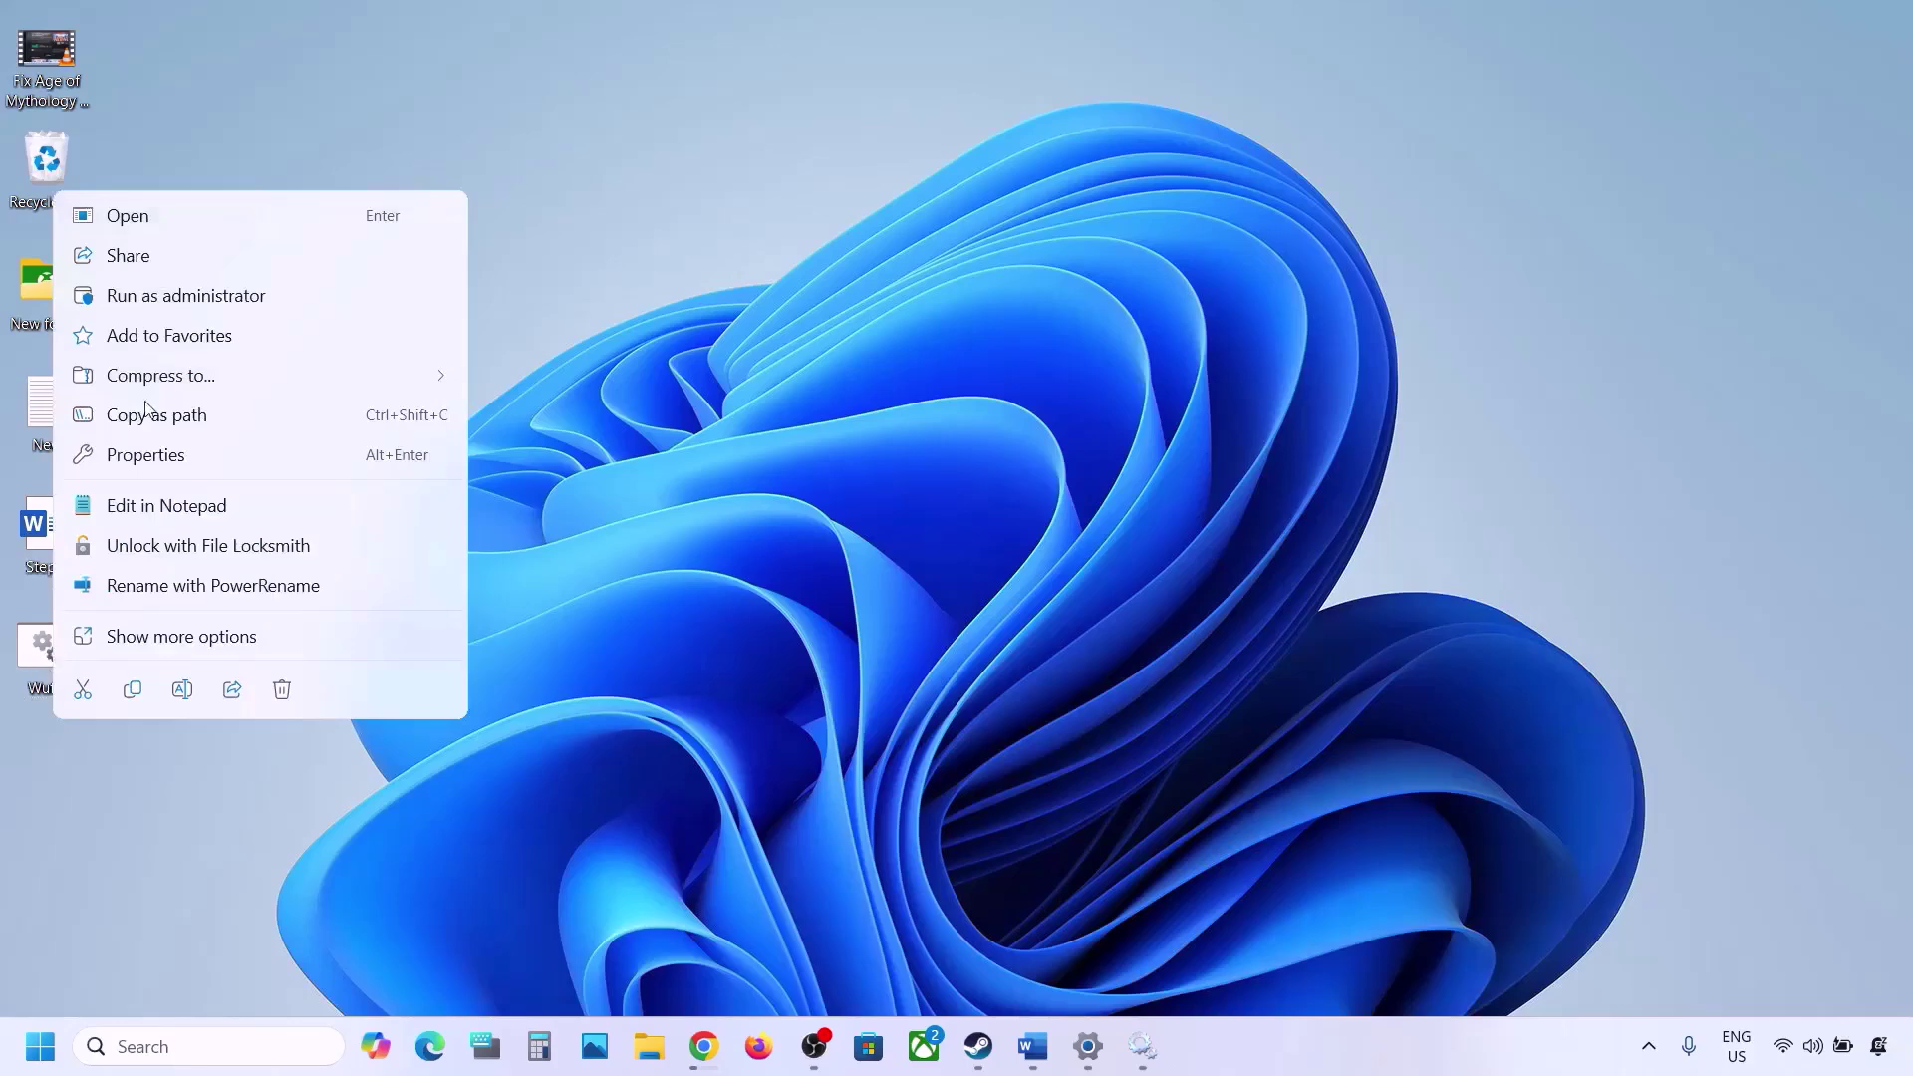
{"action": "left_click", "coordinate": [192, 291]}
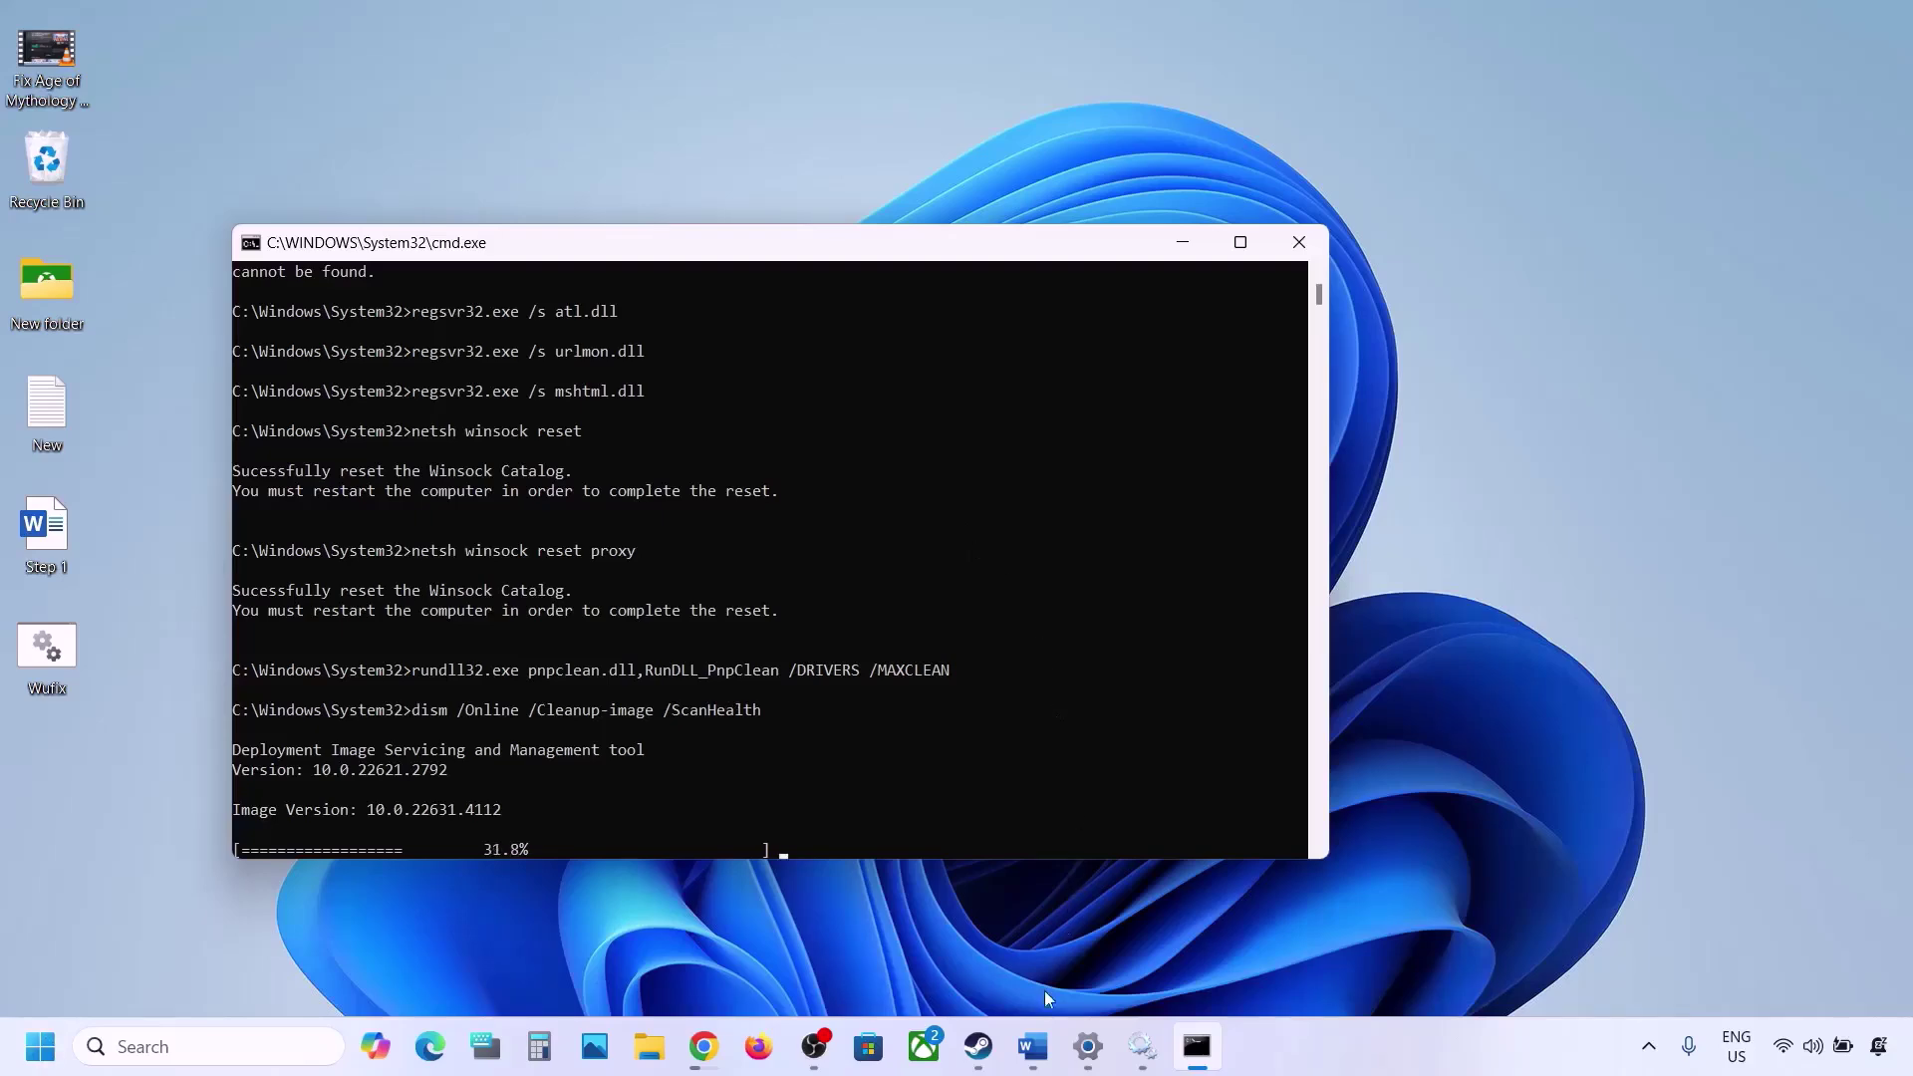
Step: Scroll the Word guide to Step 6, Use Media Creation Tool, and select its Windows 11 download link
{"action": "left_click", "coordinate": [1032, 1046]}
{"action": "scroll", "coordinate": [773, 730], "scroll_direction": "down", "scroll_amount": 3}
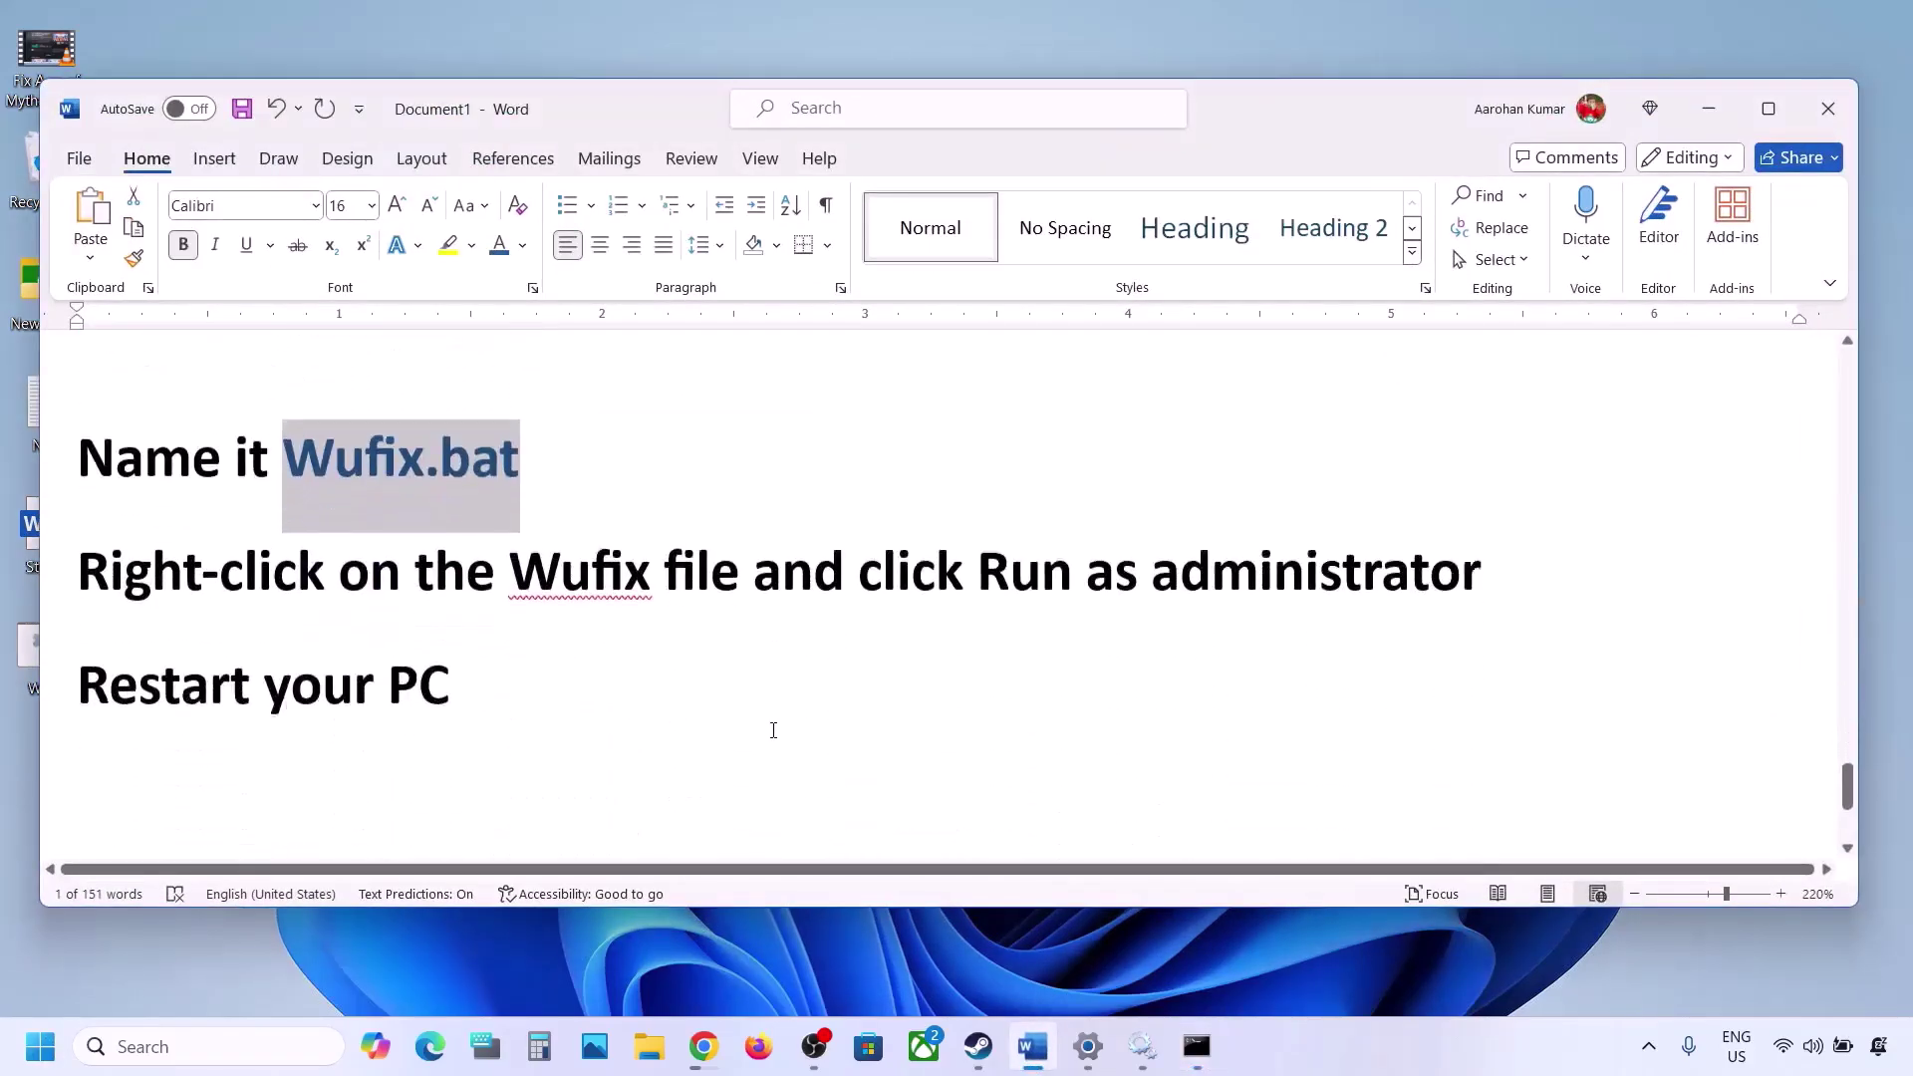
{"action": "scroll", "coordinate": [773, 731], "scroll_direction": "down", "scroll_amount": 3}
{"action": "scroll", "coordinate": [773, 730], "scroll_direction": "down", "scroll_amount": 3}
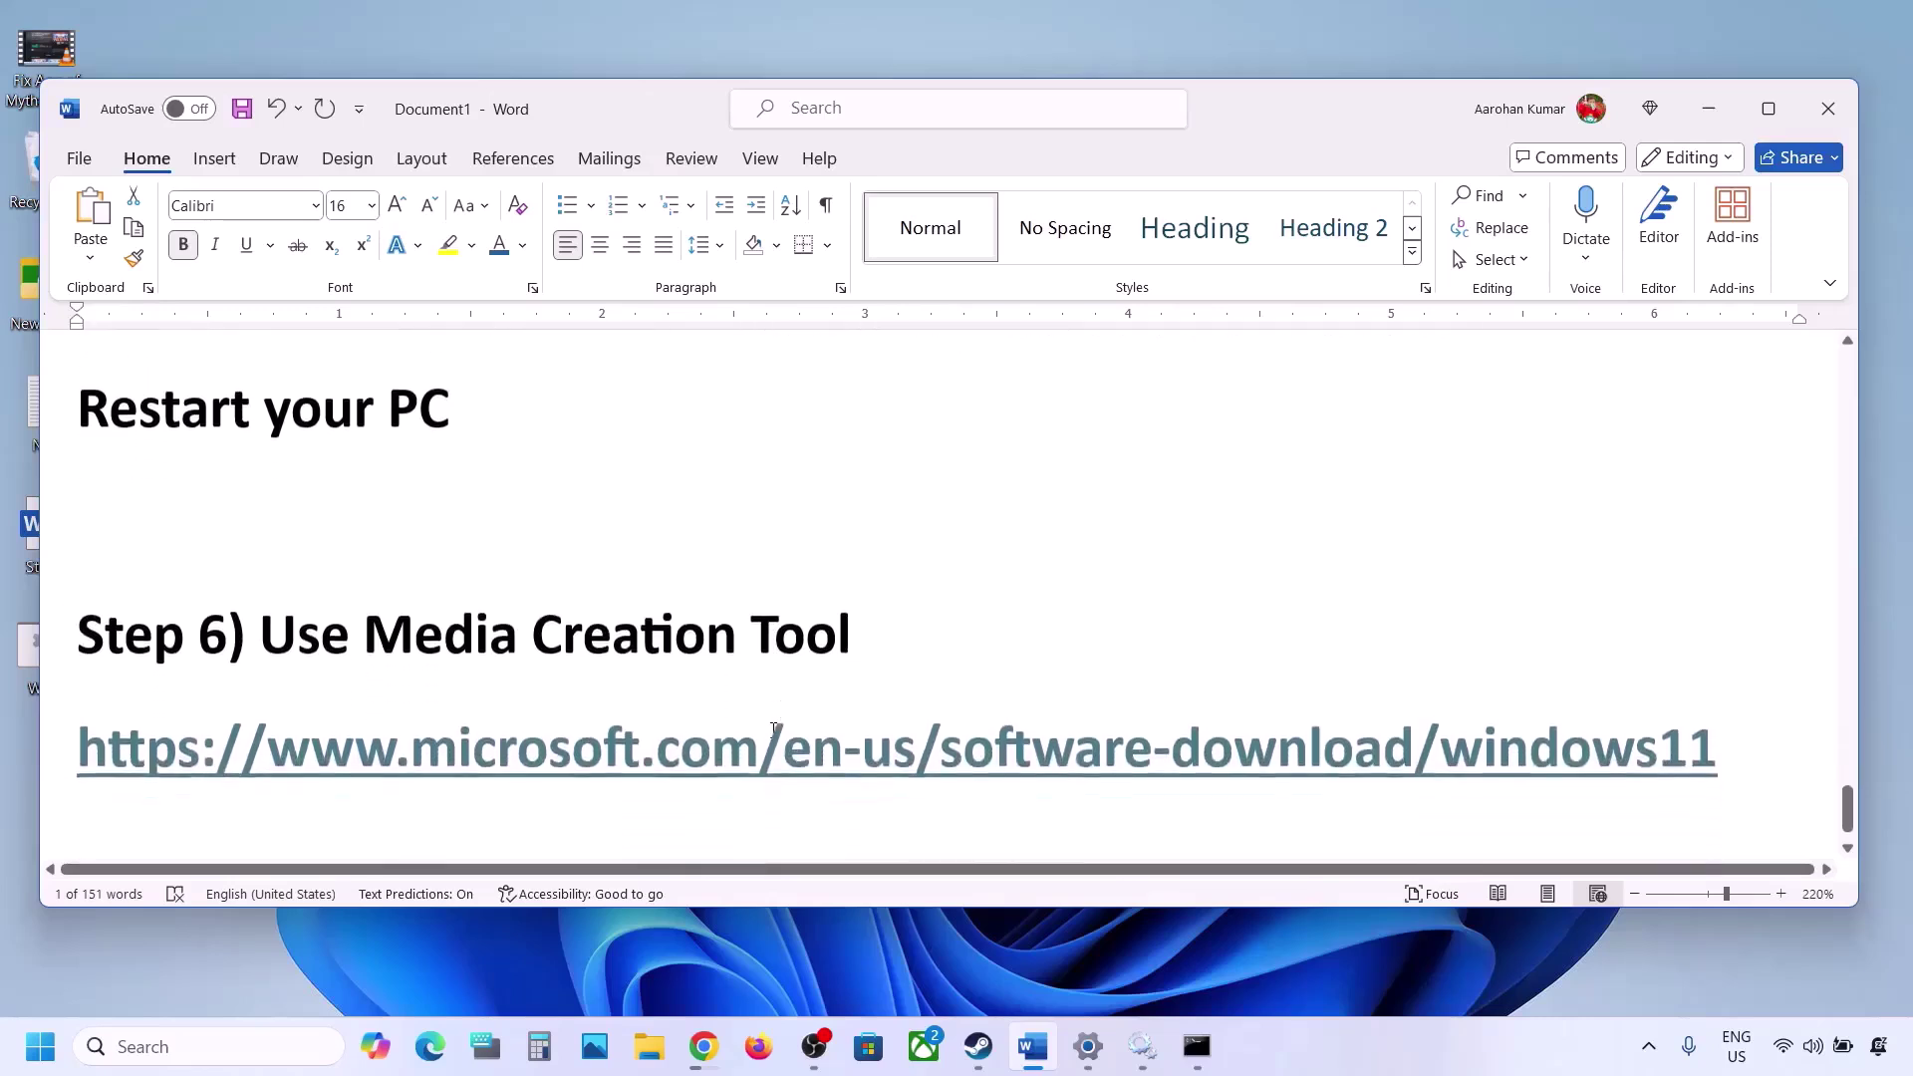
{"action": "left_click_drag", "start_coordinate": [300, 586], "coordinate": [824, 596]}
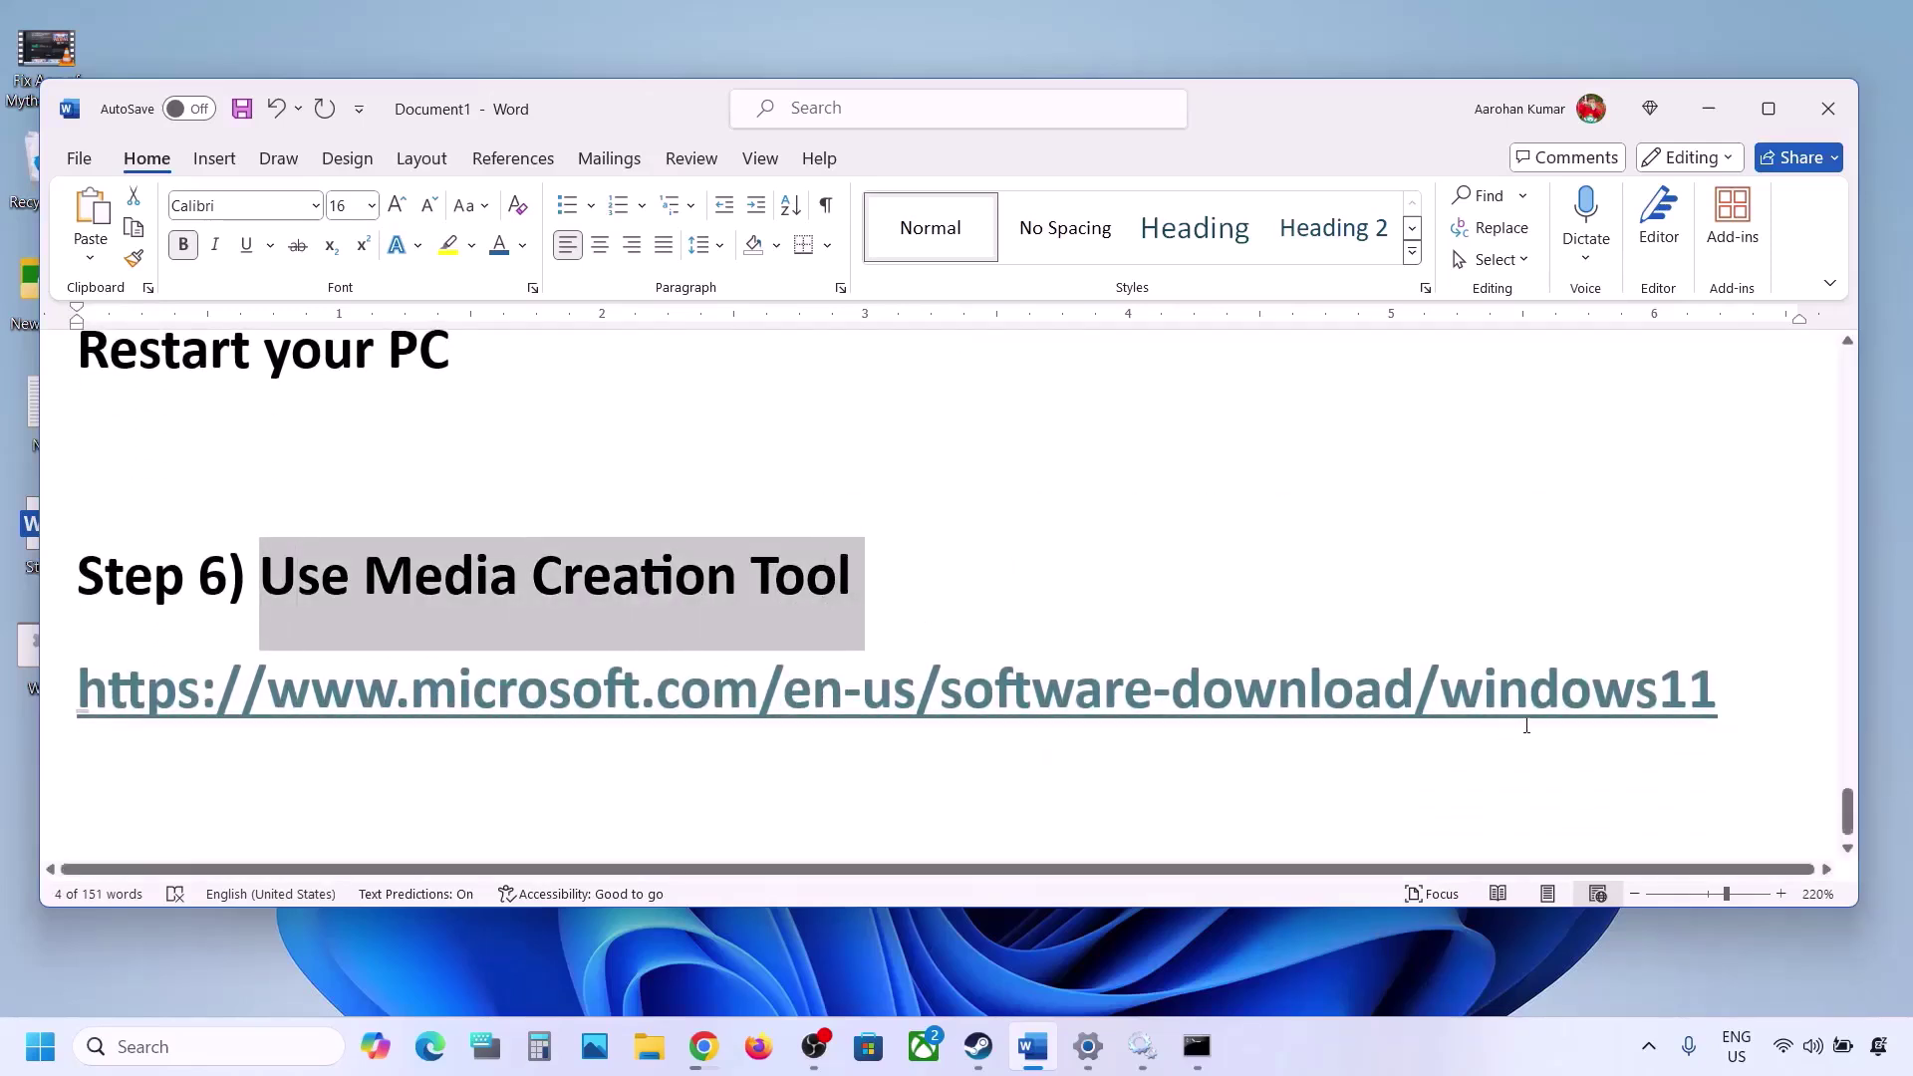
{"action": "left_click_drag", "start_coordinate": [1766, 687], "coordinate": [69, 701]}
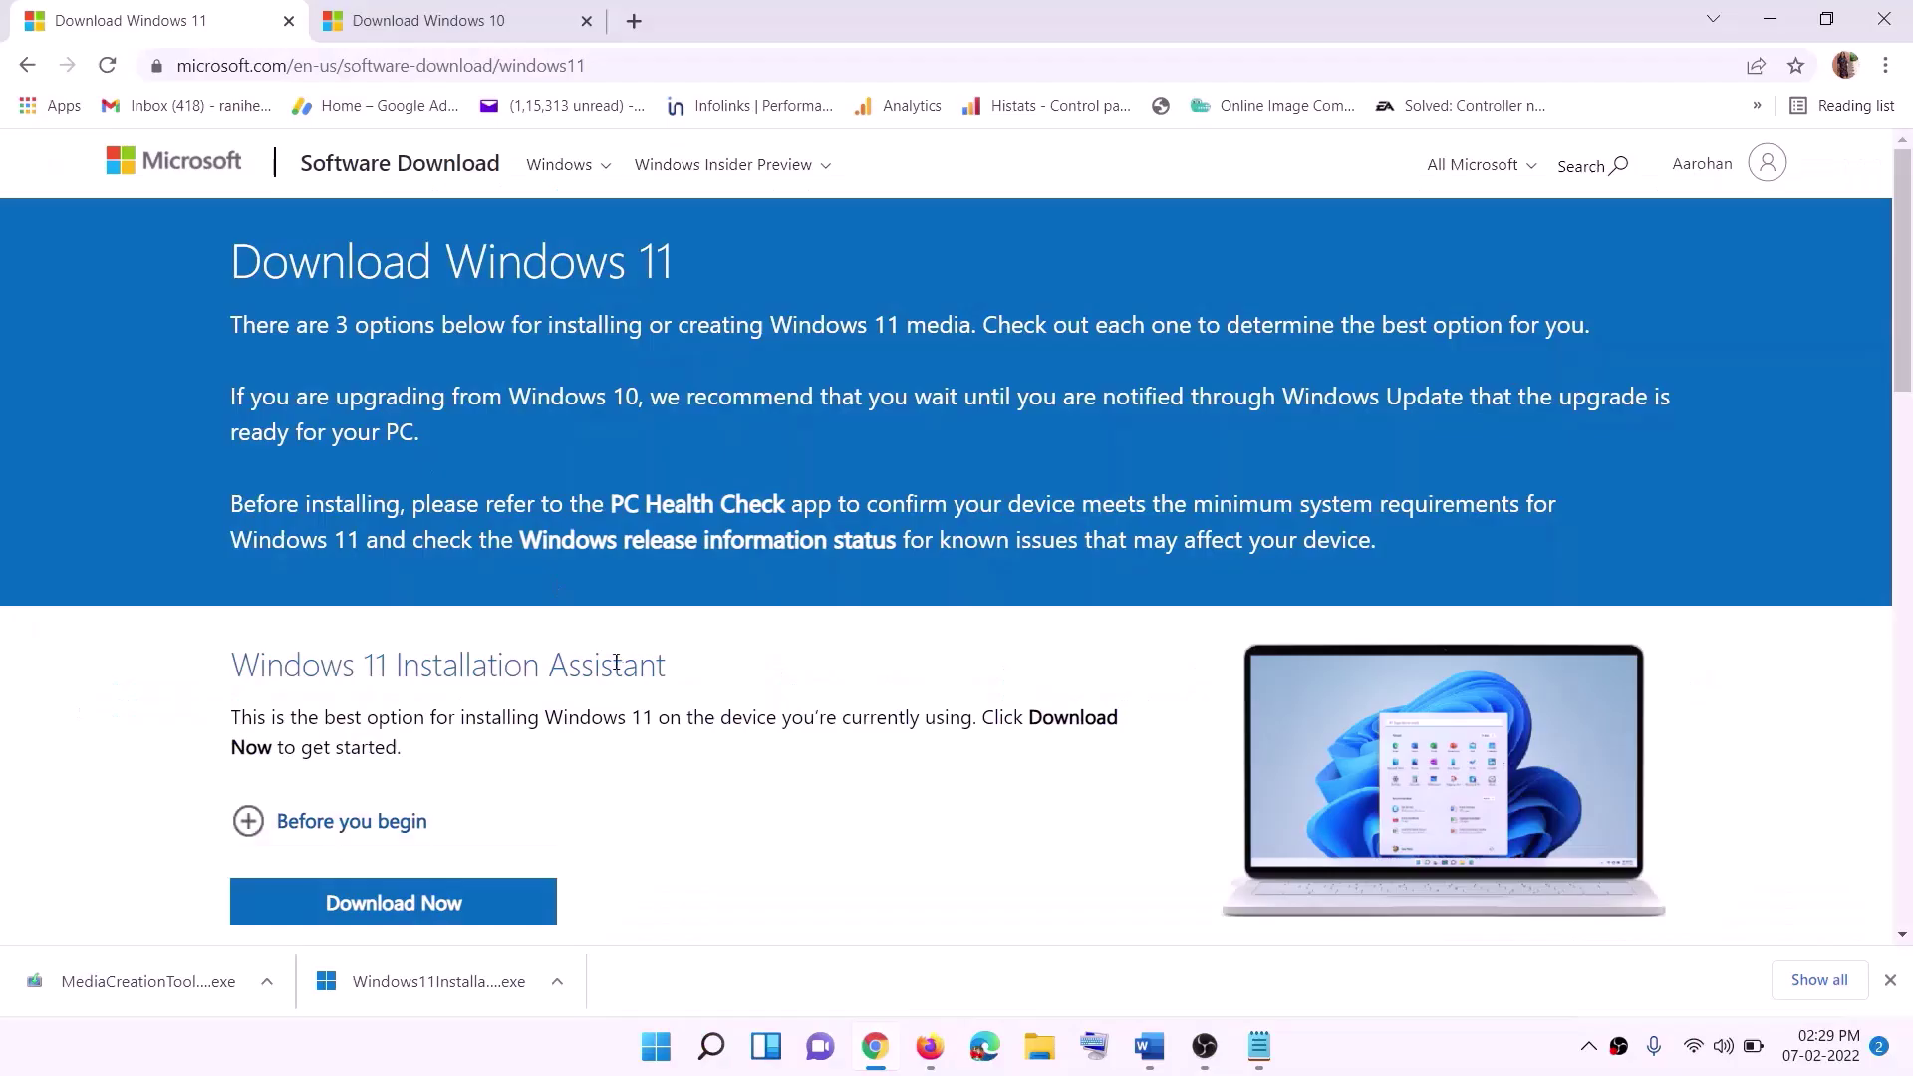
Step: Download the Media Creation Tool with Download Now and launch MediaCreationTool.exe
{"action": "scroll", "coordinate": [388, 588], "scroll_direction": "down", "scroll_amount": 5}
{"action": "left_click_drag", "start_coordinate": [358, 592], "coordinate": [552, 593]}
{"action": "left_click", "coordinate": [380, 758]}
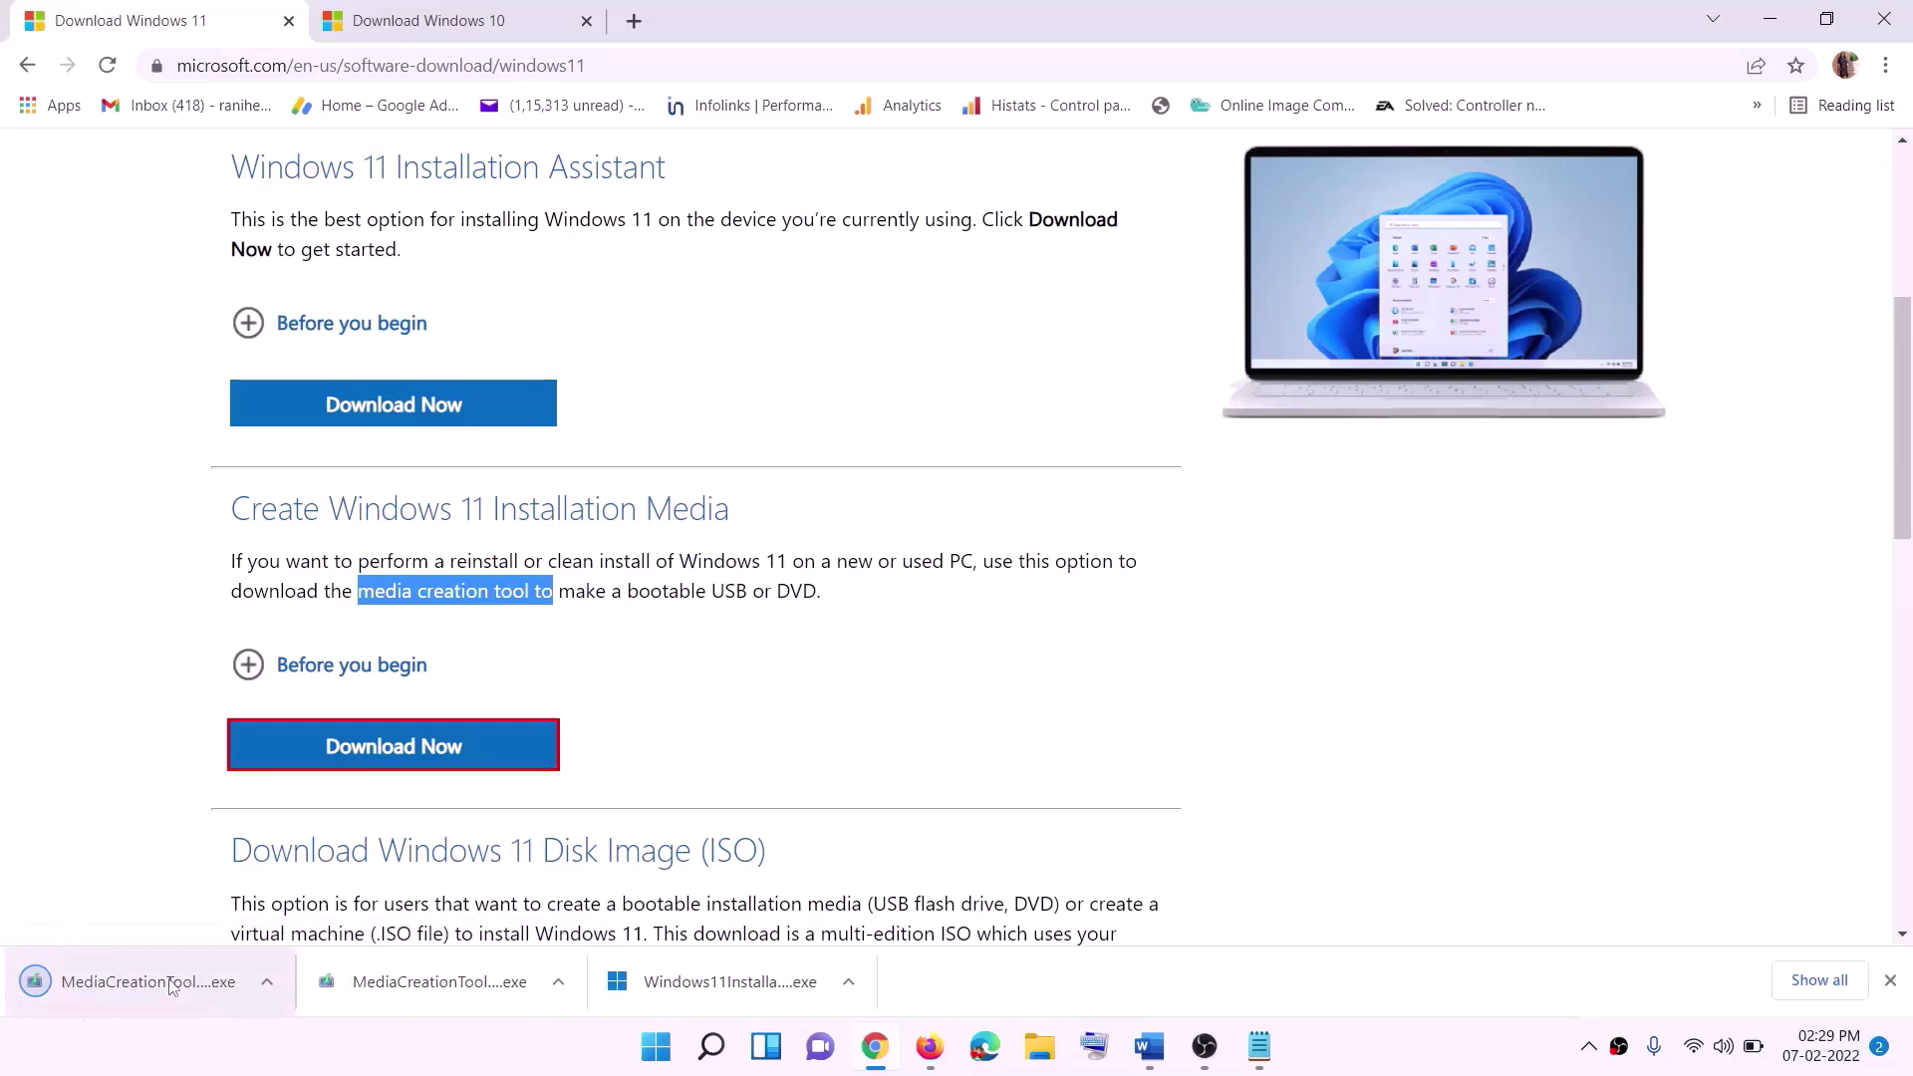
{"action": "left_click", "coordinate": [129, 988]}
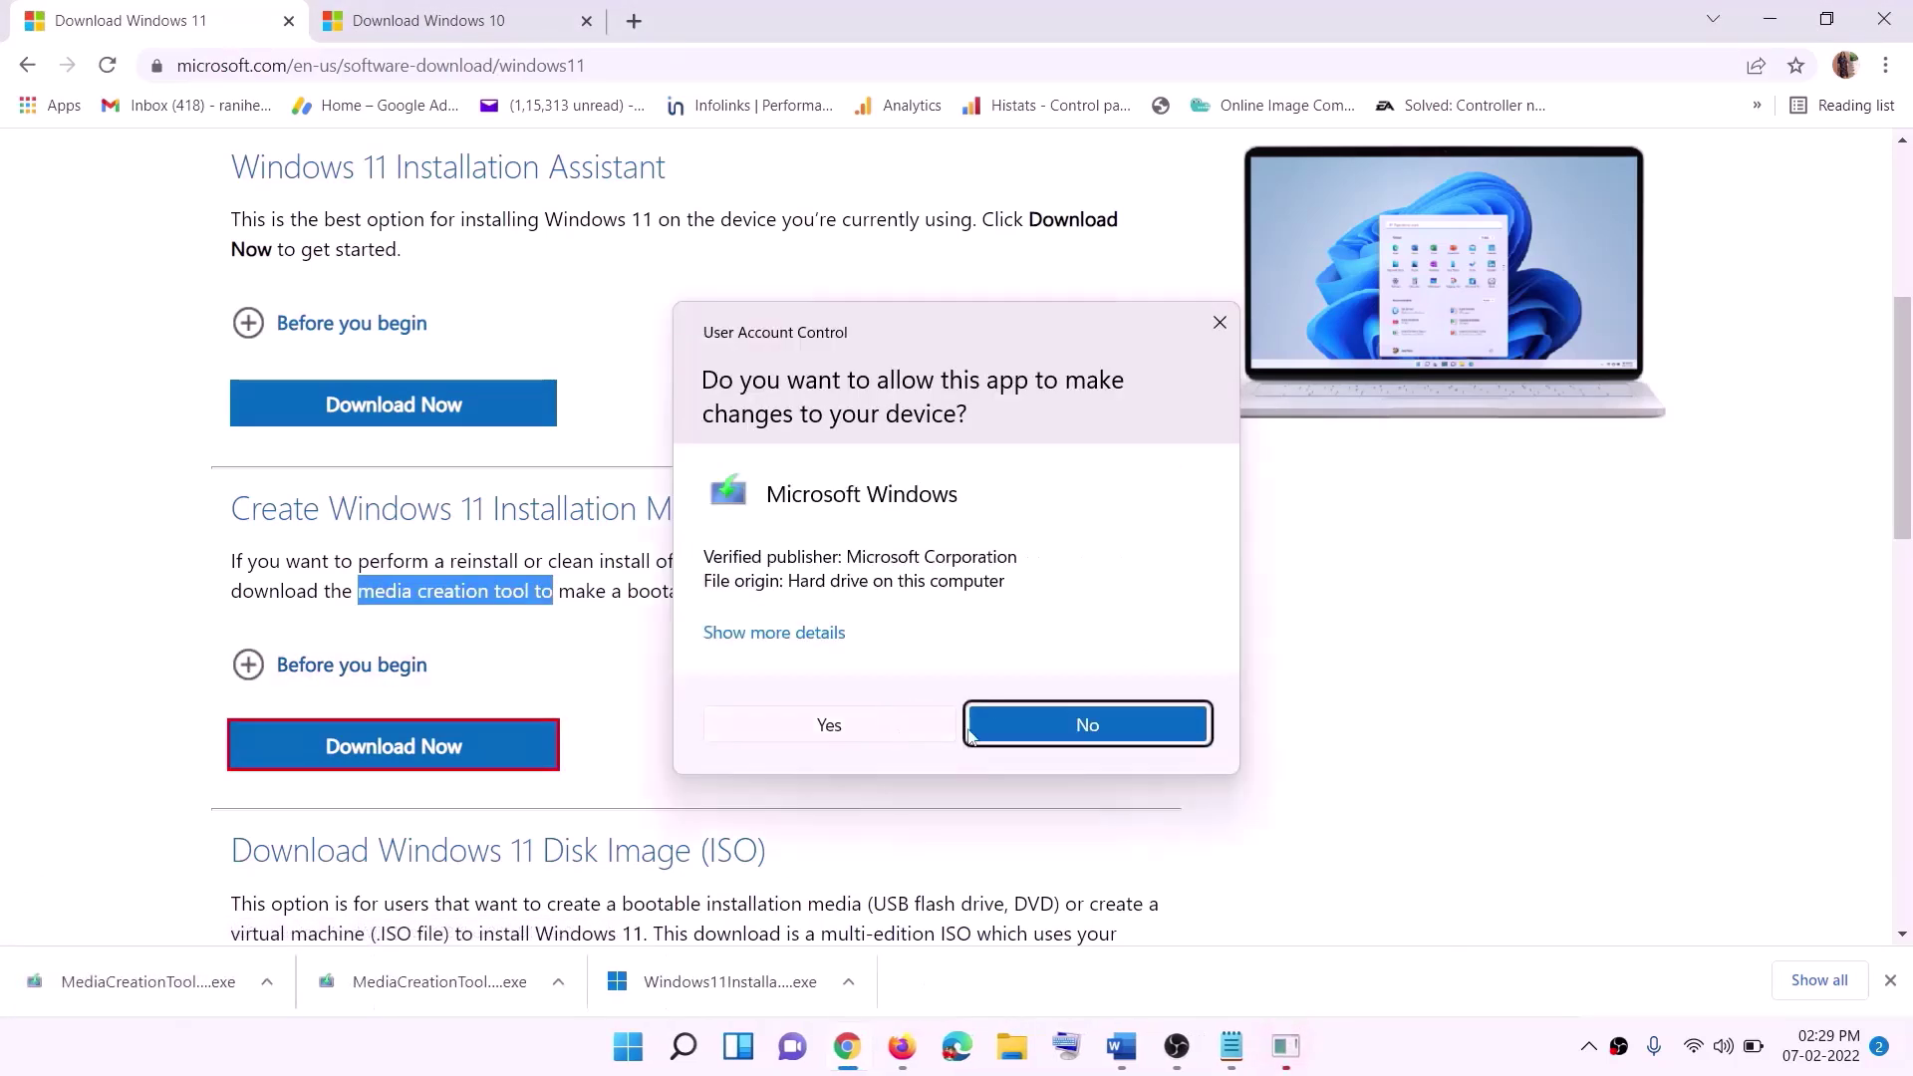
Step: Allow the Media Creation Tool, accept the licence and keep the recommended language and edition
{"action": "left_click", "coordinate": [828, 725]}
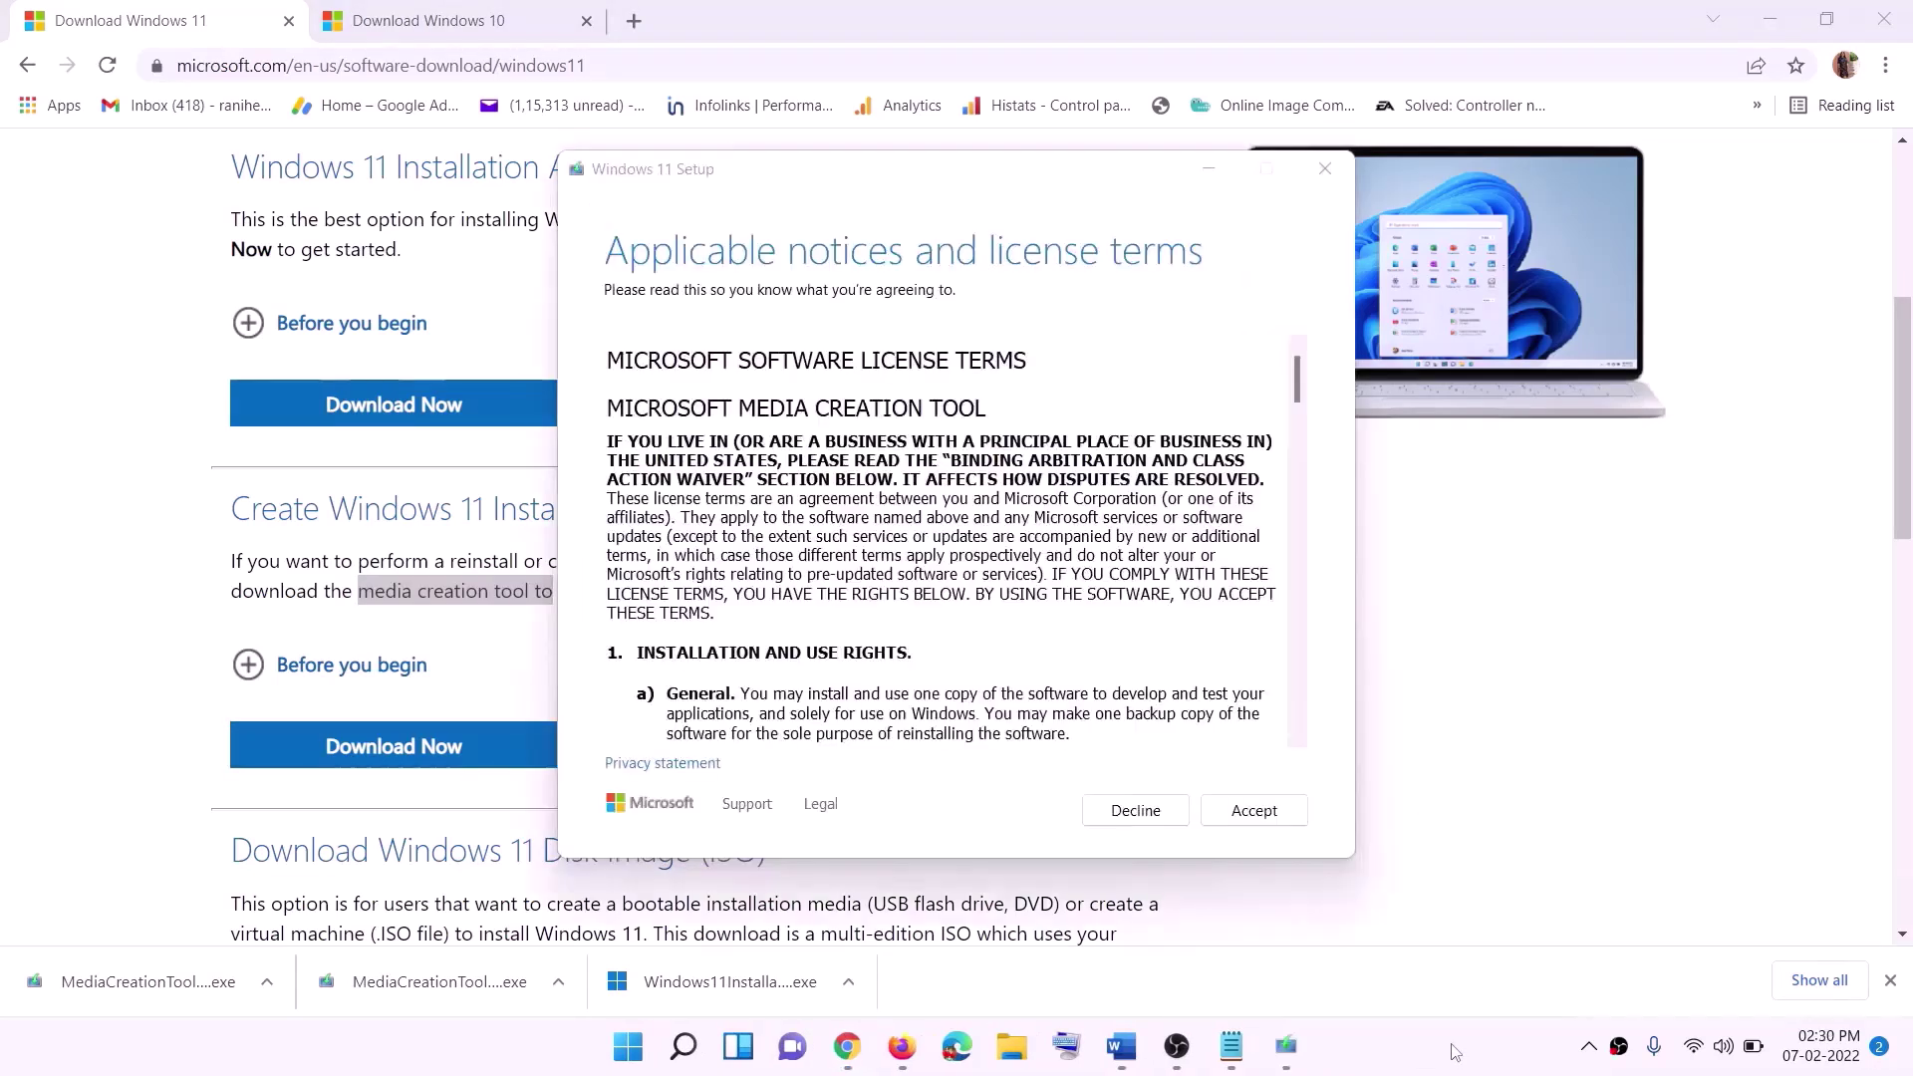
{"action": "left_click", "coordinate": [1247, 811]}
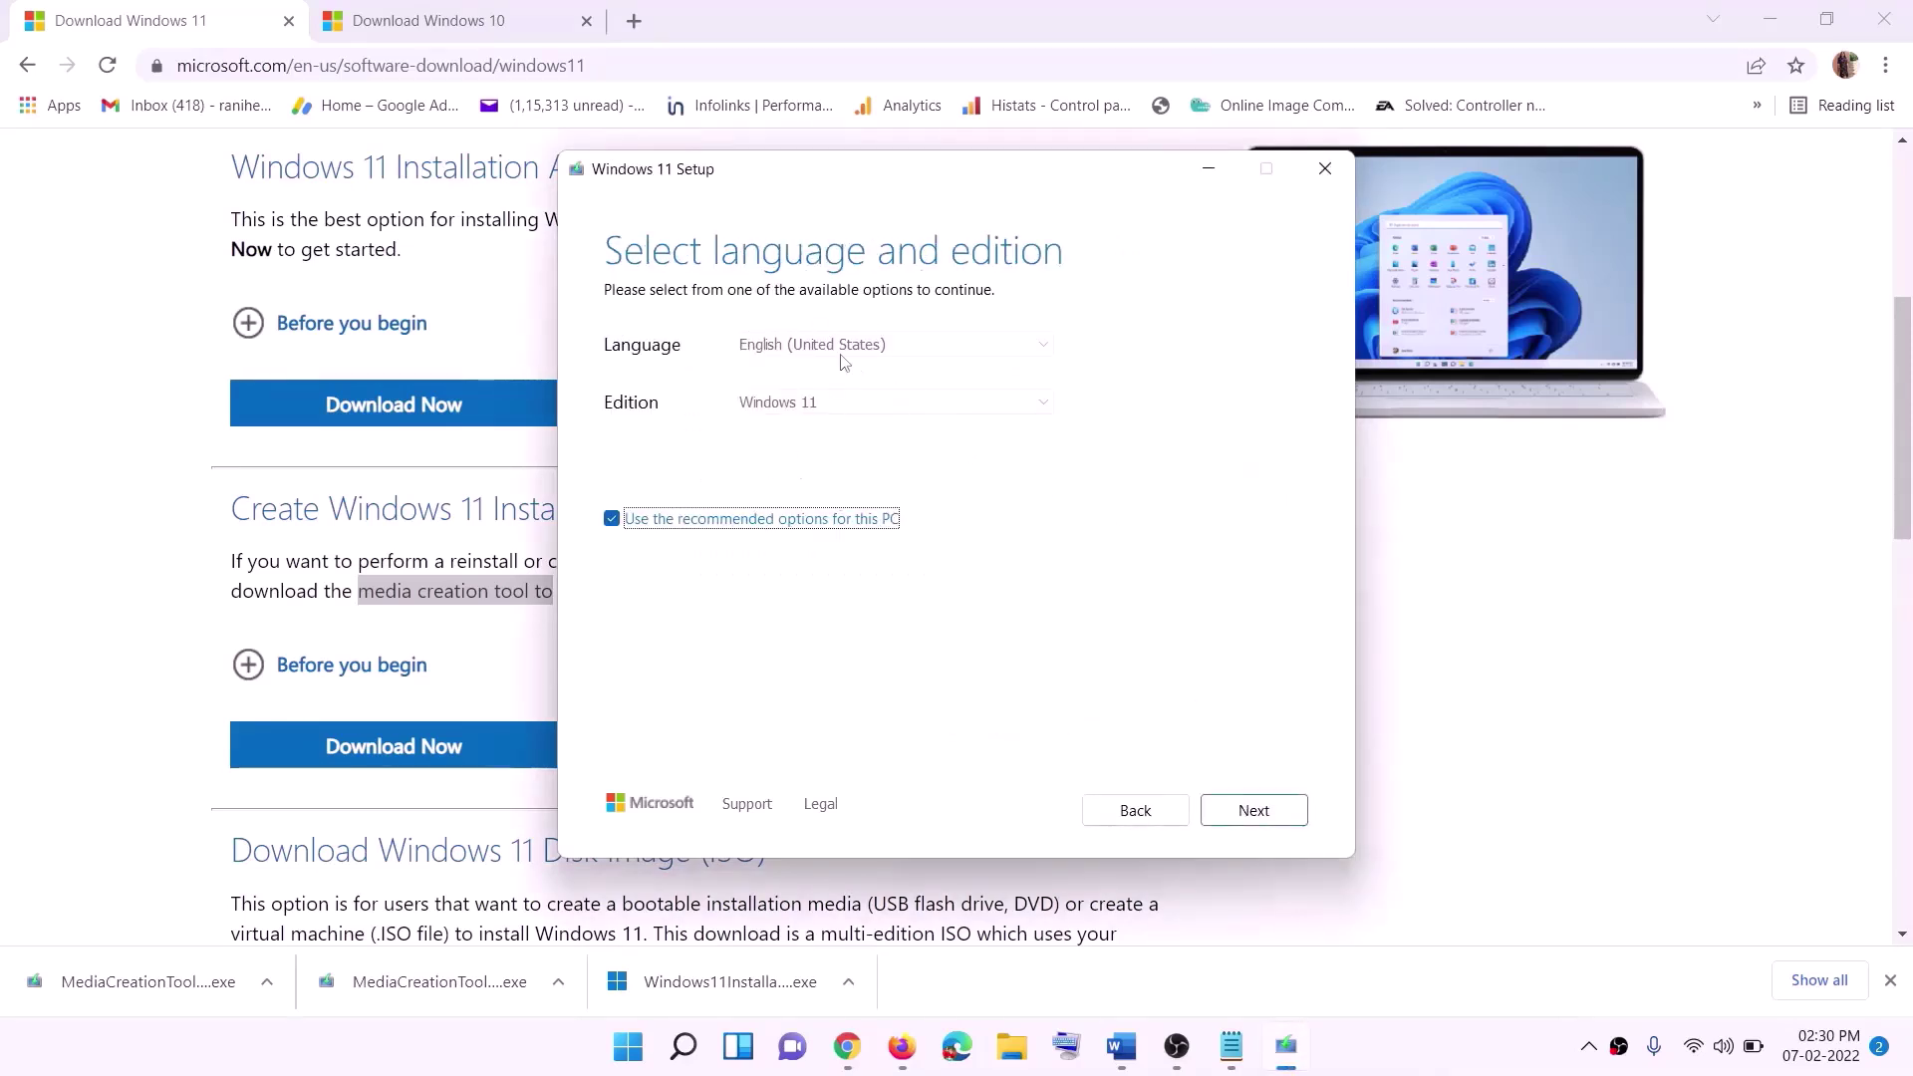
{"action": "left_click", "coordinate": [1240, 812]}
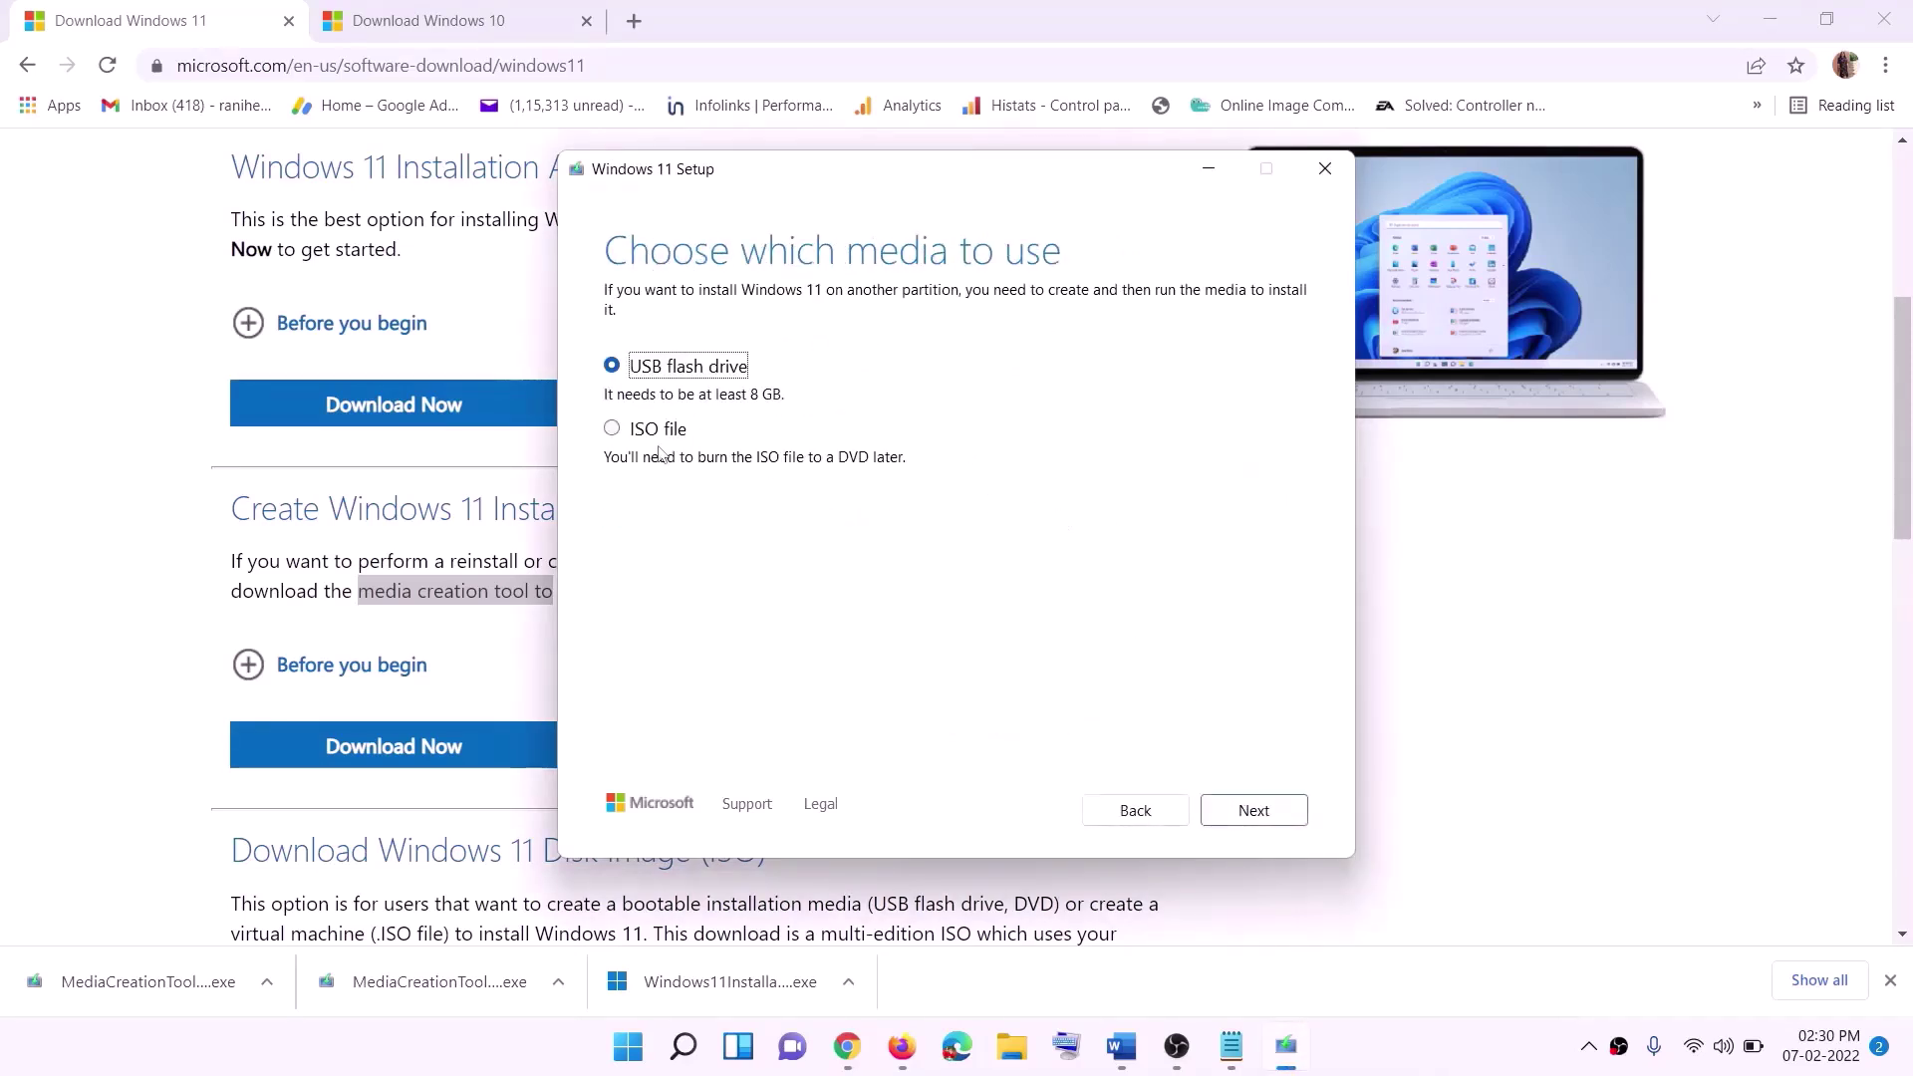
Step: Save a Windows ISO file to the Desktop, then show the desktop
{"action": "left_click", "coordinate": [628, 436]}
{"action": "left_click", "coordinate": [1261, 811]}
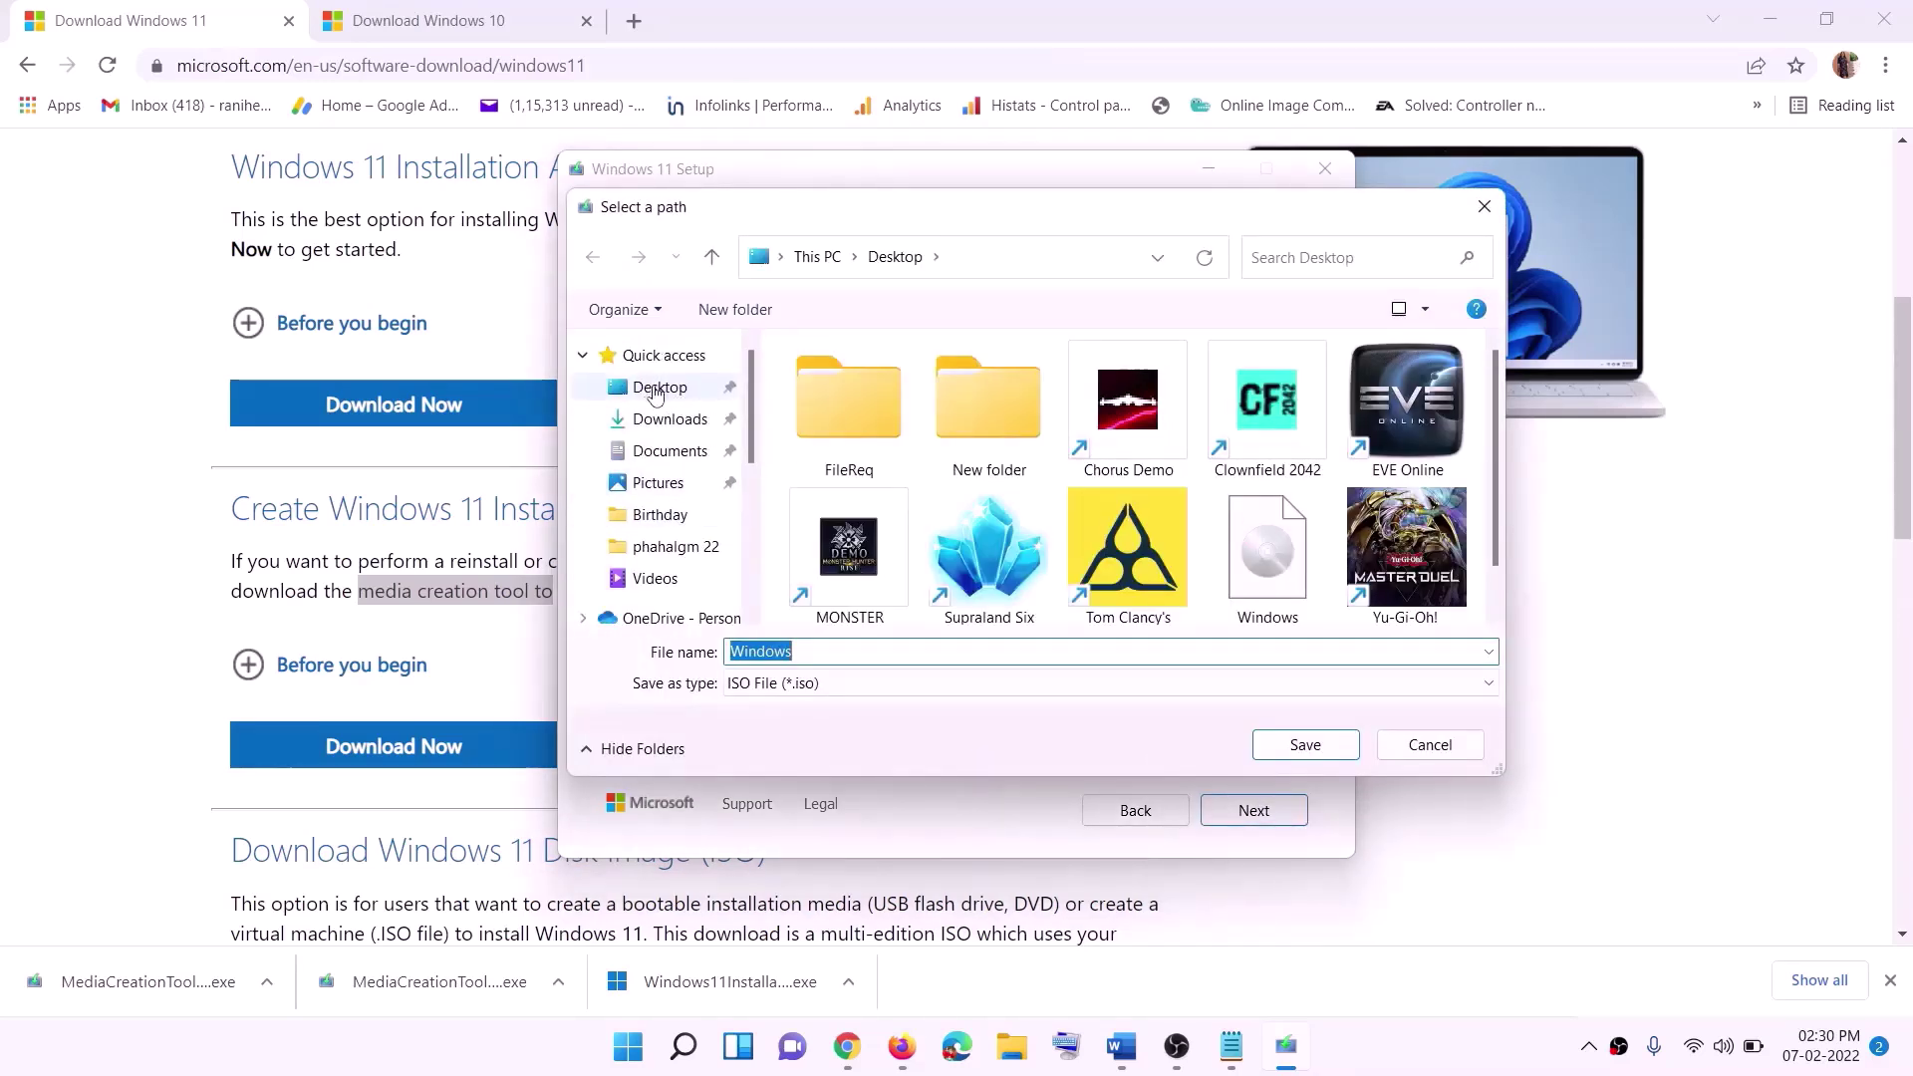
{"action": "left_click", "coordinate": [652, 390]}
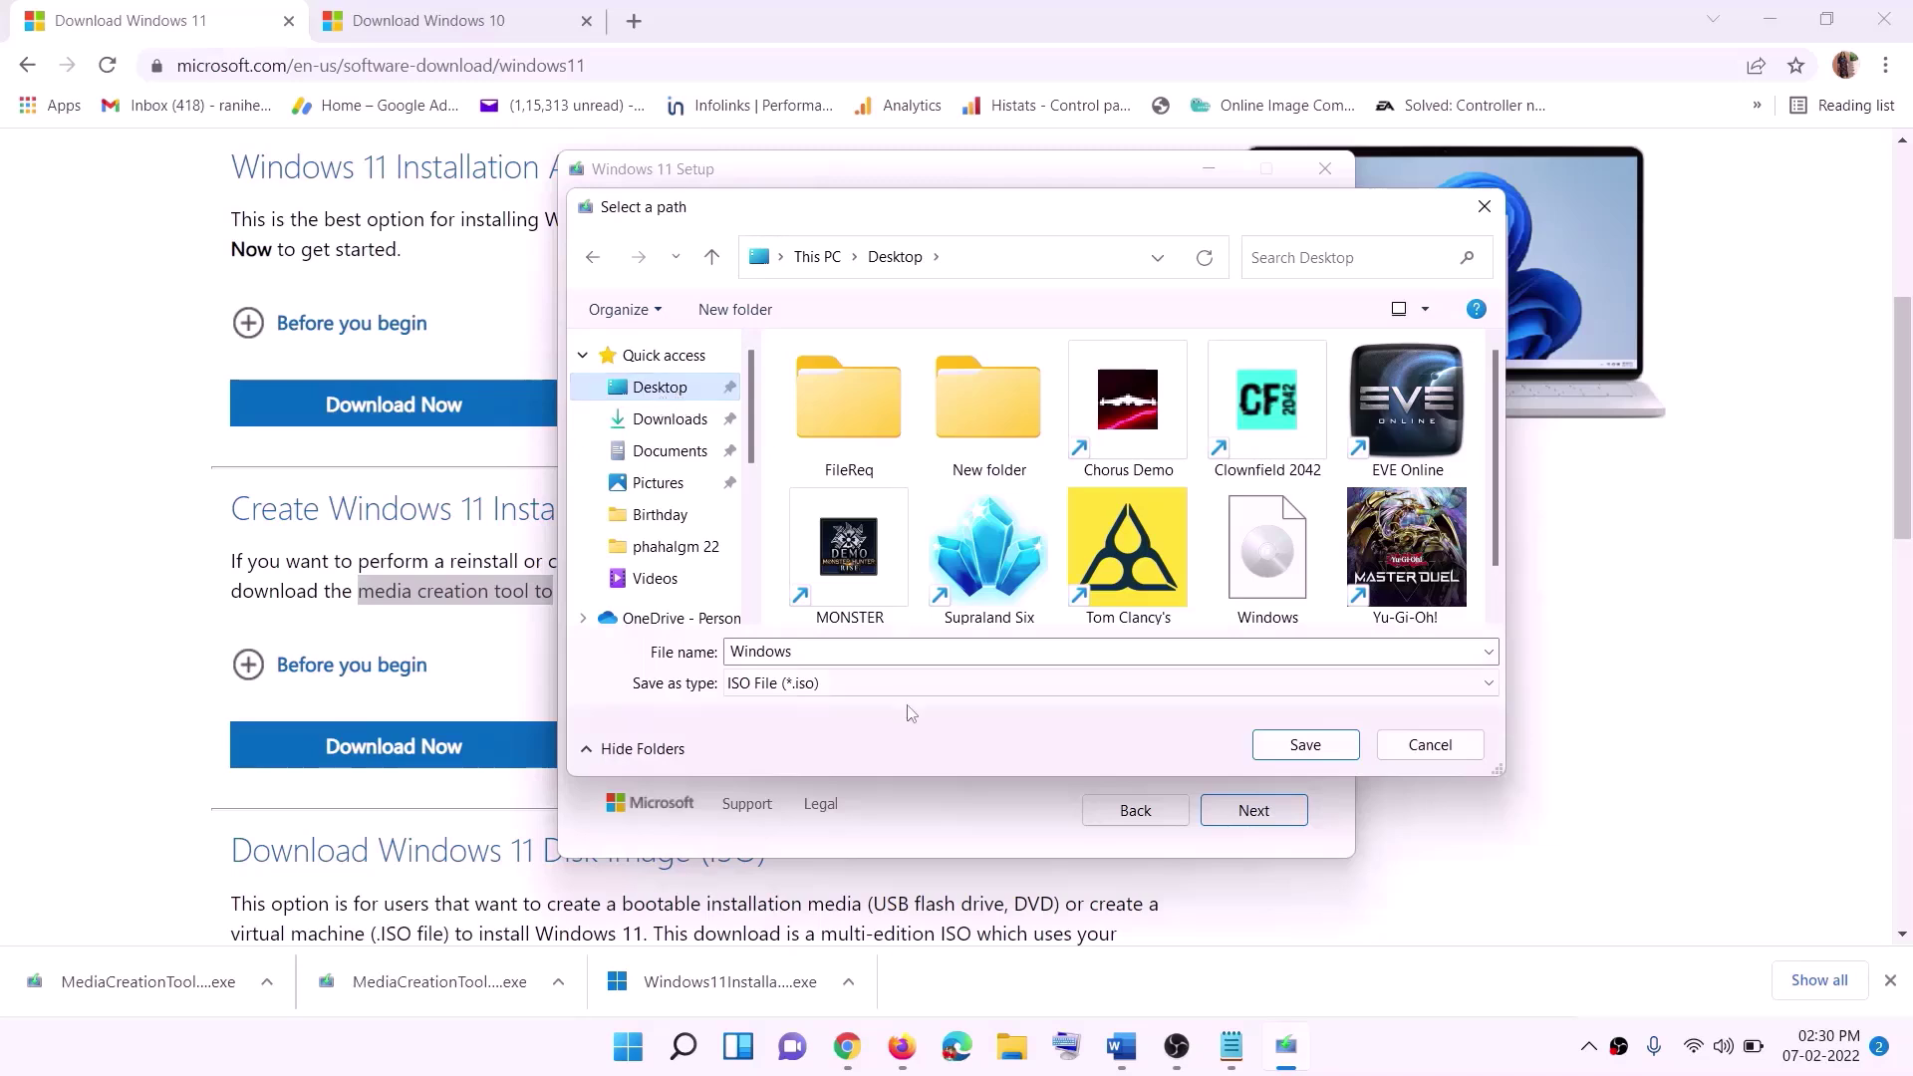
{"action": "left_click", "coordinate": [1305, 747]}
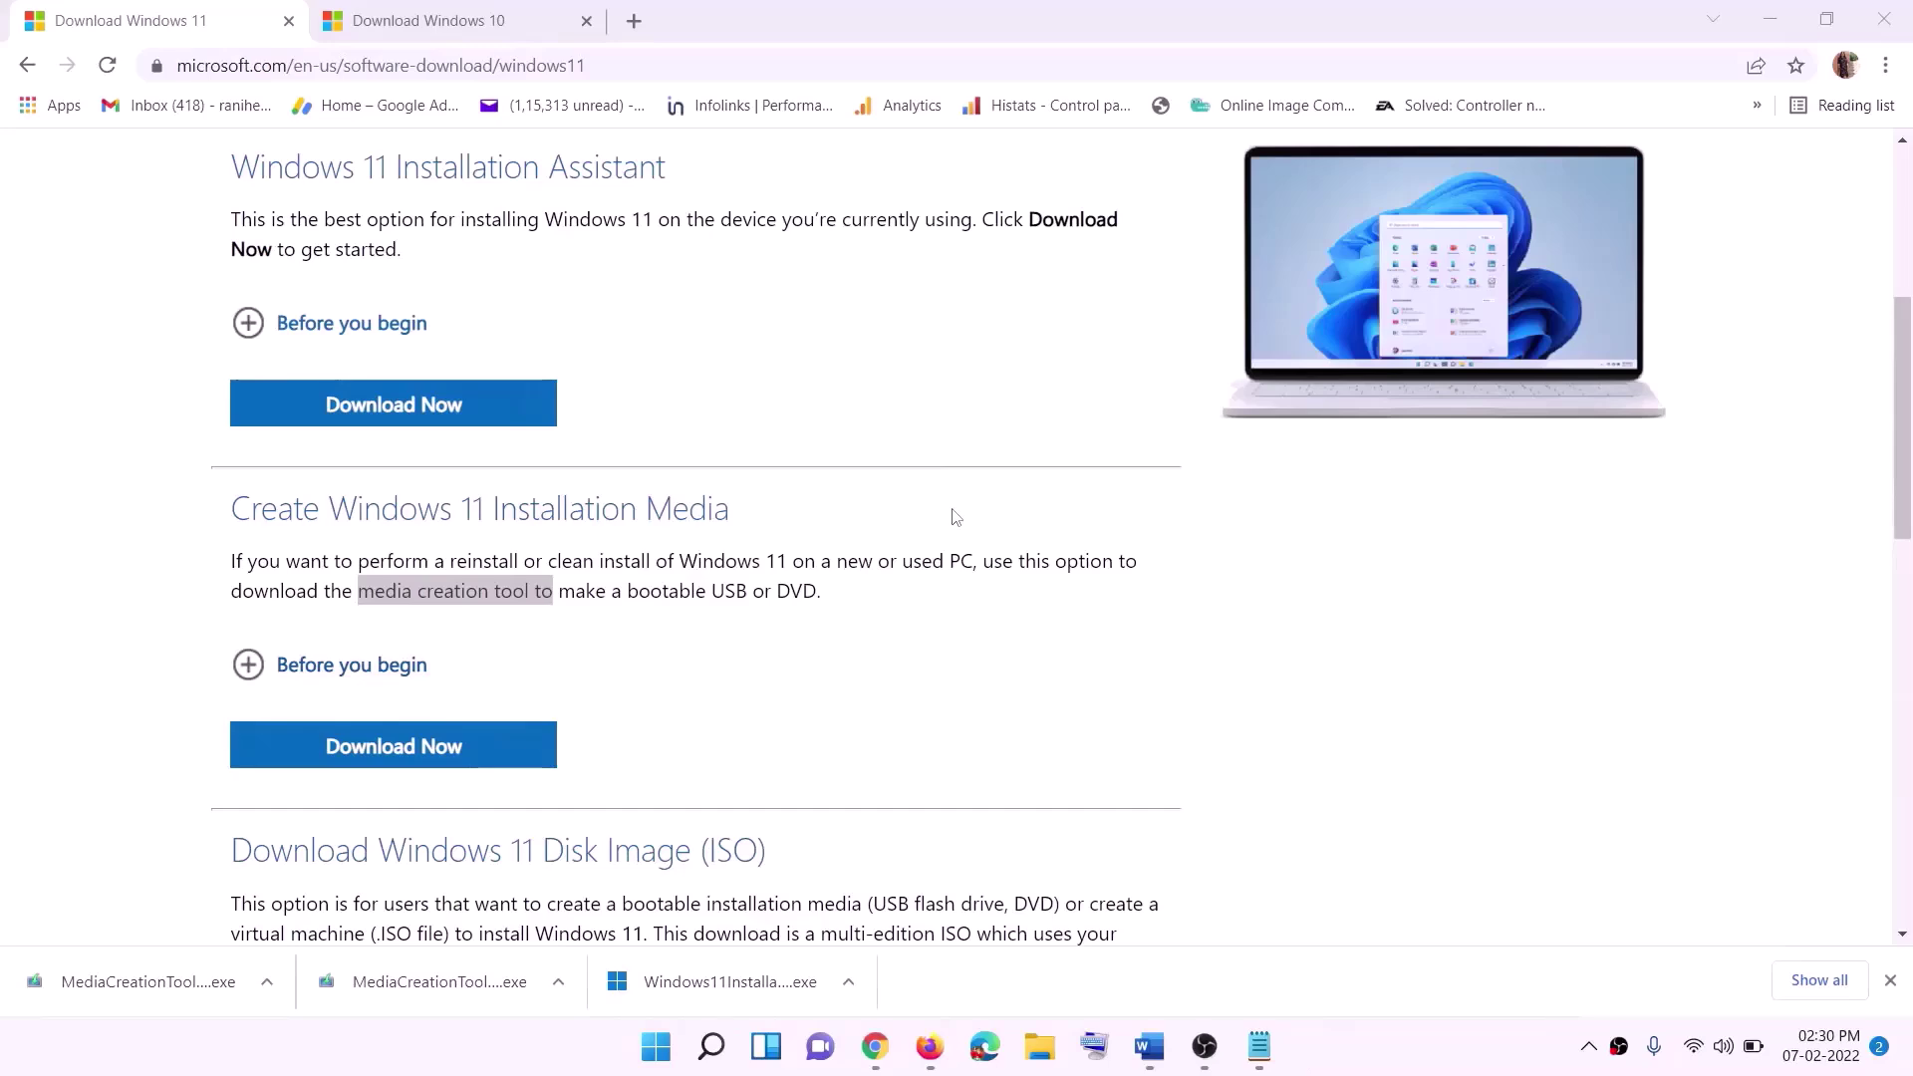
{"action": "key", "text": "super+d"}
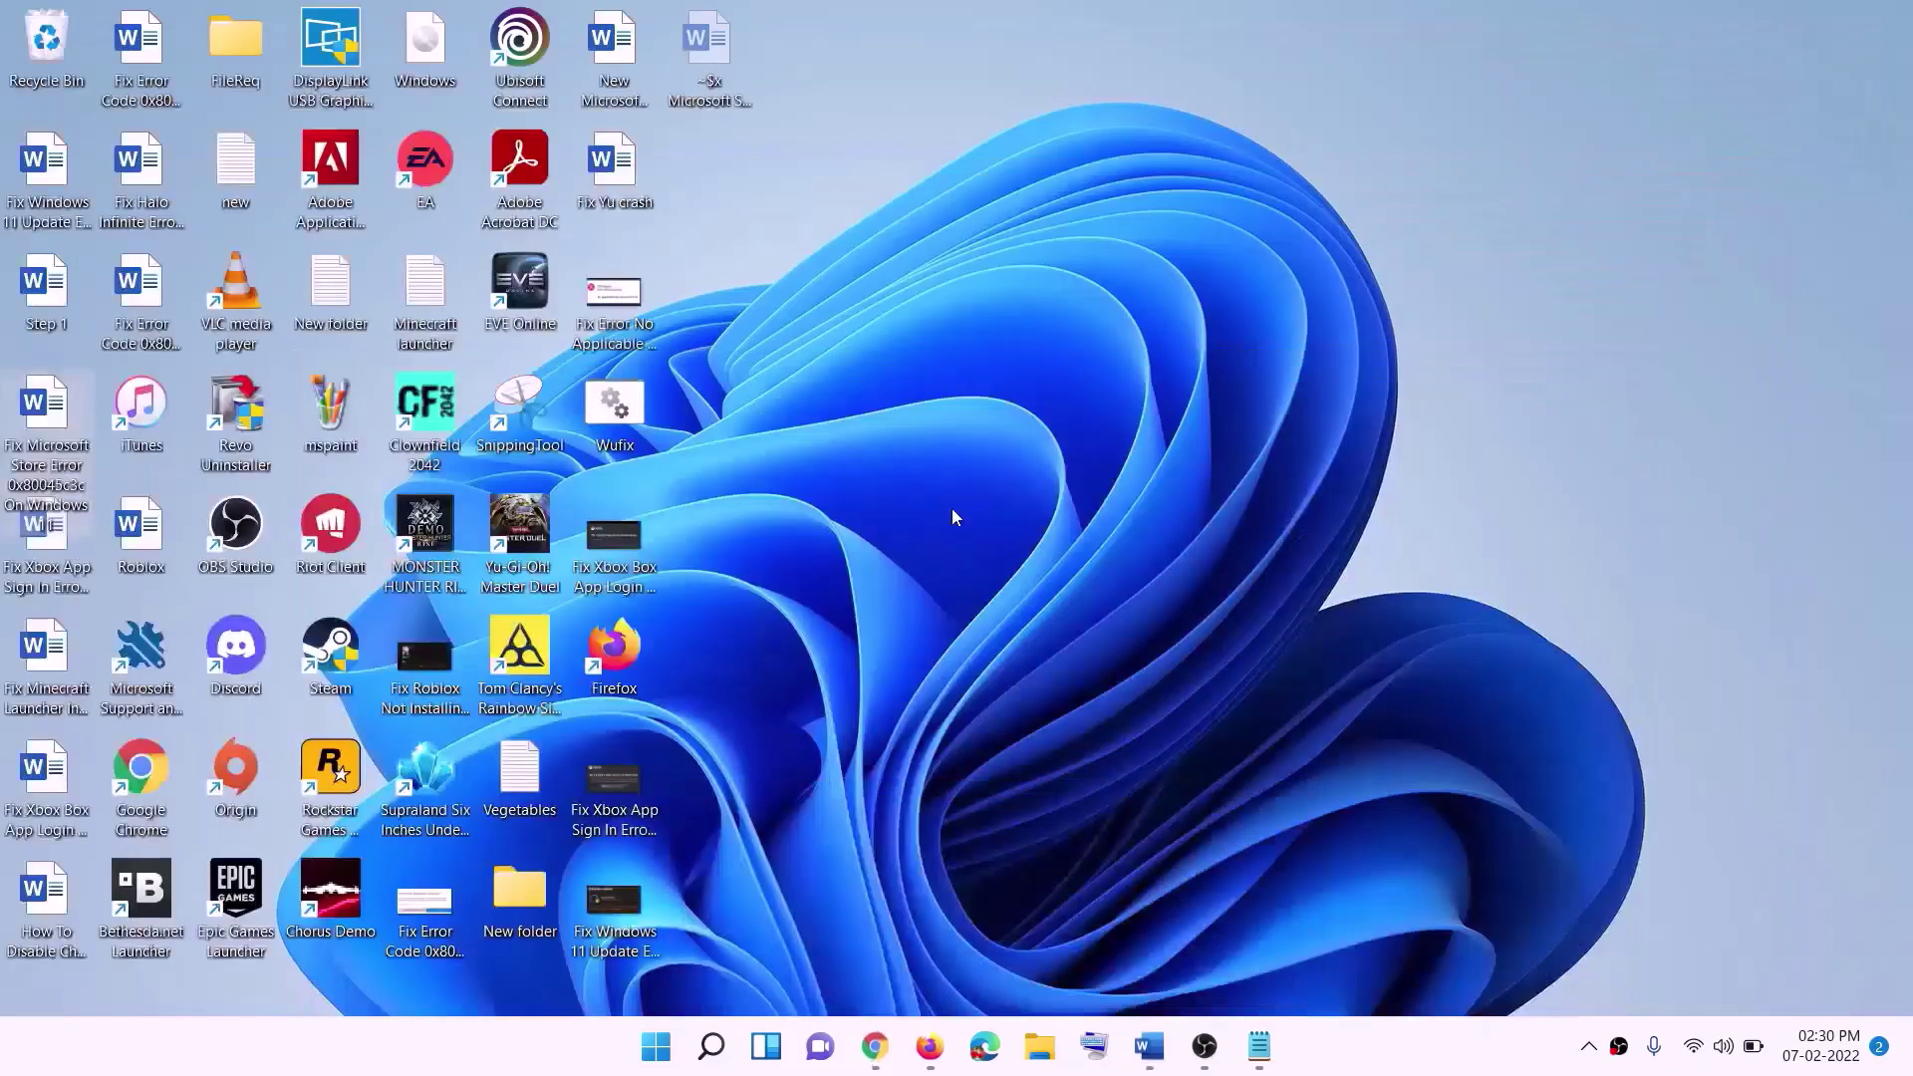
Step: Mount the Windows disc image from the desktop and run its setup program
{"action": "left_click_drag", "start_coordinate": [462, 52], "coordinate": [757, 595]}
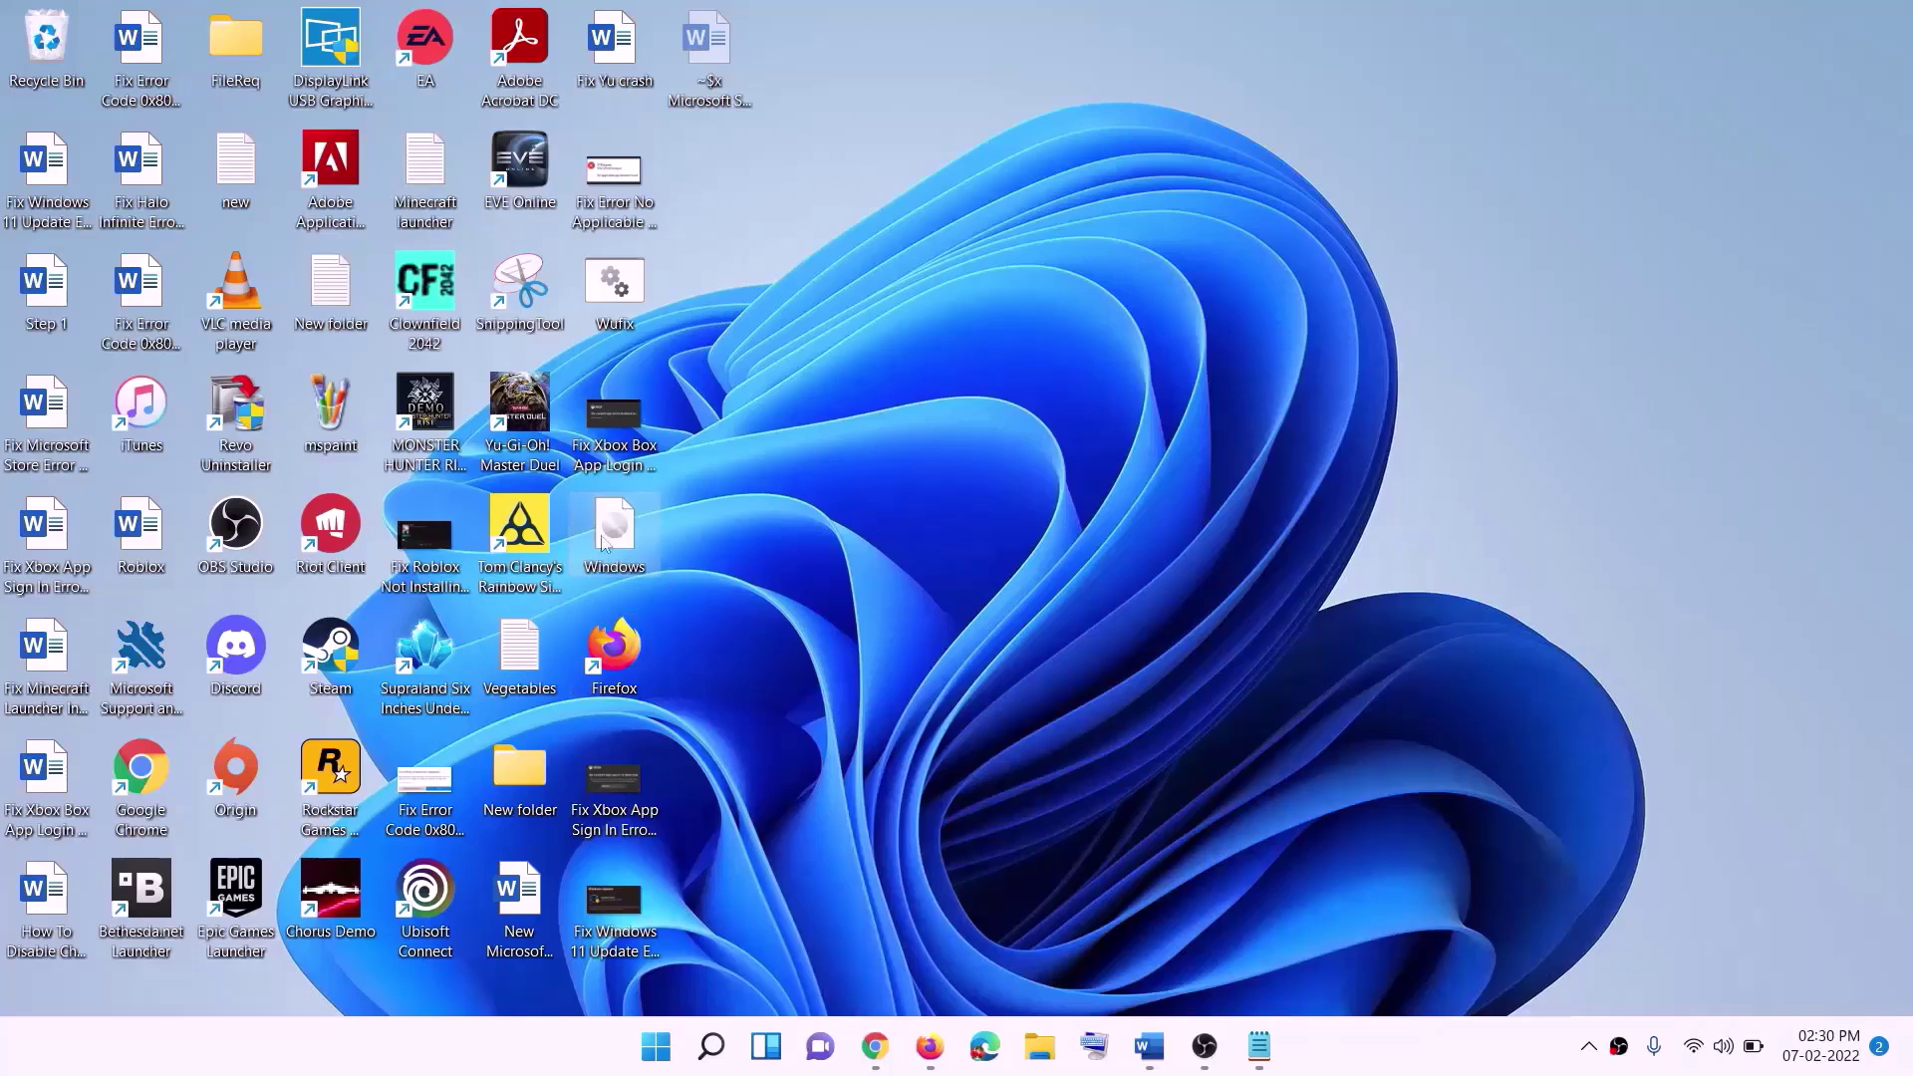
{"action": "double_click", "coordinate": [618, 546]}
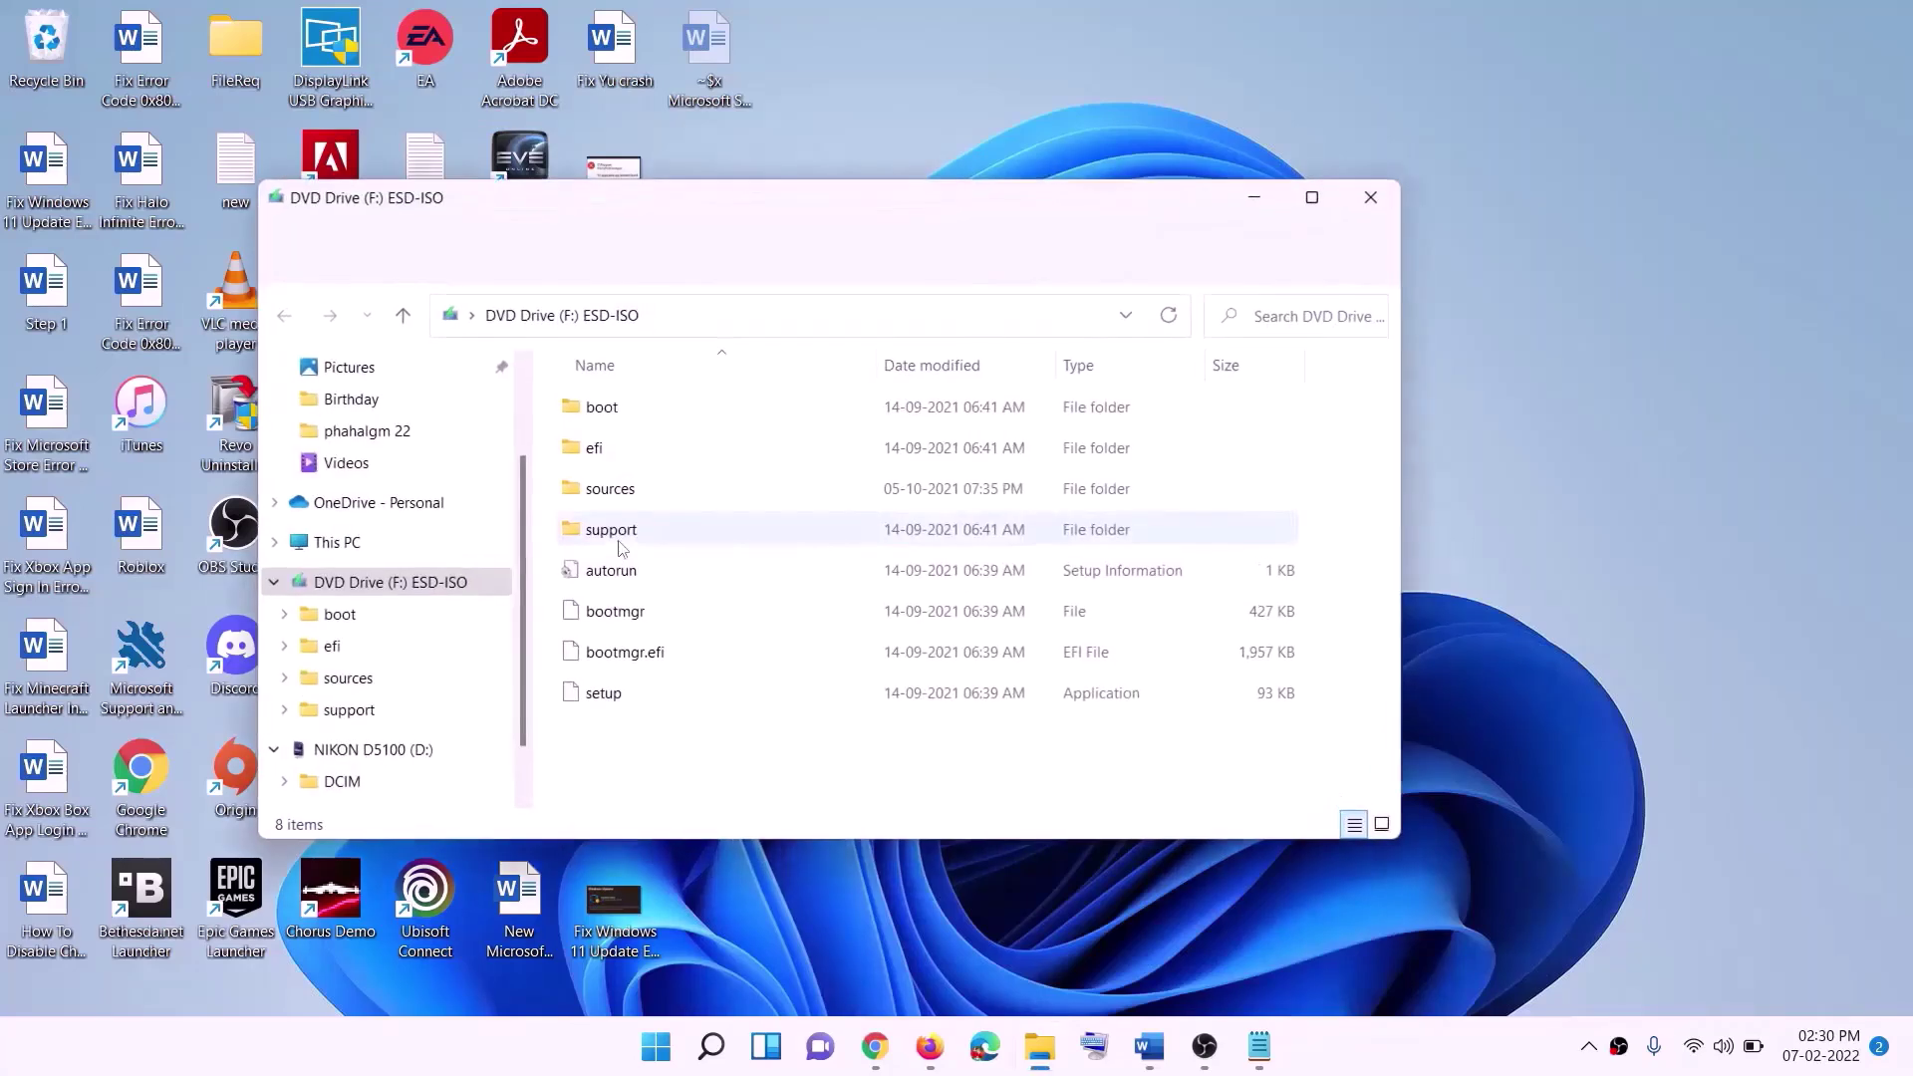
{"action": "left_click", "coordinate": [604, 694]}
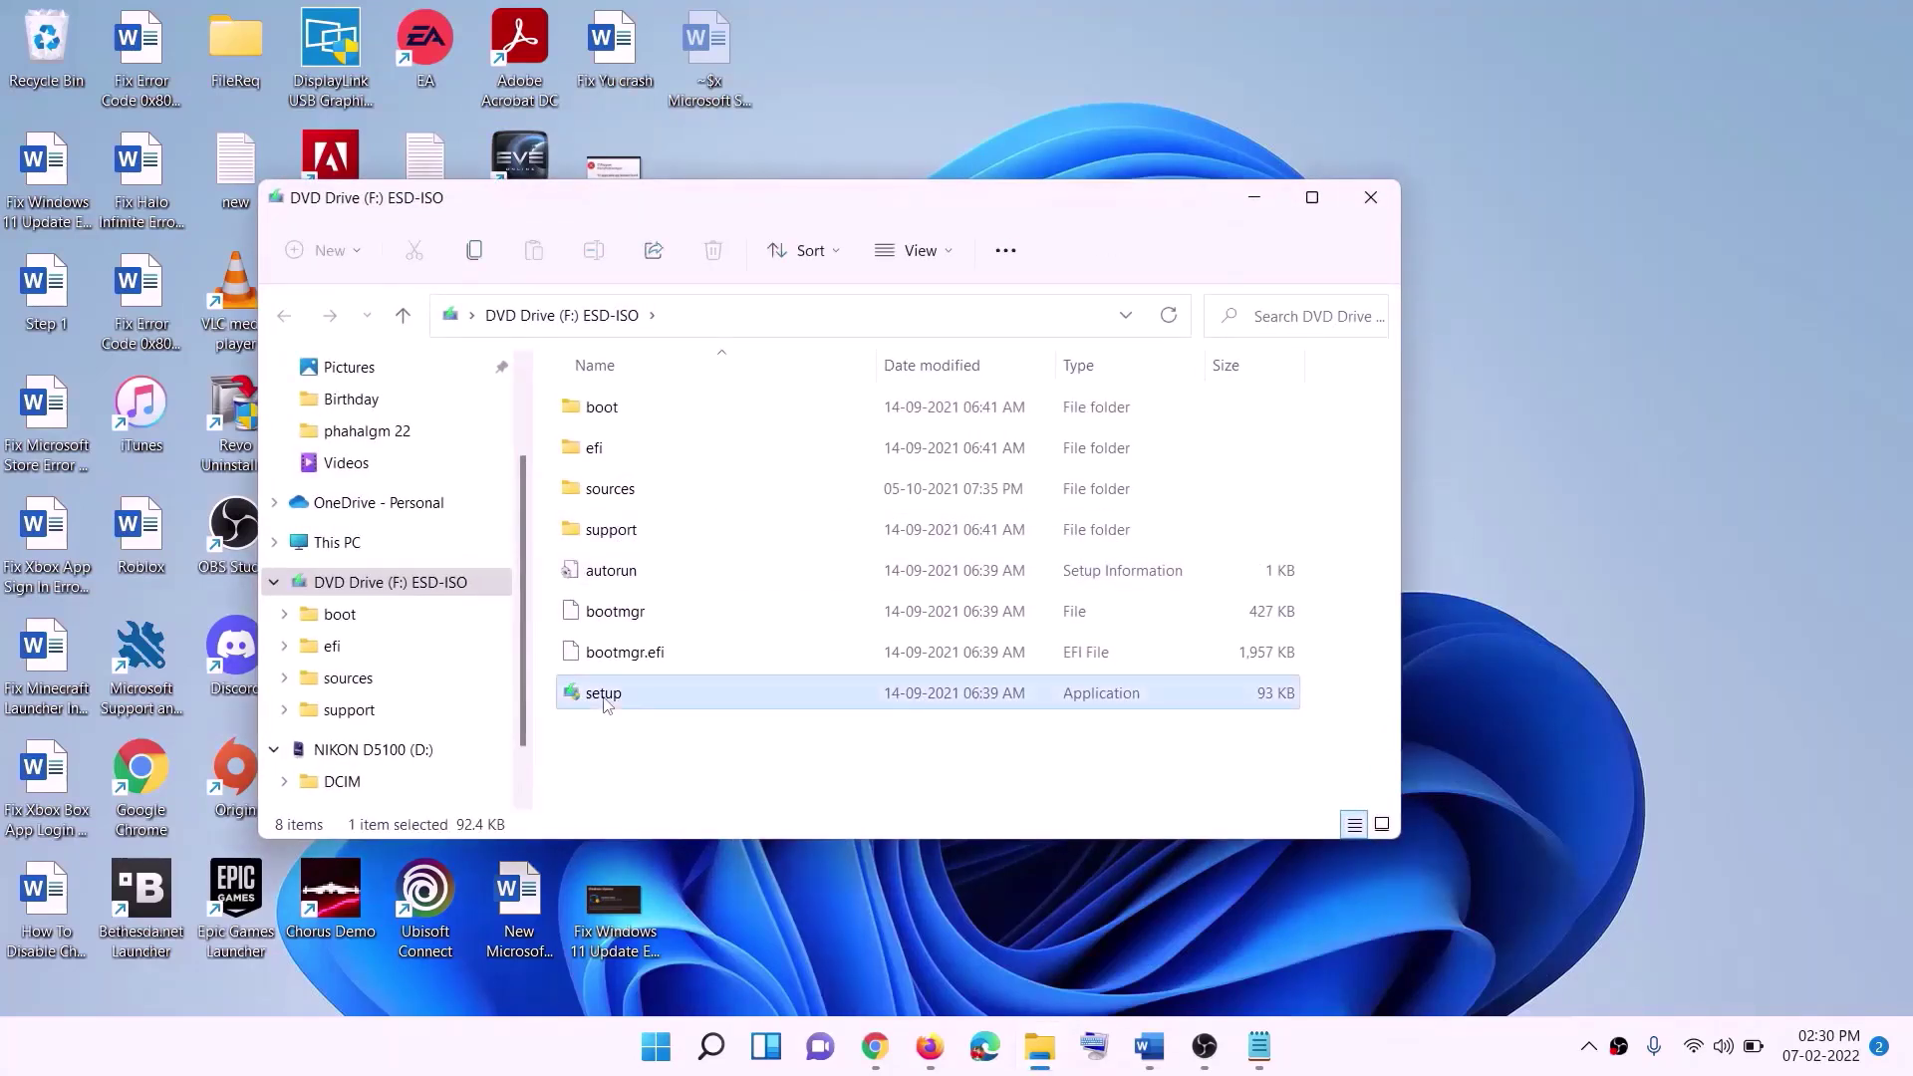
{"action": "double_click", "coordinate": [659, 694]}
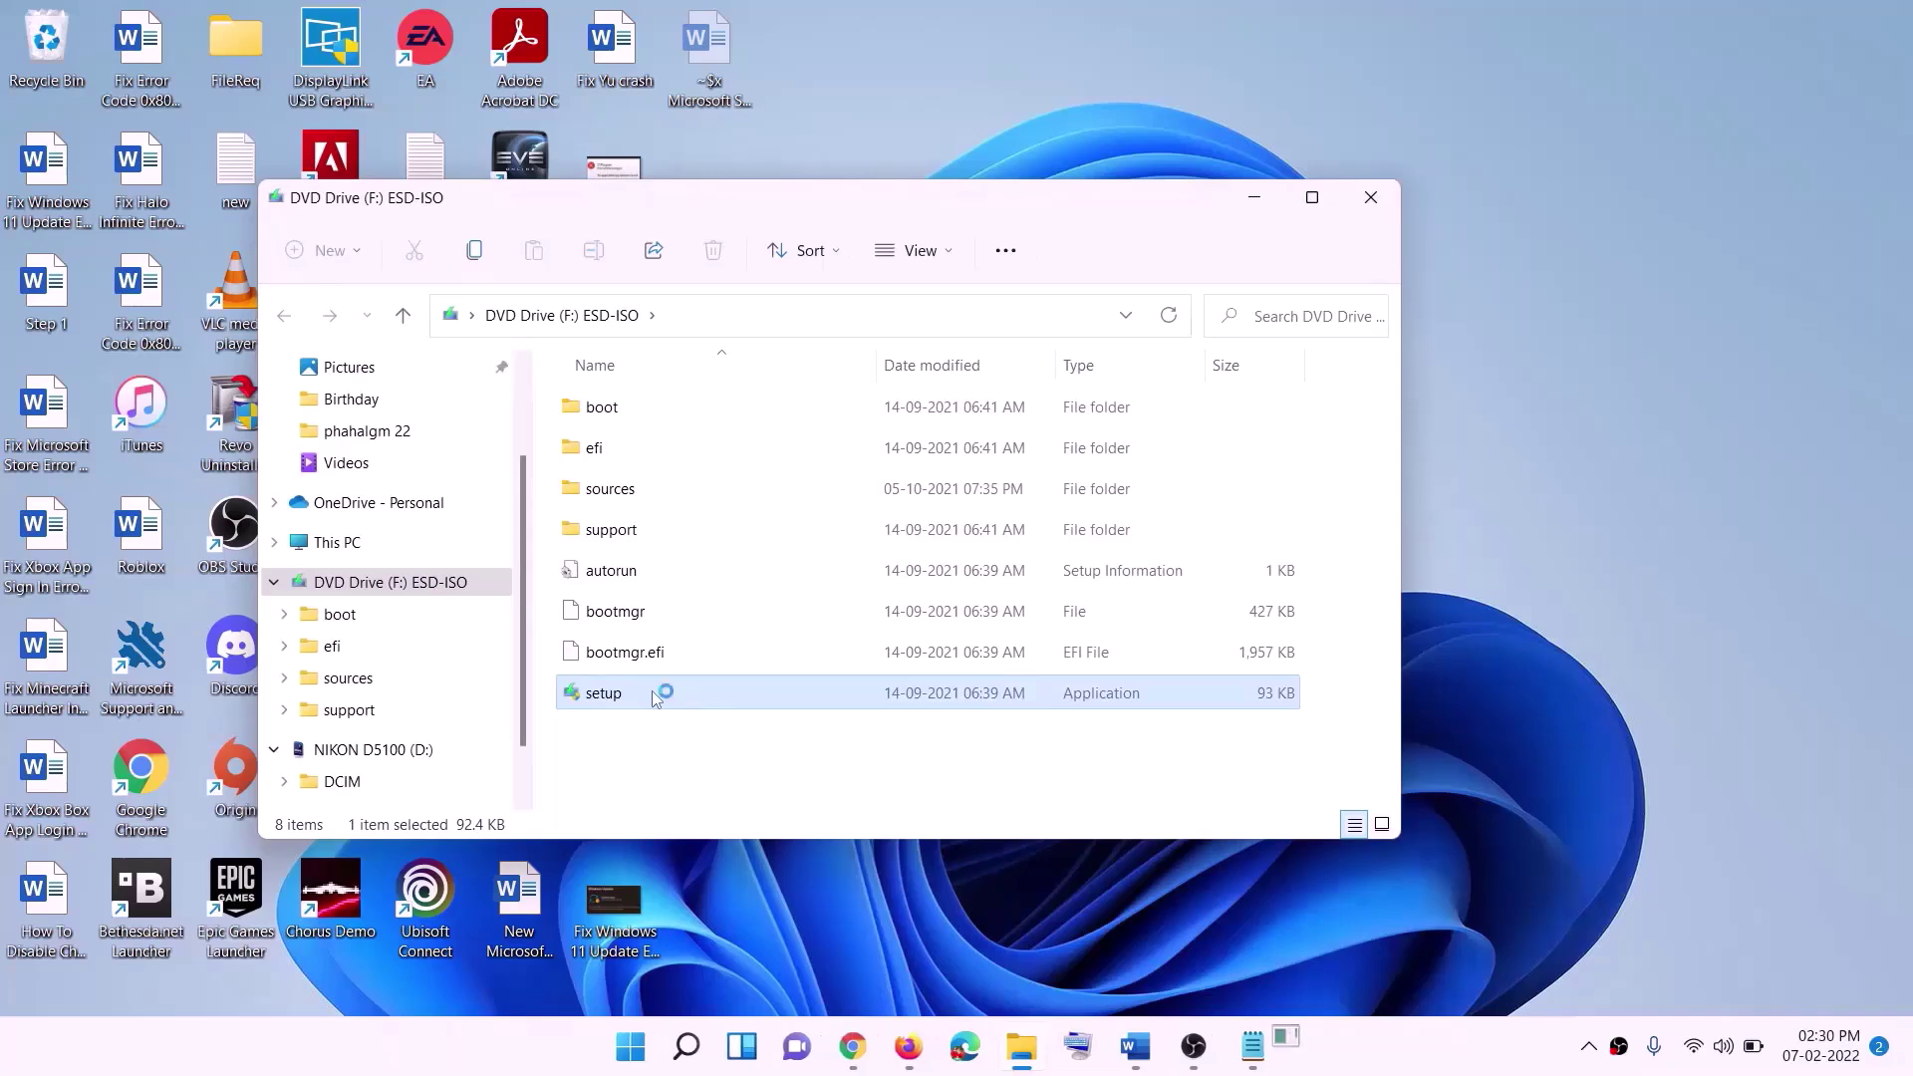
Step: Allow Windows 11 Setup and continue past the Install Windows 11 page, returning to the Word guide
{"action": "left_click", "coordinate": [773, 785]}
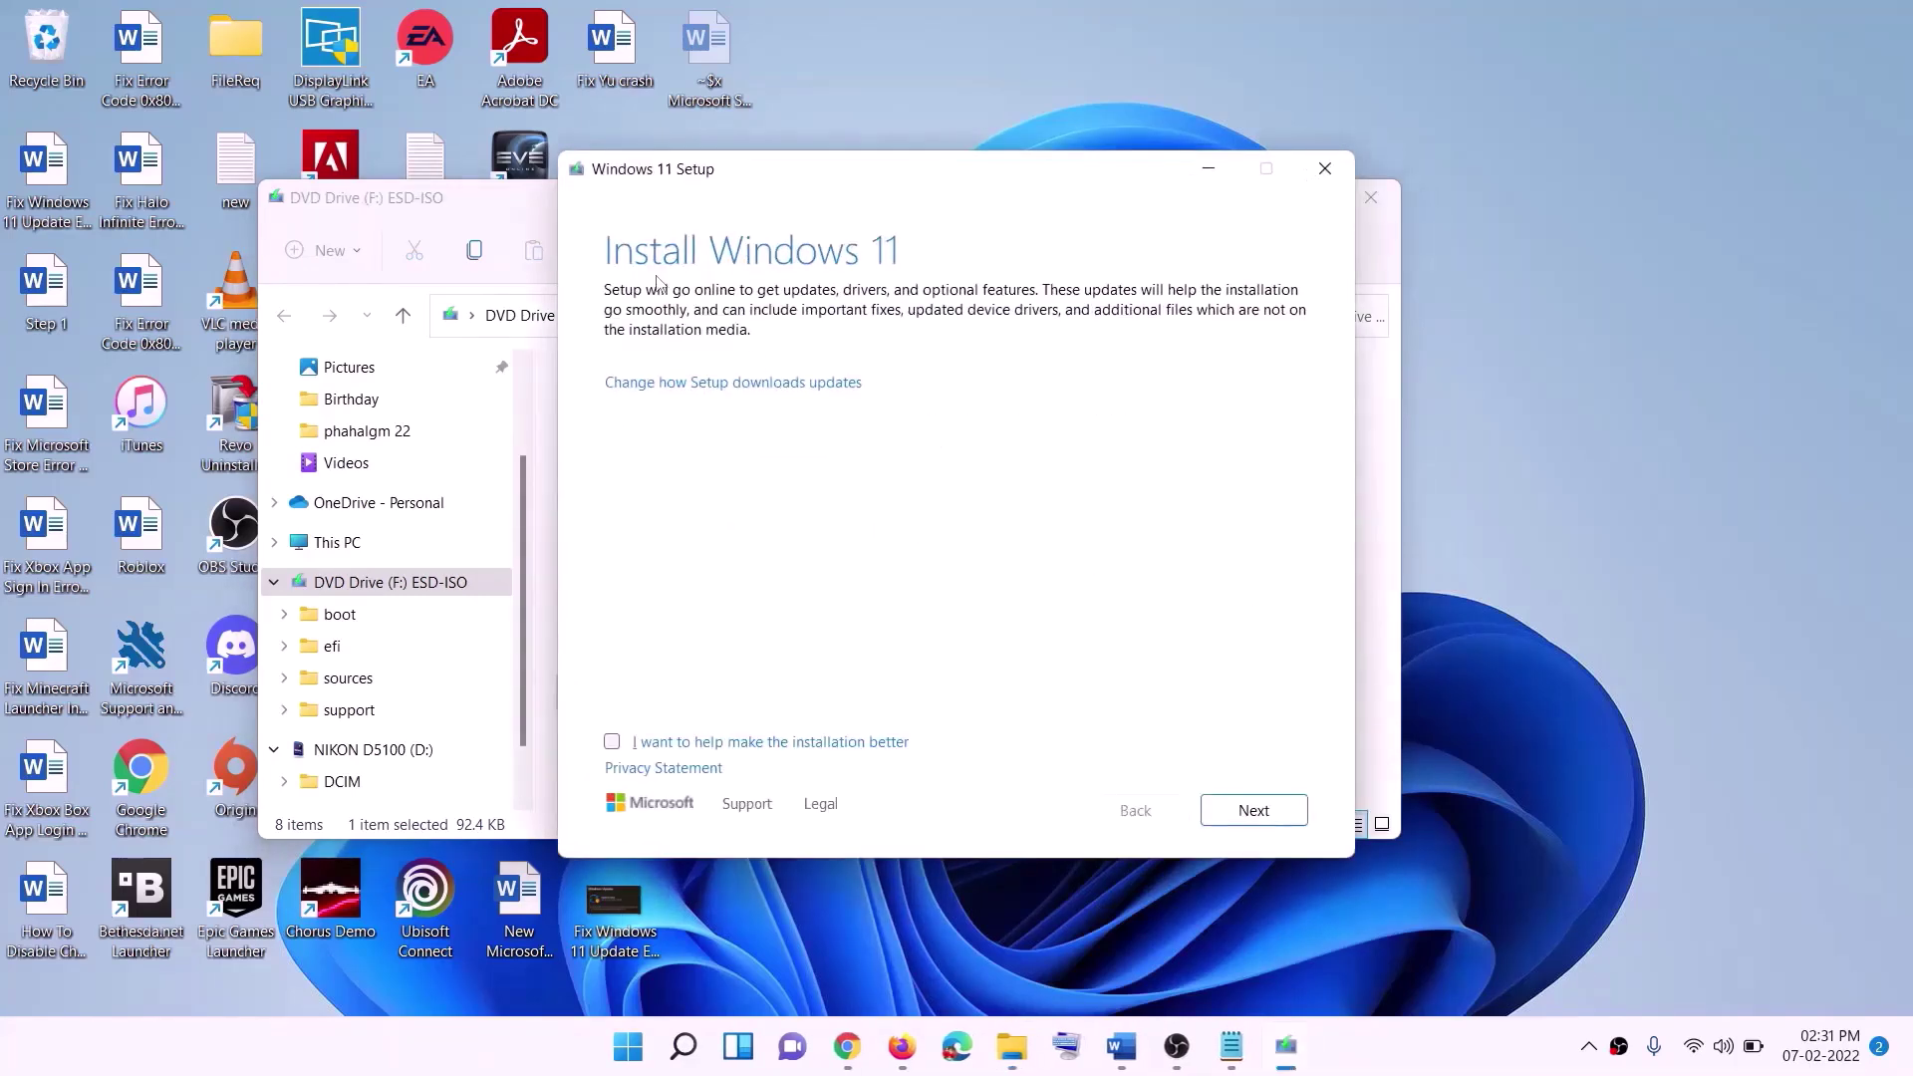
{"action": "left_click", "coordinate": [1257, 811]}
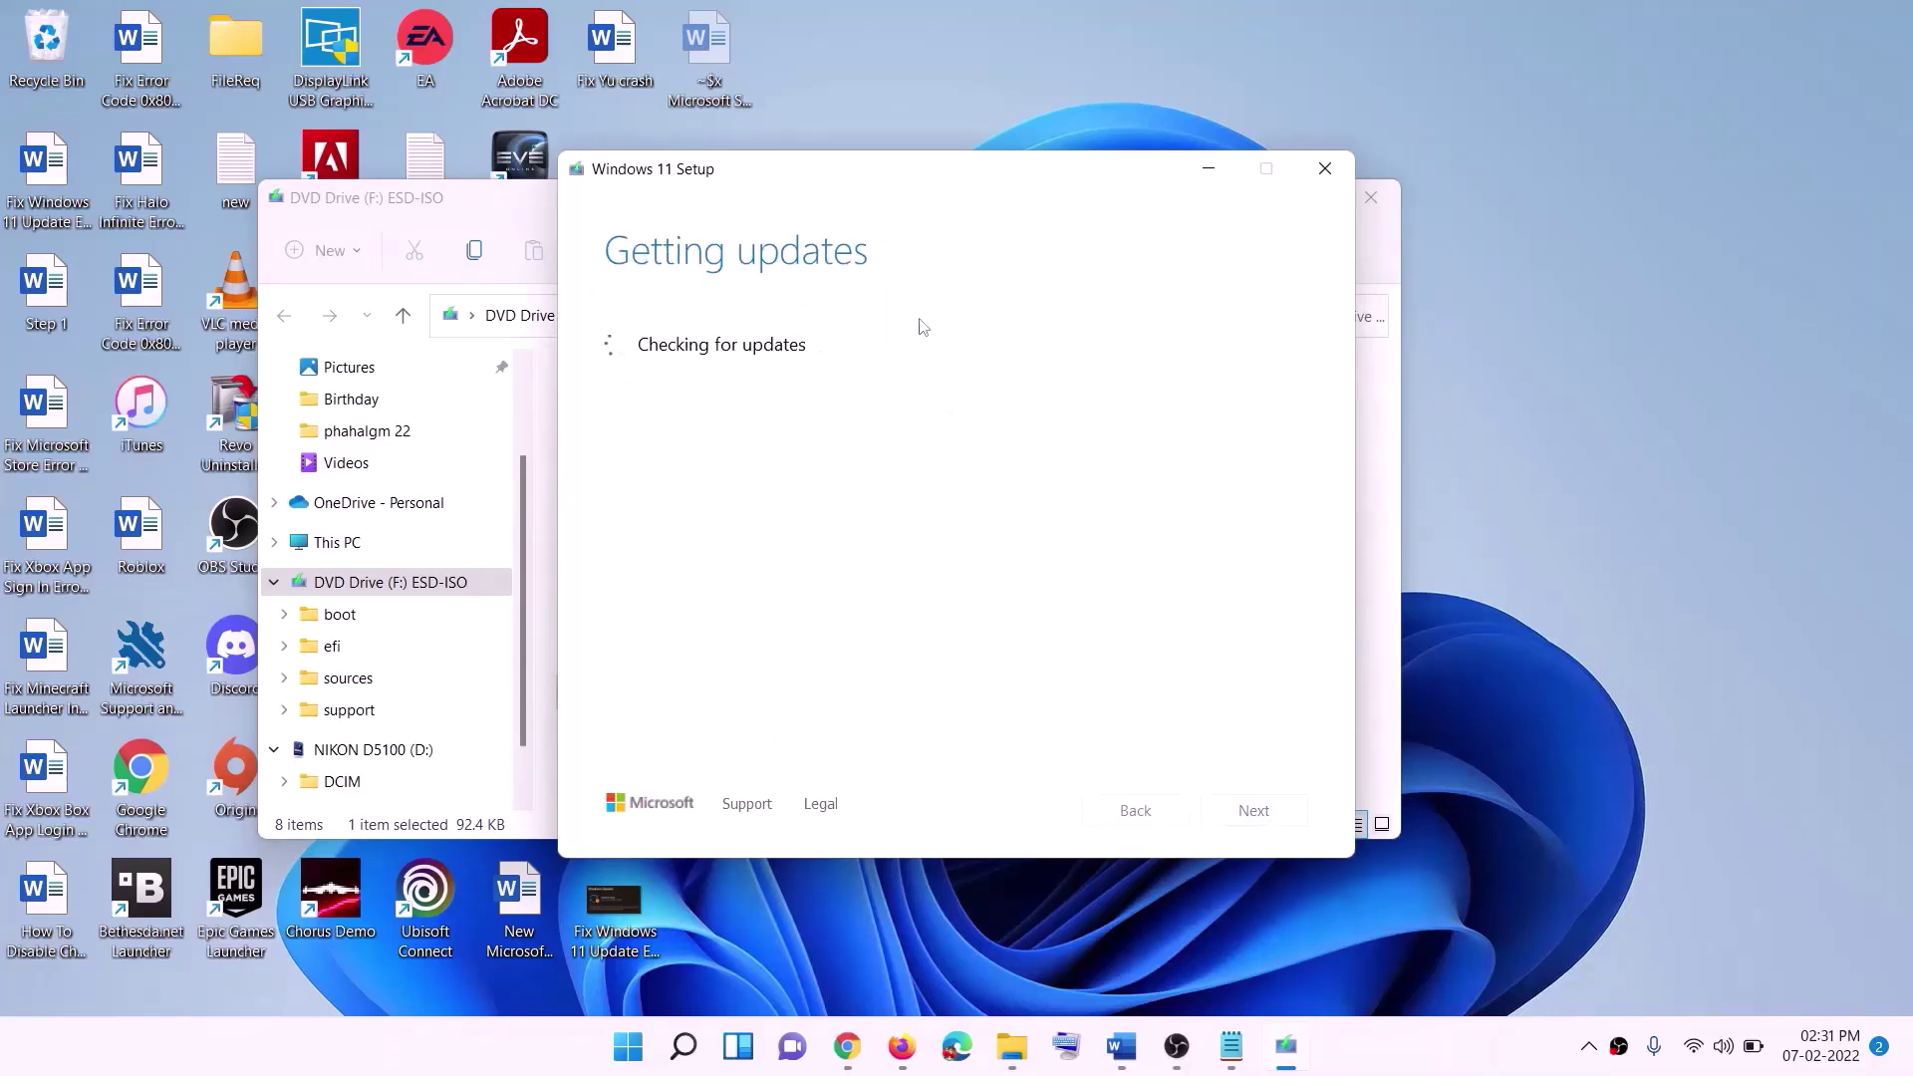
{"action": "key", "text": "alt+Tab"}
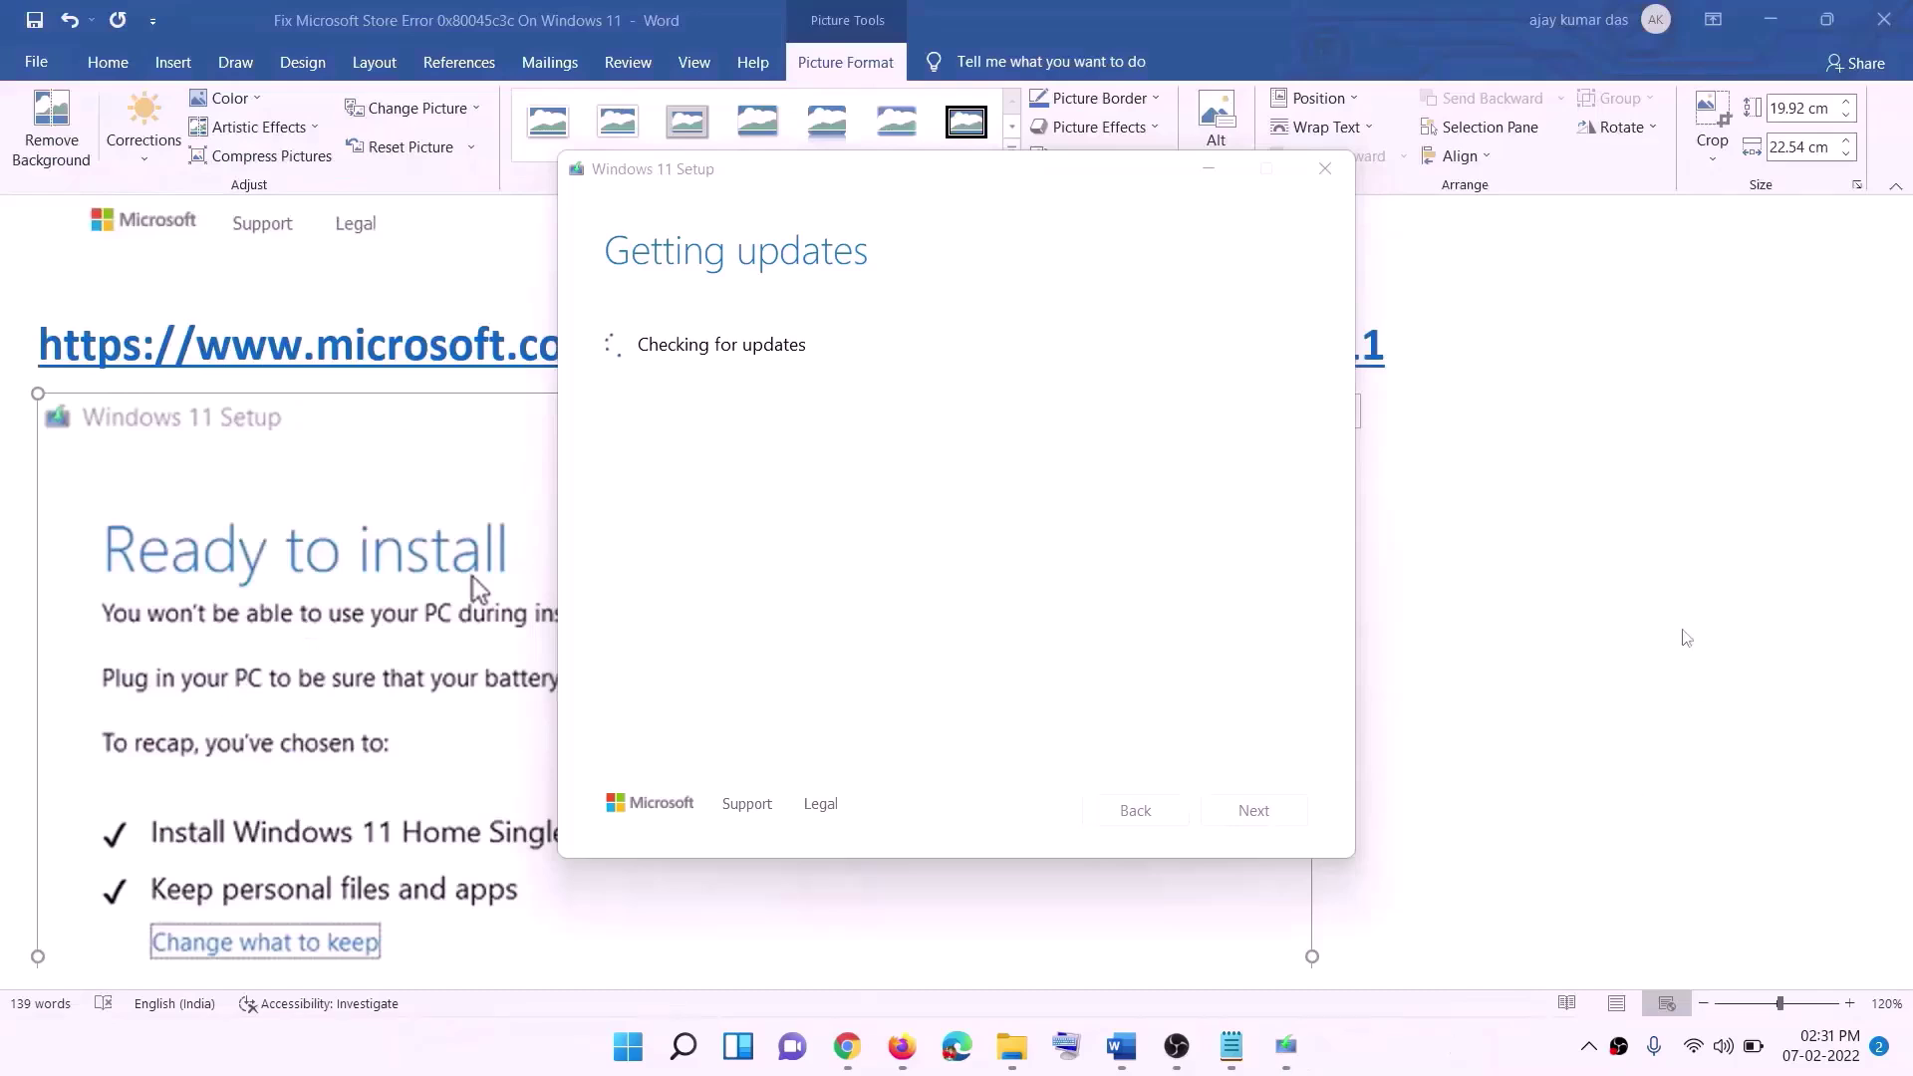
{"action": "scroll", "coordinate": [438, 488], "scroll_direction": "down", "scroll_amount": 2}
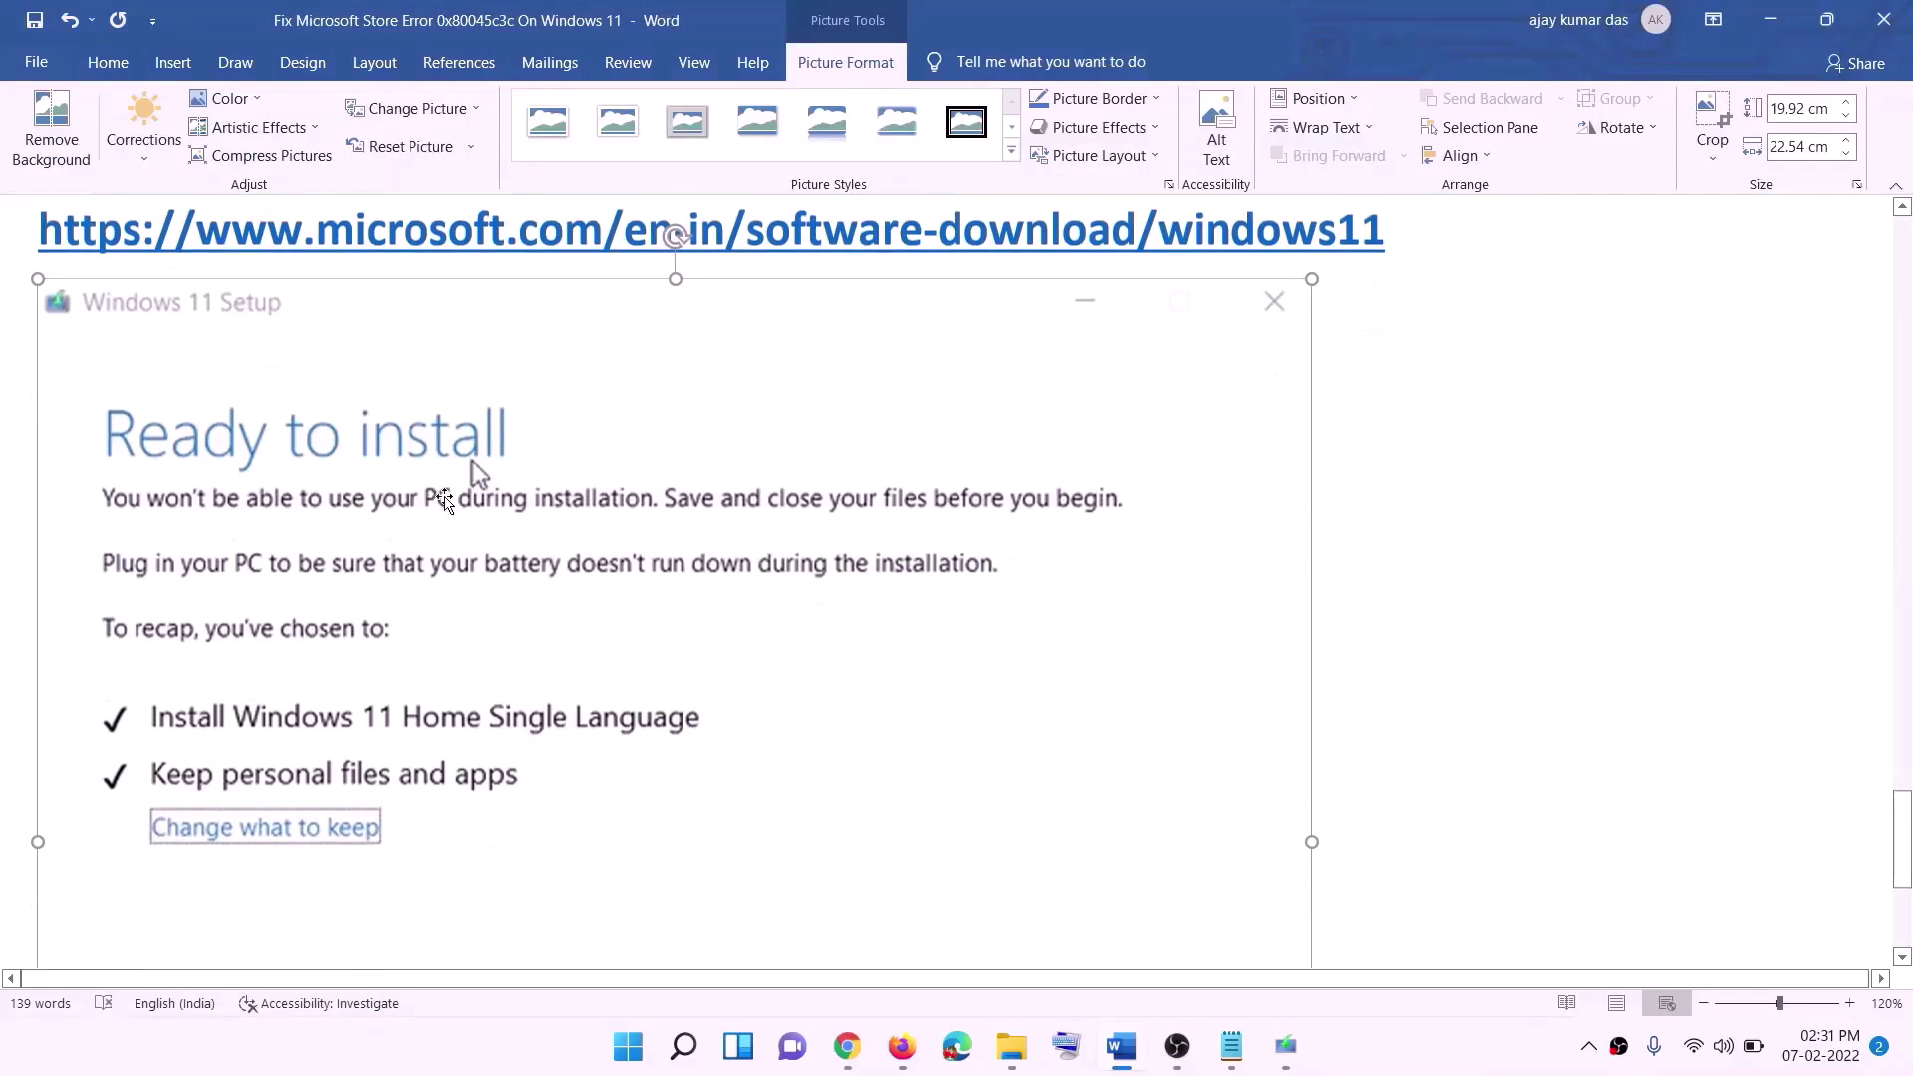
{"action": "scroll", "coordinate": [444, 498], "scroll_direction": "down", "scroll_amount": 2}
{"action": "scroll", "coordinate": [418, 576], "scroll_direction": "down", "scroll_amount": 1}
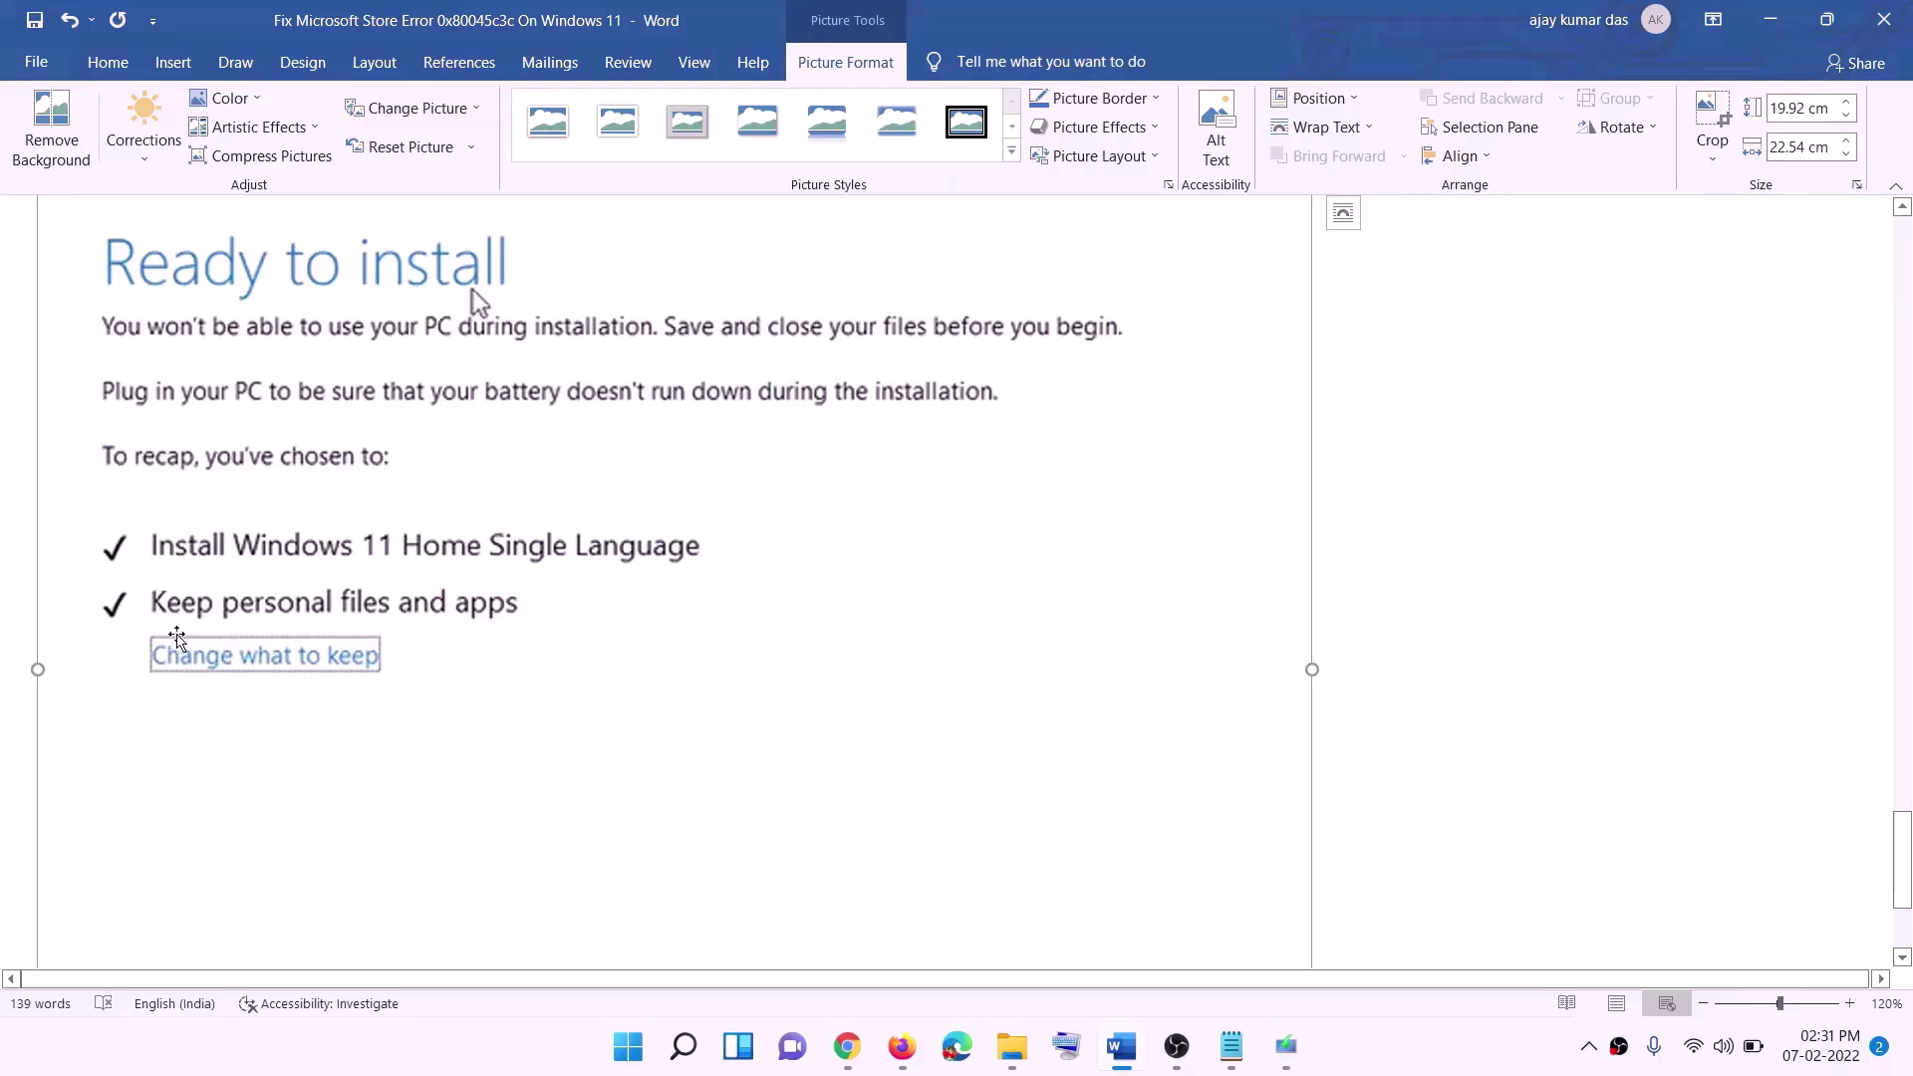
{"action": "scroll", "coordinate": [678, 622], "scroll_direction": "down", "scroll_amount": 3}
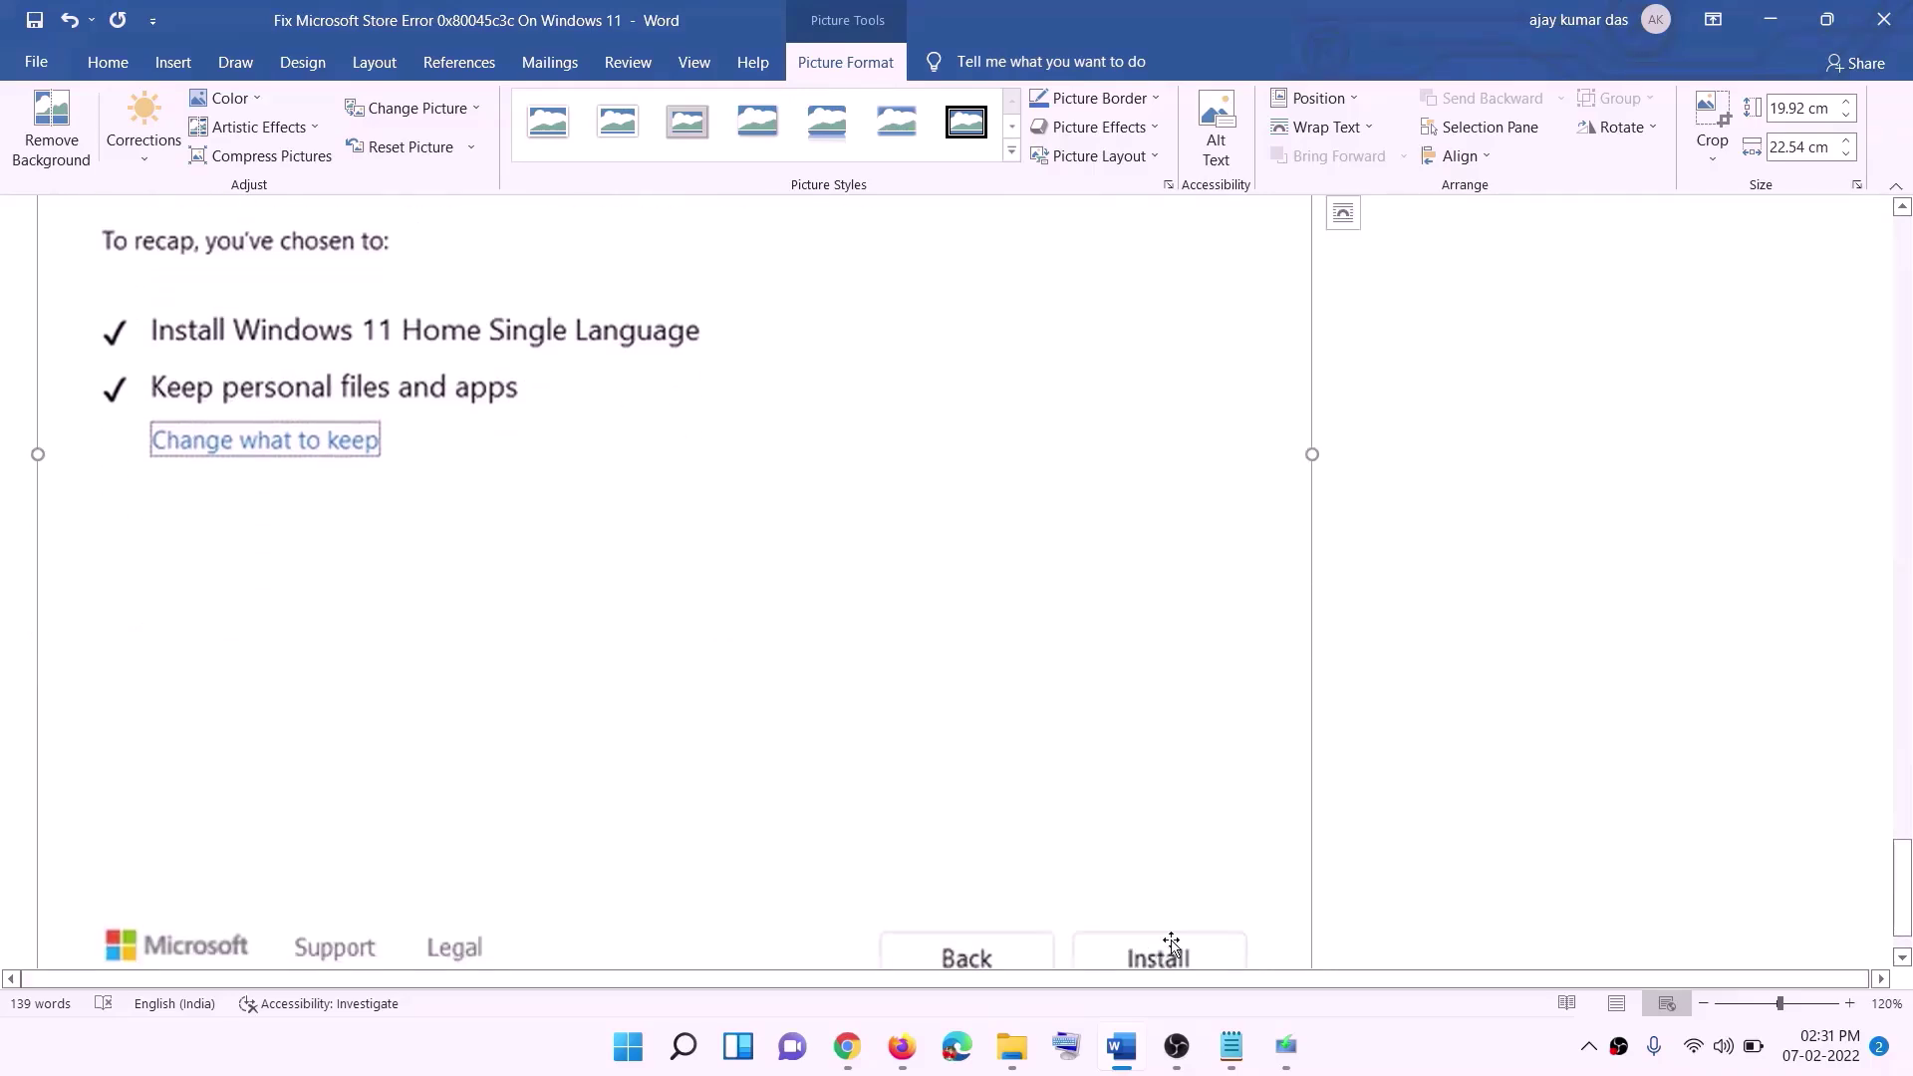
{"action": "scroll", "coordinate": [1016, 745], "scroll_direction": "up", "scroll_amount": 7}
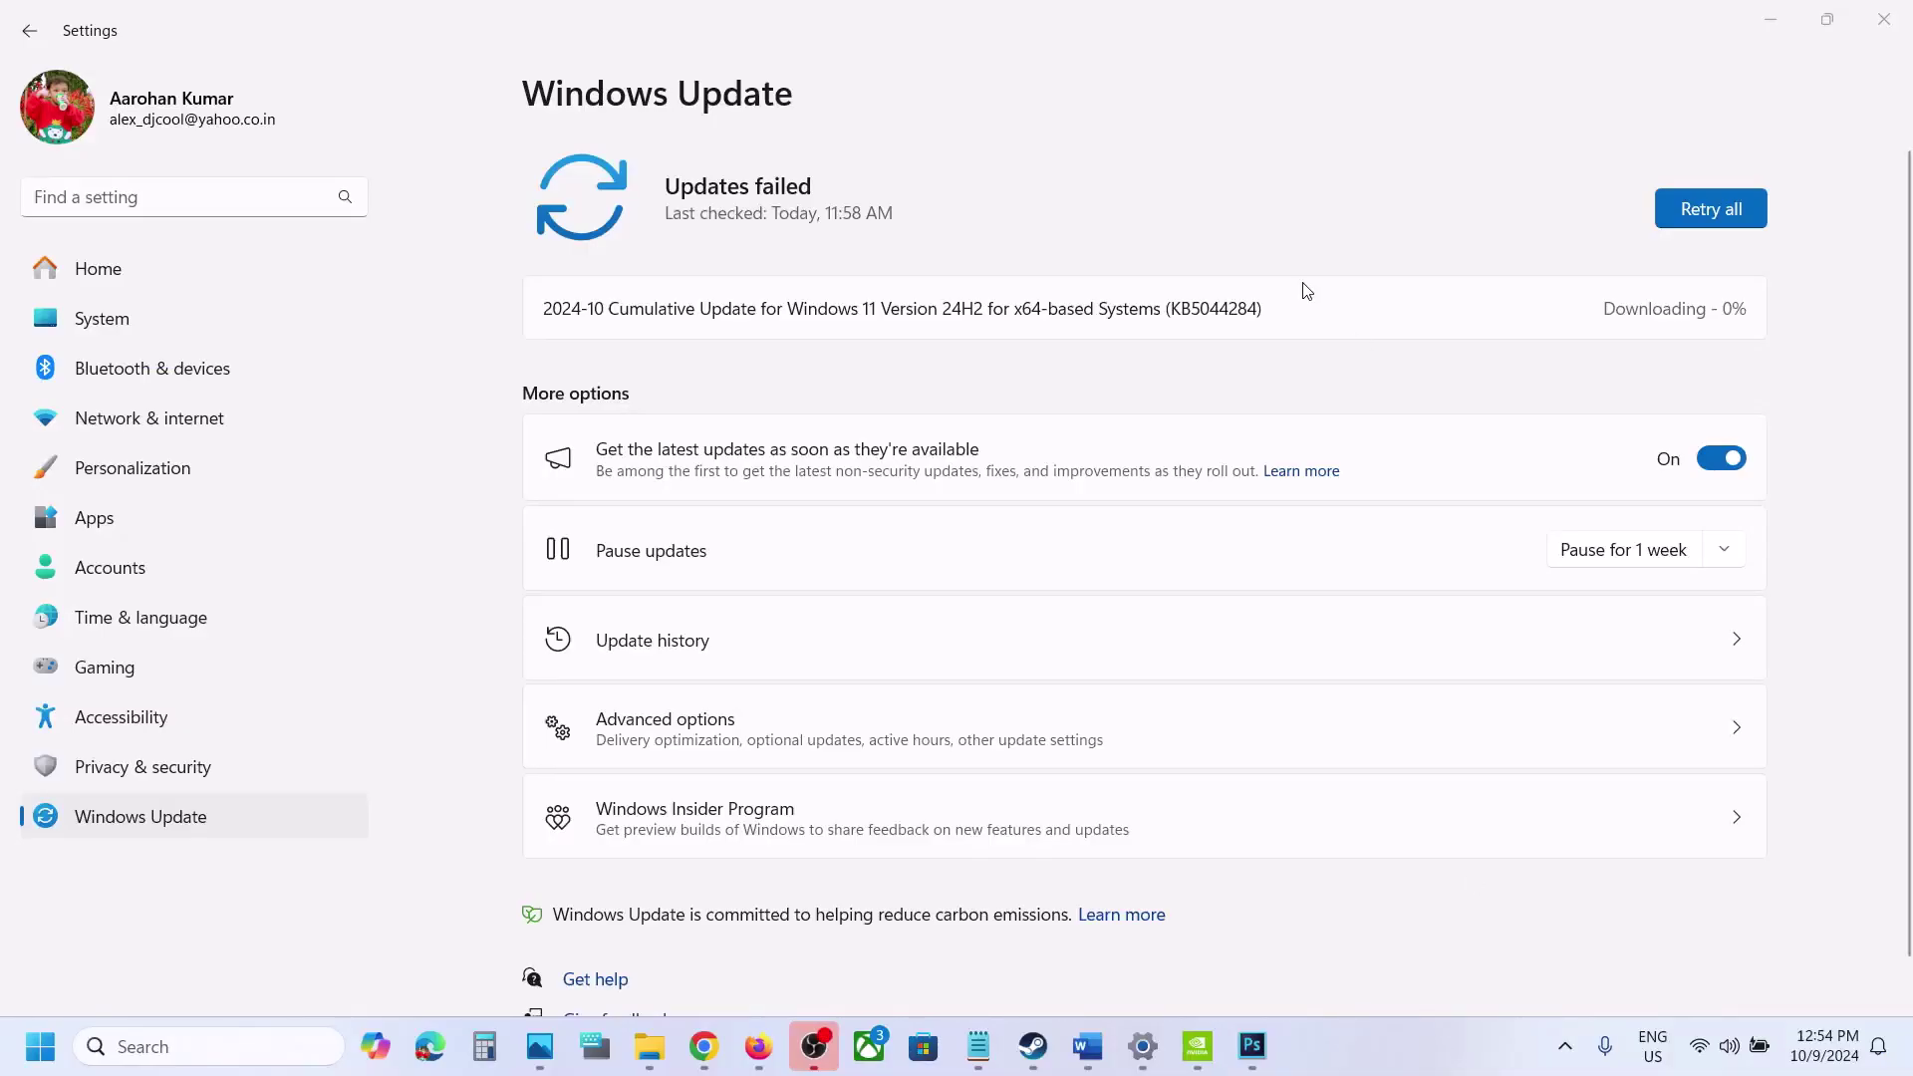
{"action": "double_click", "coordinate": [1230, 312]}
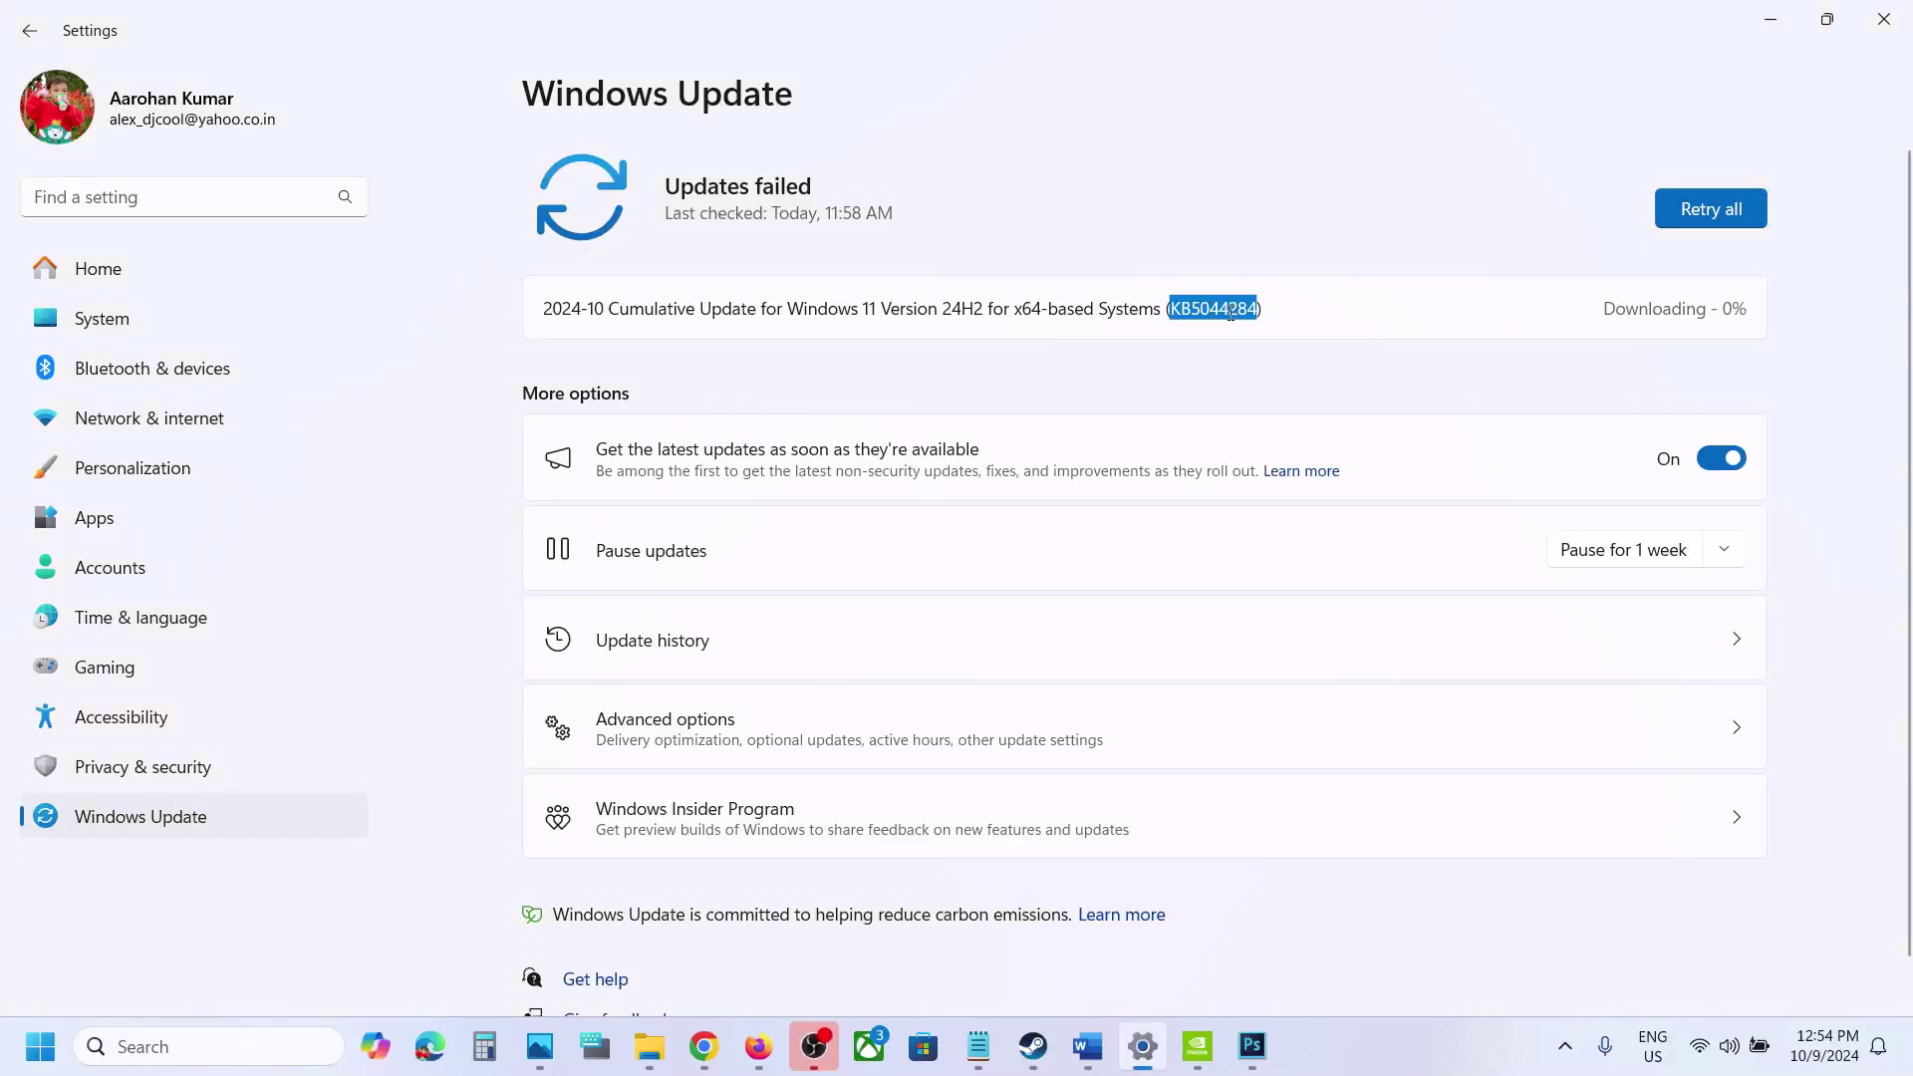
{"action": "left_click", "coordinate": [1095, 1043]}
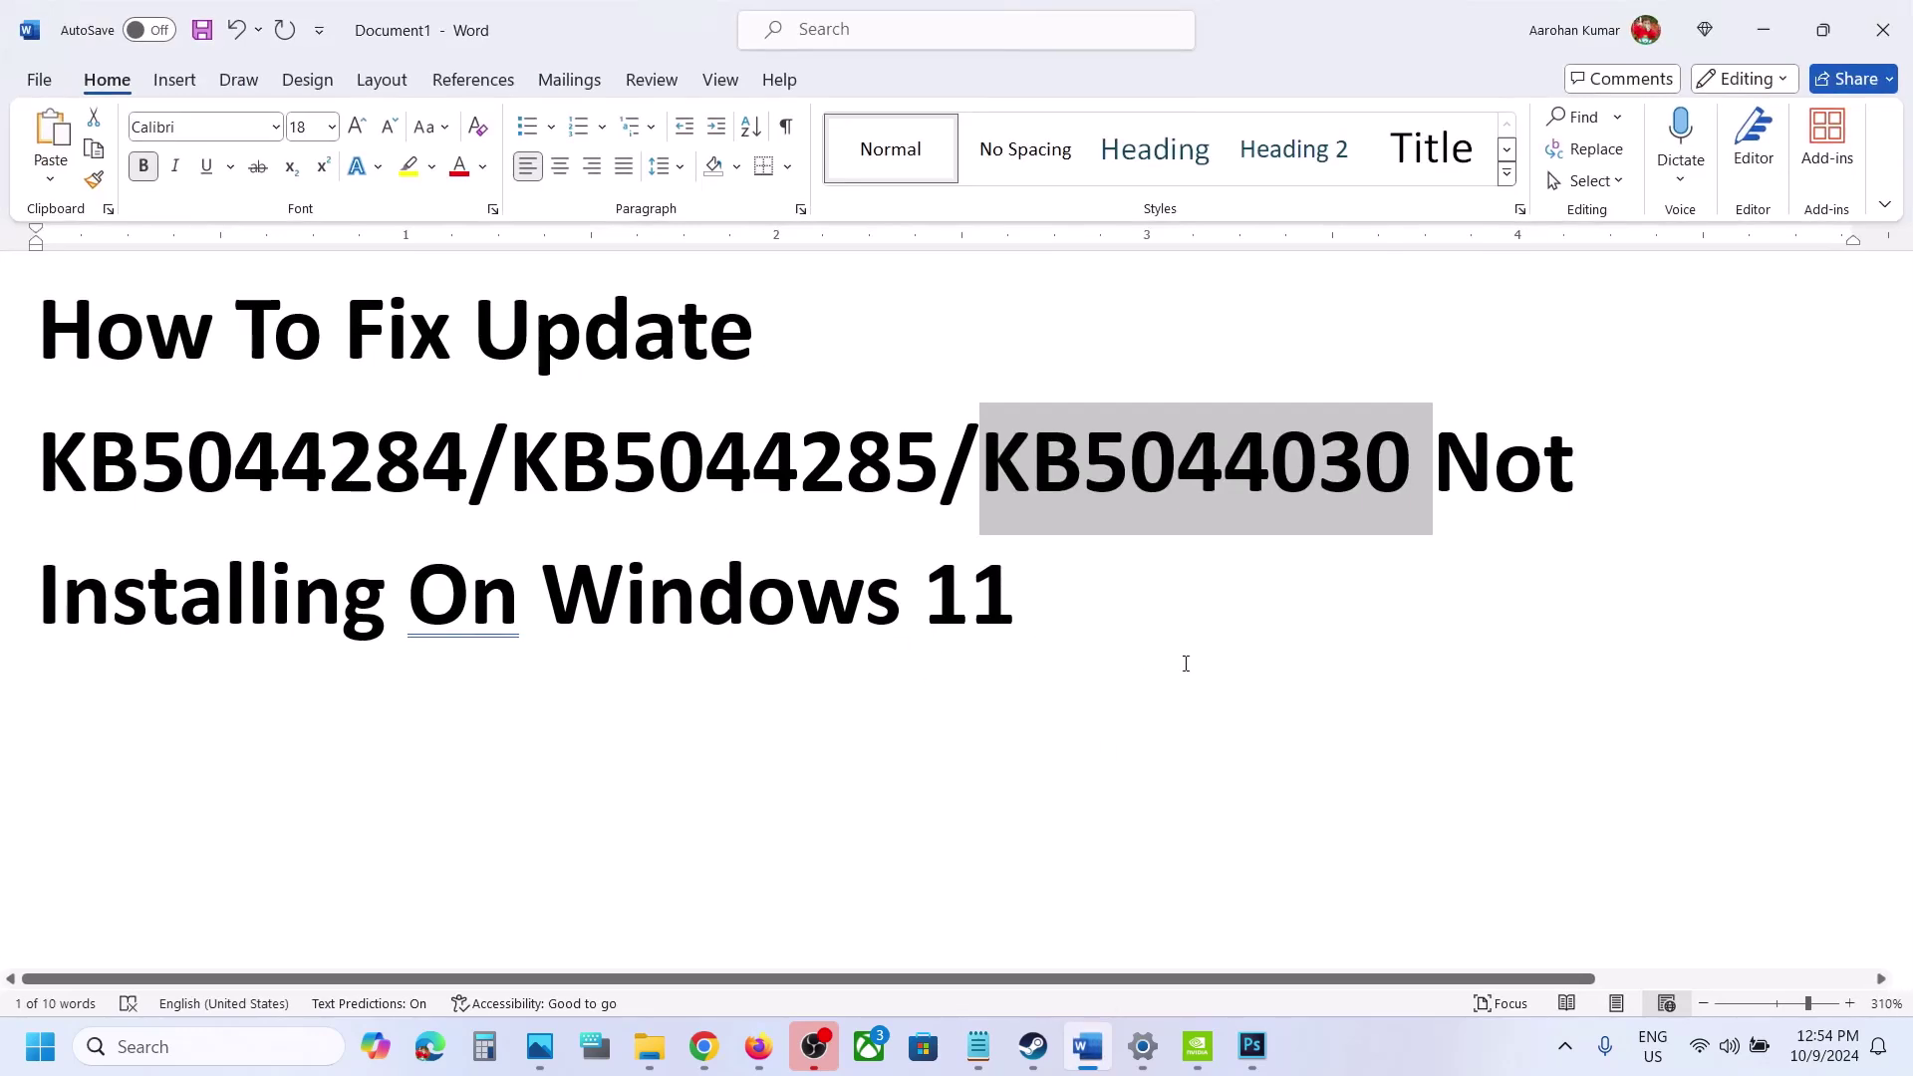
{"action": "left_click", "coordinate": [1142, 1045]}
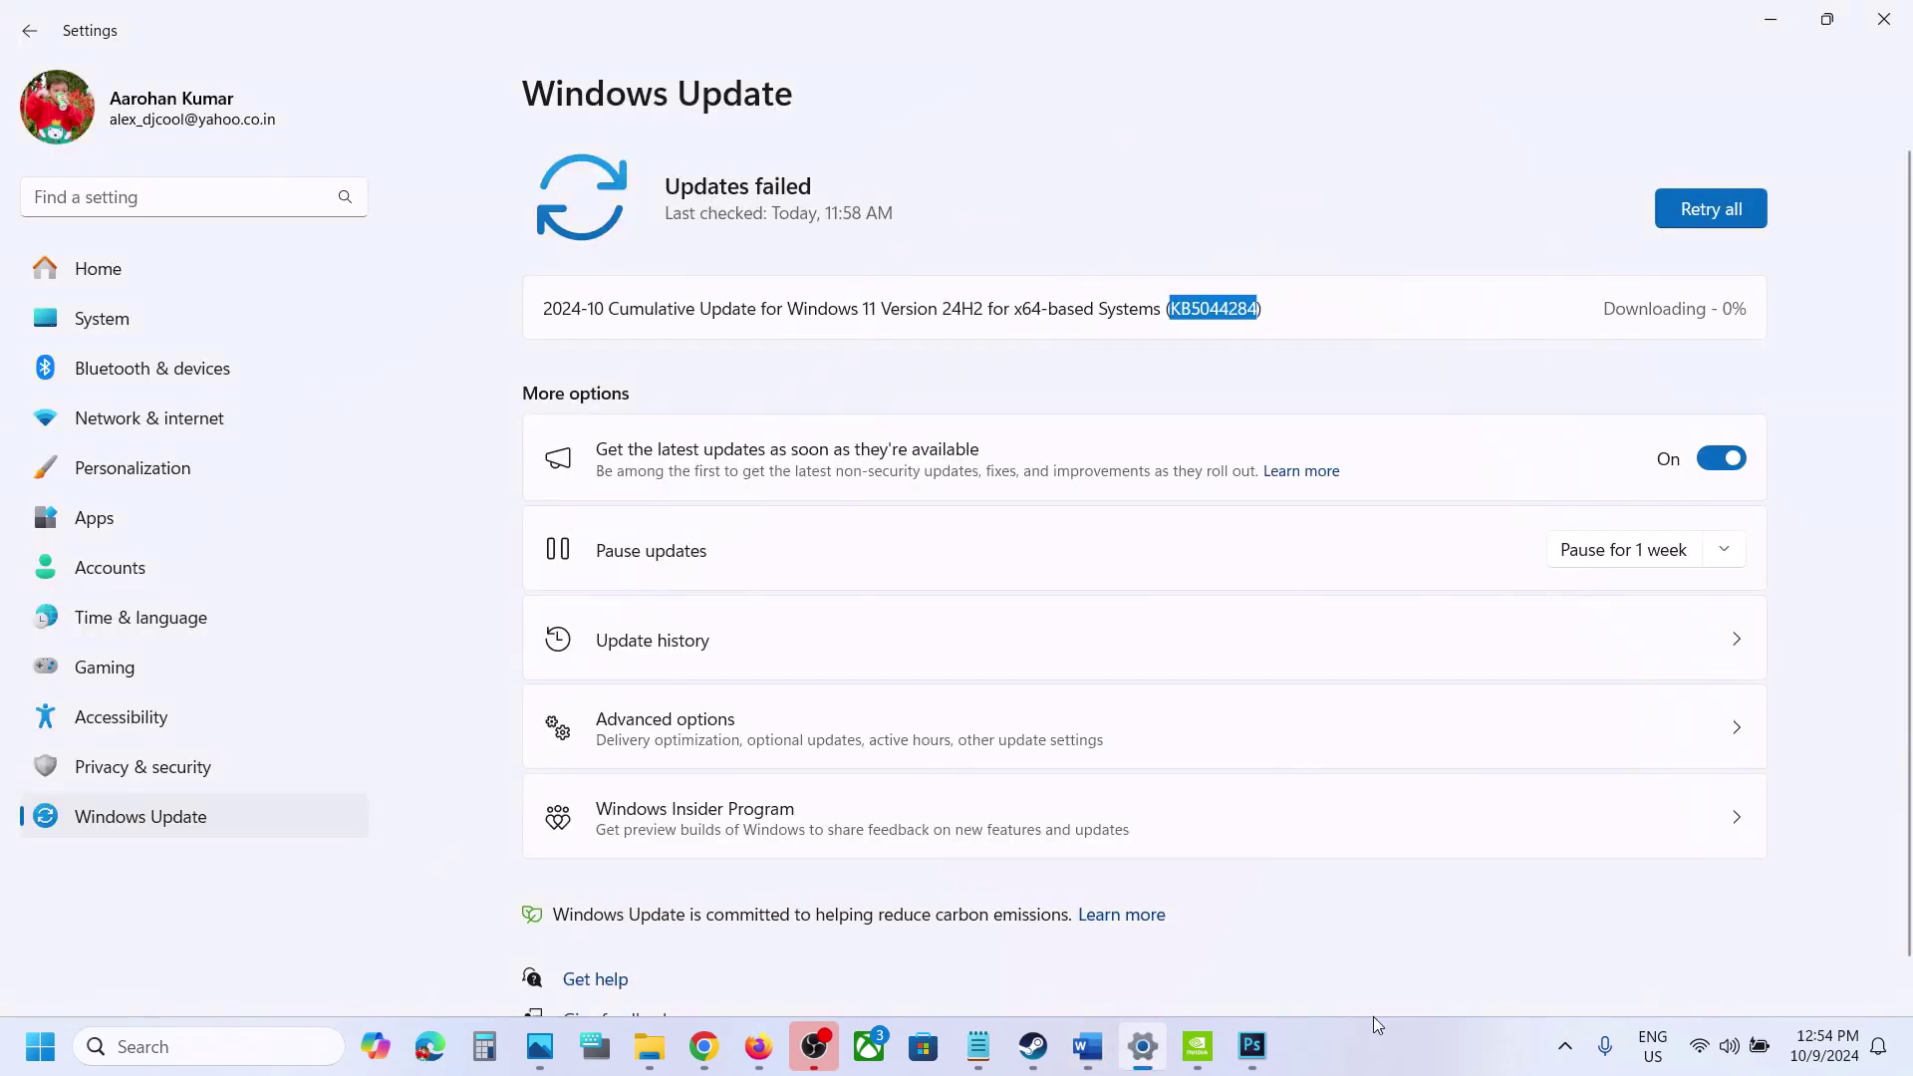